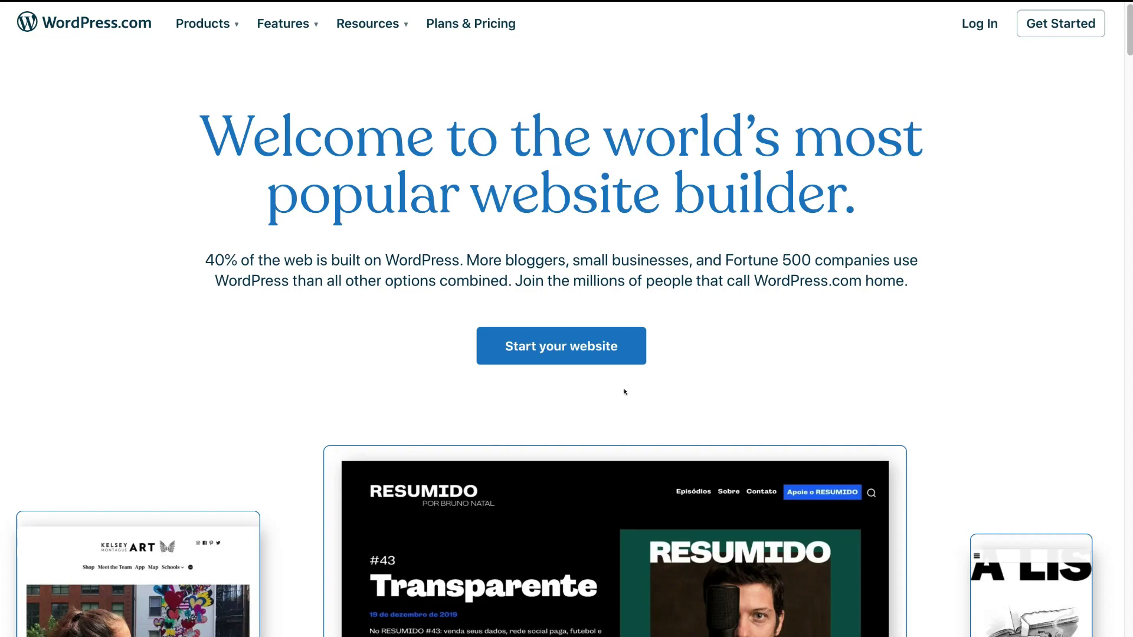
Step: Start a new website and create the WordPress.com account with an existing Google account
{"action": "left_click", "coordinate": [575, 356]}
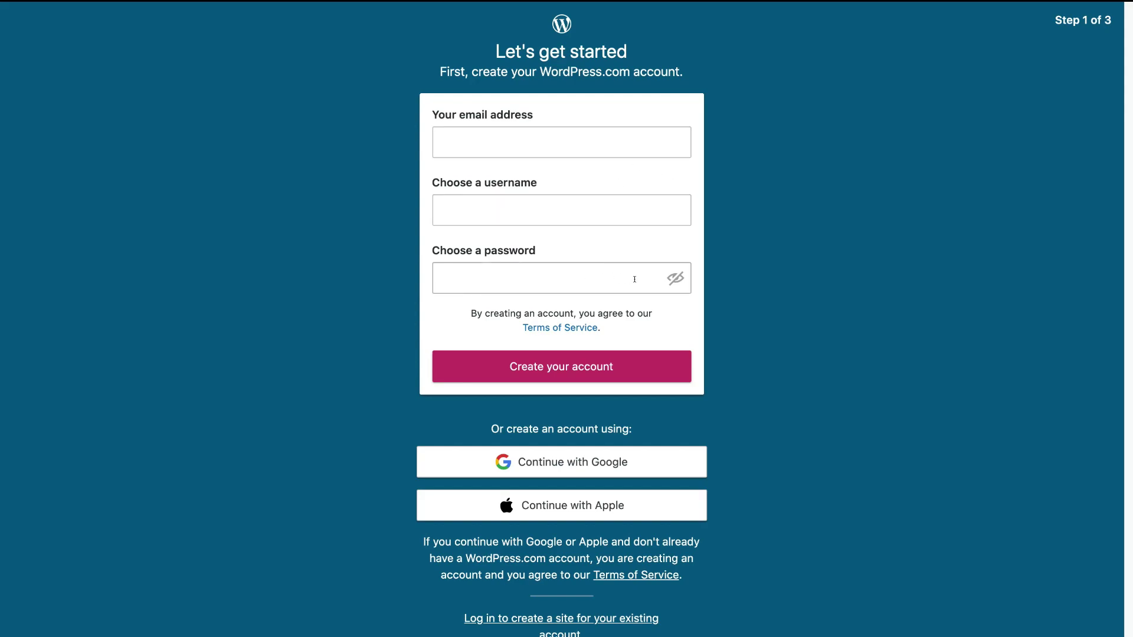
{"action": "left_click", "coordinate": [665, 453]}
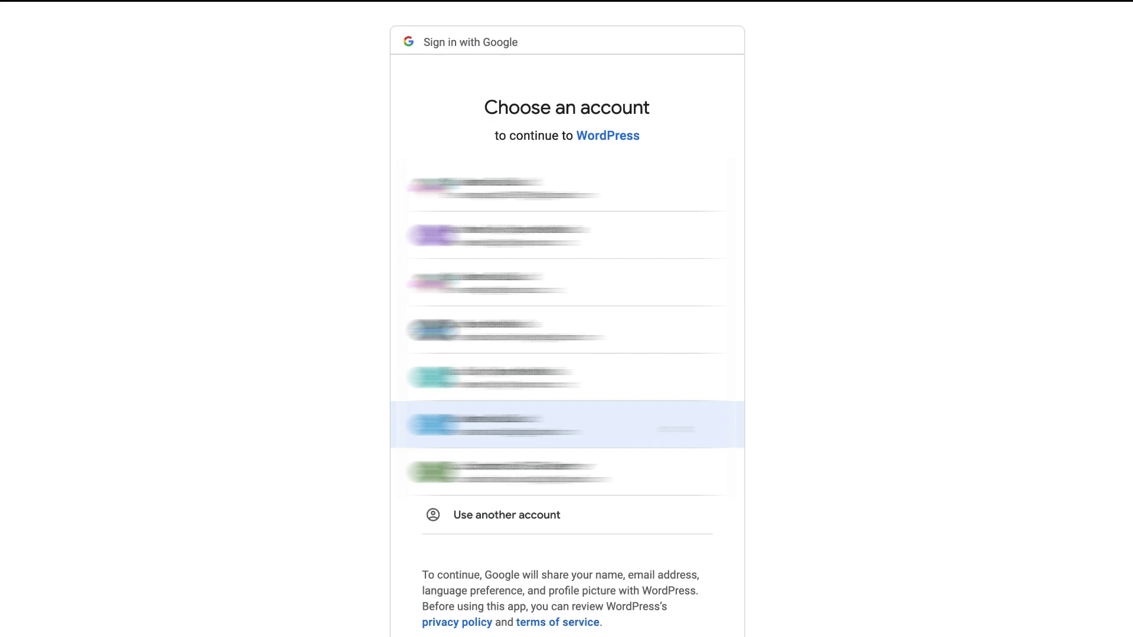
{"action": "left_click", "coordinate": [675, 428]}
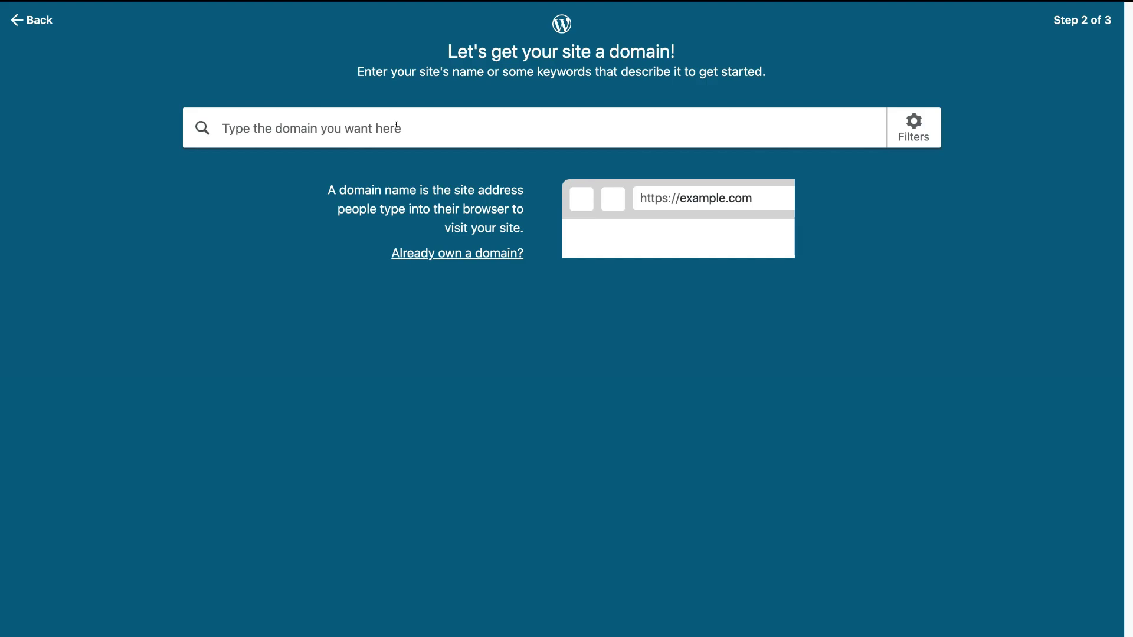
Step: Search for the domain name "syndeomedia" and look through the suggested addresses
{"action": "left_click", "coordinate": [395, 126]}
{"action": "type", "text": "syndeomedia"}
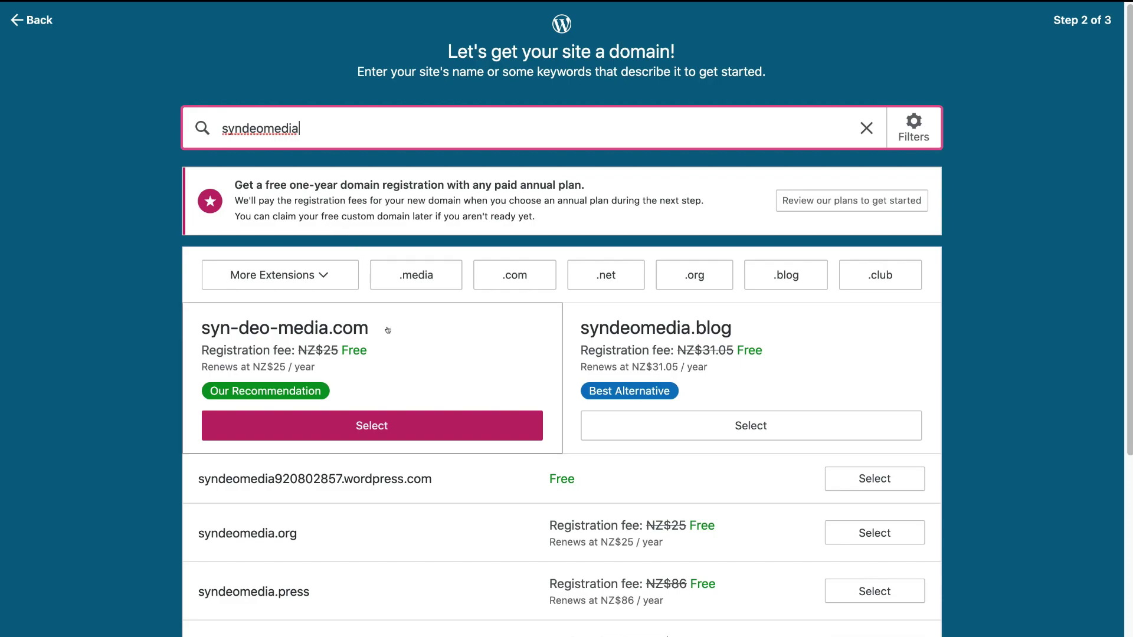
{"action": "scroll", "coordinate": [386, 328], "scroll_direction": "down", "scroll_amount": 5}
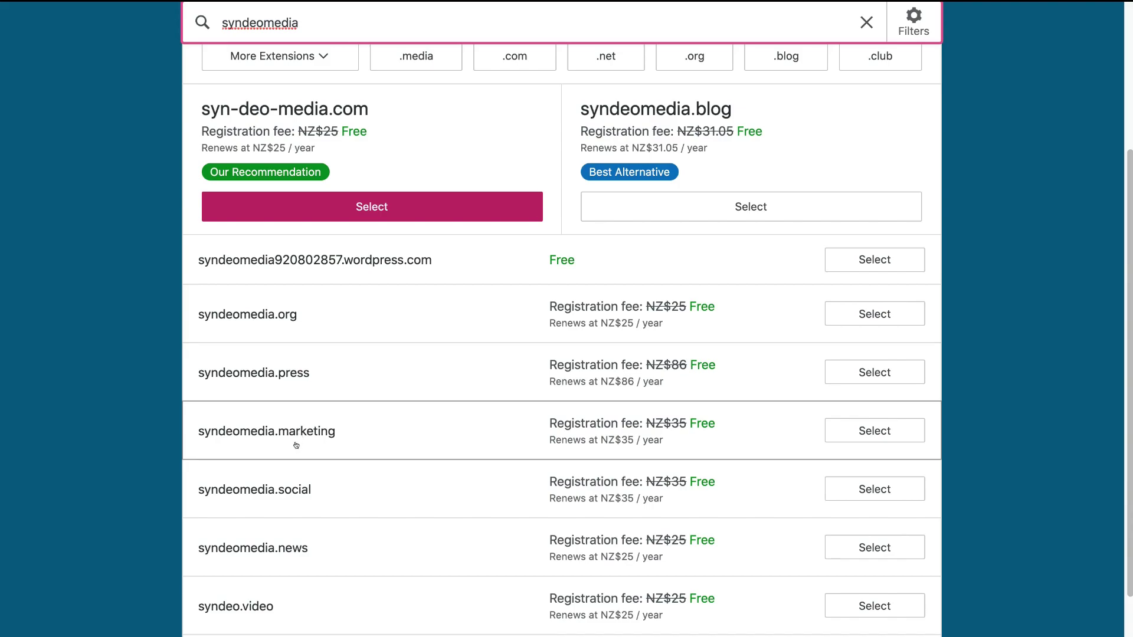
{"action": "scroll", "coordinate": [280, 491], "scroll_direction": "down", "scroll_amount": 1}
{"action": "scroll", "coordinate": [278, 490], "scroll_direction": "down", "scroll_amount": 2}
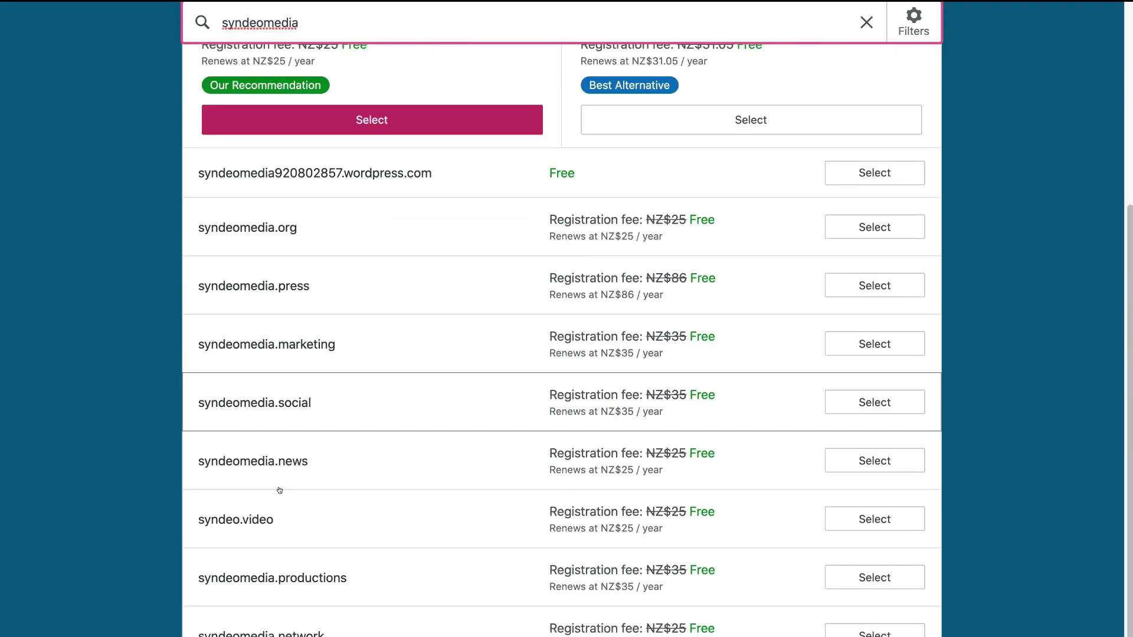
{"action": "scroll", "coordinate": [279, 481], "scroll_direction": "up", "scroll_amount": 4}
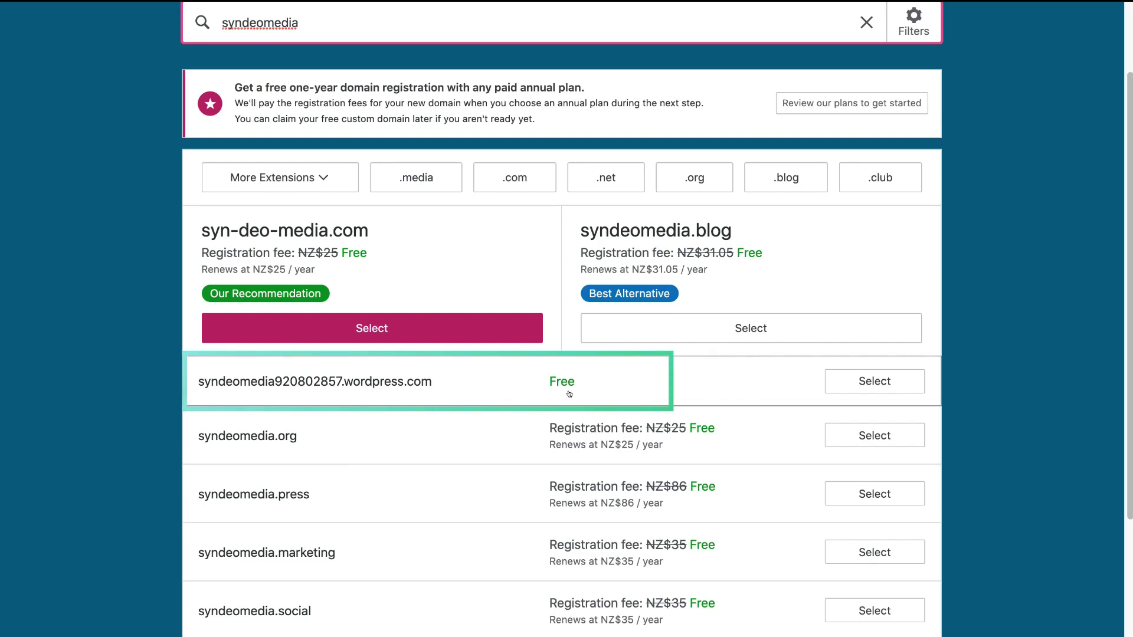
Step: Select the free wordpress.com address and start with a free site instead of a paid plan
{"action": "left_click", "coordinate": [867, 387]}
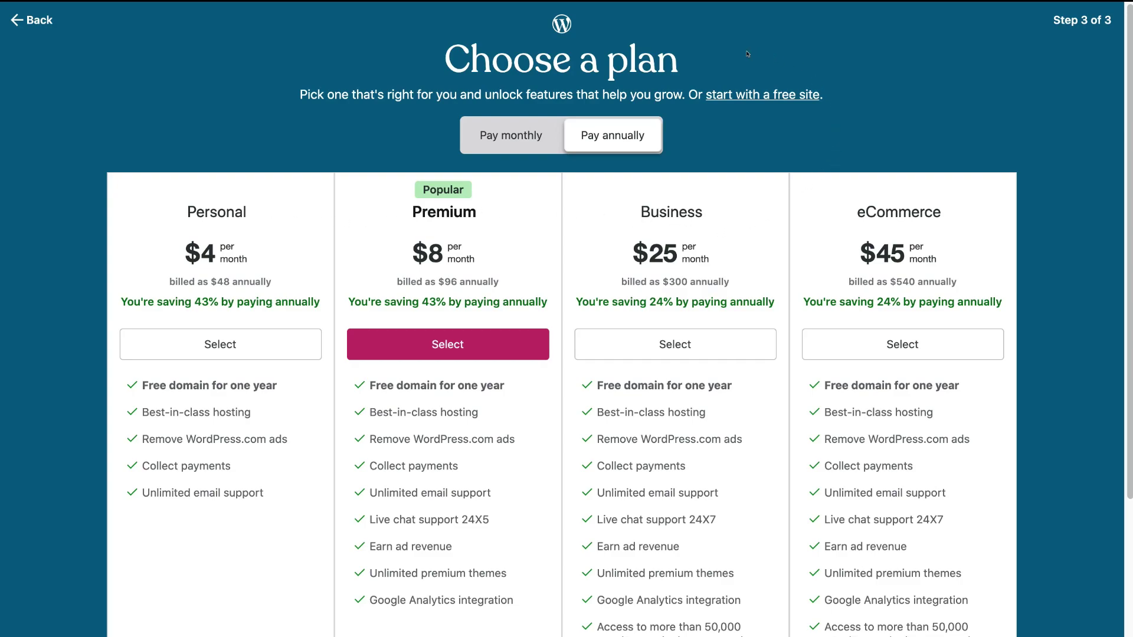
{"action": "left_click", "coordinate": [769, 98]}
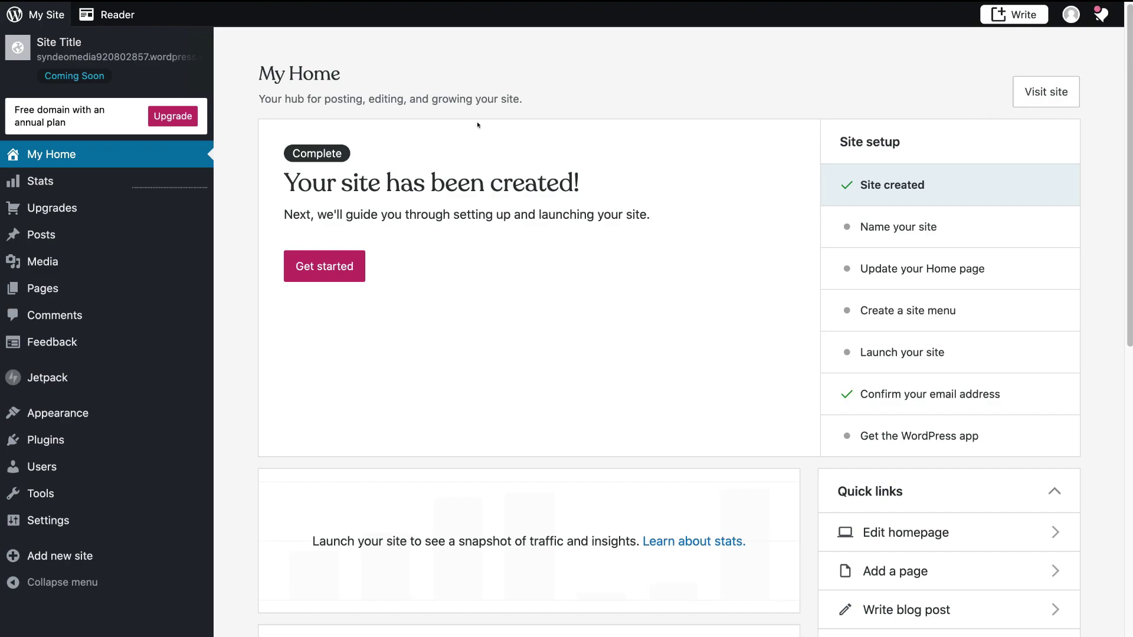
Step: Open the preview of the new site and examine its home page from header to footer
{"action": "left_click", "coordinate": [137, 57]}
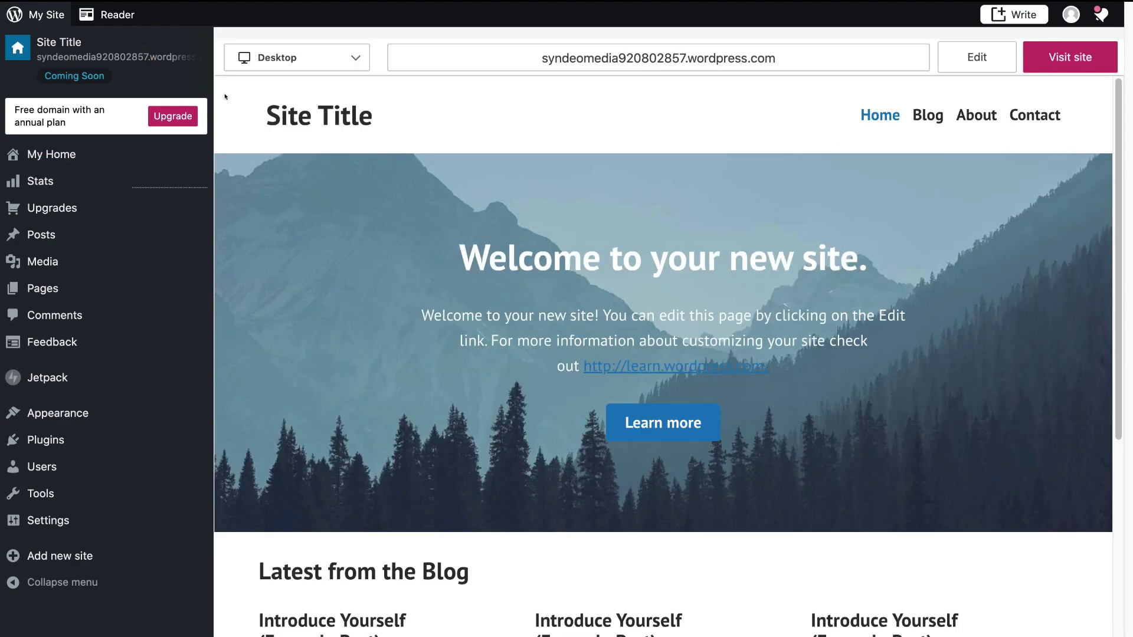
{"action": "scroll", "coordinate": [375, 249], "scroll_direction": "down", "scroll_amount": 5}
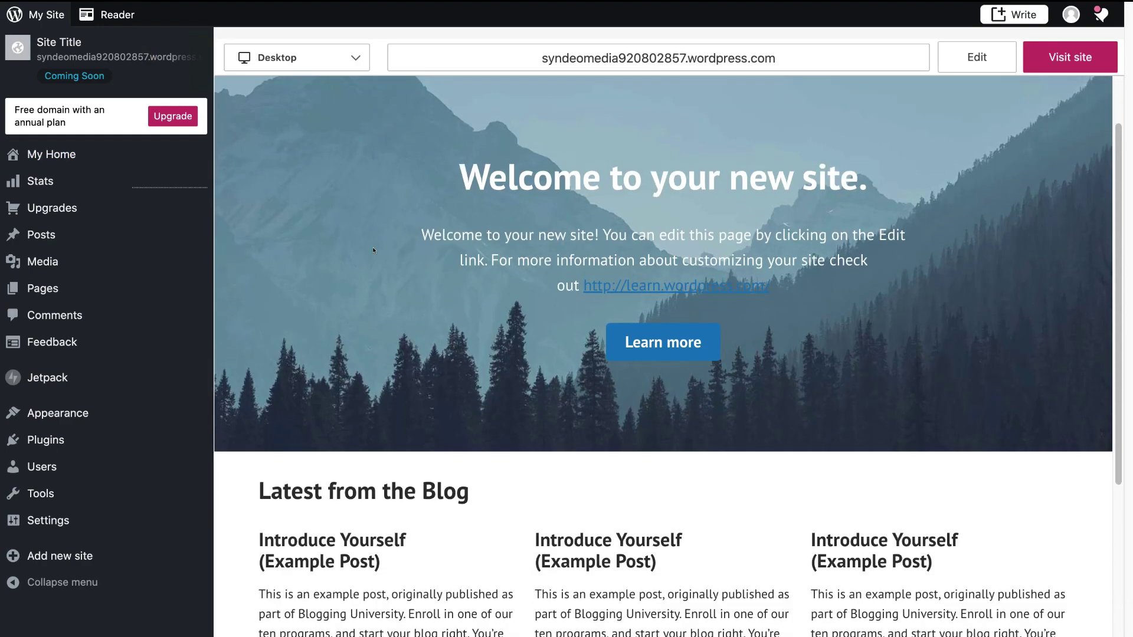
{"action": "scroll", "coordinate": [373, 246], "scroll_direction": "down", "scroll_amount": 10}
{"action": "scroll", "coordinate": [373, 247], "scroll_direction": "up", "scroll_amount": 10}
{"action": "scroll", "coordinate": [373, 247], "scroll_direction": "up", "scroll_amount": 5}
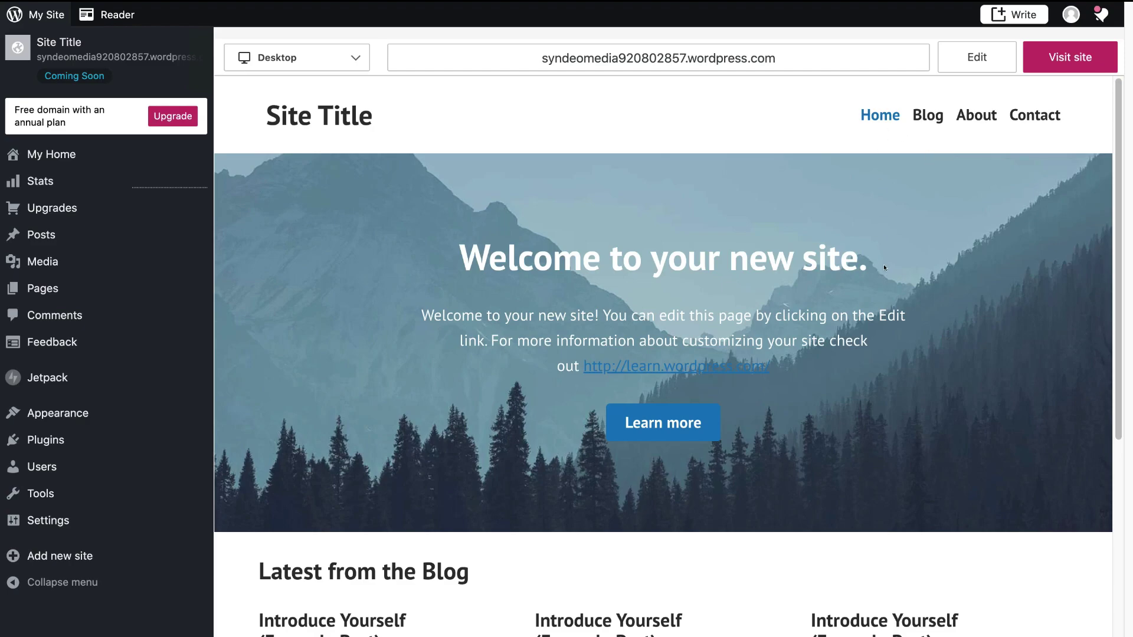
{"action": "scroll", "coordinate": [885, 268], "scroll_direction": "down", "scroll_amount": 10}
{"action": "scroll", "coordinate": [884, 268], "scroll_direction": "up", "scroll_amount": 10}
{"action": "scroll", "coordinate": [791, 434], "scroll_direction": "down", "scroll_amount": 8}
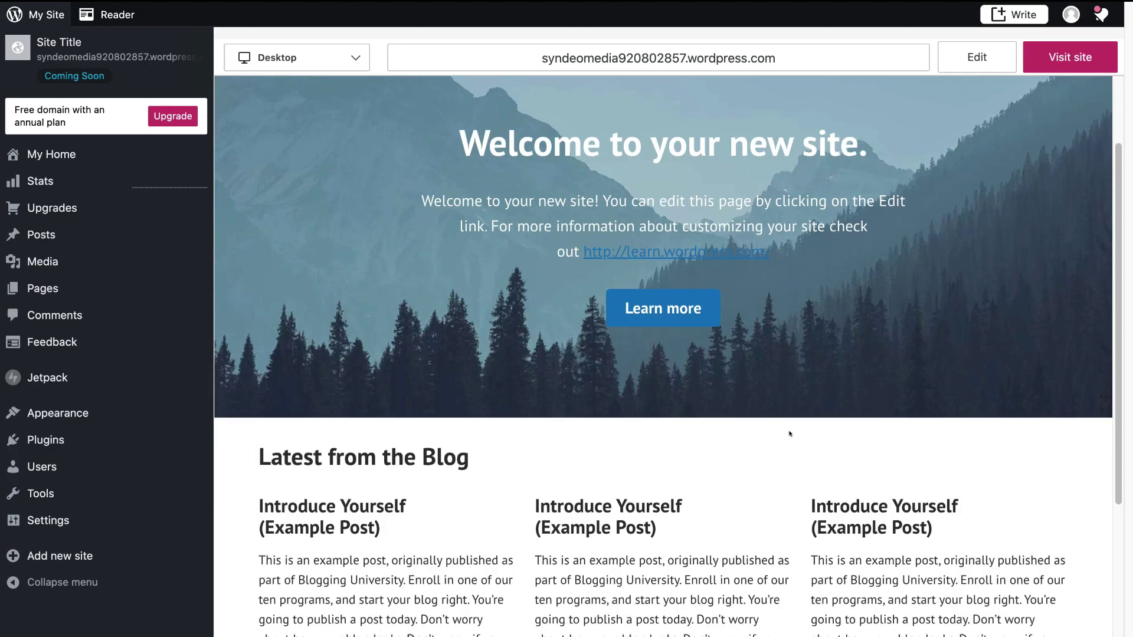
{"action": "scroll", "coordinate": [789, 430], "scroll_direction": "up", "scroll_amount": 8}
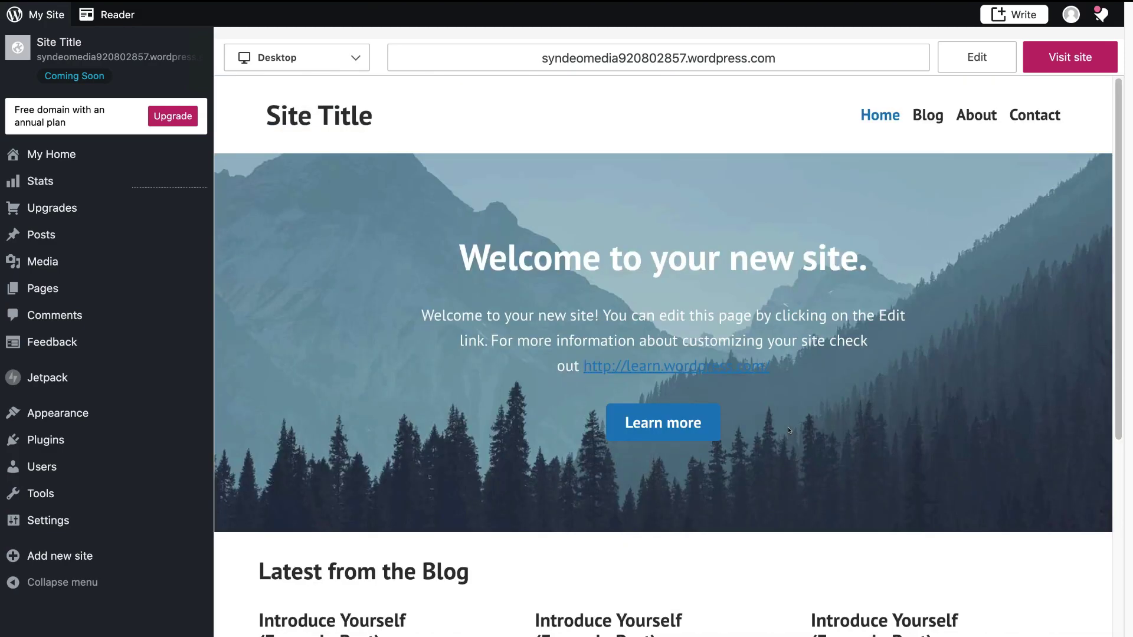
Step: Look through the Blog and About pages in the site preview
{"action": "left_click", "coordinate": [923, 120]}
{"action": "scroll", "coordinate": [918, 344], "scroll_direction": "down", "scroll_amount": 10}
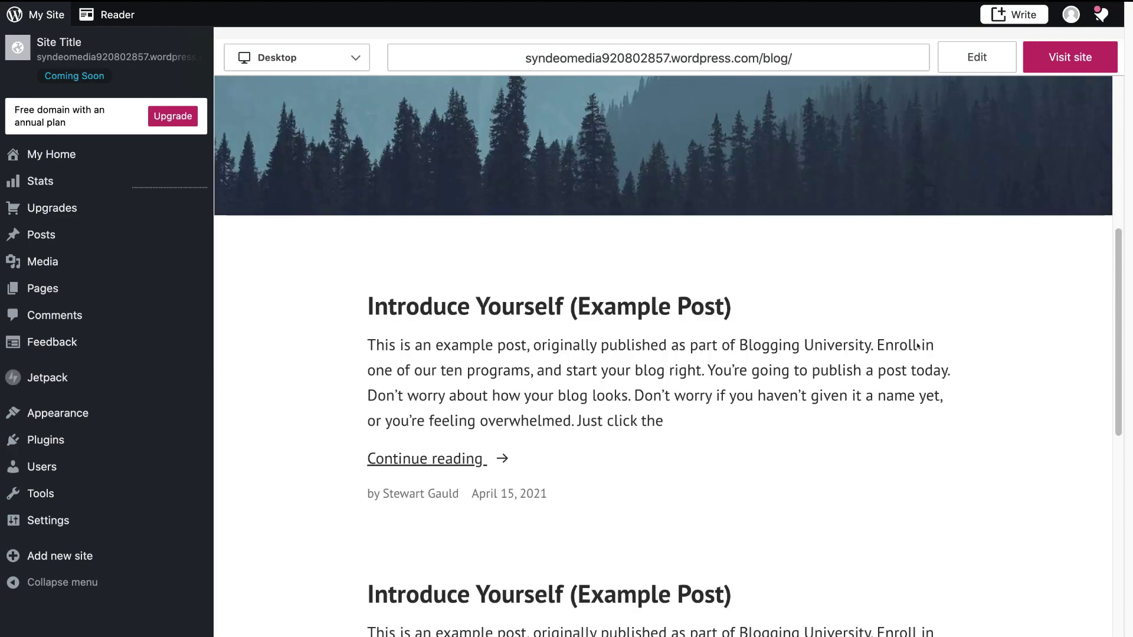
{"action": "scroll", "coordinate": [917, 346], "scroll_direction": "down", "scroll_amount": 8}
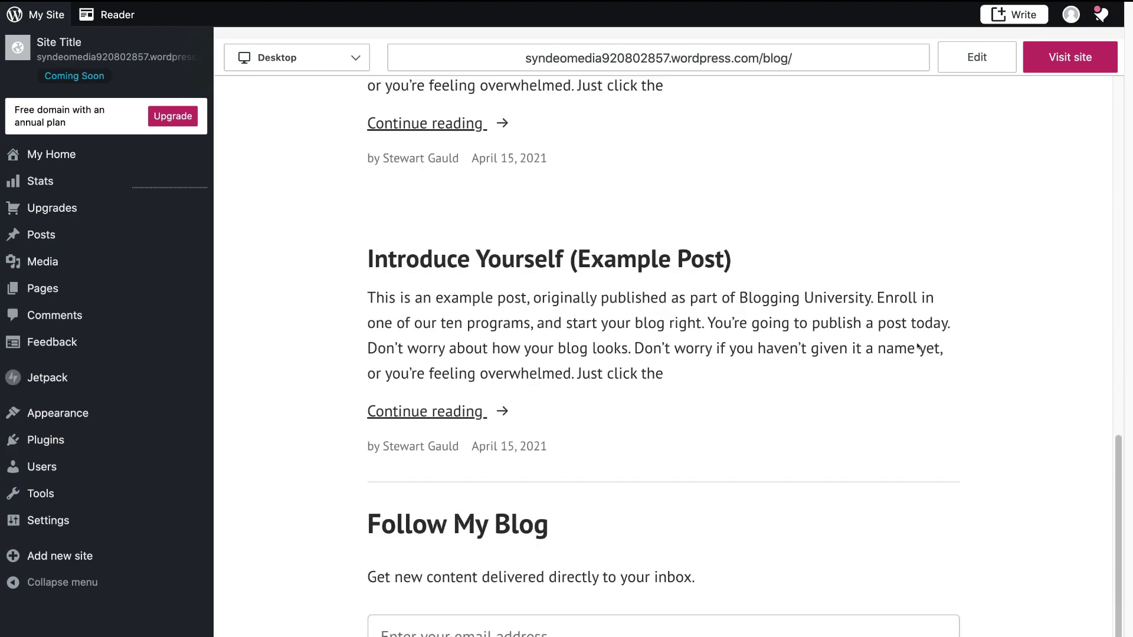
{"action": "scroll", "coordinate": [917, 346], "scroll_direction": "up", "scroll_amount": 18}
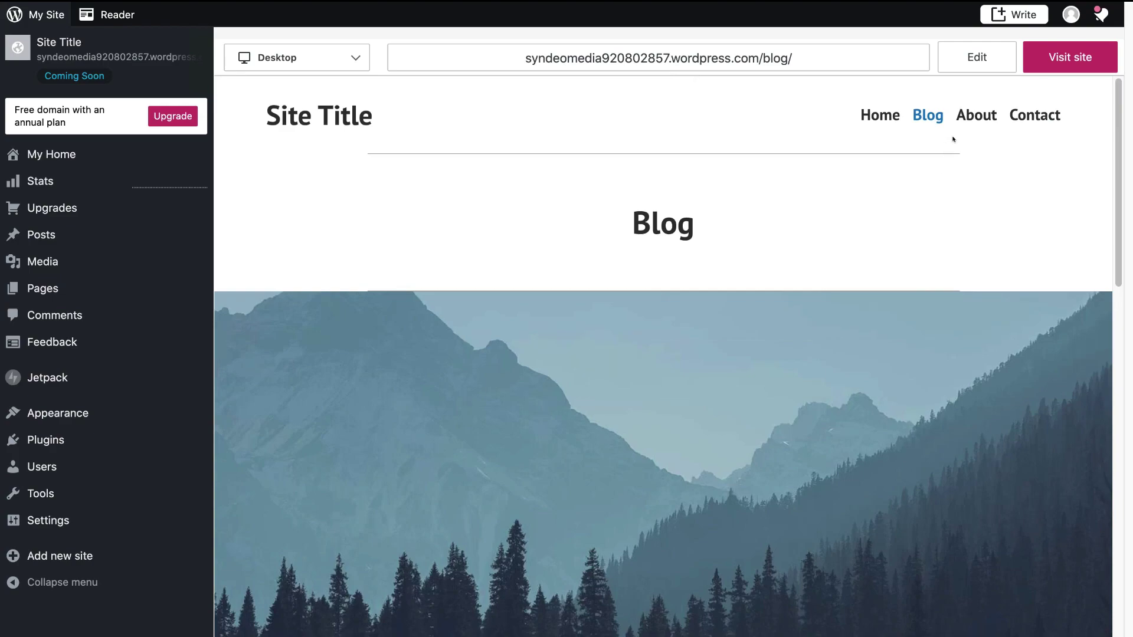
{"action": "left_click", "coordinate": [973, 121]}
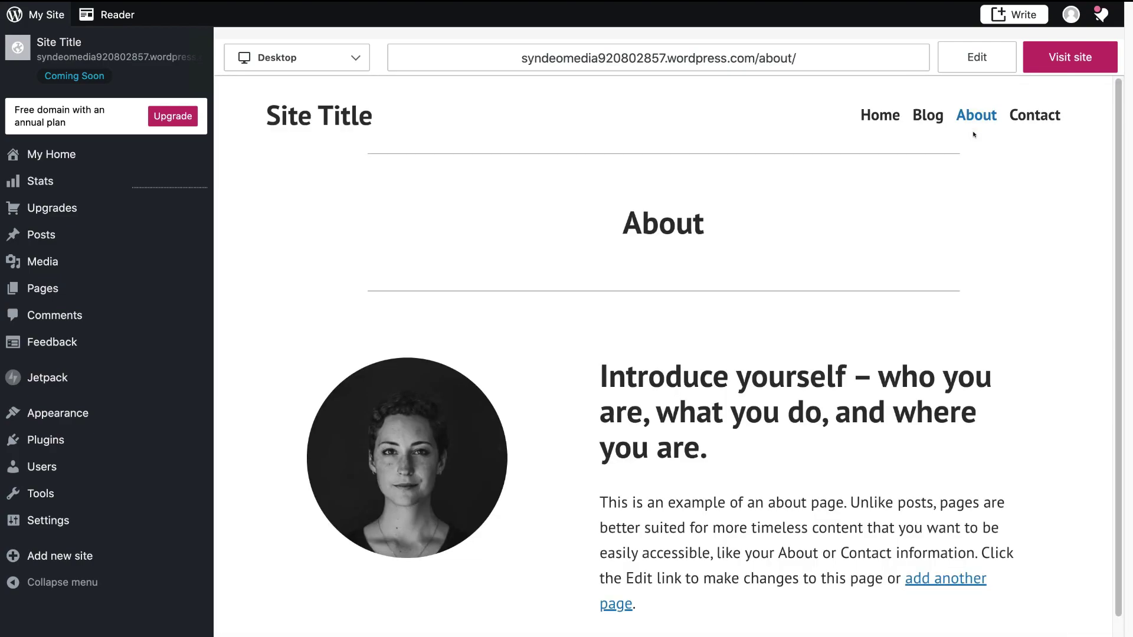
{"action": "scroll", "coordinate": [1003, 261], "scroll_direction": "down", "scroll_amount": 2}
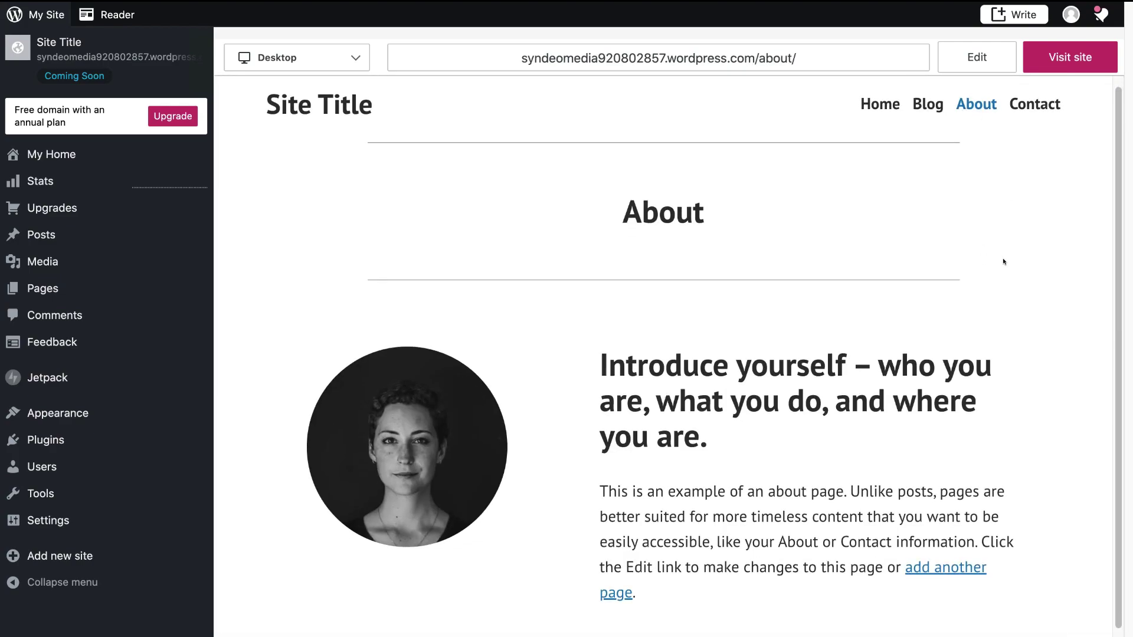
{"action": "scroll", "coordinate": [1003, 261], "scroll_direction": "up", "scroll_amount": 2}
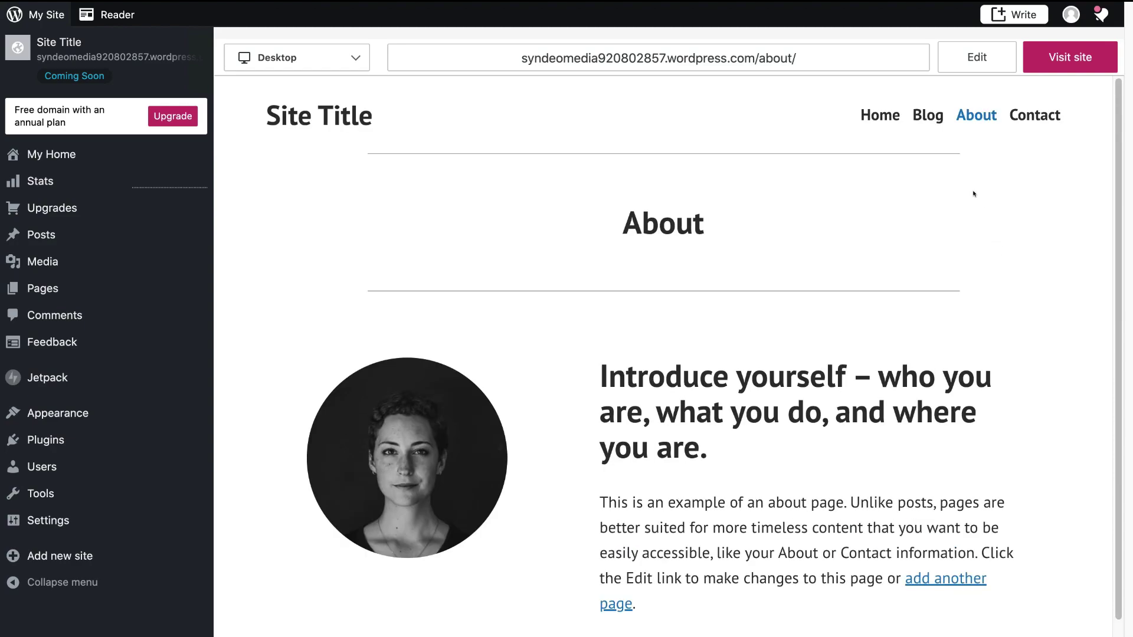
Step: Examine the Contact page of the previewed site, including the contact details and message form
{"action": "left_click", "coordinate": [1034, 121]}
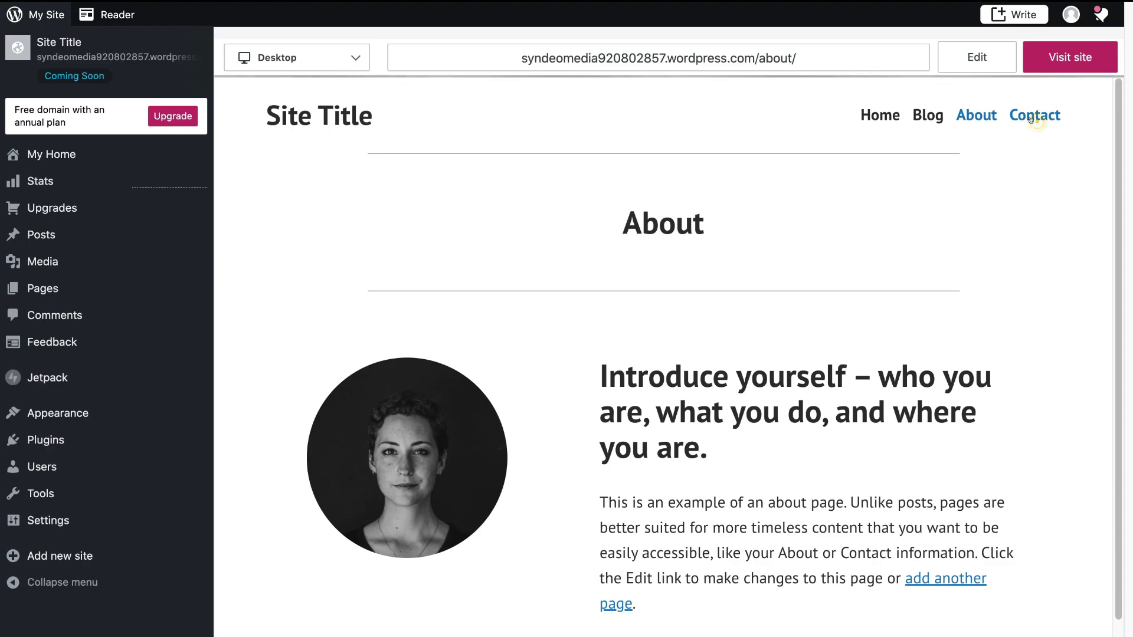
{"action": "scroll", "coordinate": [1065, 262], "scroll_direction": "down", "scroll_amount": 6}
{"action": "scroll", "coordinate": [1065, 262], "scroll_direction": "up", "scroll_amount": 6}
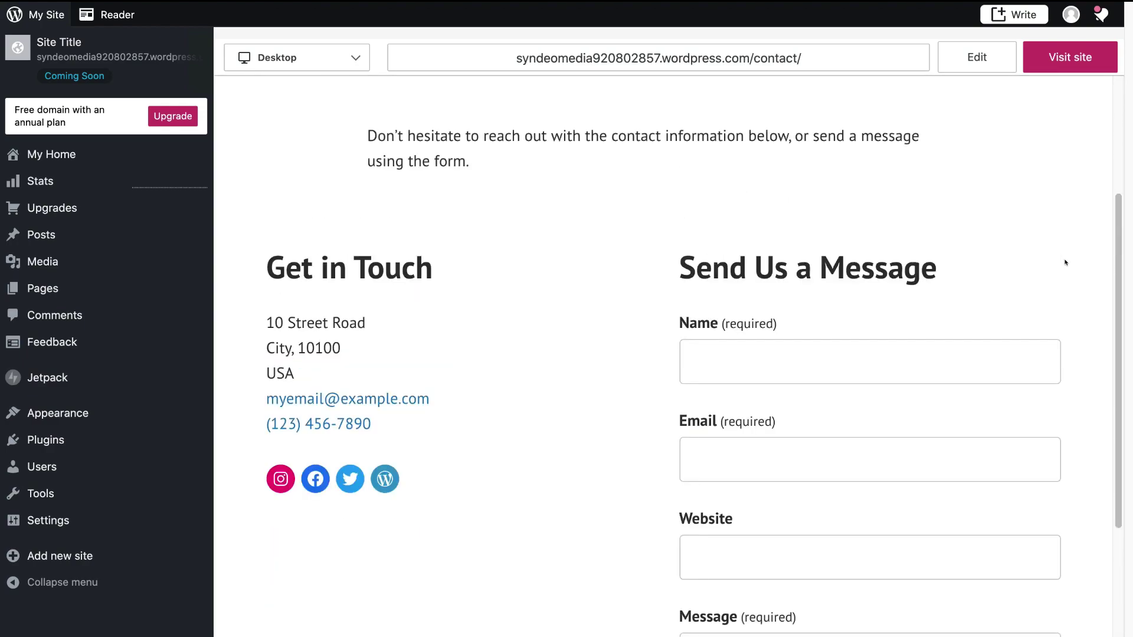
{"action": "scroll", "coordinate": [1065, 259], "scroll_direction": "down", "scroll_amount": 8}
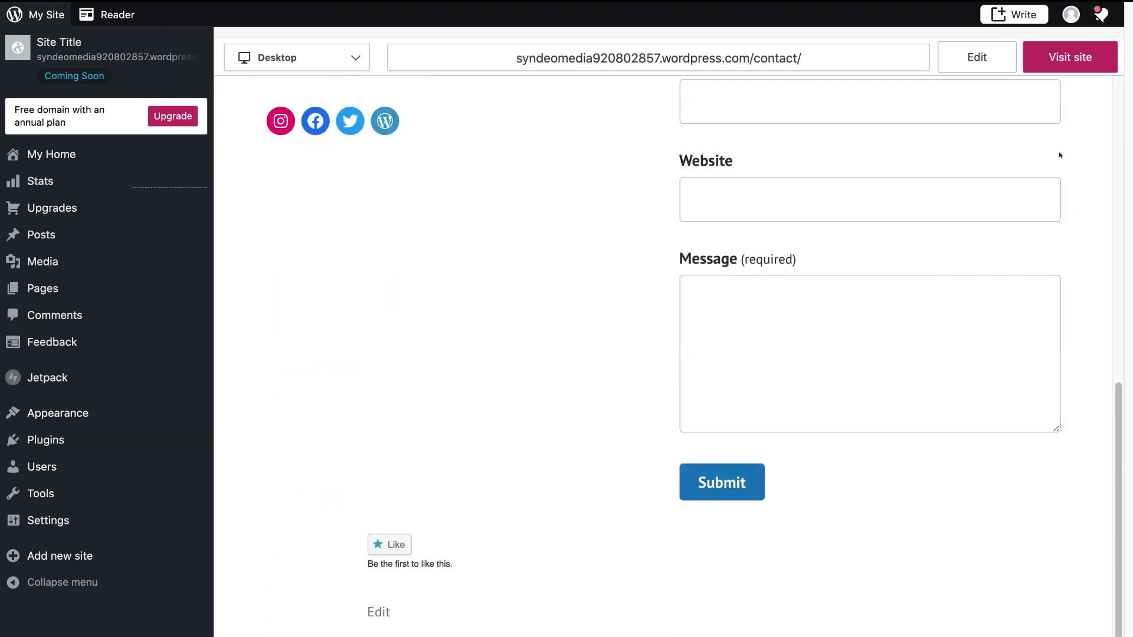
{"action": "scroll", "coordinate": [861, 210], "scroll_direction": "up", "scroll_amount": 5}
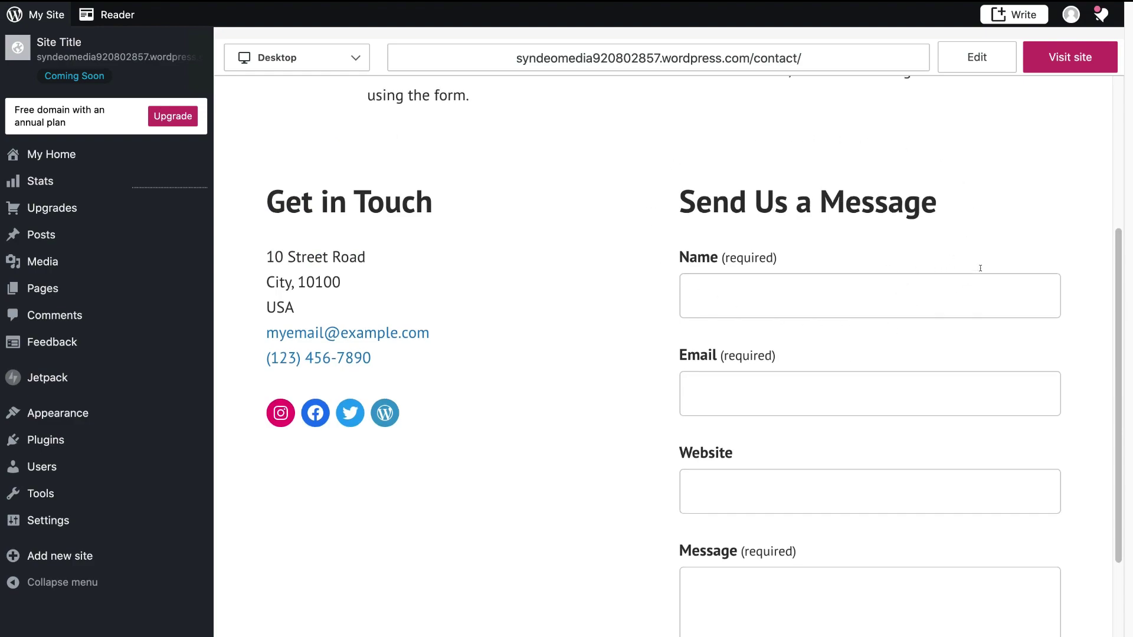
{"action": "scroll", "coordinate": [978, 265], "scroll_direction": "up", "scroll_amount": 5}
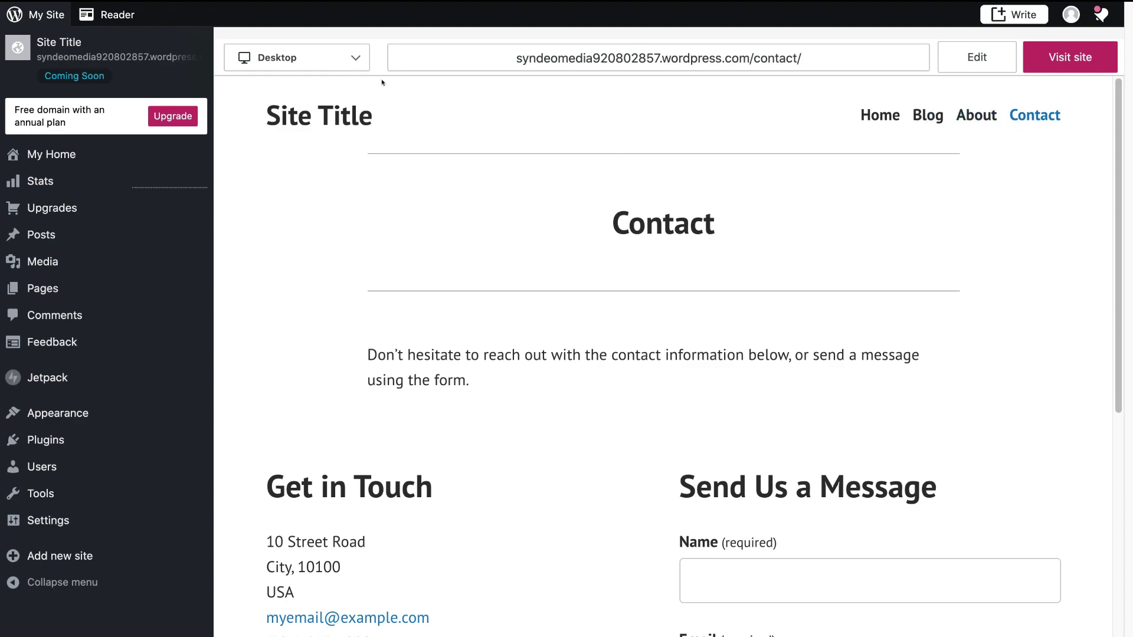
Step: Preview the Contact page in the Tablet and Phone layouts
{"action": "left_click", "coordinate": [349, 56]}
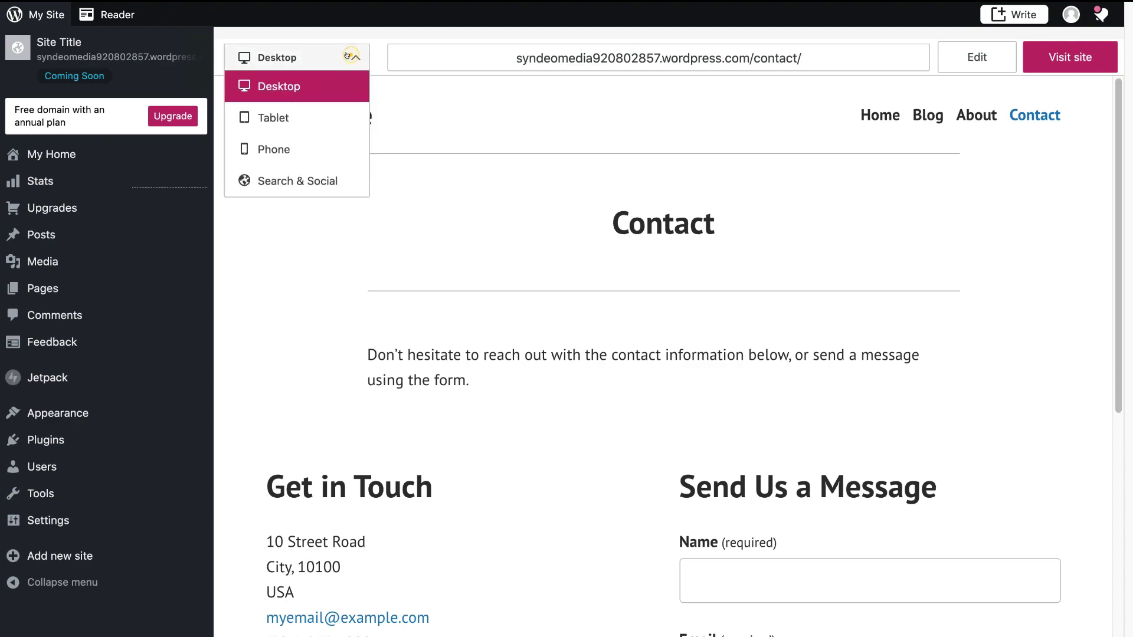
{"action": "left_click", "coordinate": [325, 117]}
{"action": "scroll", "coordinate": [579, 367], "scroll_direction": "down", "scroll_amount": 5}
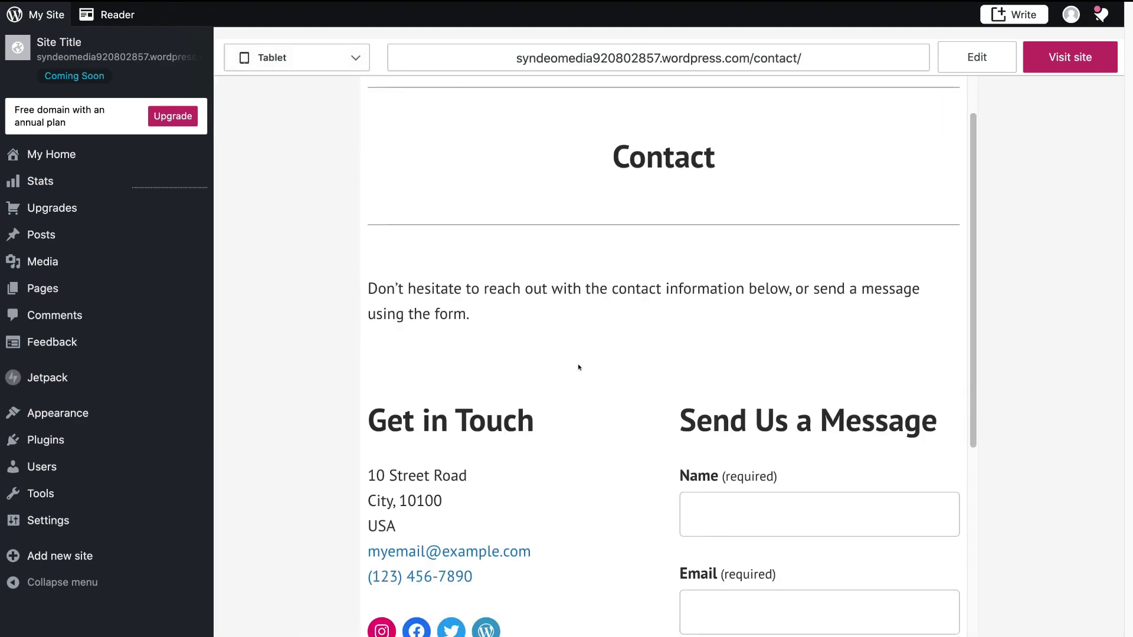
{"action": "scroll", "coordinate": [578, 367], "scroll_direction": "up", "scroll_amount": 5}
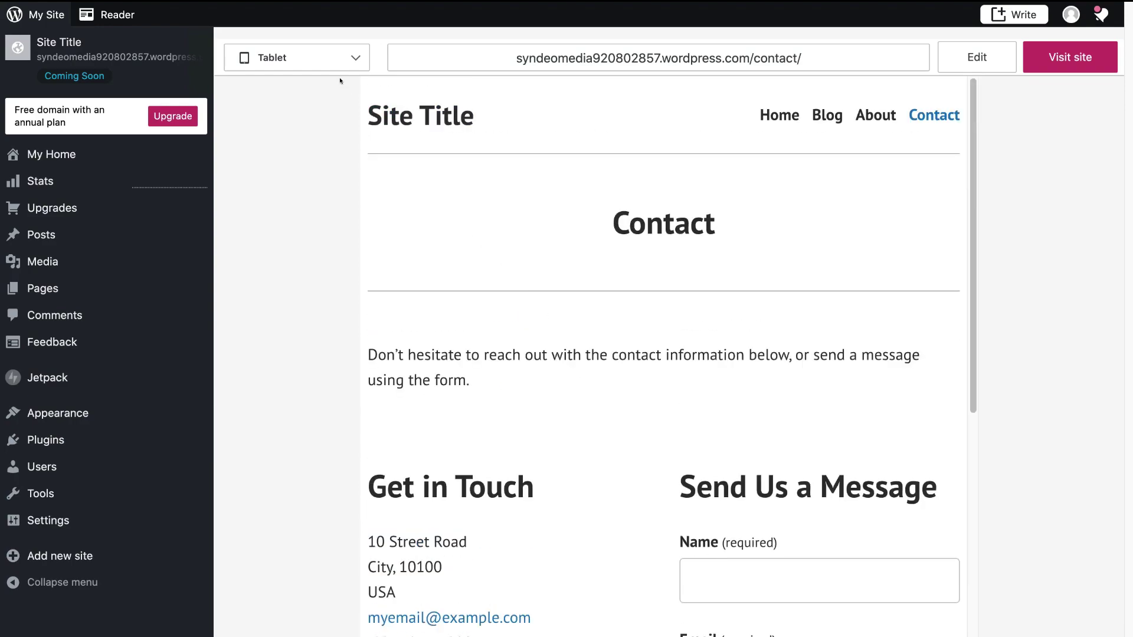
{"action": "left_click", "coordinate": [320, 59]}
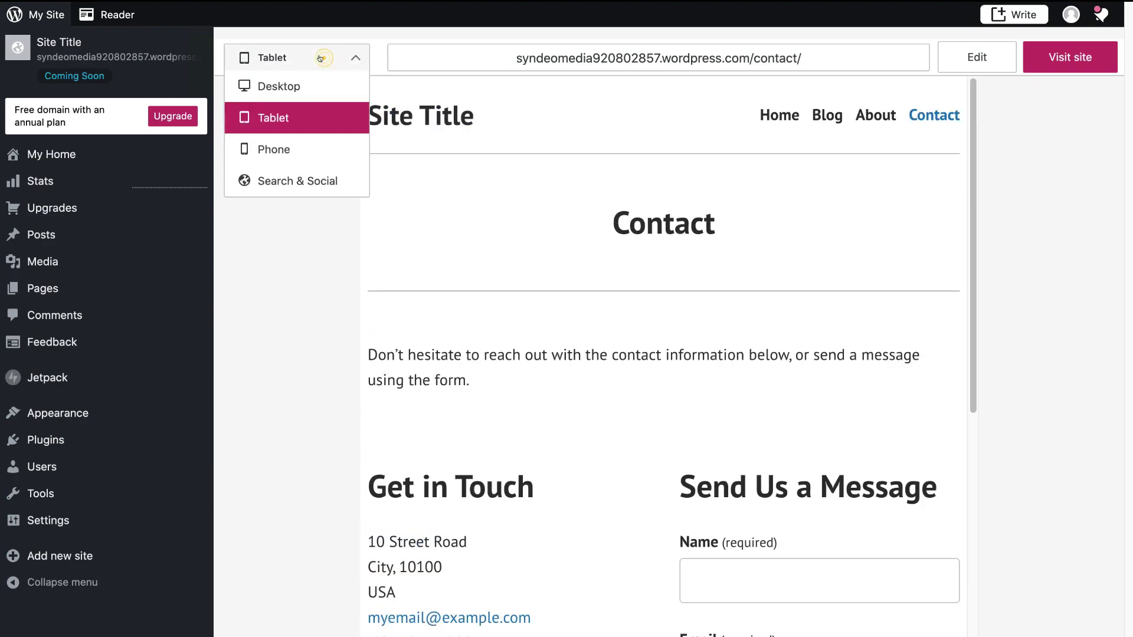
{"action": "left_click", "coordinate": [315, 149]}
{"action": "scroll", "coordinate": [641, 333], "scroll_direction": "down", "scroll_amount": 8}
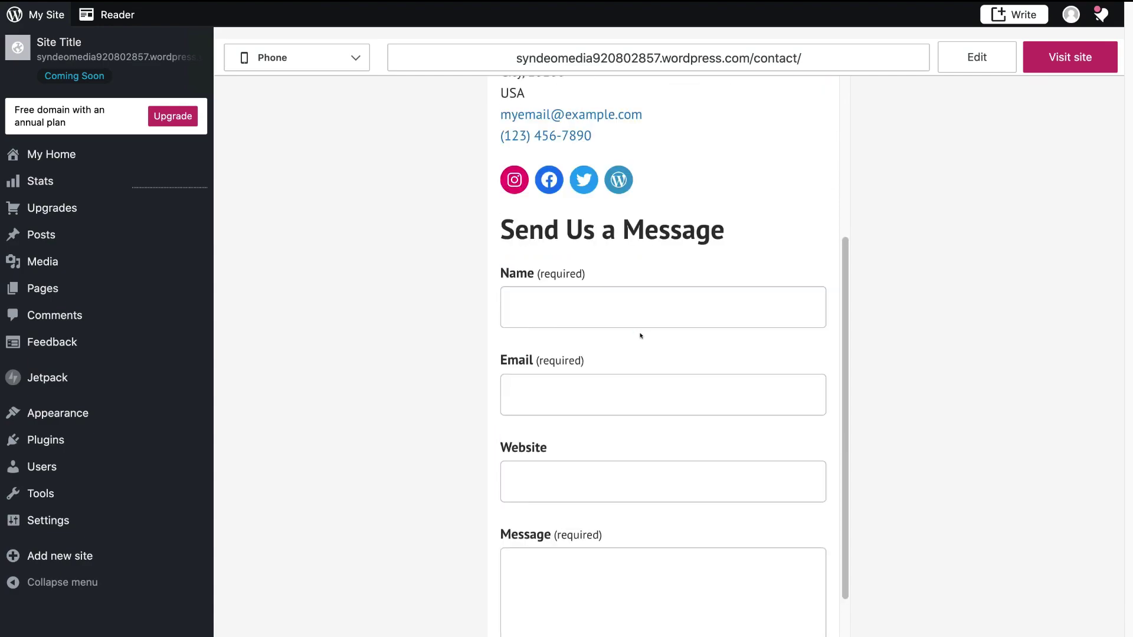
{"action": "scroll", "coordinate": [641, 334], "scroll_direction": "up", "scroll_amount": 8}
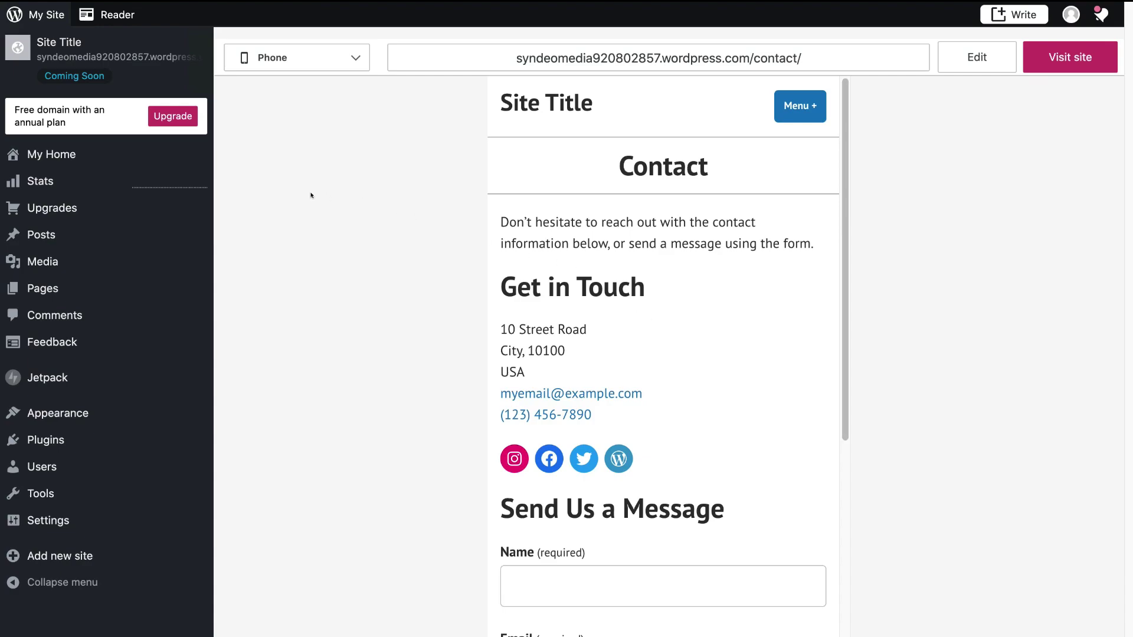
Step: From the site setup checklist, name the site "Syndeo Media" and enter the tagline "Digital Media & Marketing Agency for Small Business"
{"action": "left_click", "coordinate": [94, 155]}
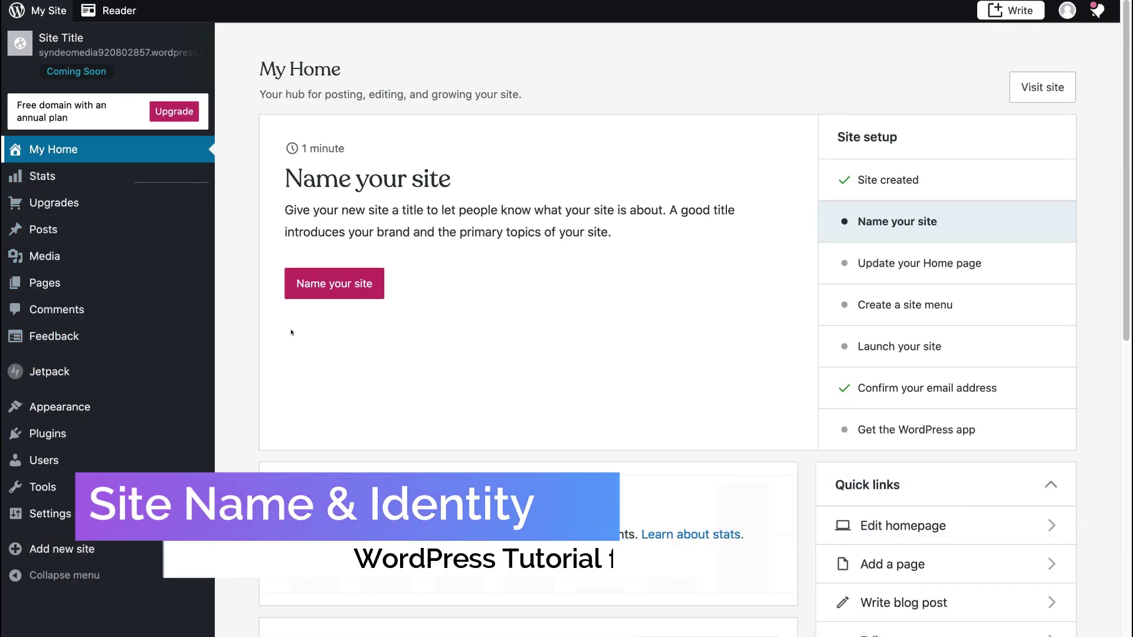
{"action": "left_click", "coordinate": [352, 287]}
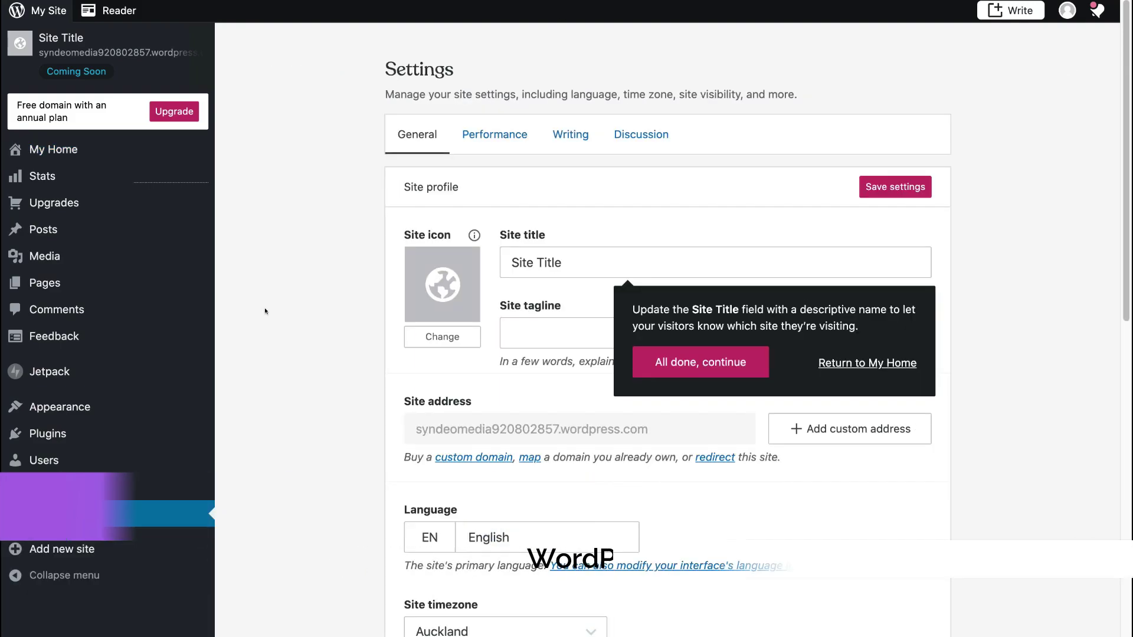
{"action": "triple_click", "coordinate": [583, 265]}
{"action": "type", "text": "Syndeo Media"}
{"action": "key", "text": "Return"}
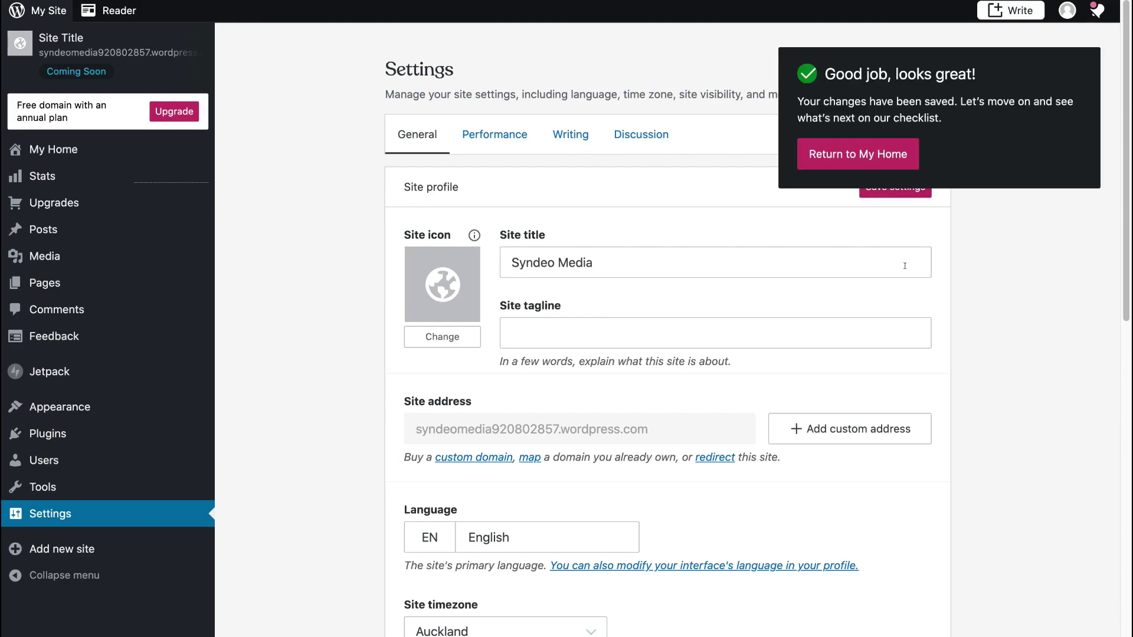
{"action": "left_click", "coordinate": [557, 334]}
{"action": "type", "text": "Digital Media & Marketing Agency for Small Business"}
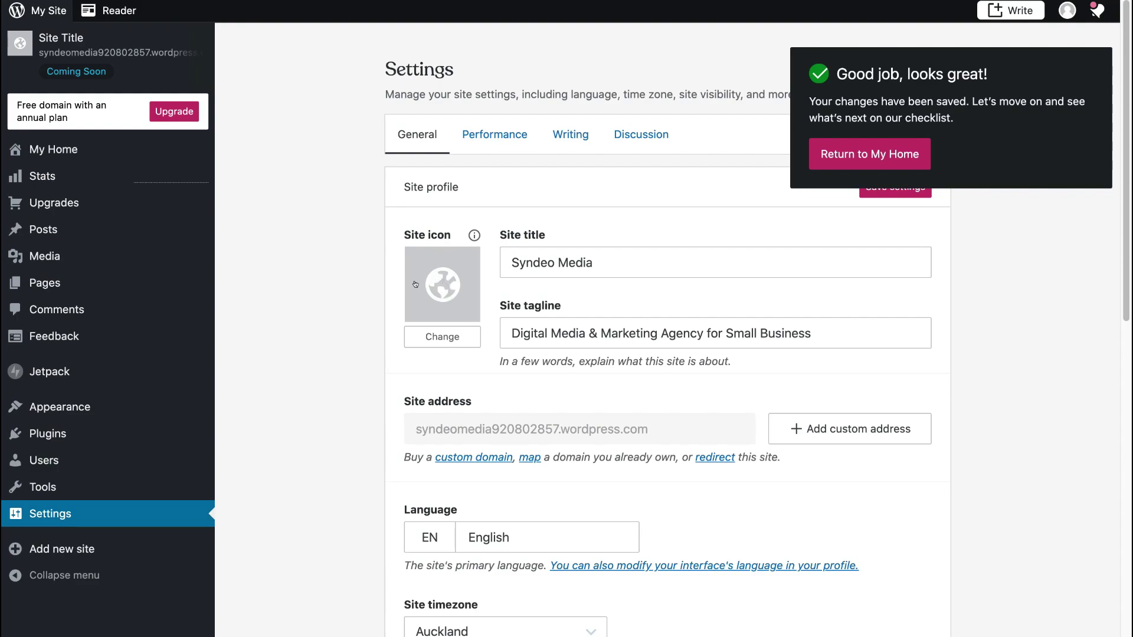
Step: Upload the dark-background version of Syndeo Media Logo.png and set it as the site icon without changing the crop
{"action": "left_click", "coordinate": [440, 337]}
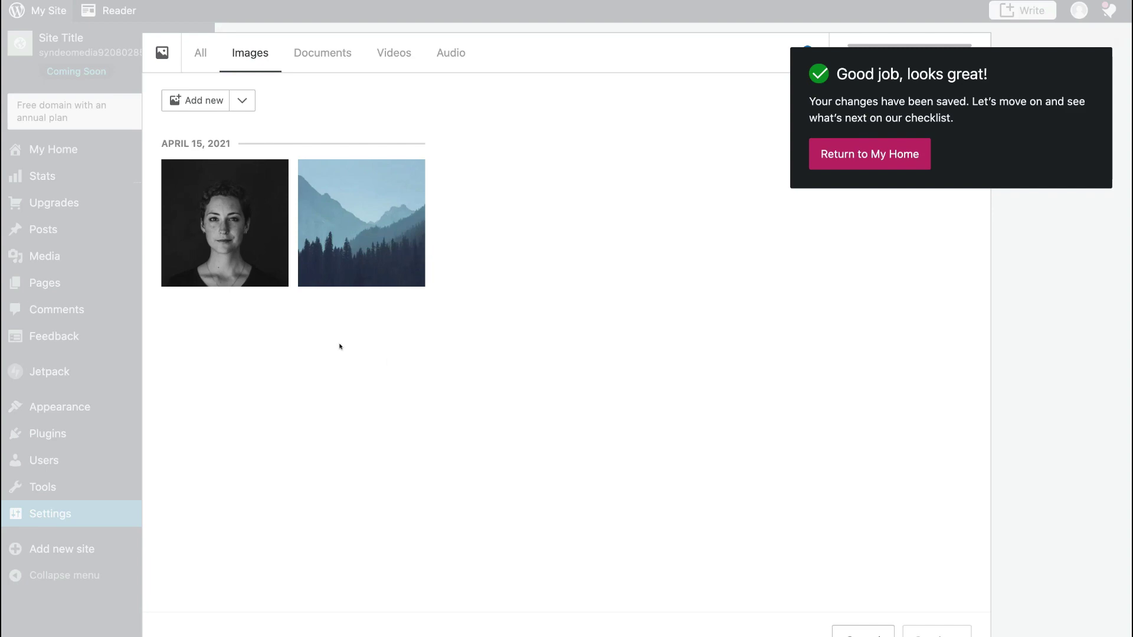
{"action": "left_click", "coordinate": [207, 104]}
{"action": "left_click", "coordinate": [422, 233]}
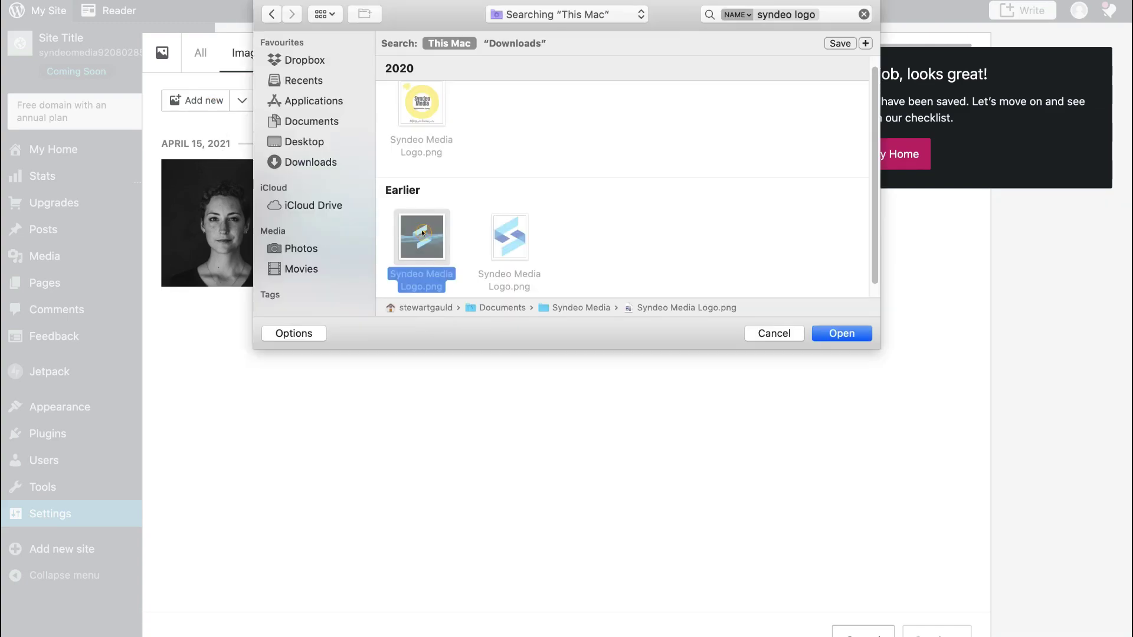
{"action": "left_click", "coordinate": [854, 335]}
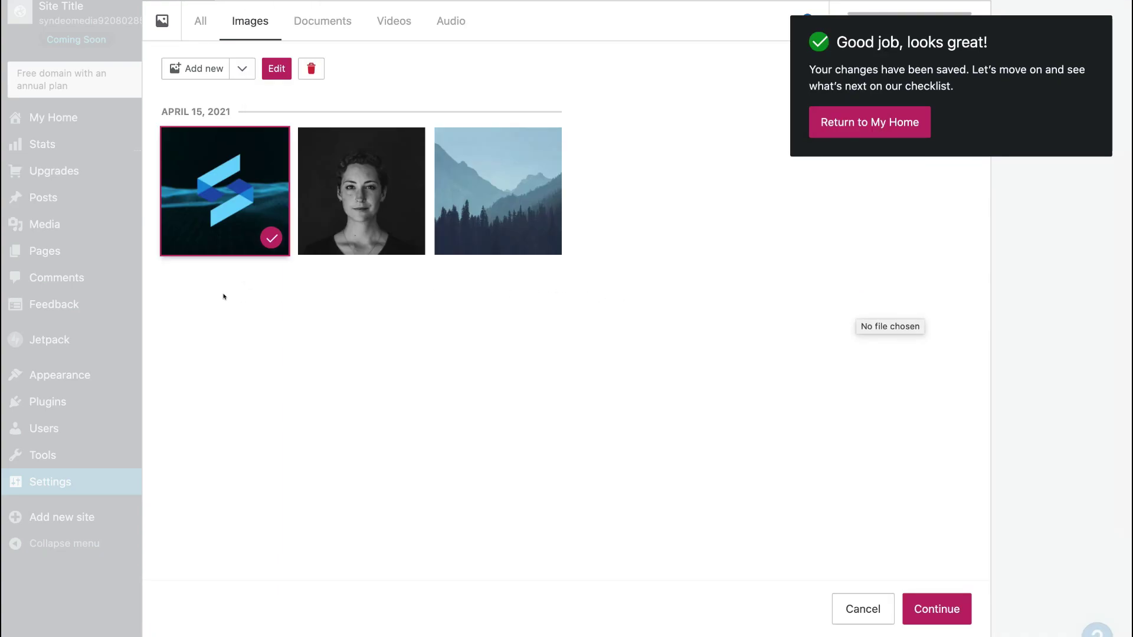
{"action": "left_click", "coordinate": [918, 602]}
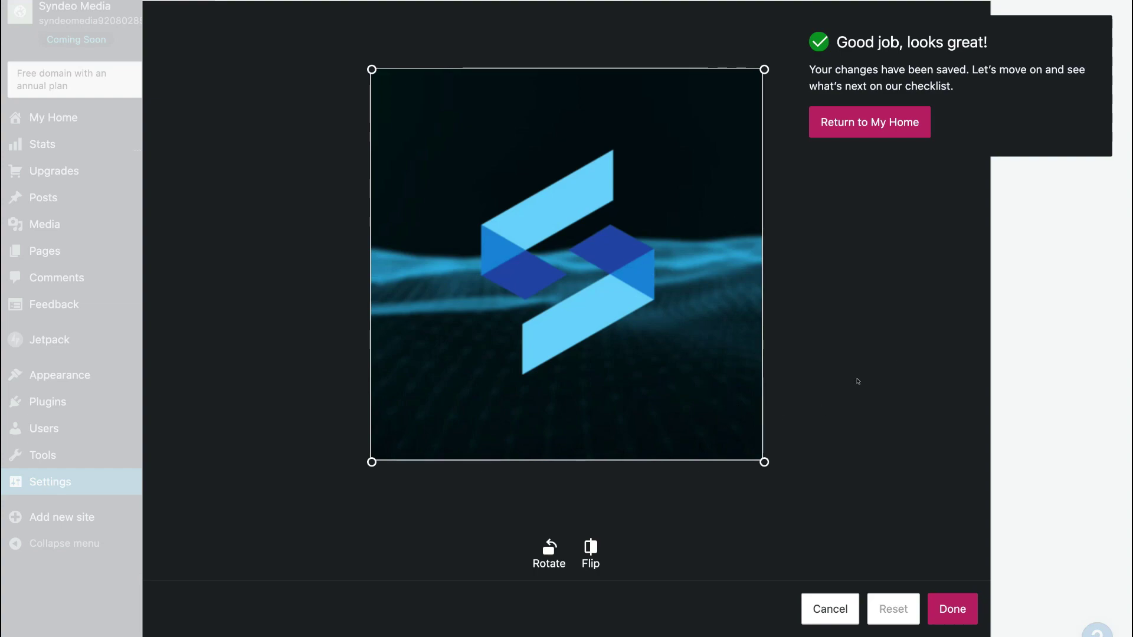
{"action": "left_click", "coordinate": [953, 609]}
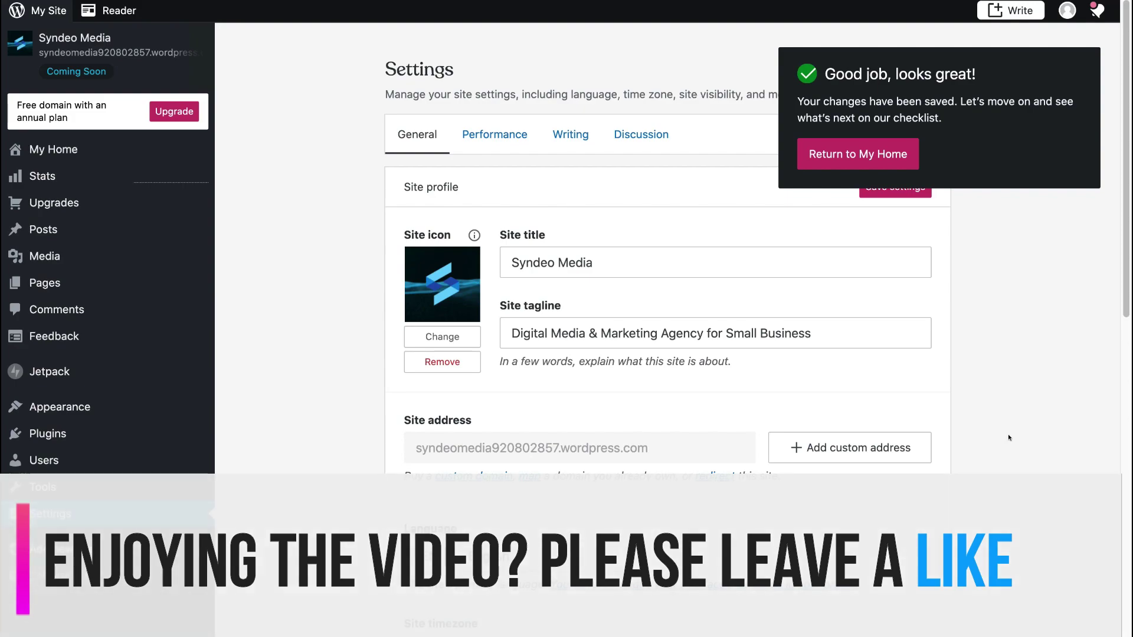
Step: Review the site address, language, timezone and launch settings, and save the site profile
{"action": "scroll", "coordinate": [1011, 443], "scroll_direction": "down", "scroll_amount": 4}
{"action": "scroll", "coordinate": [1011, 439], "scroll_direction": "down", "scroll_amount": 1}
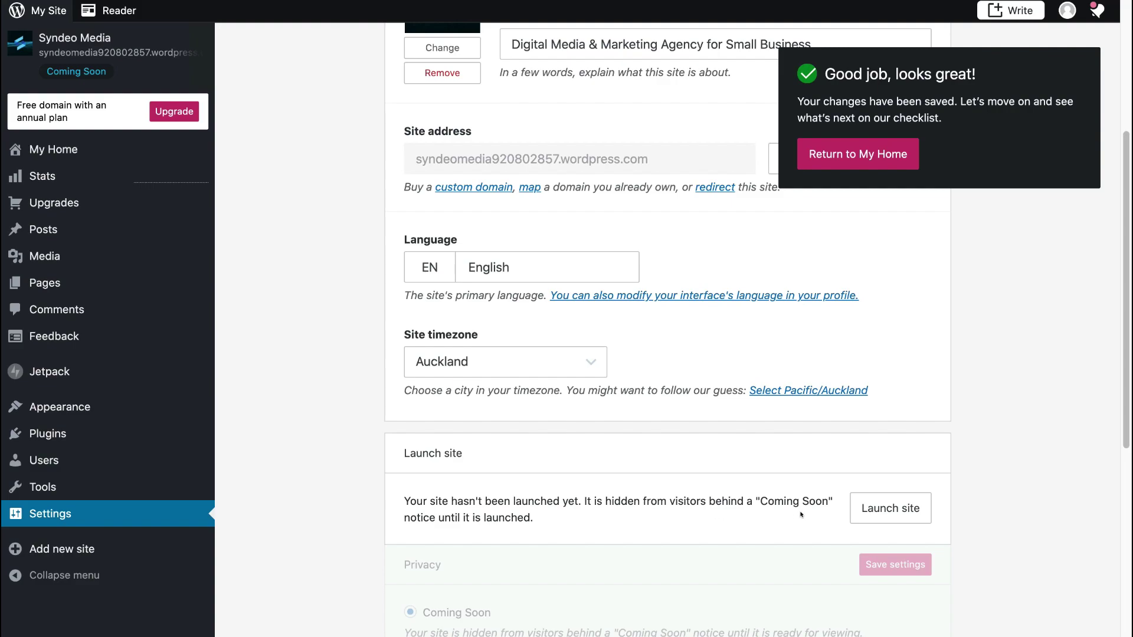
{"action": "scroll", "coordinate": [1033, 477], "scroll_direction": "up", "scroll_amount": 5}
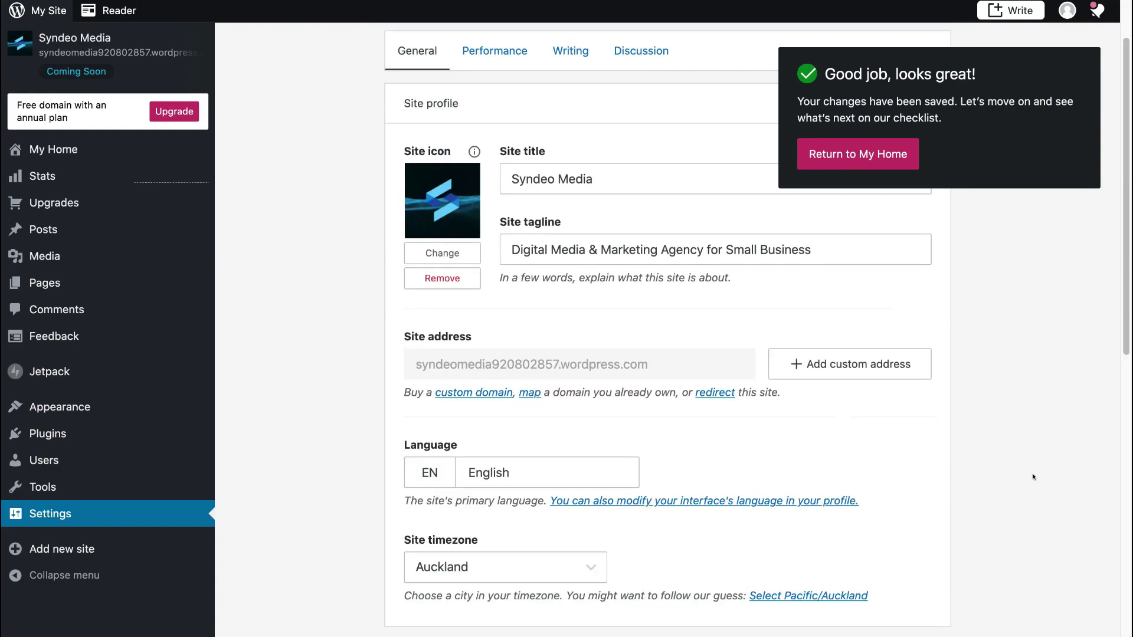
{"action": "scroll", "coordinate": [1032, 477], "scroll_direction": "up", "scroll_amount": 1}
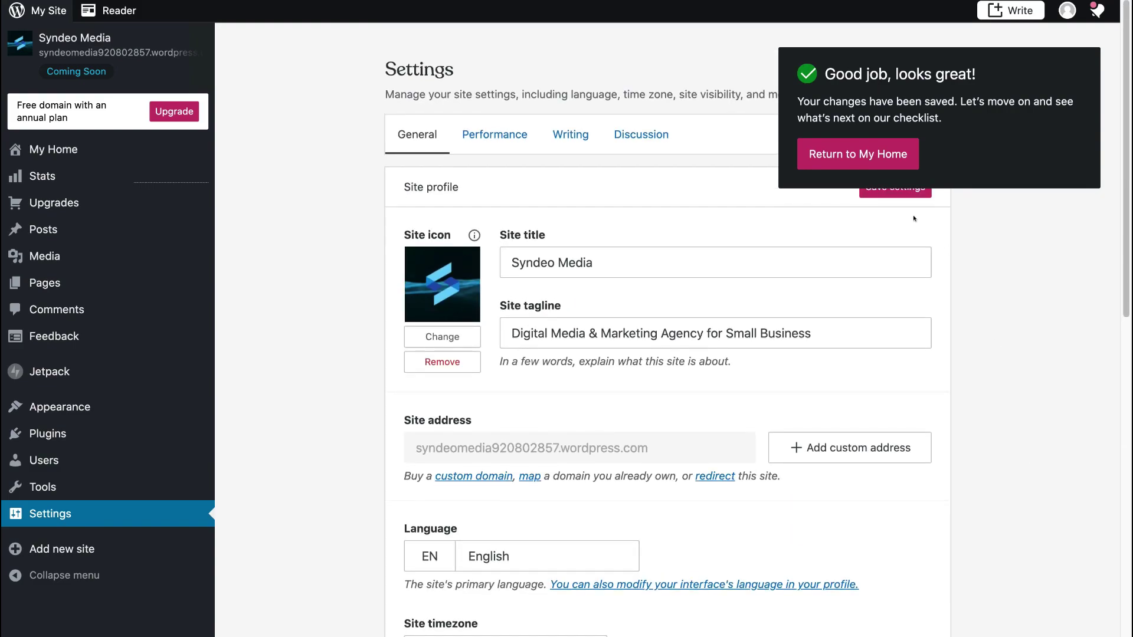
{"action": "left_click", "coordinate": [891, 194]}
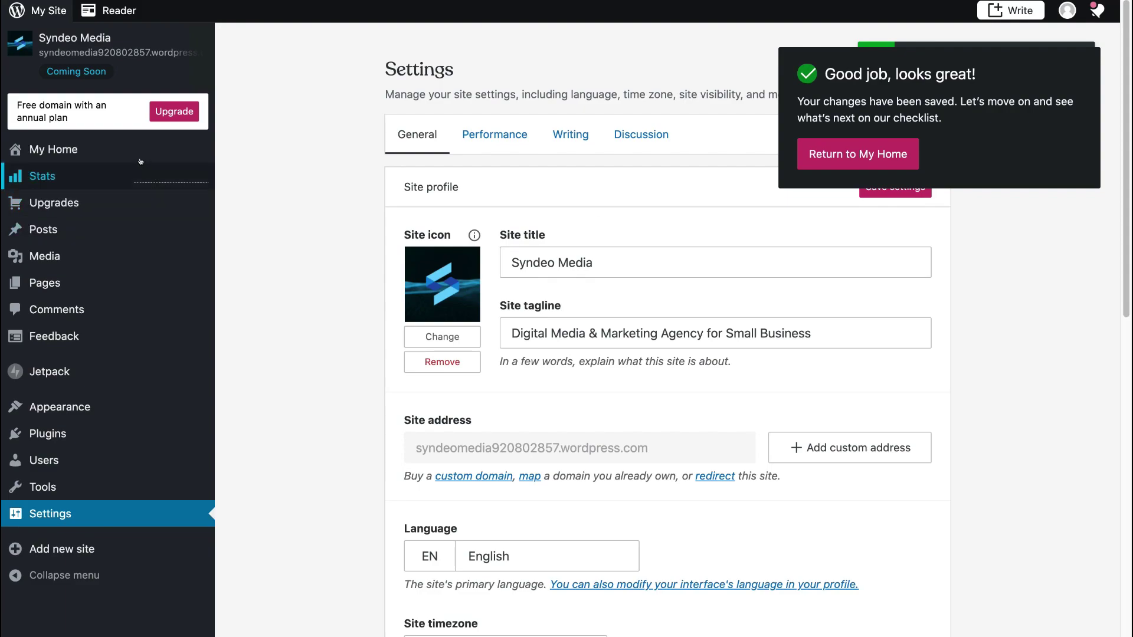
Step: Return to the site's home dashboard and preview the homepage with its new title and tagline
{"action": "left_click", "coordinate": [88, 148]}
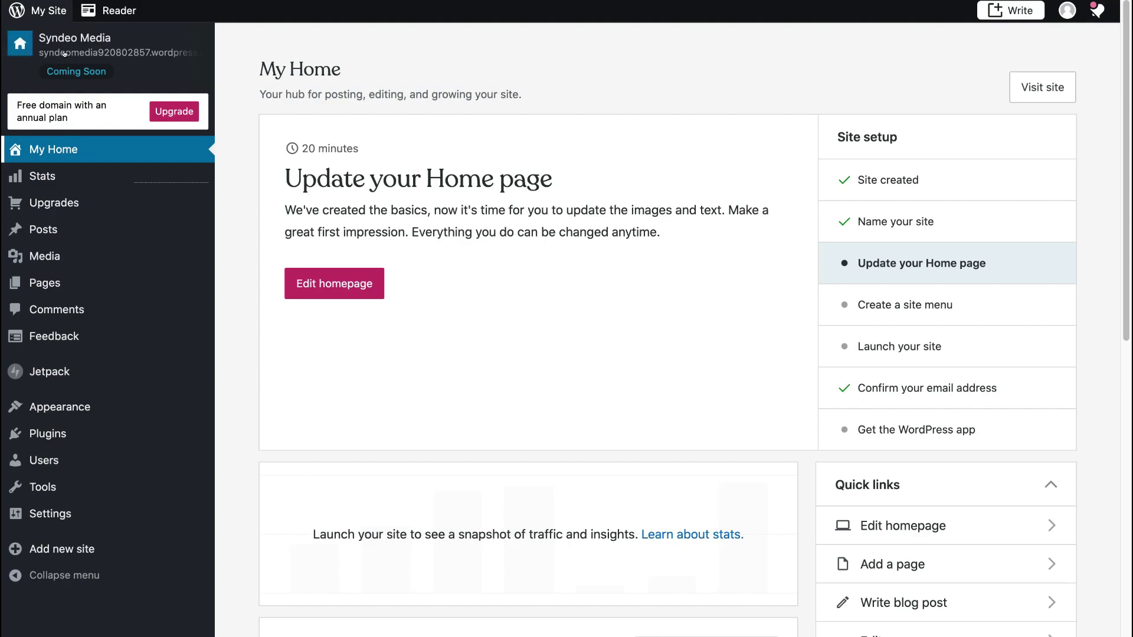
{"action": "left_click", "coordinate": [22, 45]}
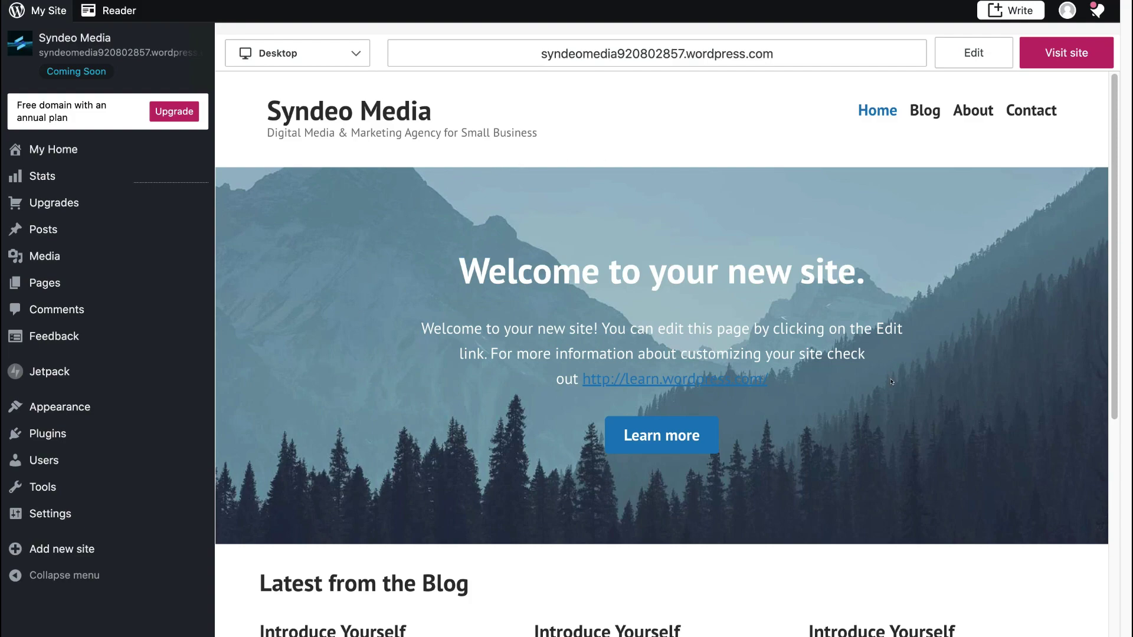
{"action": "scroll", "coordinate": [891, 382], "scroll_direction": "down", "scroll_amount": 4}
{"action": "scroll", "coordinate": [890, 384], "scroll_direction": "up", "scroll_amount": 4}
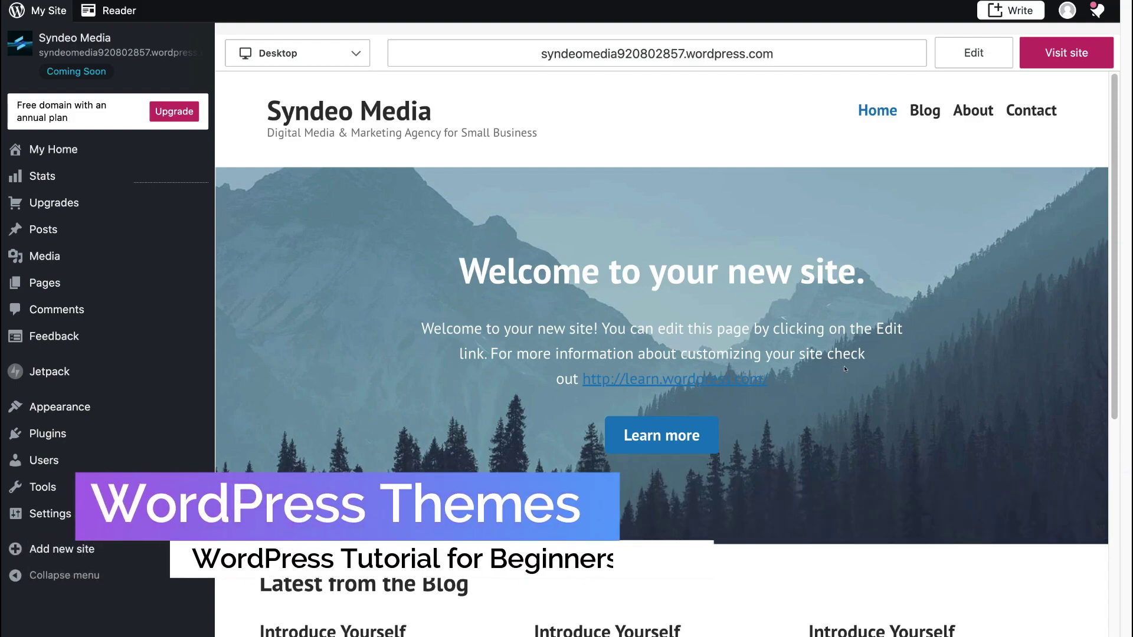
Step: Open the theme gallery and look over the recommended themes, including the descriptions of Balasana and Barnsbury
{"action": "mouse_move", "coordinate": [74, 406]}
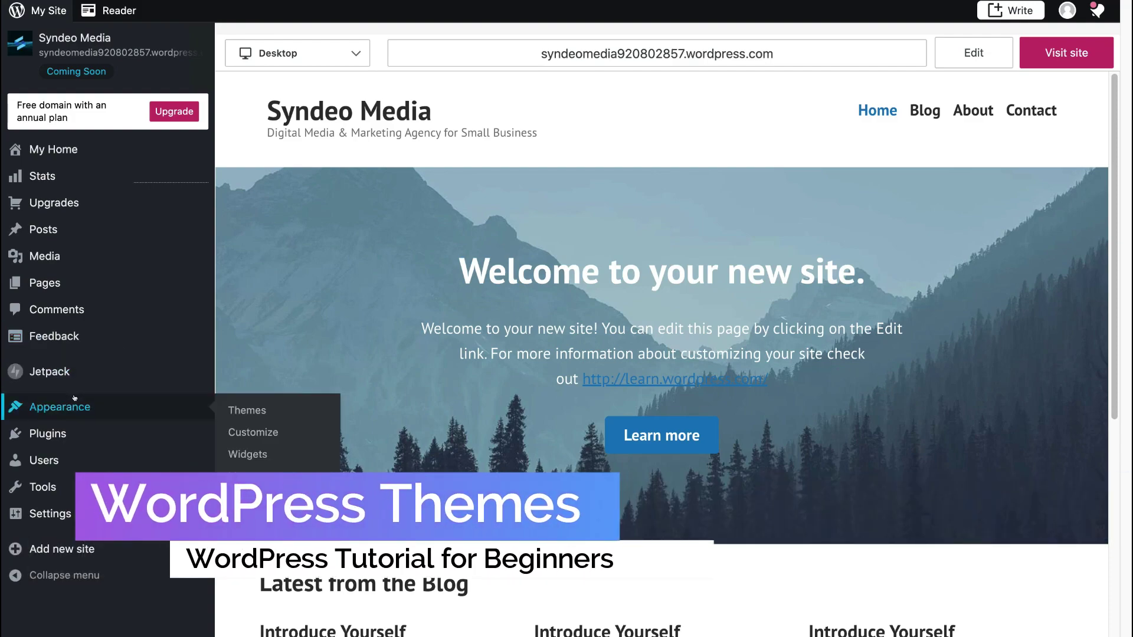
{"action": "left_click", "coordinate": [259, 409]}
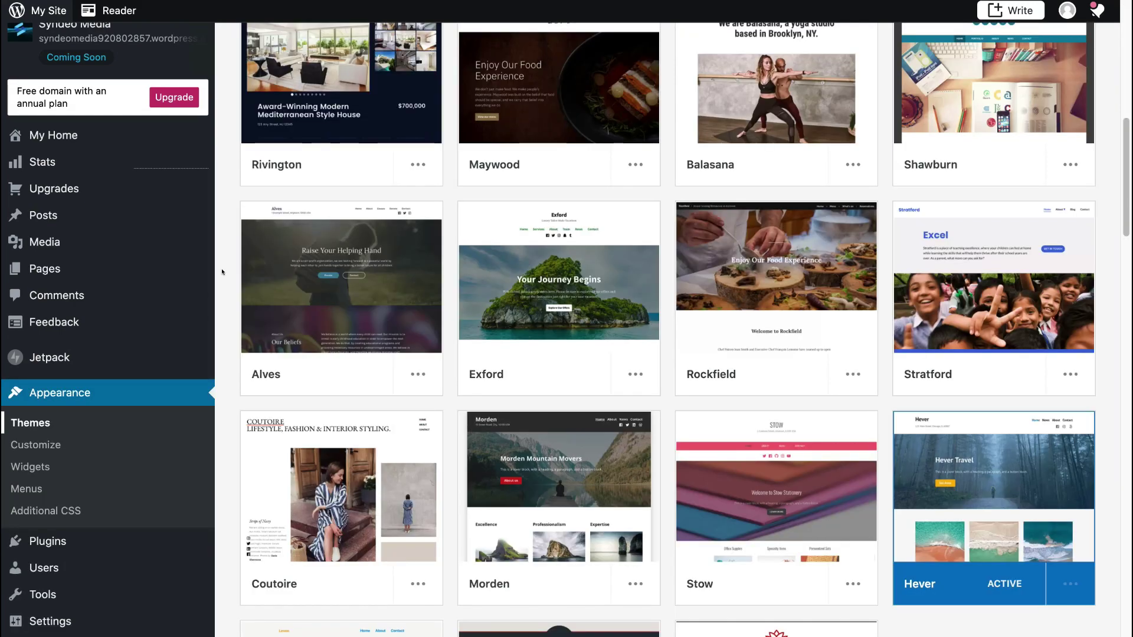
{"action": "mouse_move", "coordinate": [974, 448]}
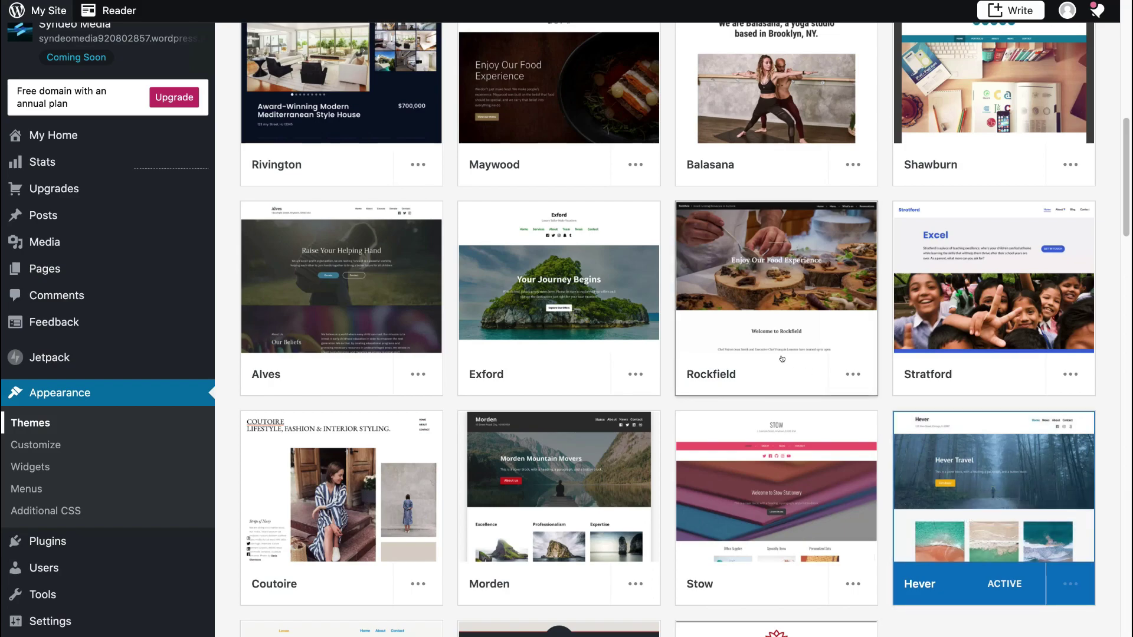
{"action": "scroll", "coordinate": [780, 359], "scroll_direction": "up", "scroll_amount": 5}
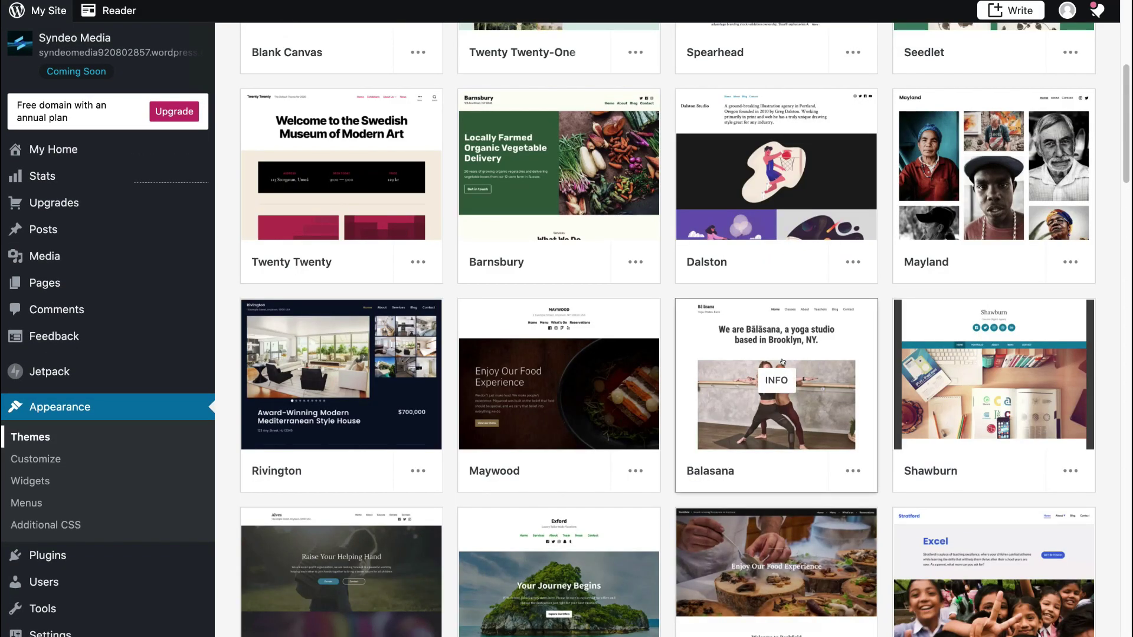
{"action": "mouse_move", "coordinate": [783, 361]}
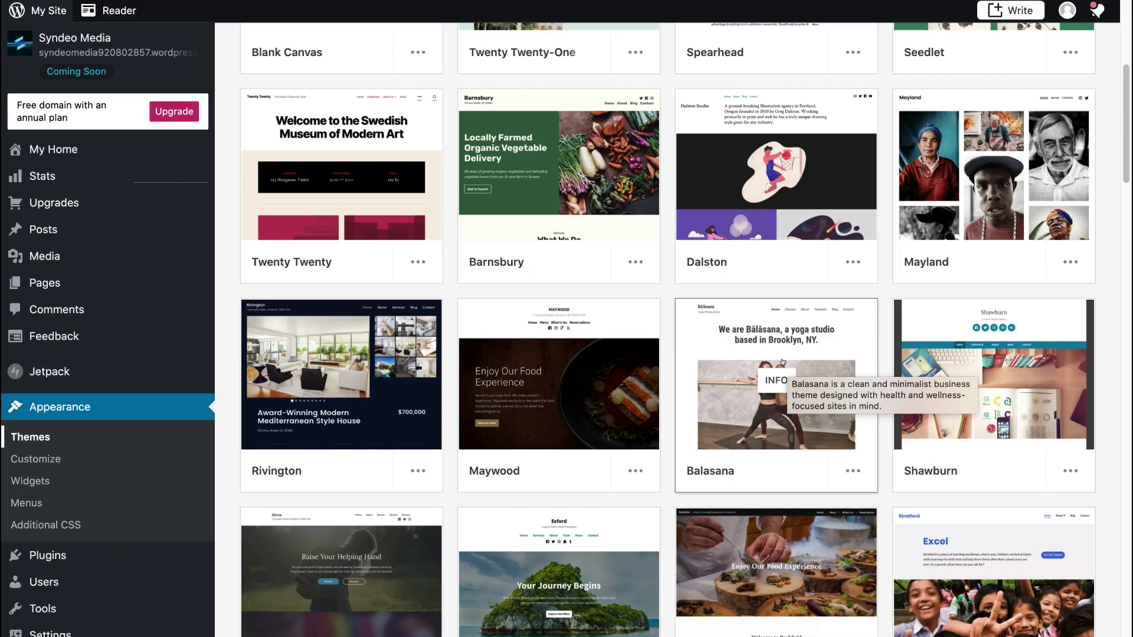
{"action": "scroll", "coordinate": [782, 362], "scroll_direction": "up", "scroll_amount": 1}
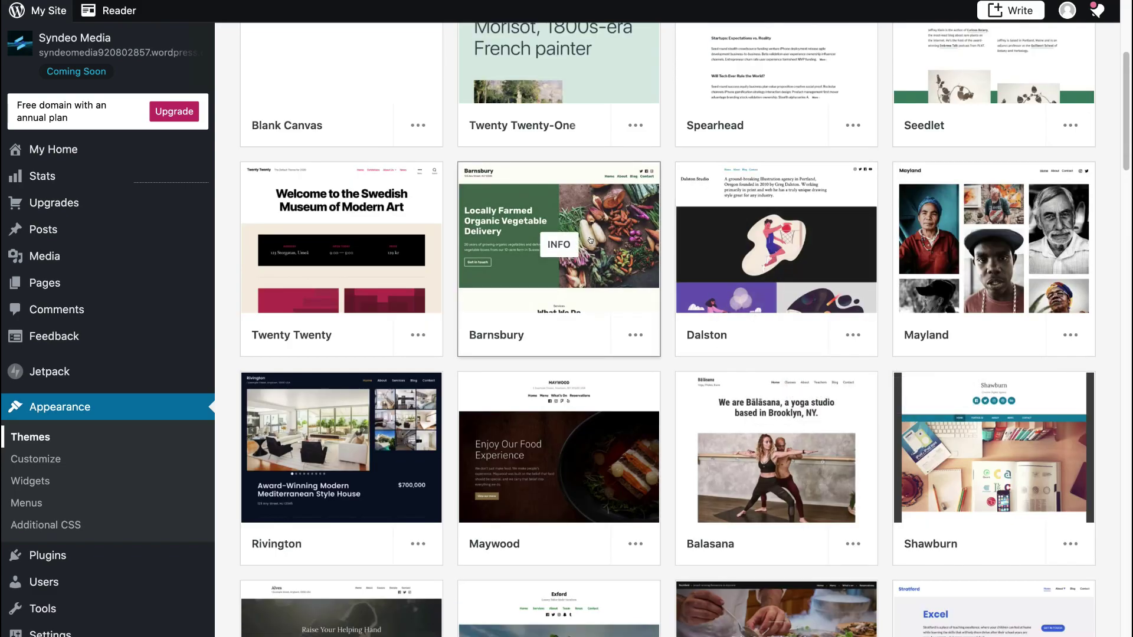
{"action": "mouse_move", "coordinate": [590, 242]}
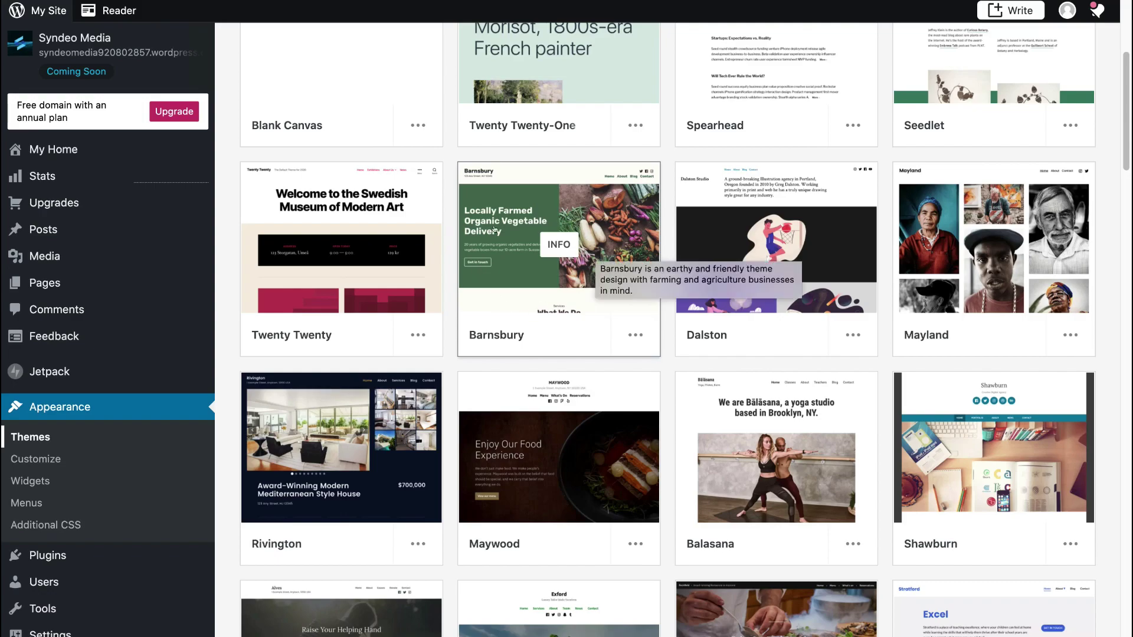
Step: Examine the Barnsbury theme's overview and sample homepage, and return to the theme gallery
{"action": "left_click", "coordinate": [570, 265]}
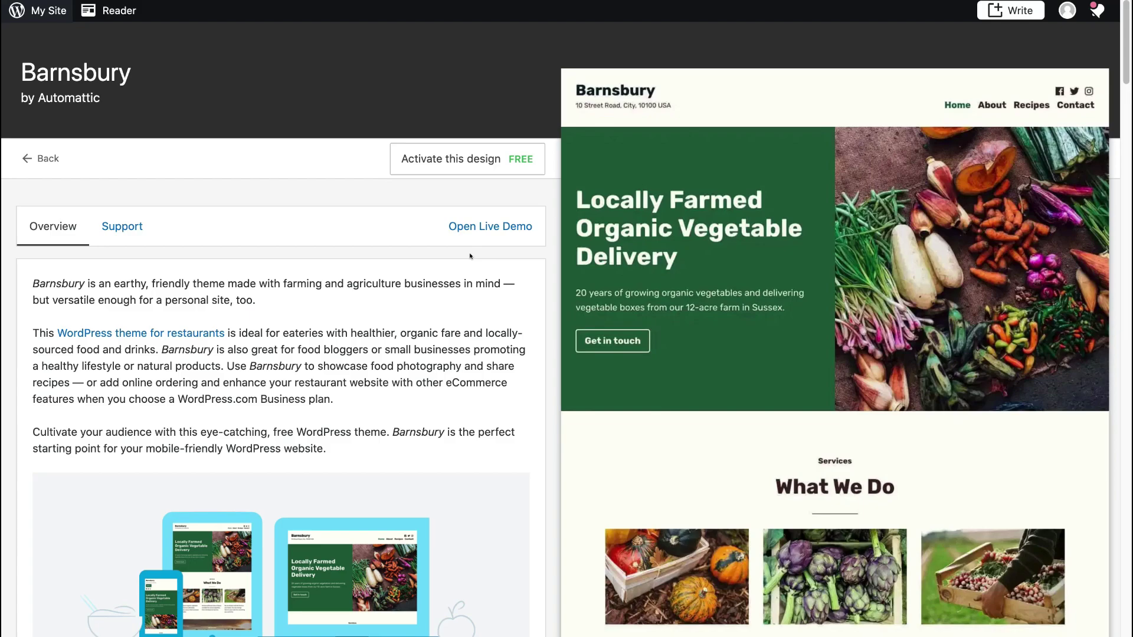
{"action": "scroll", "coordinate": [635, 457], "scroll_direction": "down", "scroll_amount": 8}
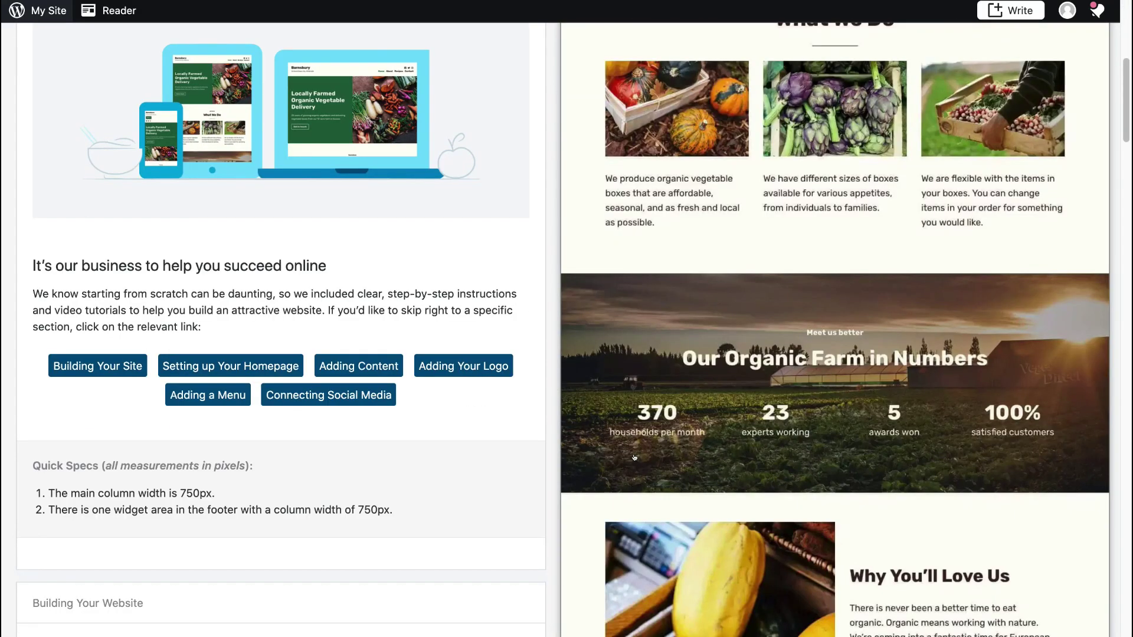
{"action": "scroll", "coordinate": [634, 458], "scroll_direction": "down", "scroll_amount": 15}
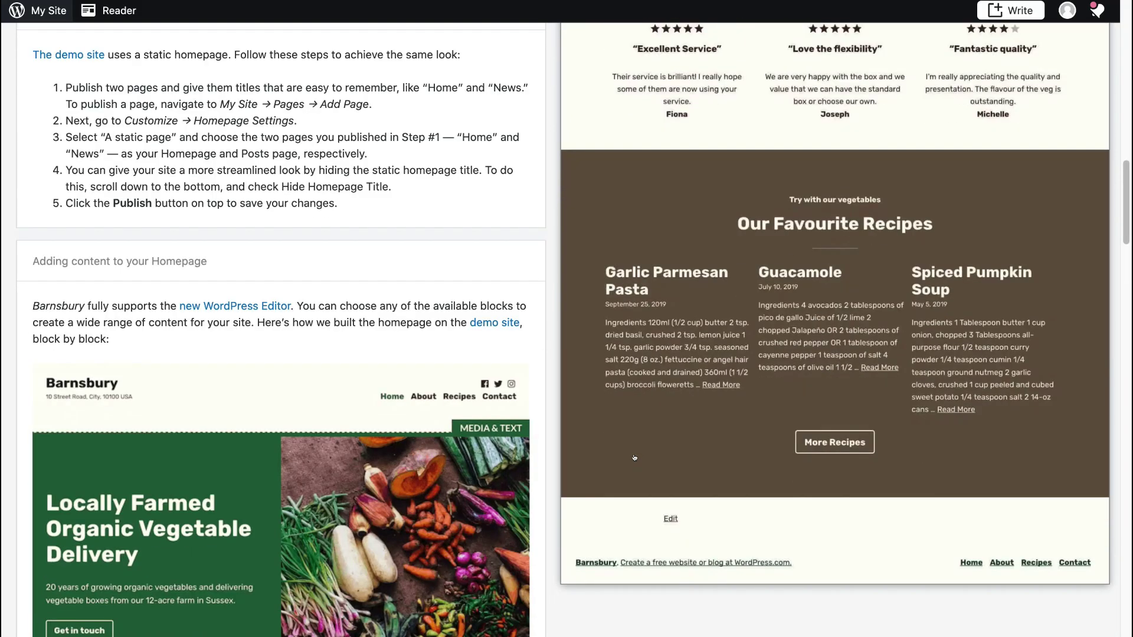
{"action": "scroll", "coordinate": [634, 457], "scroll_direction": "up", "scroll_amount": 20}
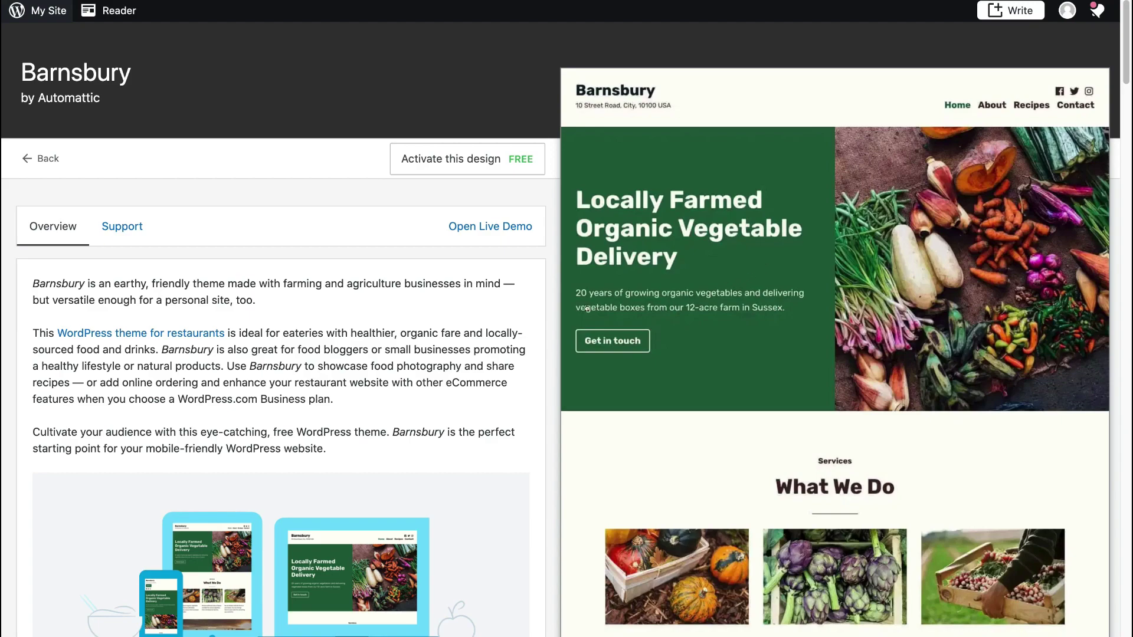
{"action": "left_click", "coordinate": [49, 161]}
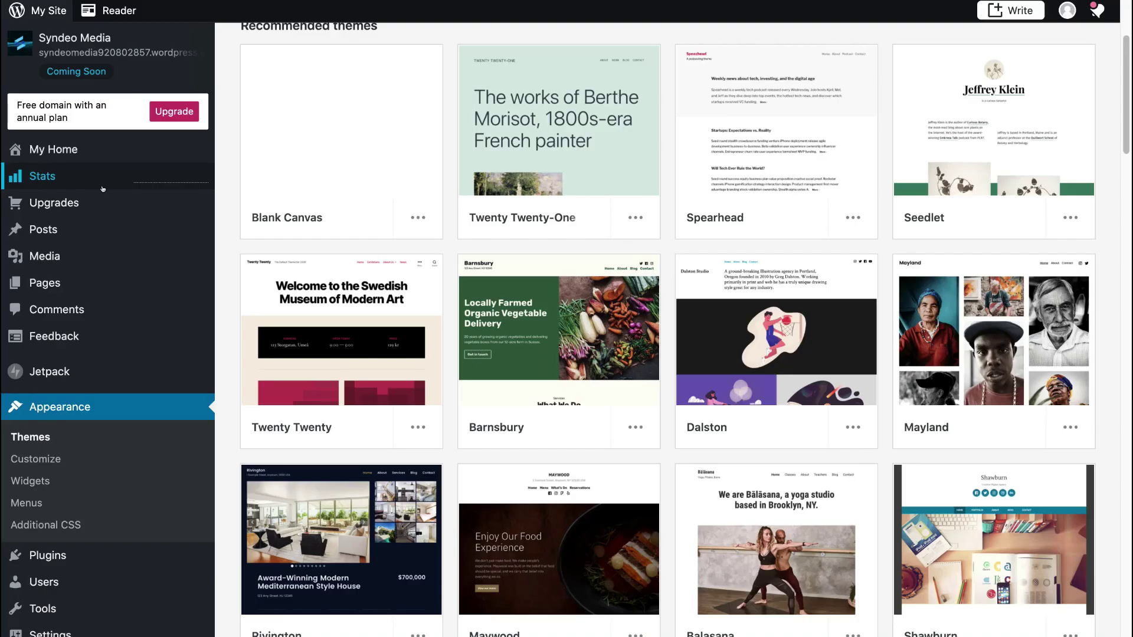
Step: Activate the free Alves theme, using its homepage content and making the existing homepage a draft
{"action": "scroll", "coordinate": [297, 354], "scroll_direction": "down", "scroll_amount": 2}
{"action": "scroll", "coordinate": [296, 354], "scroll_direction": "down", "scroll_amount": 10}
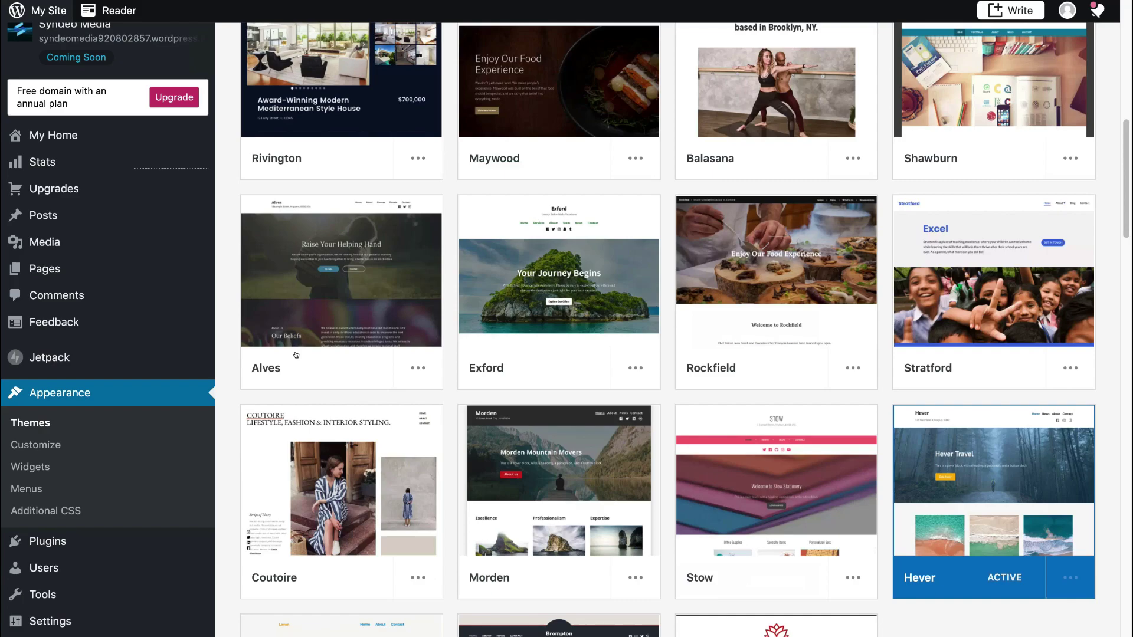
{"action": "scroll", "coordinate": [450, 391], "scroll_direction": "up", "scroll_amount": 5}
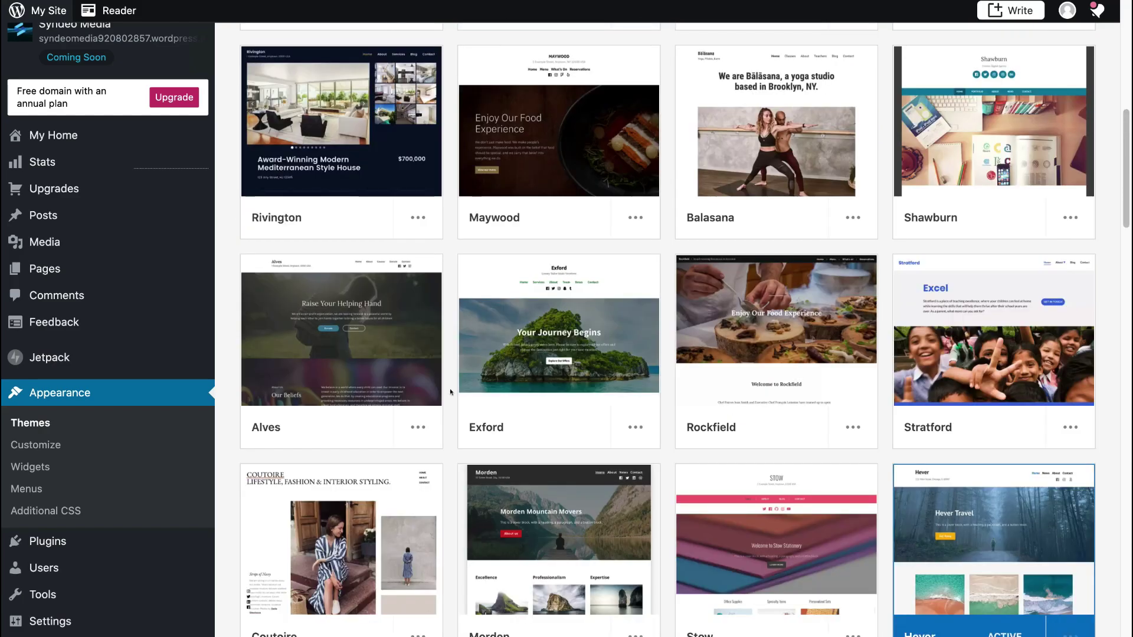
{"action": "left_click", "coordinate": [354, 382]}
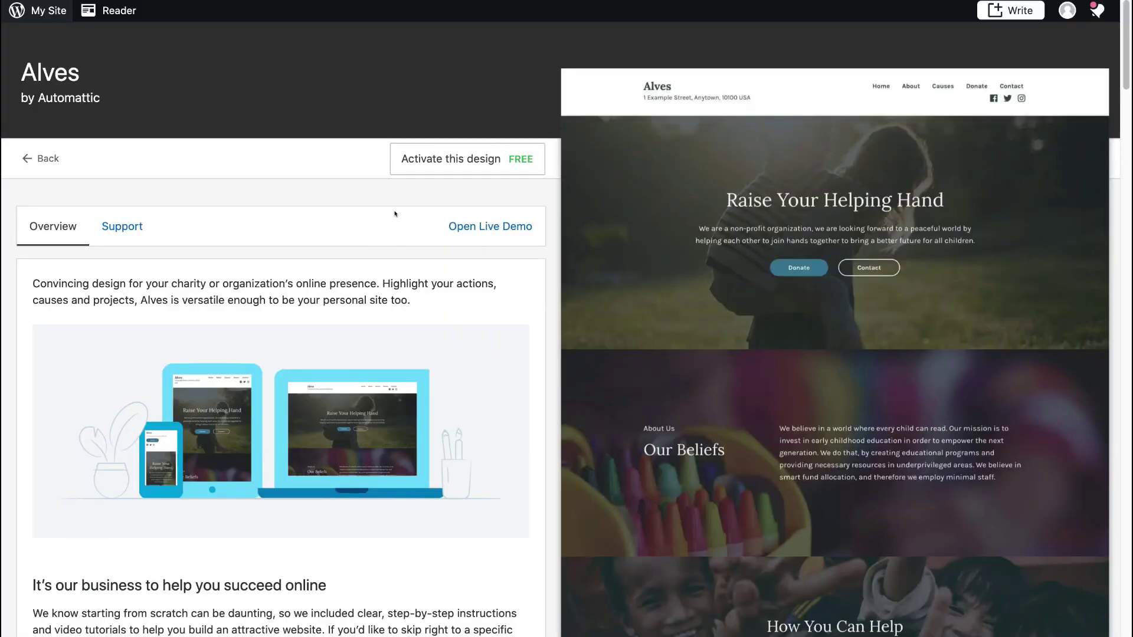
{"action": "left_click", "coordinate": [462, 163]}
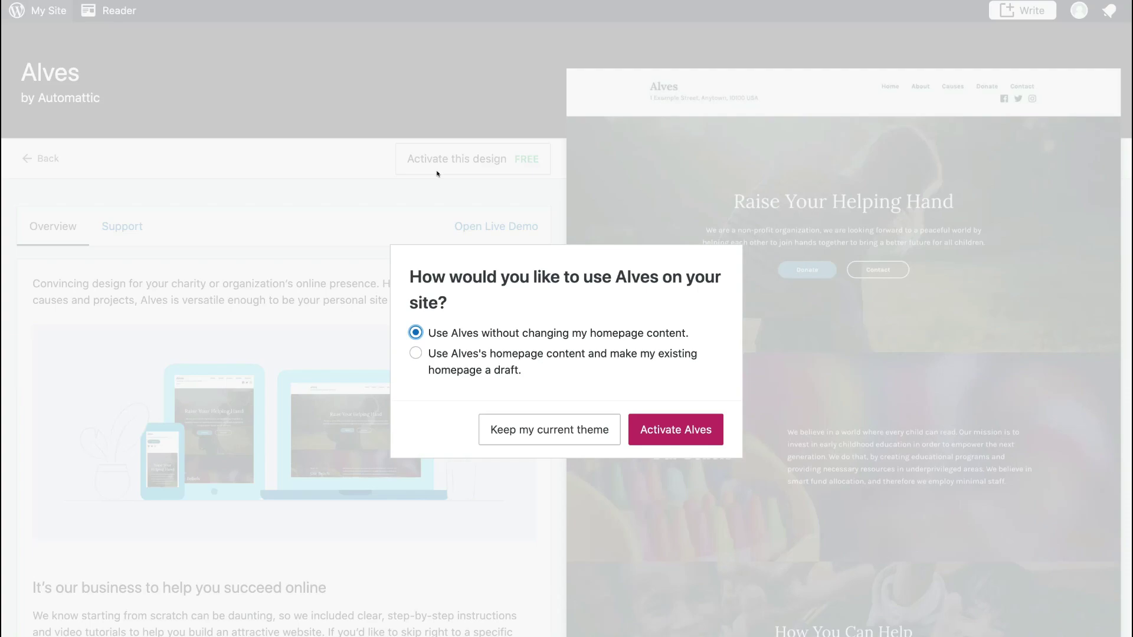
{"action": "left_click", "coordinate": [415, 354]}
{"action": "left_click", "coordinate": [676, 434]}
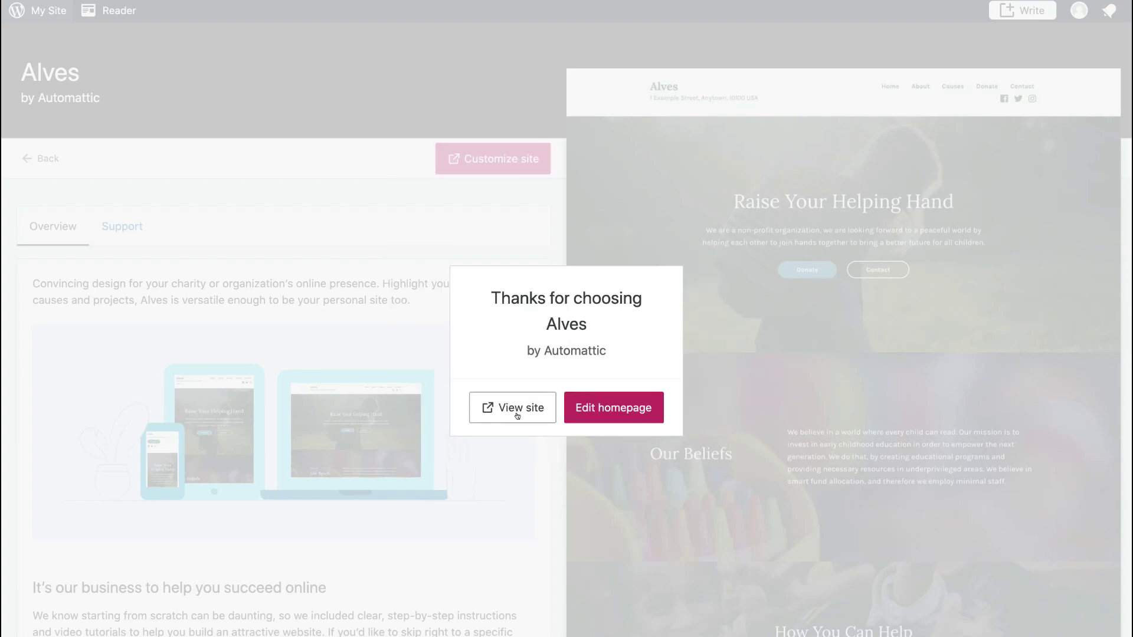
Step: View the site with the Alves theme and look through the homepage sections down to Recent Causes
{"action": "left_click", "coordinate": [518, 413]}
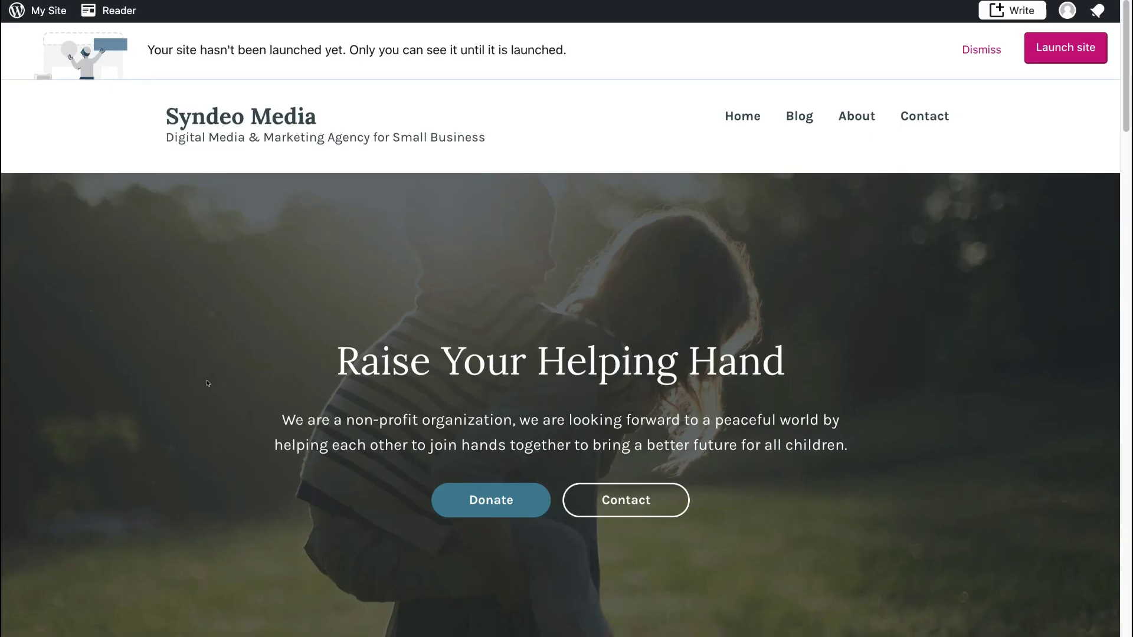
{"action": "scroll", "coordinate": [207, 383], "scroll_direction": "down", "scroll_amount": 10}
{"action": "scroll", "coordinate": [207, 383], "scroll_direction": "down", "scroll_amount": 10}
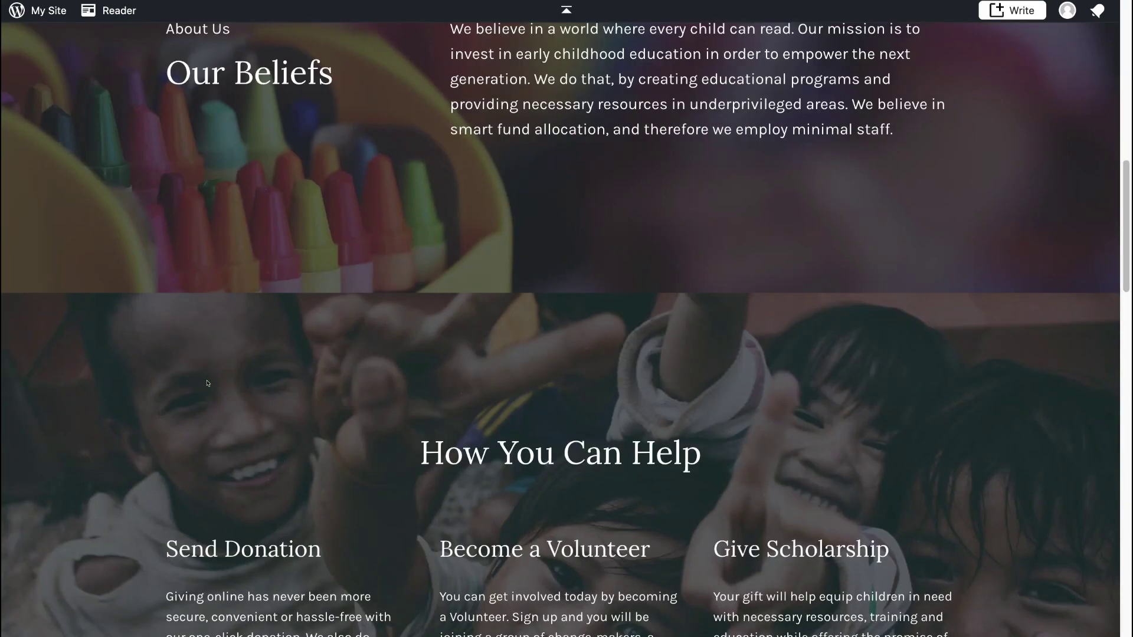
{"action": "scroll", "coordinate": [207, 383], "scroll_direction": "down", "scroll_amount": 7}
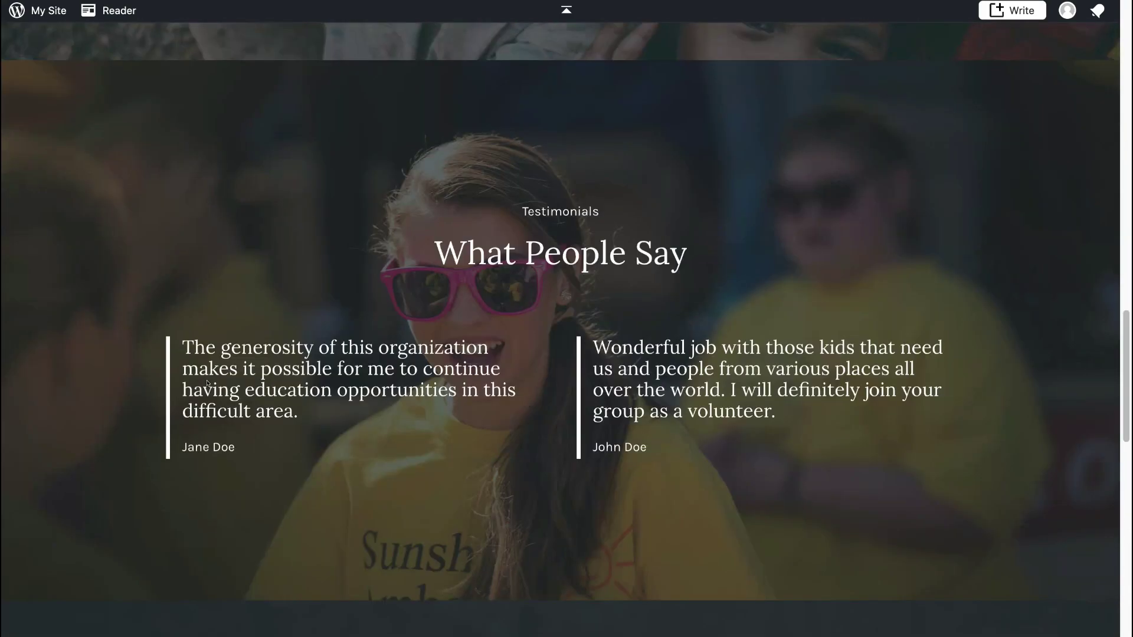
{"action": "scroll", "coordinate": [207, 383], "scroll_direction": "down", "scroll_amount": 5}
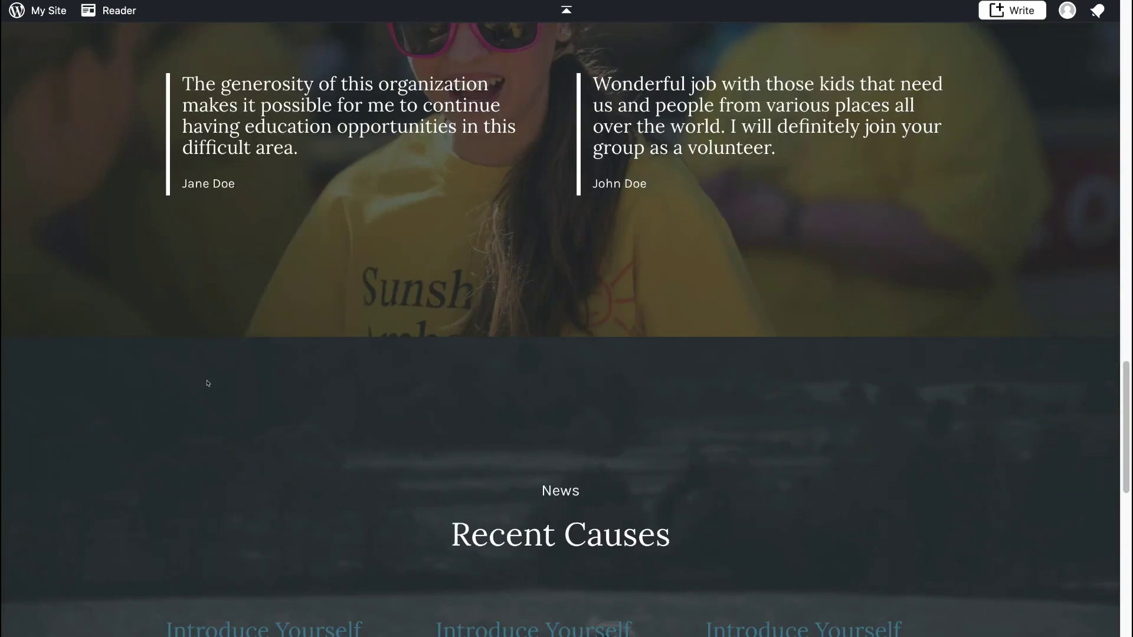
{"action": "scroll", "coordinate": [207, 383], "scroll_direction": "down", "scroll_amount": 4}
{"action": "scroll", "coordinate": [207, 383], "scroll_direction": "down", "scroll_amount": 2}
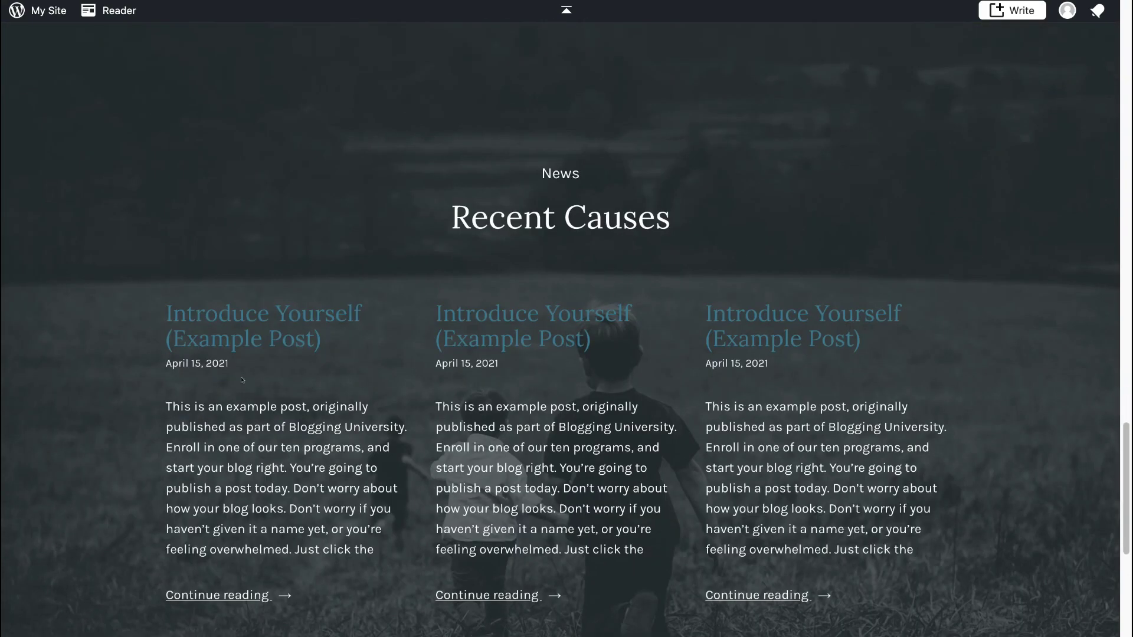
Step: Open the site customizer from the site dashboard and bring up the Primary menu for editing
{"action": "left_click", "coordinate": [48, 11]}
{"action": "mouse_move", "coordinate": [98, 396]}
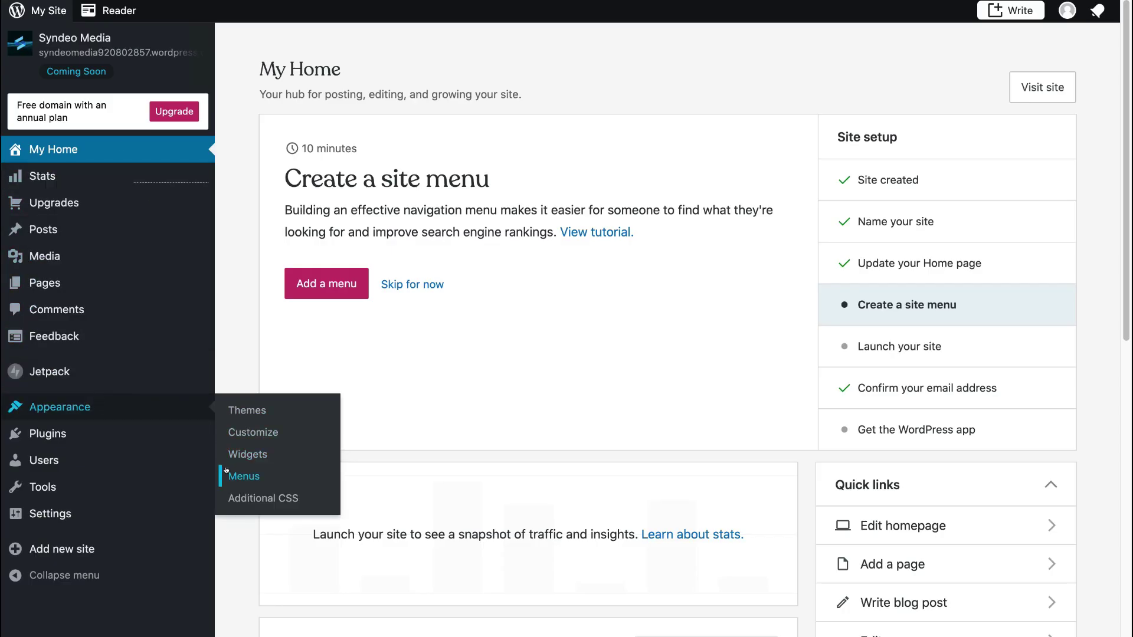
{"action": "left_click", "coordinate": [348, 296]}
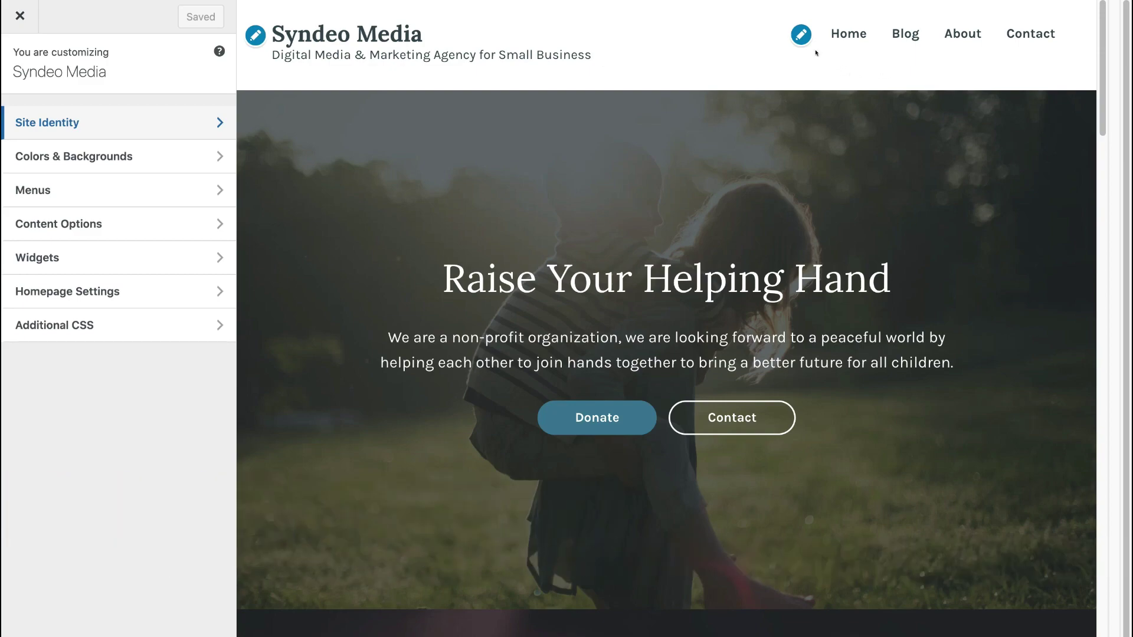
{"action": "left_click", "coordinate": [798, 34]}
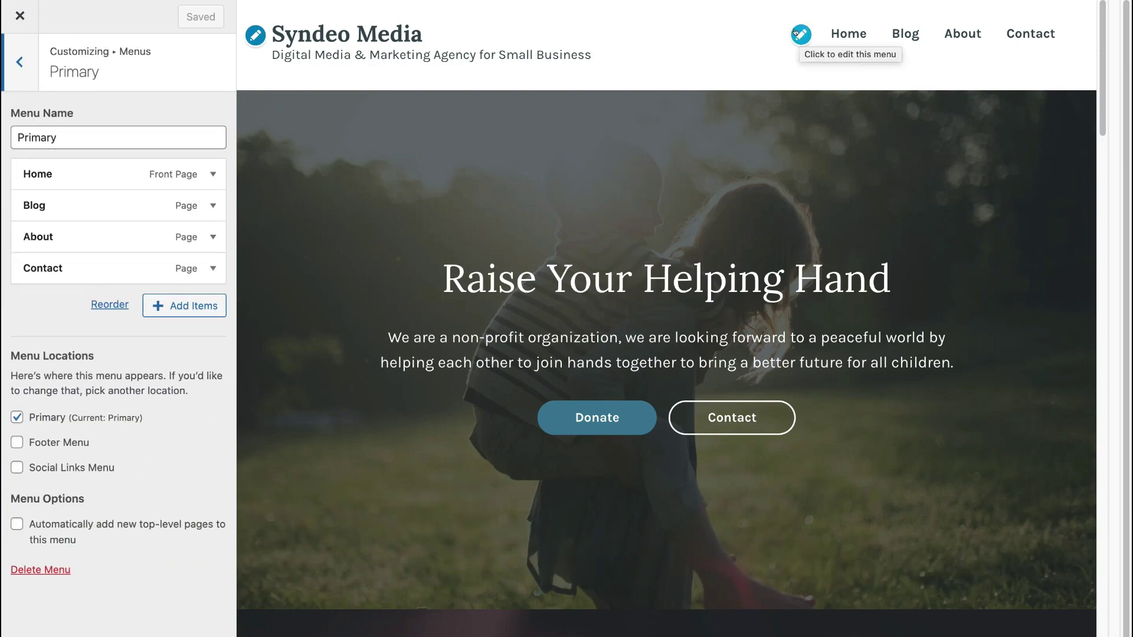
Step: Create a new page named Services and add it to the Primary menu
{"action": "left_click", "coordinate": [186, 303]}
{"action": "left_click", "coordinate": [270, 271]}
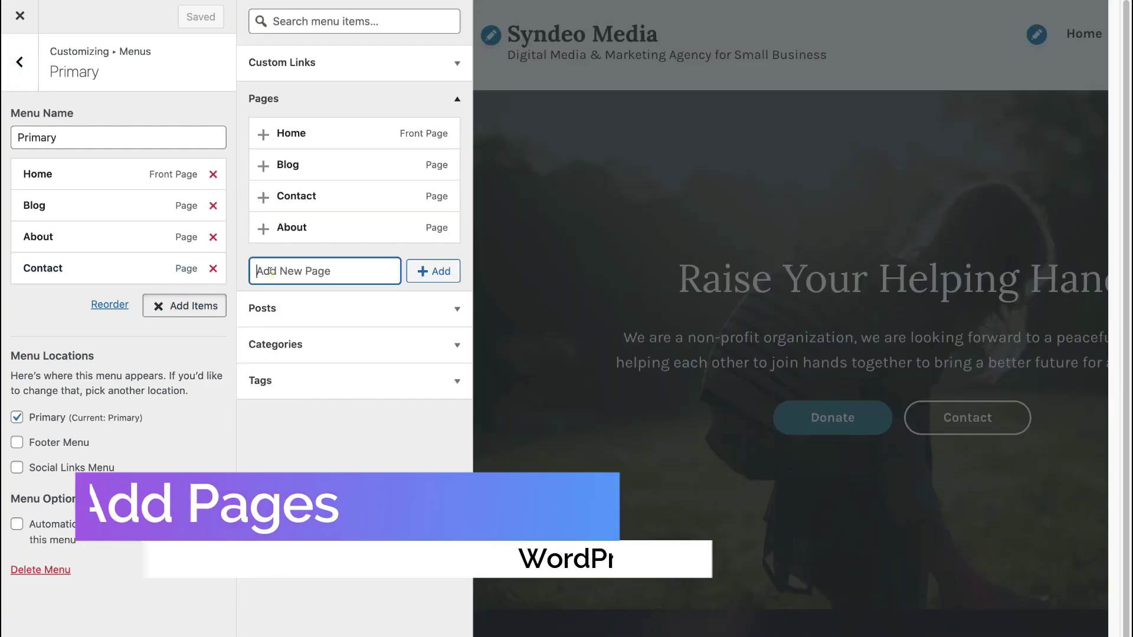
{"action": "type", "text": "Services"}
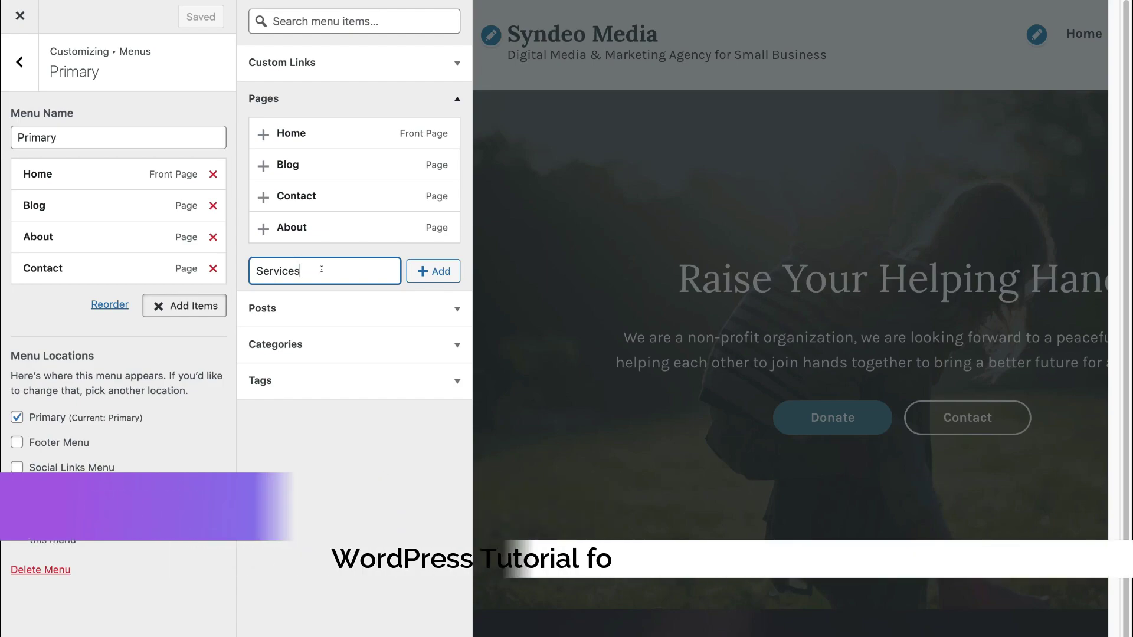
{"action": "left_click", "coordinate": [421, 274]}
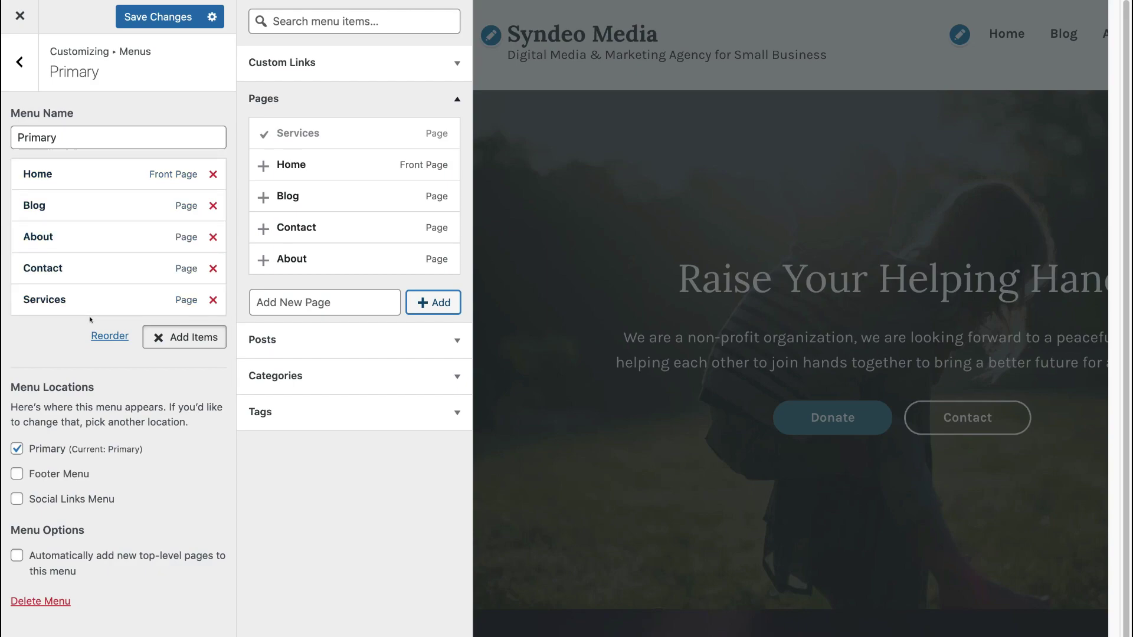
Step: Move Services directly below Home in the Primary menu and look over the Services item's settings
{"action": "left_click_drag", "start_coordinate": [101, 303], "coordinate": [105, 201]}
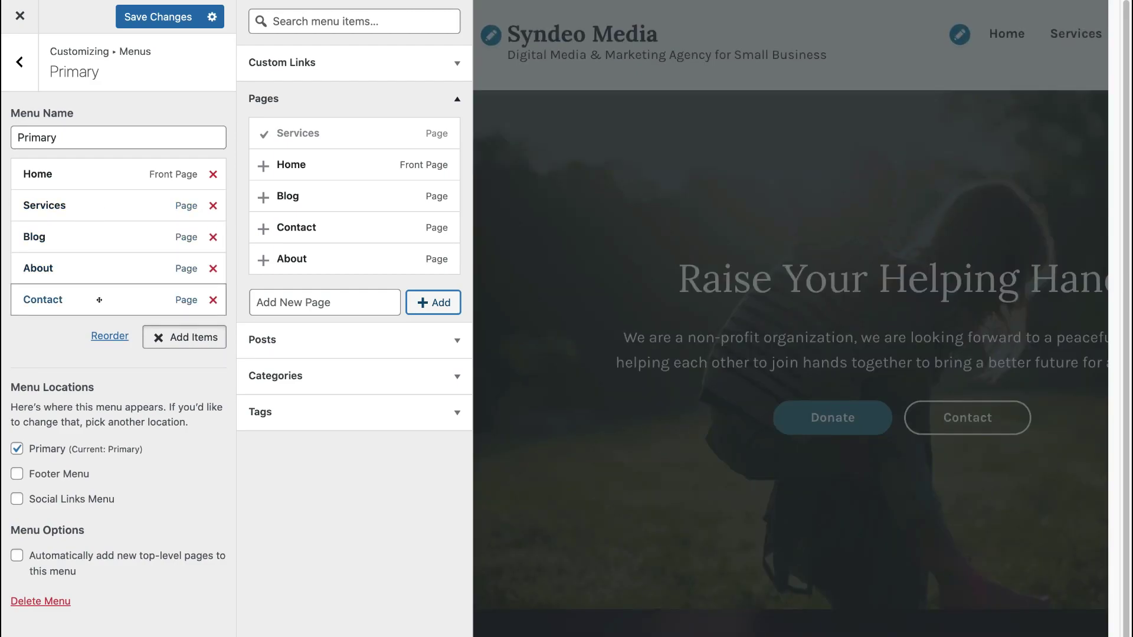
{"action": "left_click", "coordinate": [37, 347]}
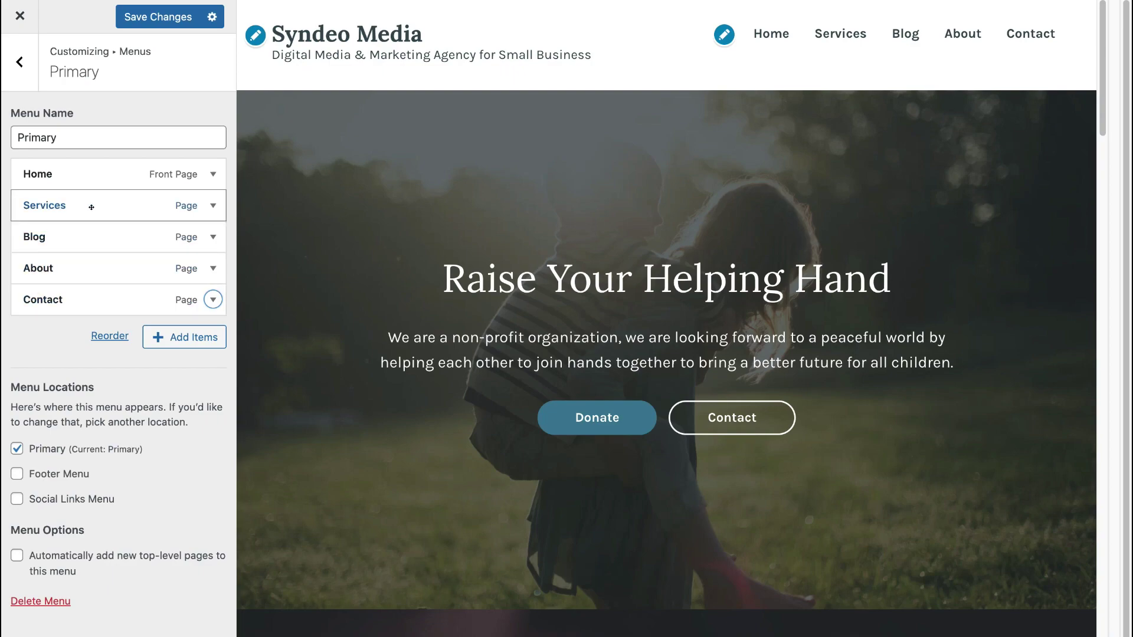
{"action": "left_click", "coordinate": [210, 205]}
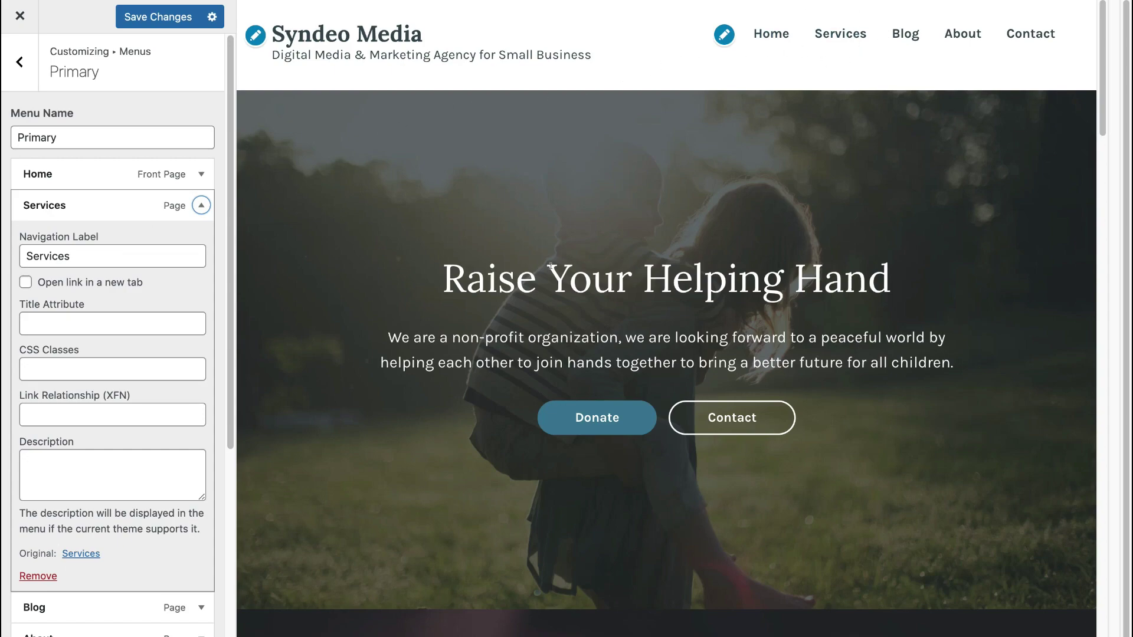
{"action": "left_click", "coordinate": [200, 205]}
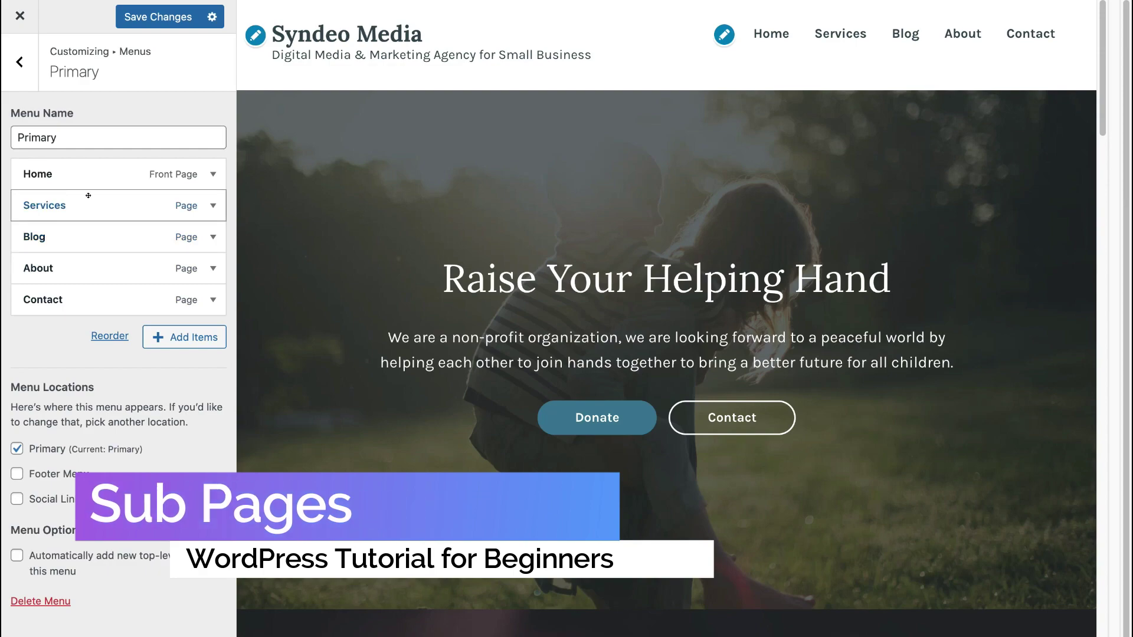
Step: Create two new pages named Consulting and Web design and add both to the Primary menu
{"action": "left_click", "coordinate": [188, 341]}
{"action": "left_click", "coordinate": [272, 303]}
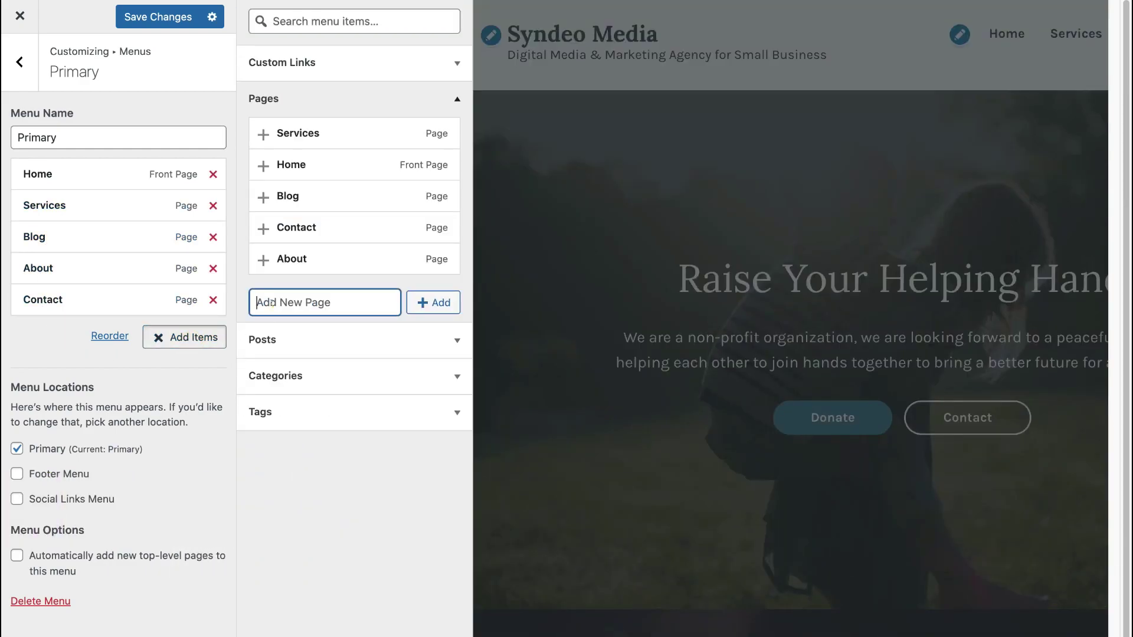
{"action": "type", "text": "Consulting"}
{"action": "left_click", "coordinate": [432, 302]}
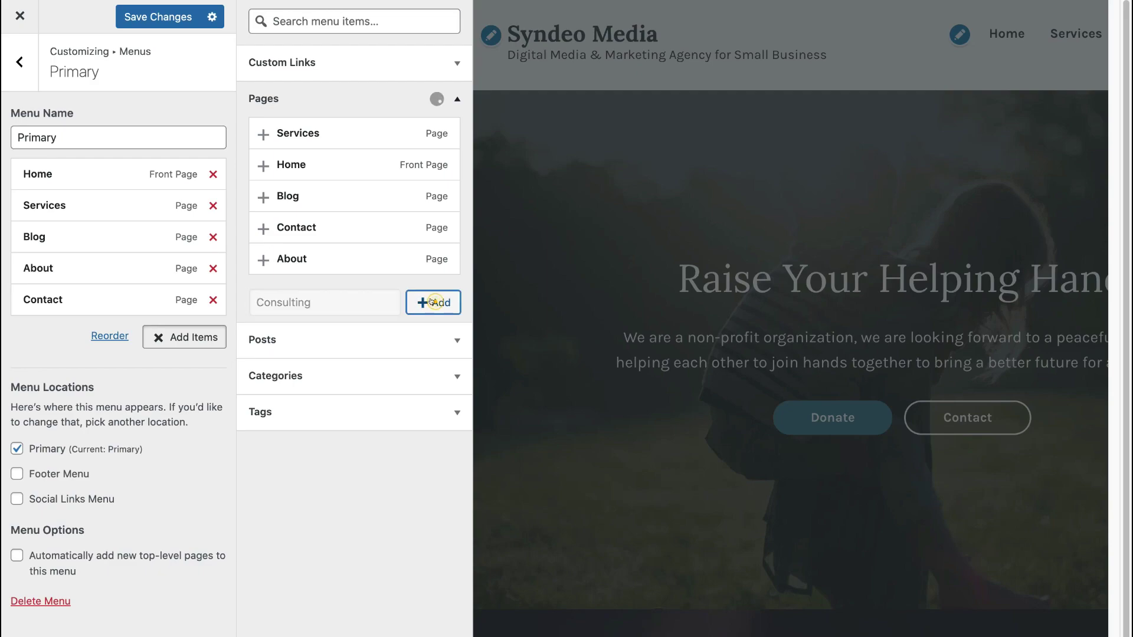
{"action": "left_click", "coordinate": [255, 301]}
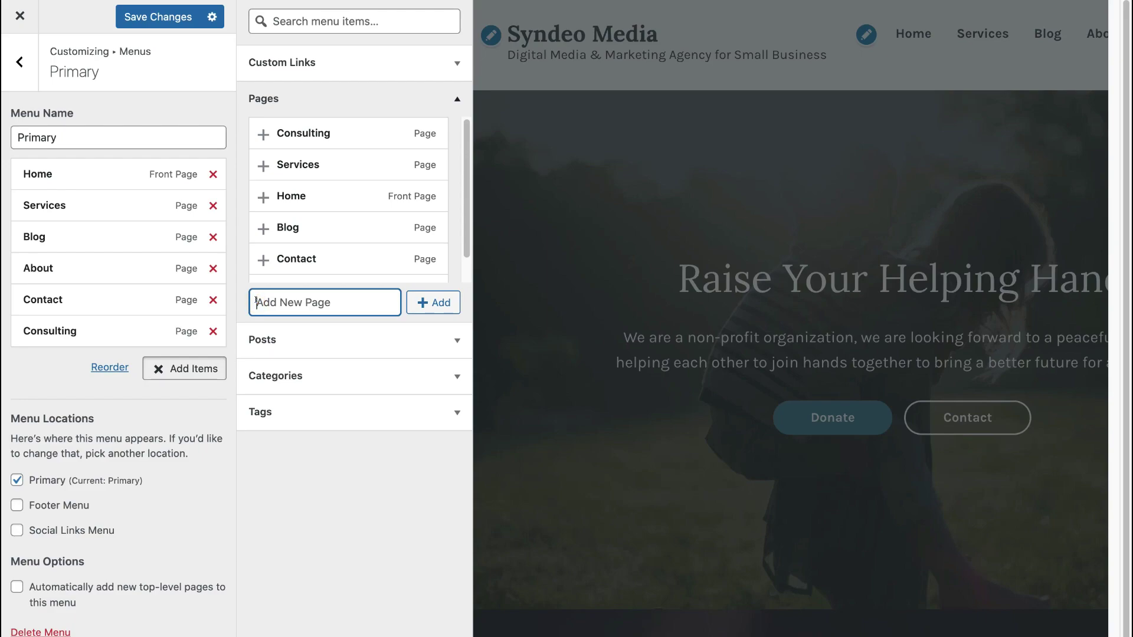
{"action": "type", "text": "Web design"}
{"action": "left_click", "coordinate": [433, 302]}
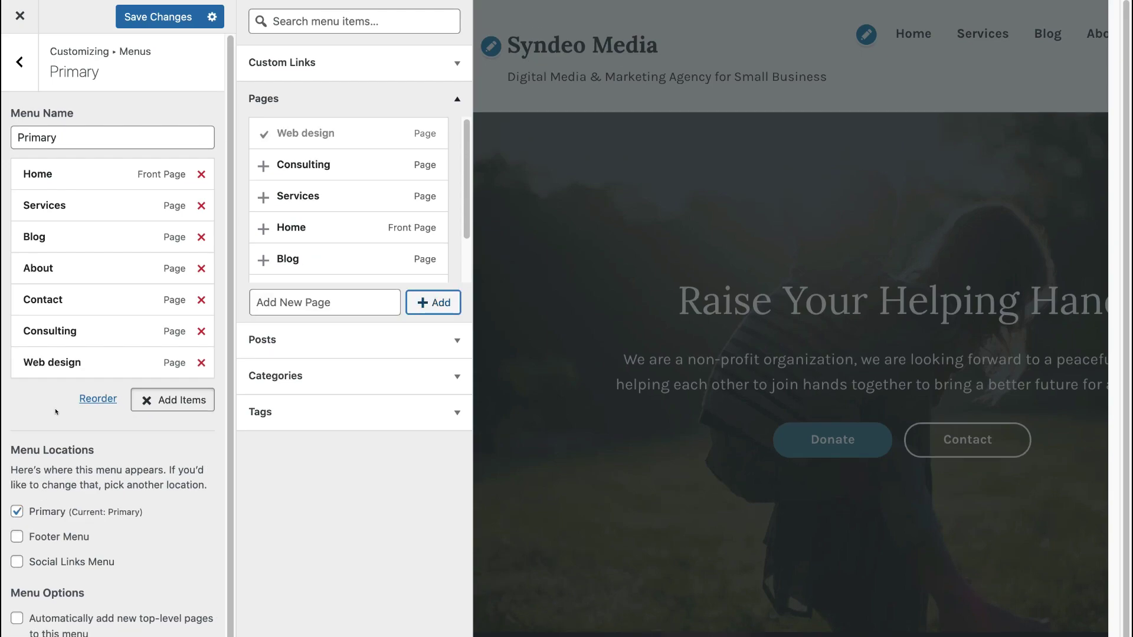
{"action": "left_click", "coordinate": [147, 403]}
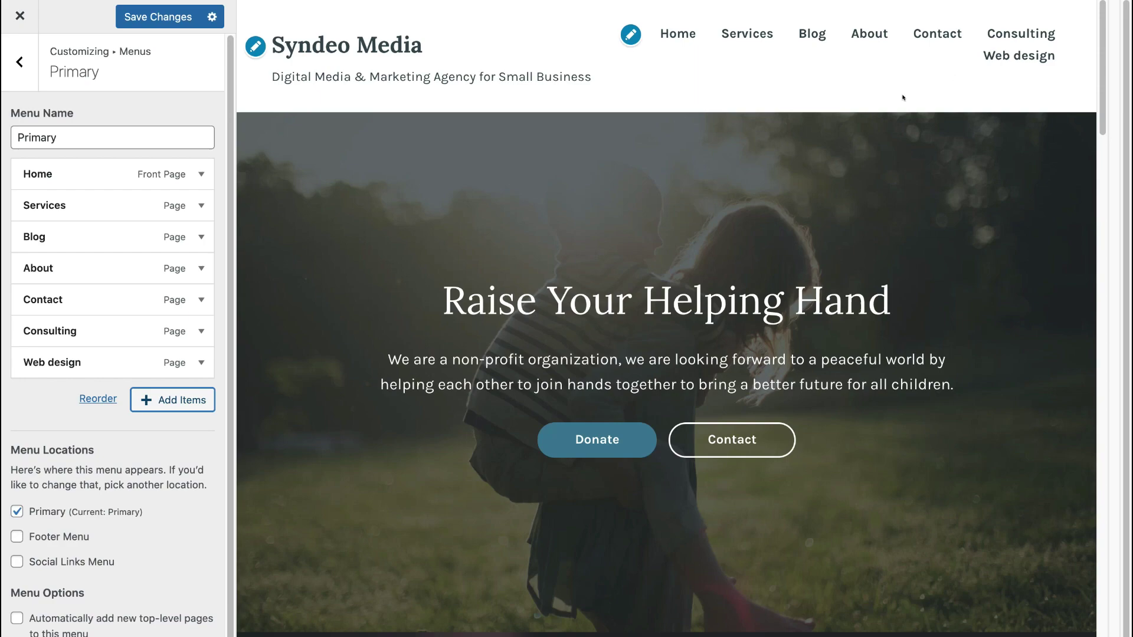
Step: Nest Consulting and Web design as sub-items under Services, and check the Services dropdown in the preview
{"action": "left_click_drag", "start_coordinate": [95, 331], "coordinate": [109, 236]}
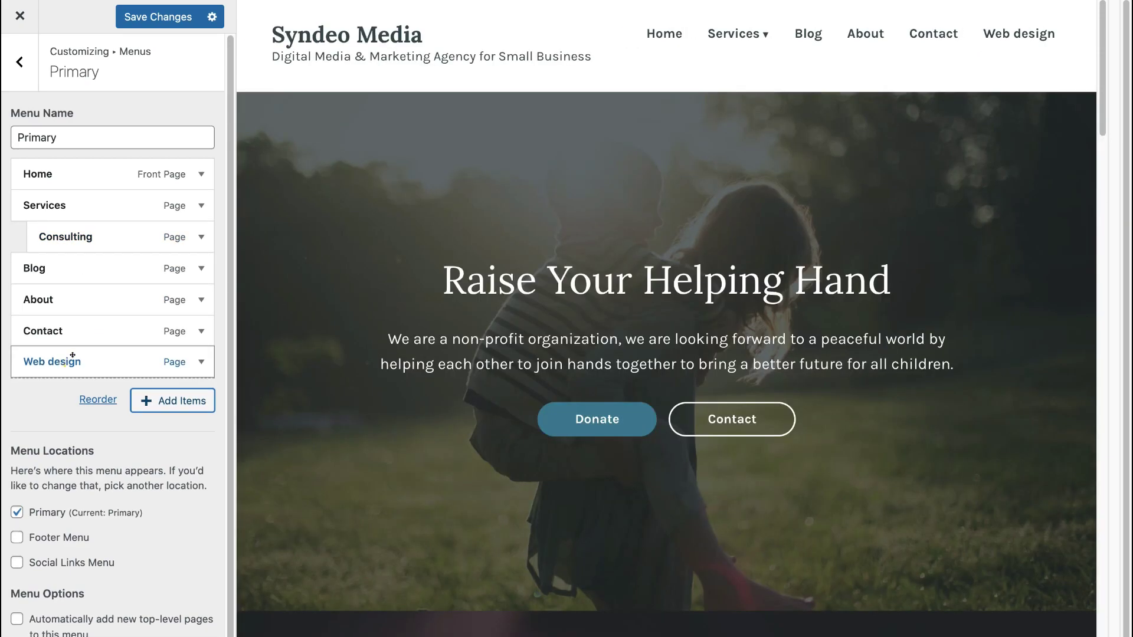
{"action": "left_click_drag", "start_coordinate": [72, 355], "coordinate": [79, 268]}
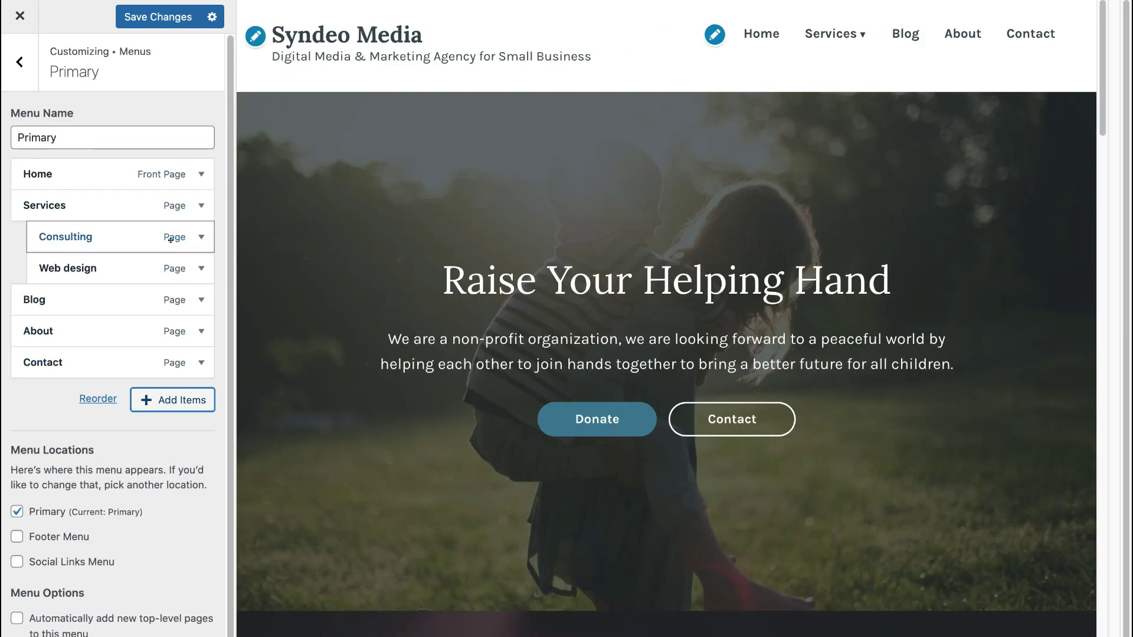
{"action": "mouse_move", "coordinate": [851, 38]}
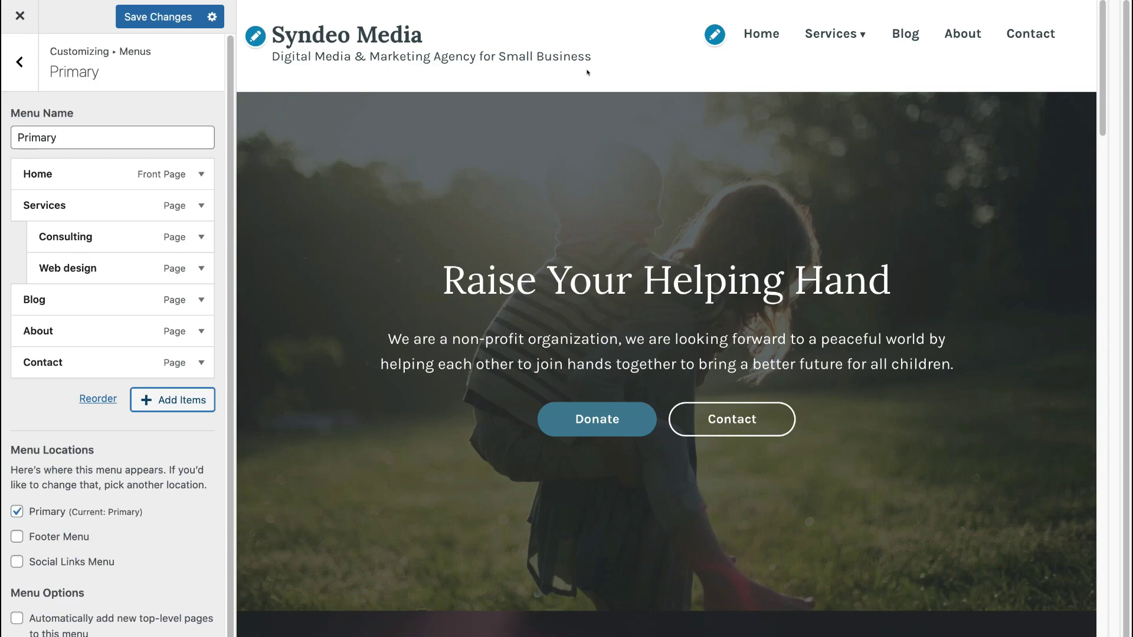
Step: Upload the image "Syndeo Media web design and digital marketing.png" and select it as the site logo
{"action": "left_click", "coordinate": [255, 40]}
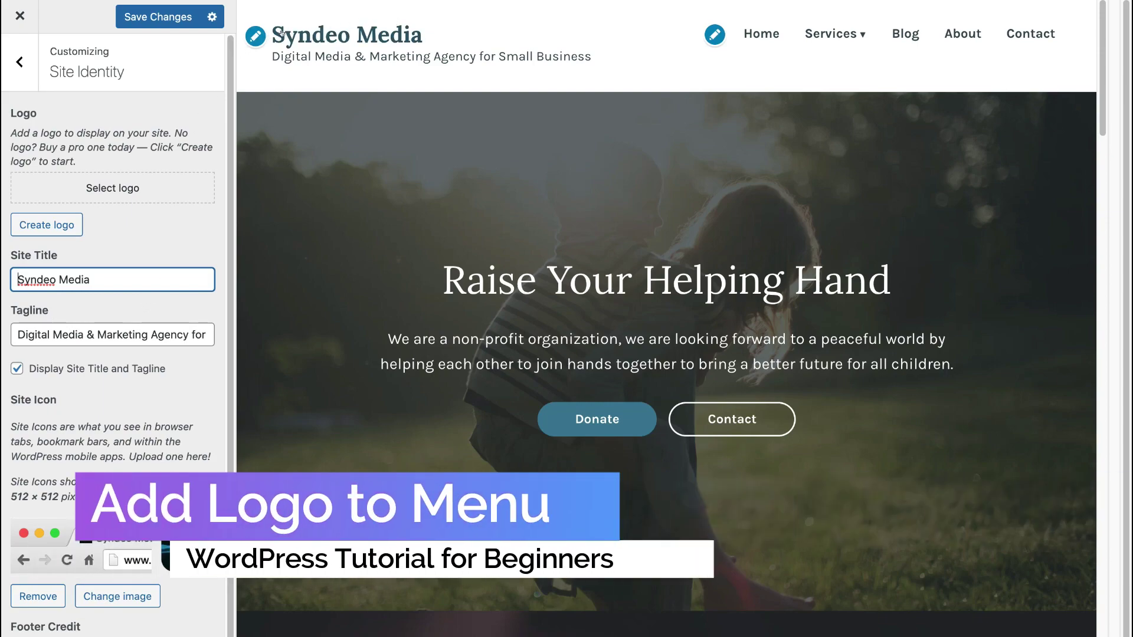
{"action": "left_click", "coordinate": [153, 184]}
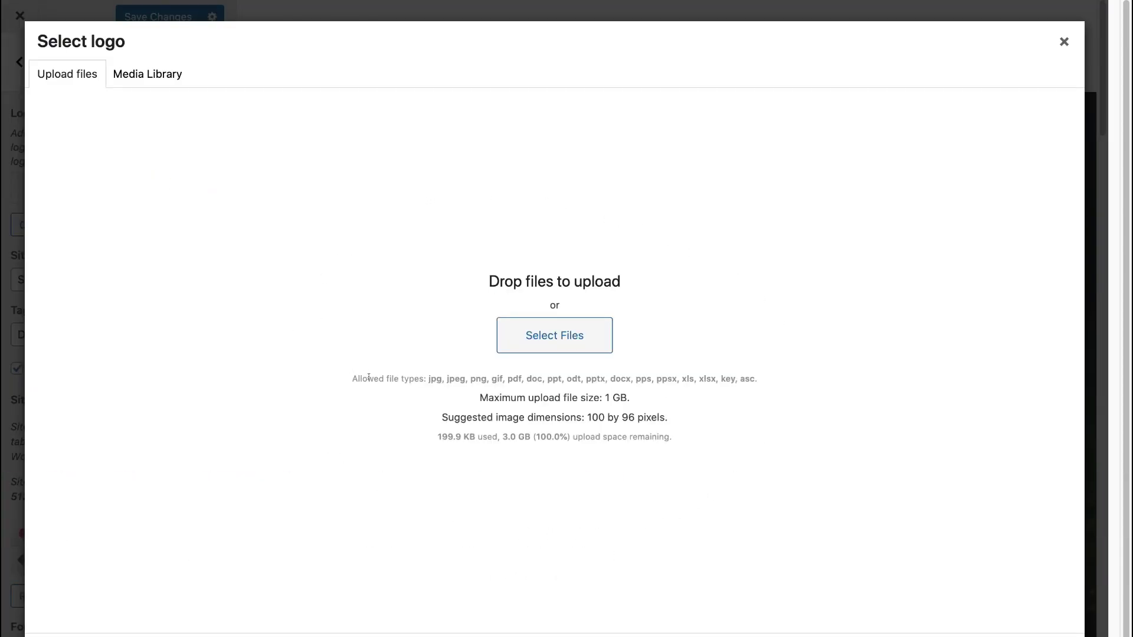
{"action": "left_click", "coordinate": [589, 340]}
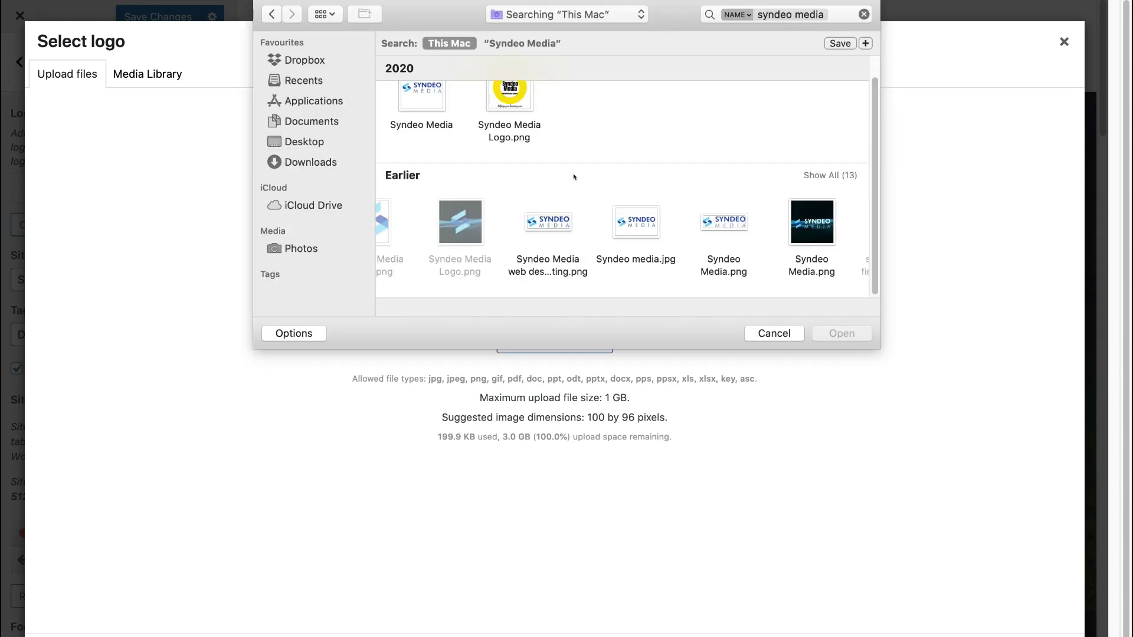
{"action": "left_click", "coordinate": [543, 216]}
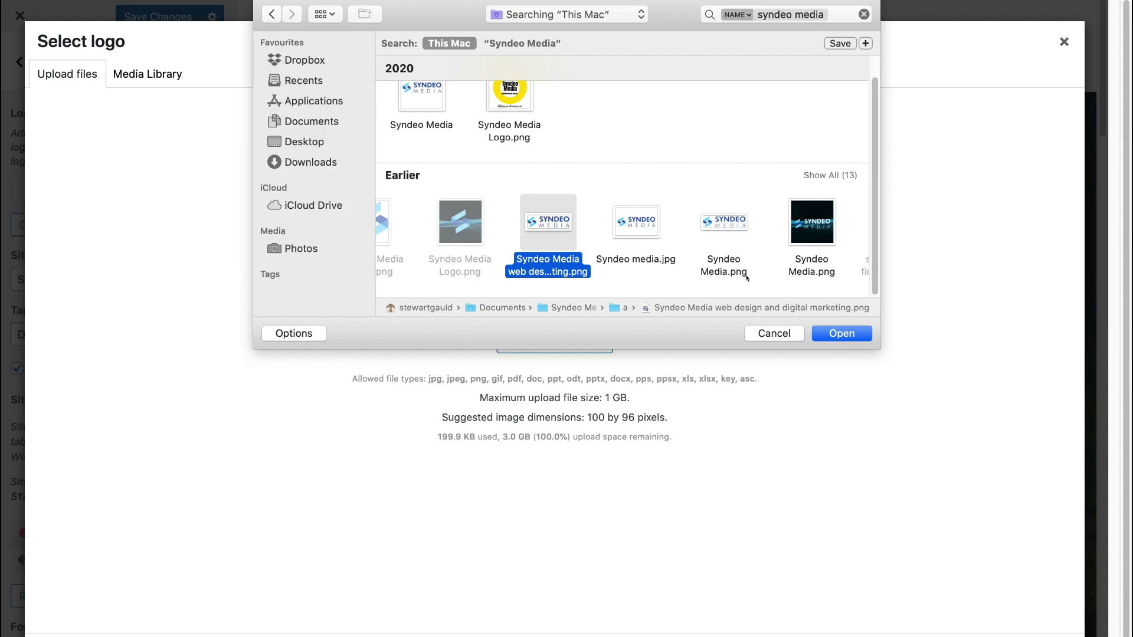
{"action": "left_click", "coordinate": [847, 334]}
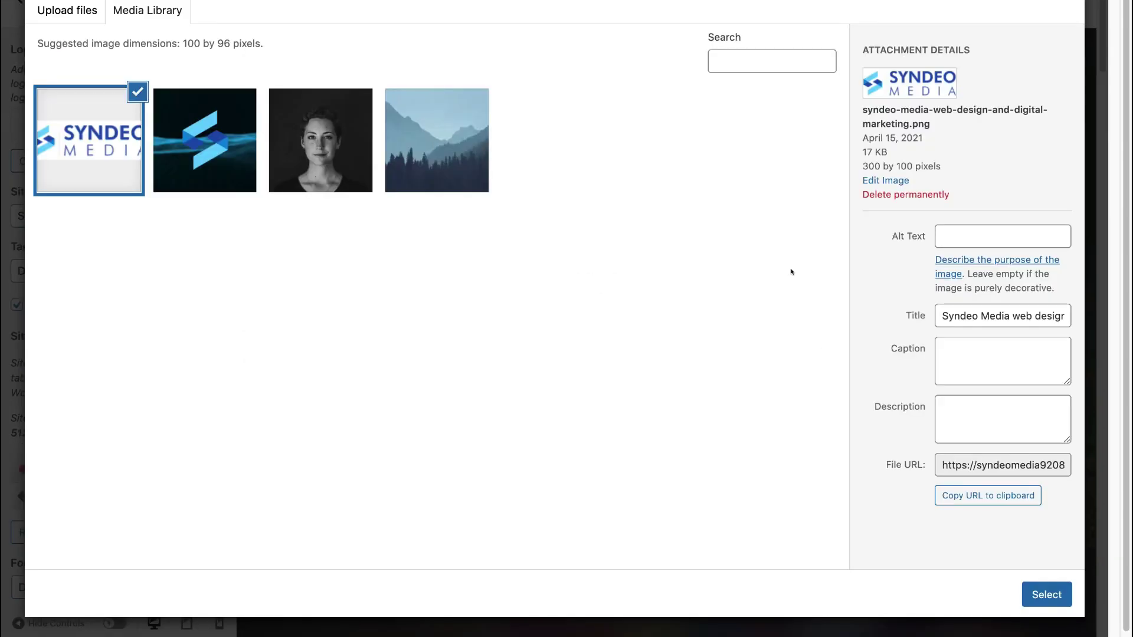
{"action": "left_click", "coordinate": [1045, 594]}
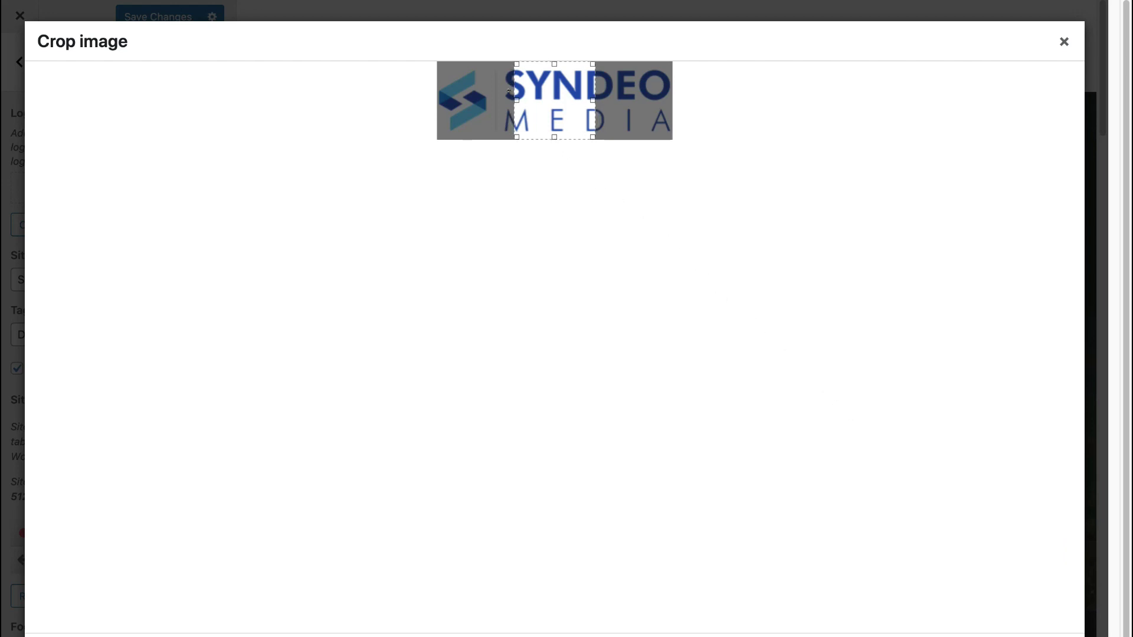
Step: Crop the logo so the full width of the image is kept, and turn off display of the site title and tagline
{"action": "left_click_drag", "start_coordinate": [516, 100], "coordinate": [436, 100]}
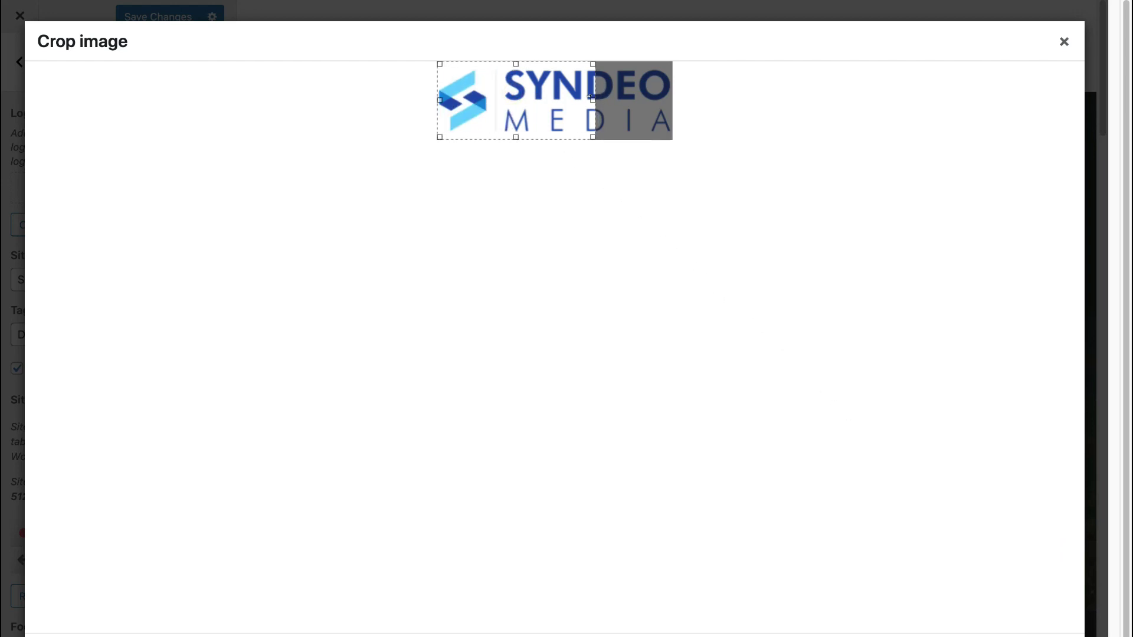
{"action": "left_click_drag", "start_coordinate": [594, 96], "coordinate": [718, 73]}
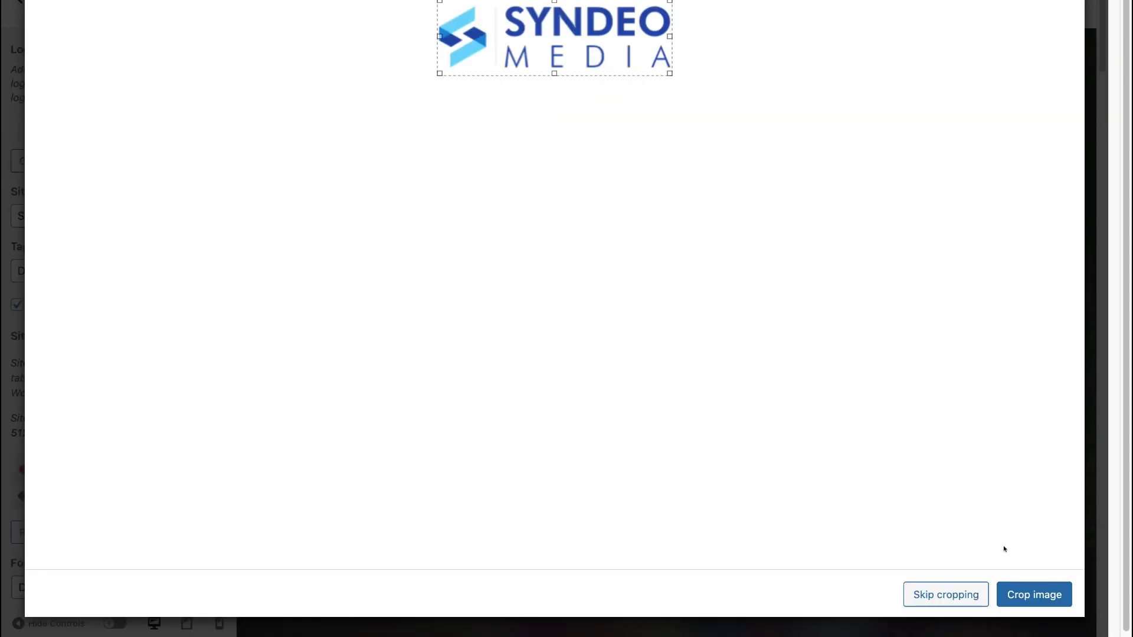
{"action": "left_click", "coordinate": [1035, 595]}
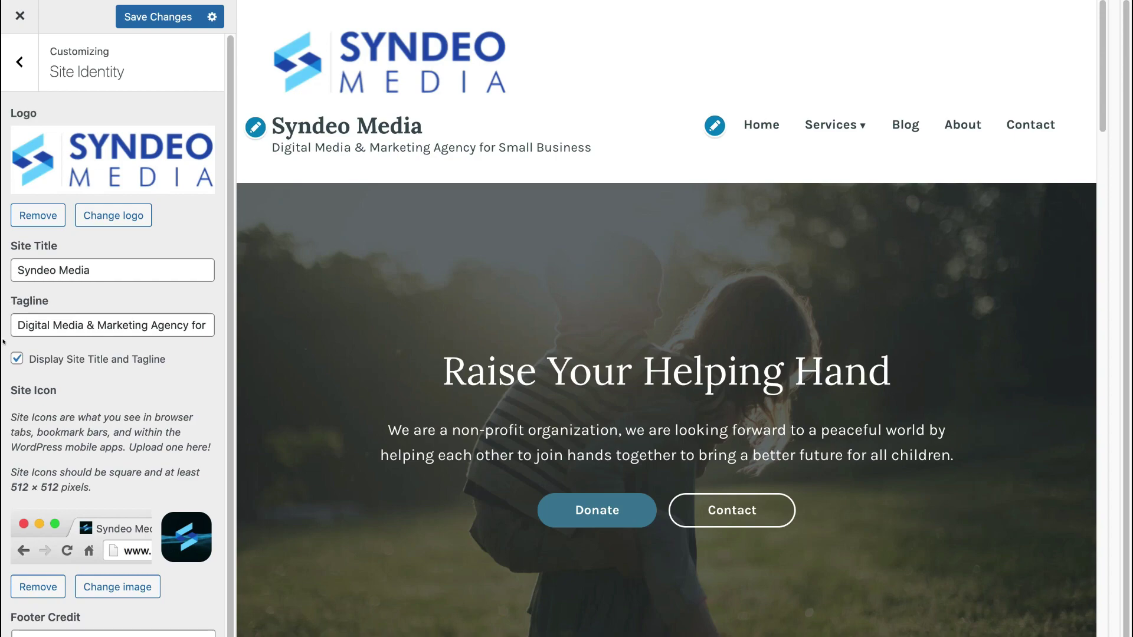
{"action": "left_click", "coordinate": [12, 358]}
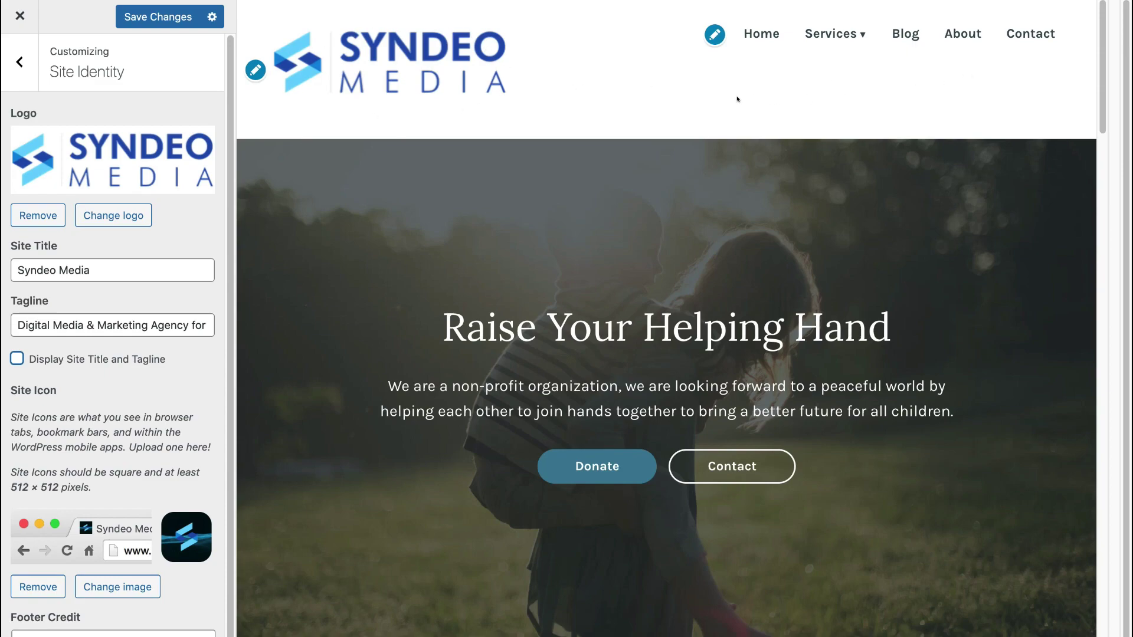
{"action": "left_click", "coordinate": [147, 12]}
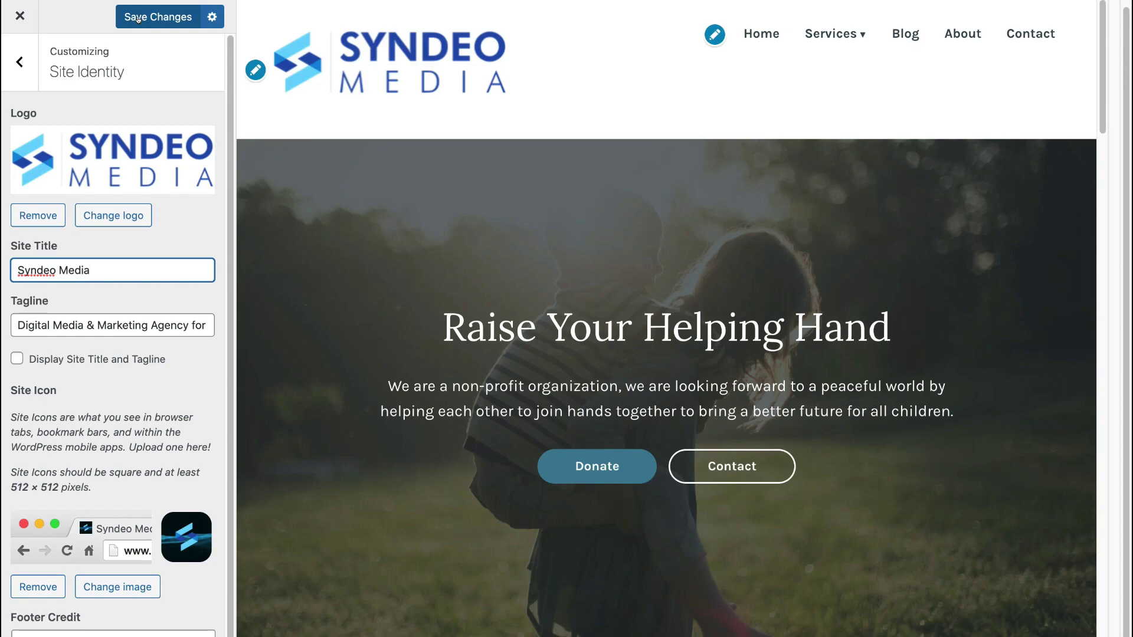
Step: Open the Social menu and assign it to the Social Links Menu location
{"action": "left_click", "coordinate": [24, 66]}
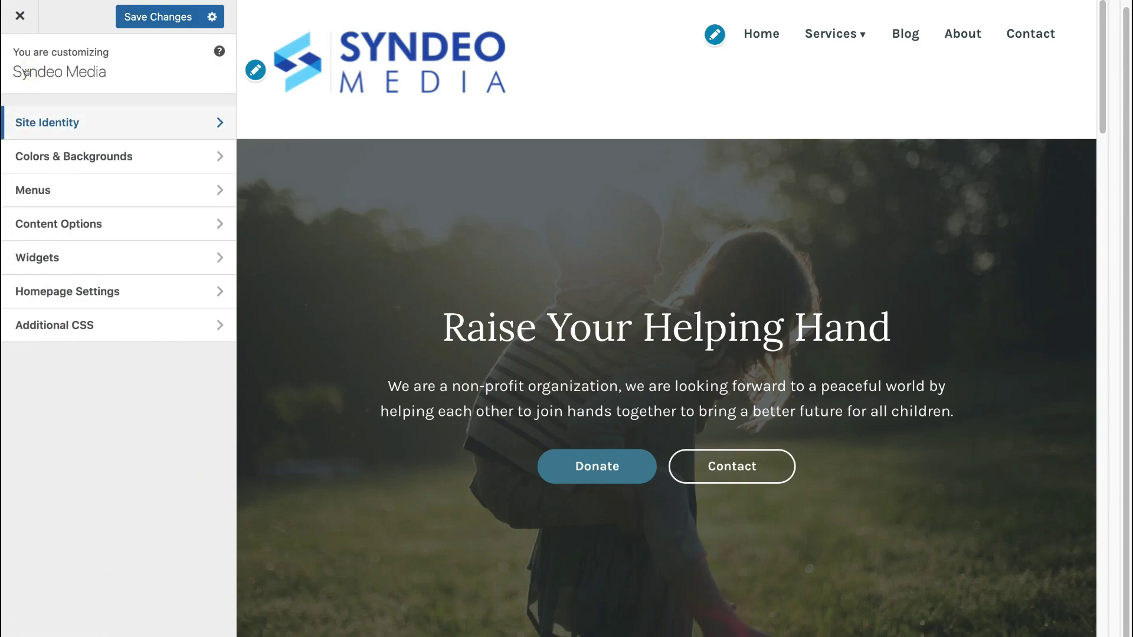
{"action": "left_click", "coordinate": [47, 188]}
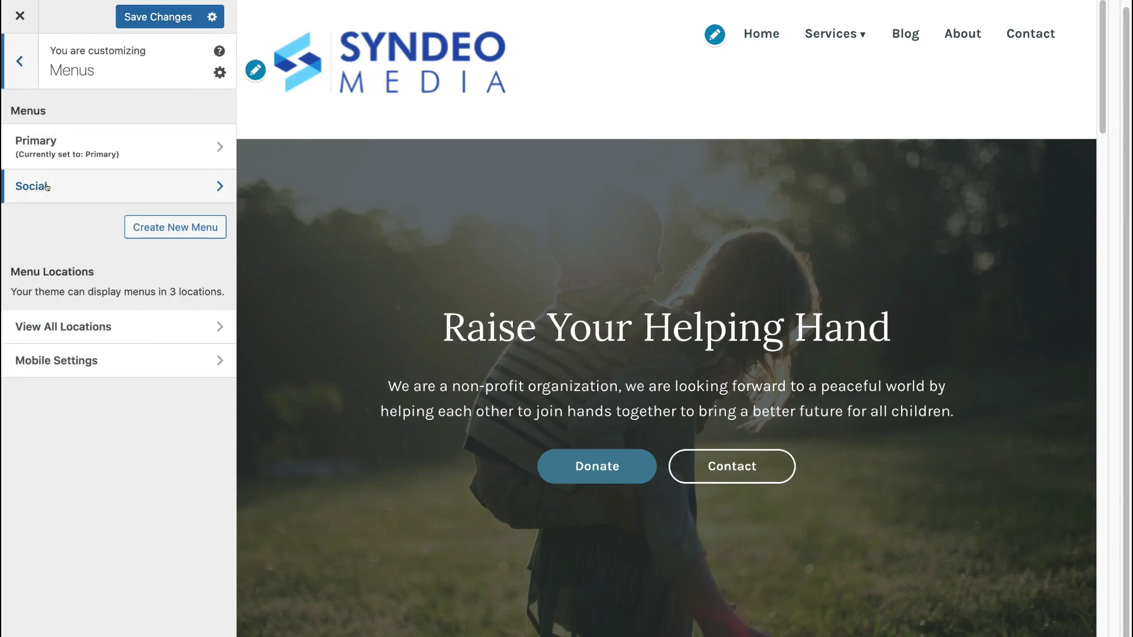
{"action": "left_click", "coordinate": [83, 183]}
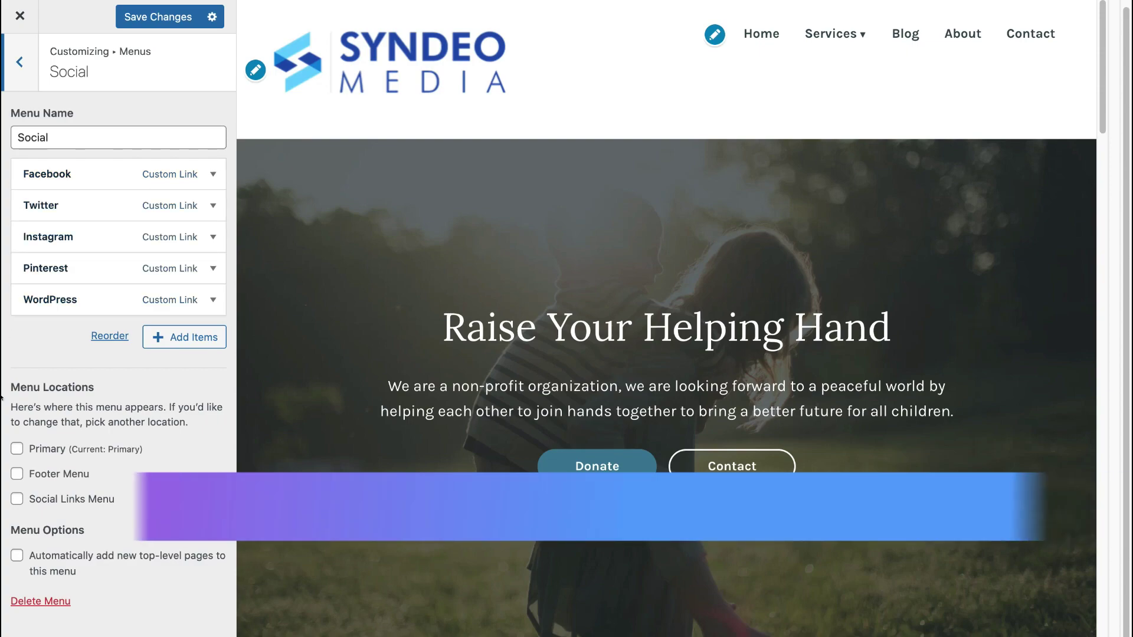
{"action": "left_click", "coordinate": [11, 501]}
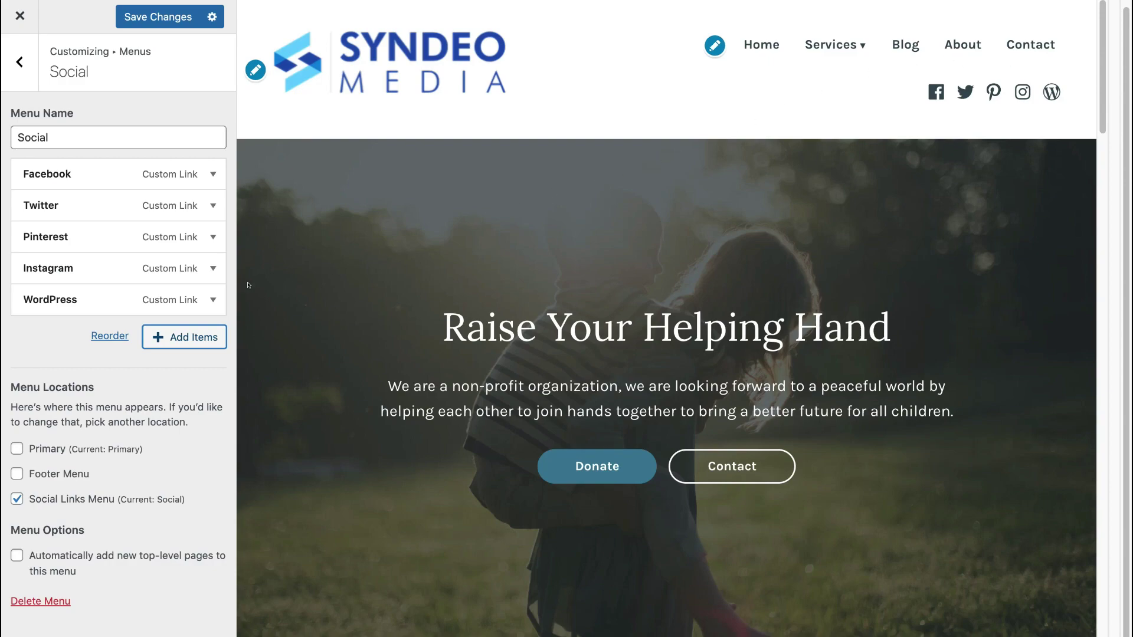
Step: In the Social menu, move Instagram directly below Facebook and remove the WordPress, Pinterest and Twitter links
{"action": "left_click_drag", "start_coordinate": [91, 273], "coordinate": [92, 212]}
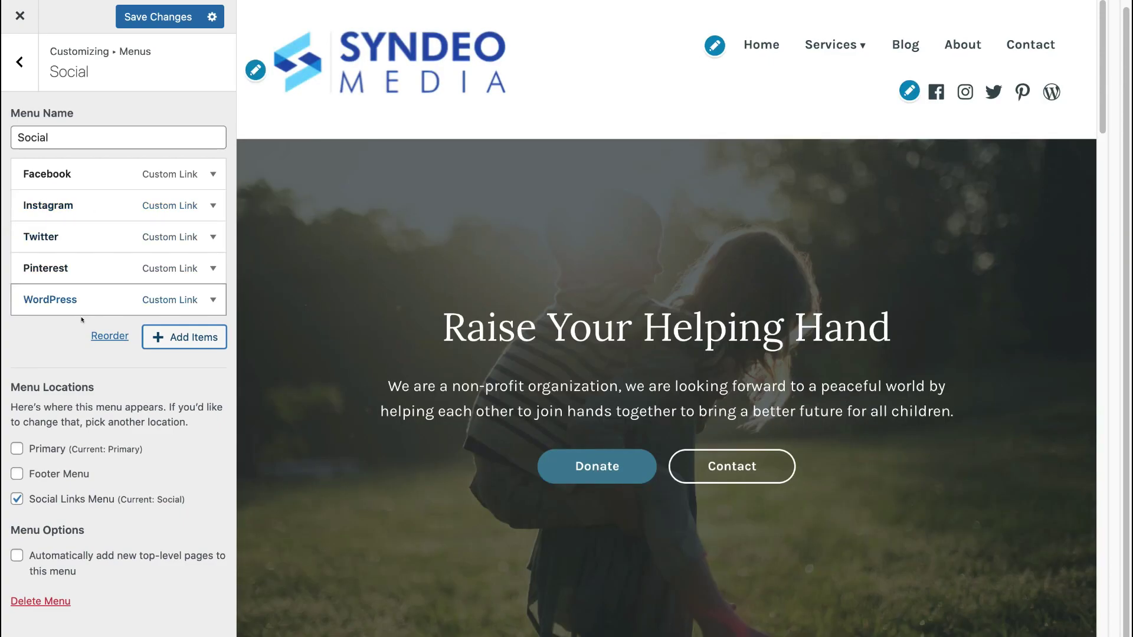
{"action": "left_click", "coordinate": [158, 337]}
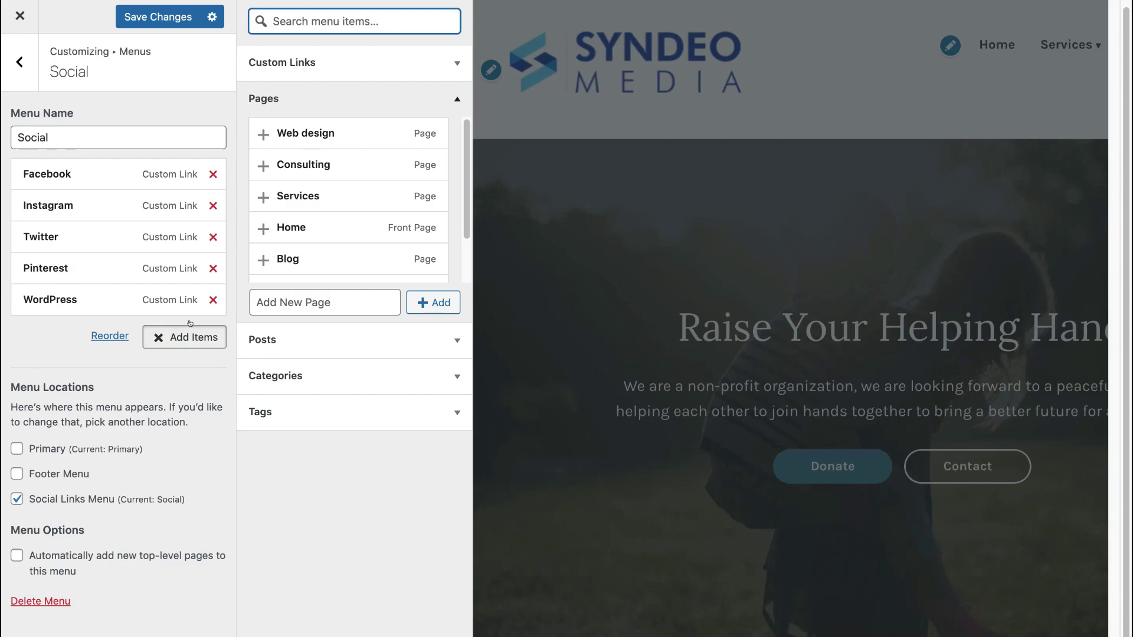
{"action": "left_click", "coordinate": [212, 300]}
{"action": "left_click", "coordinate": [213, 269]}
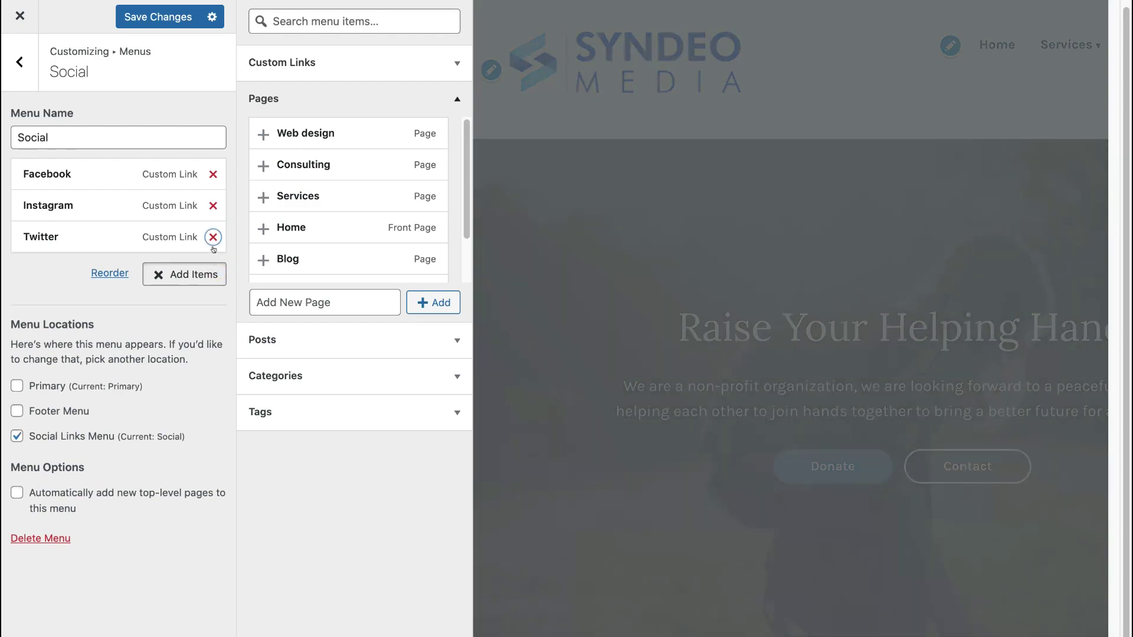
{"action": "left_click", "coordinate": [213, 236]}
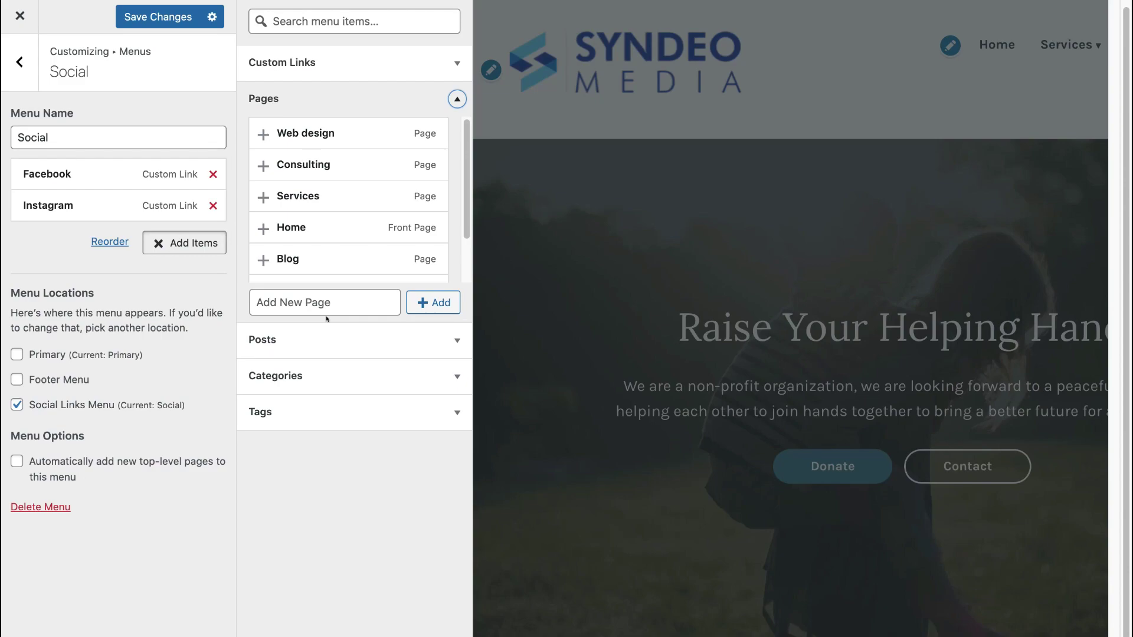
Step: Begin a new custom link for the Social menu with the link text LinkedIn
{"action": "left_click", "coordinate": [357, 68]}
{"action": "left_click", "coordinate": [331, 121]}
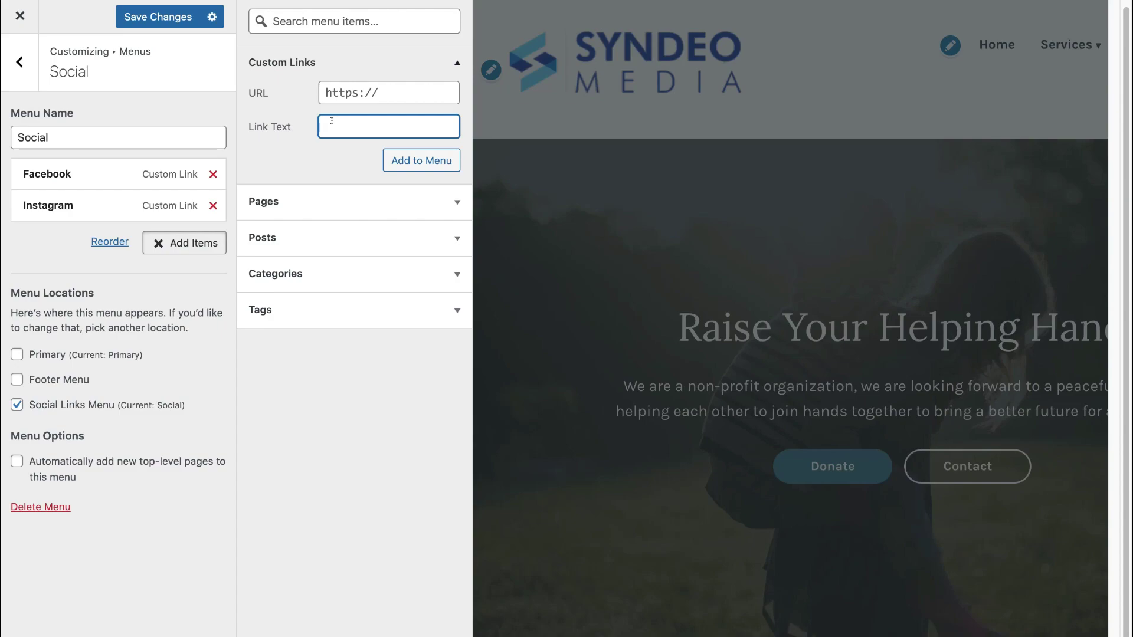
{"action": "type", "text": "LinkedIn"}
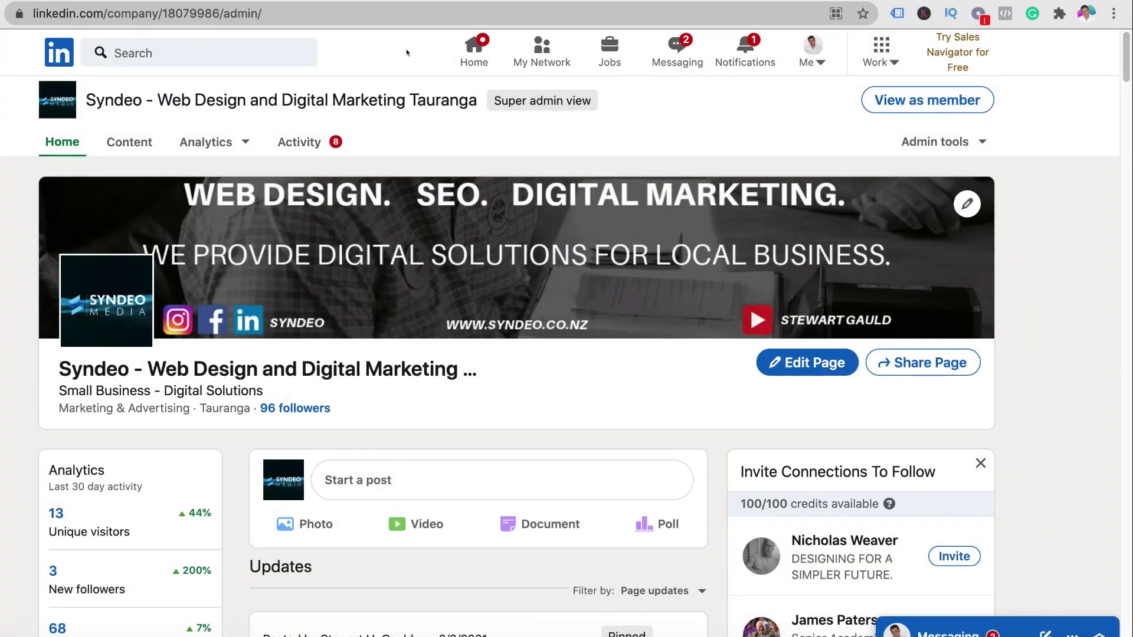
Step: On the LinkedIn company page, copy the page address up to the company number, leaving out /admin/
{"action": "left_click", "coordinate": [271, 11]}
{"action": "double_click", "coordinate": [285, 7]}
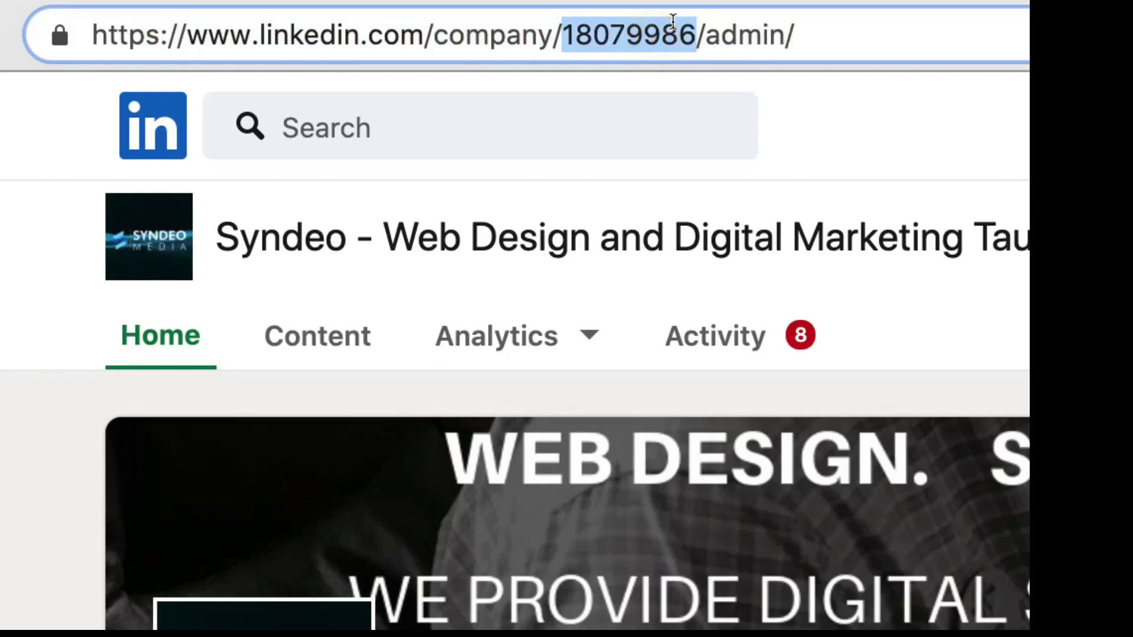
{"action": "left_click", "coordinate": [677, 33]}
{"action": "left_click_drag", "start_coordinate": [697, 32], "coordinate": [92, 36]}
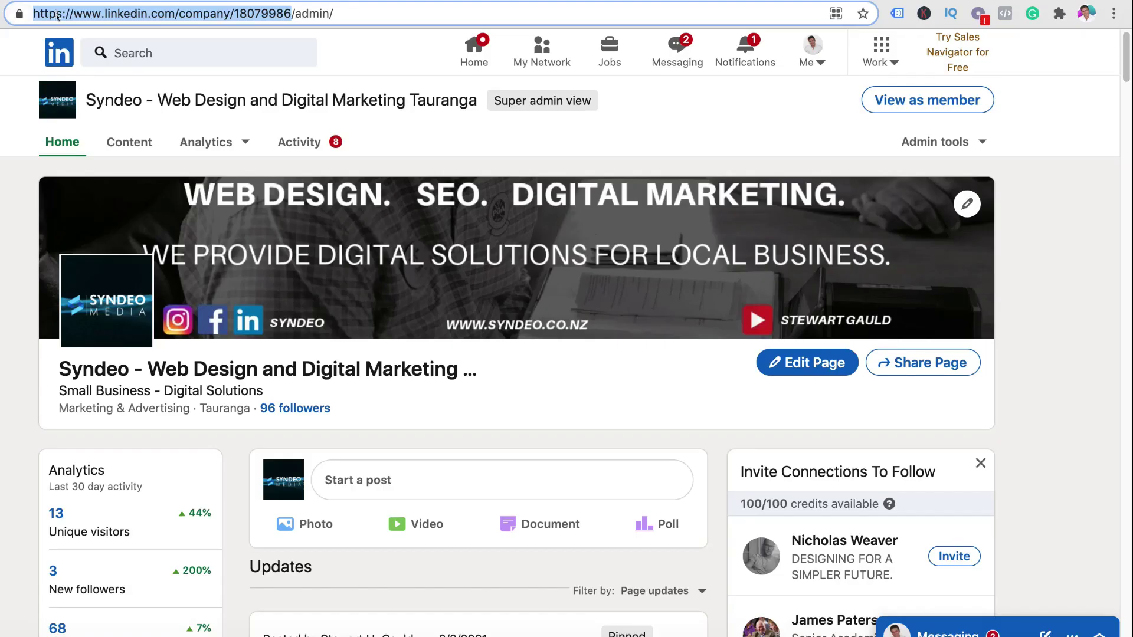
{"action": "right_click", "coordinate": [150, 42]}
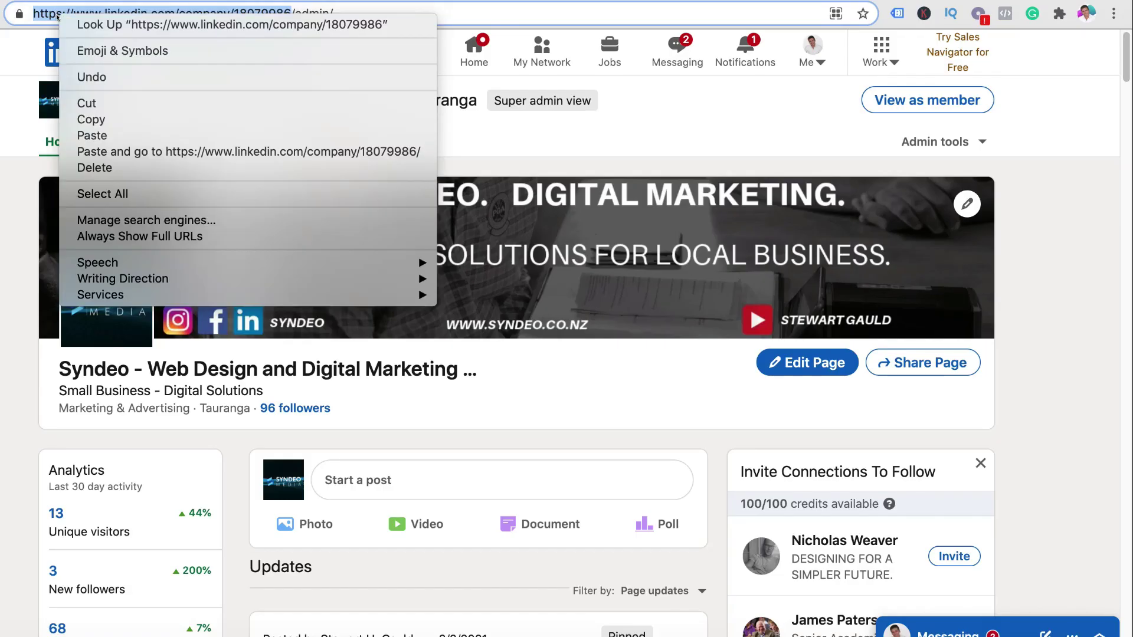
{"action": "left_click", "coordinate": [112, 115]}
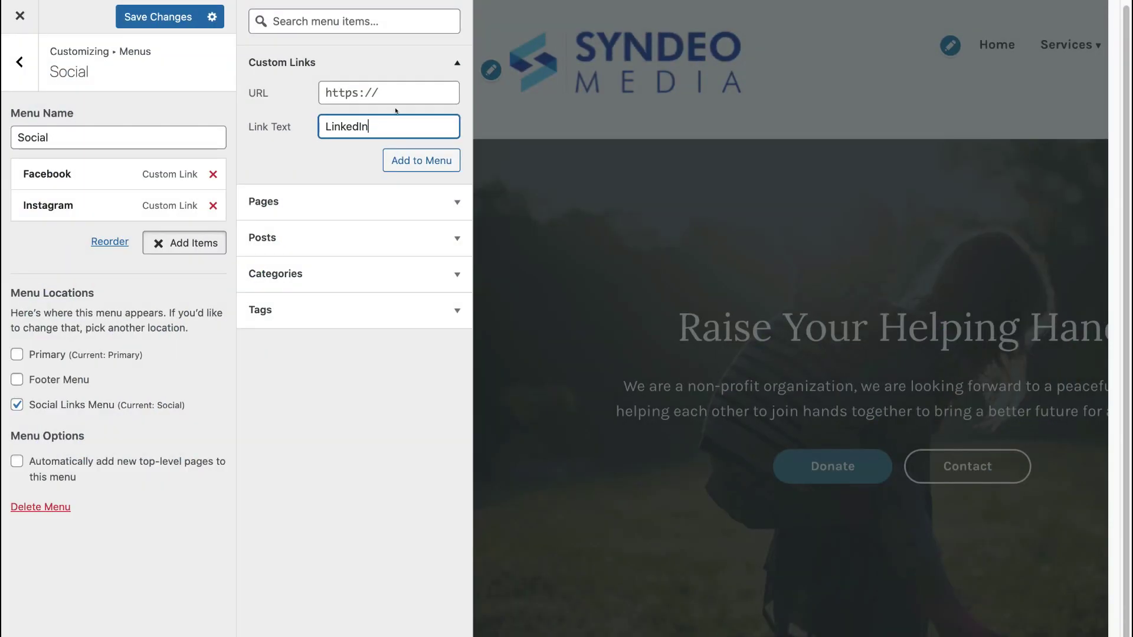
Step: Paste the copied LinkedIn address as the custom link's URL and add the link to the Social menu
{"action": "left_click", "coordinate": [397, 93]}
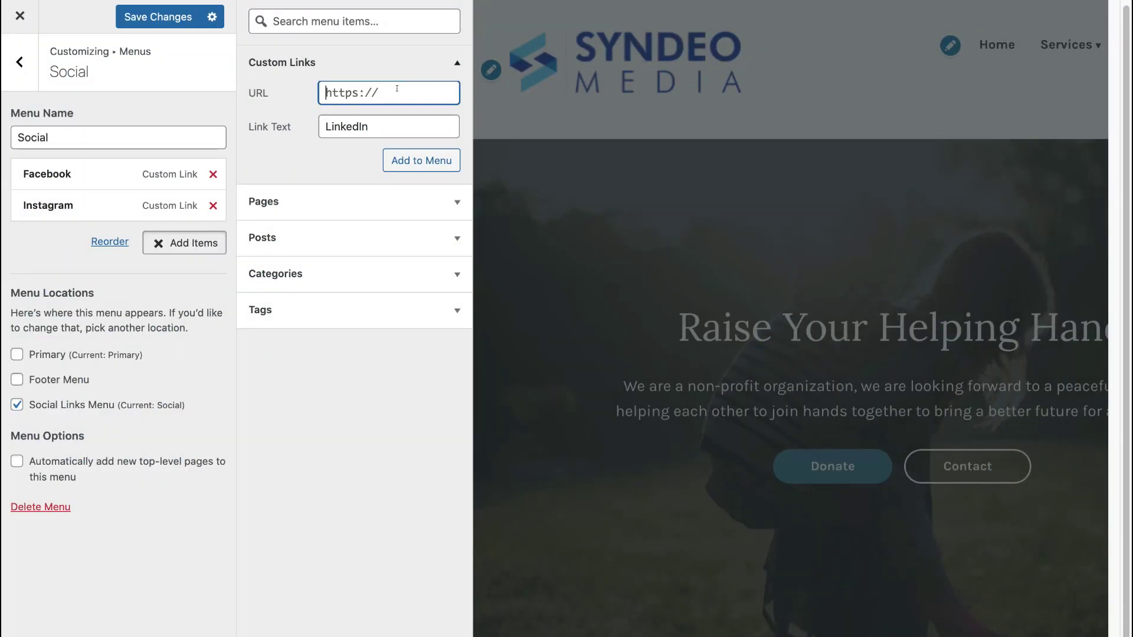
{"action": "right_click", "coordinate": [336, 91]}
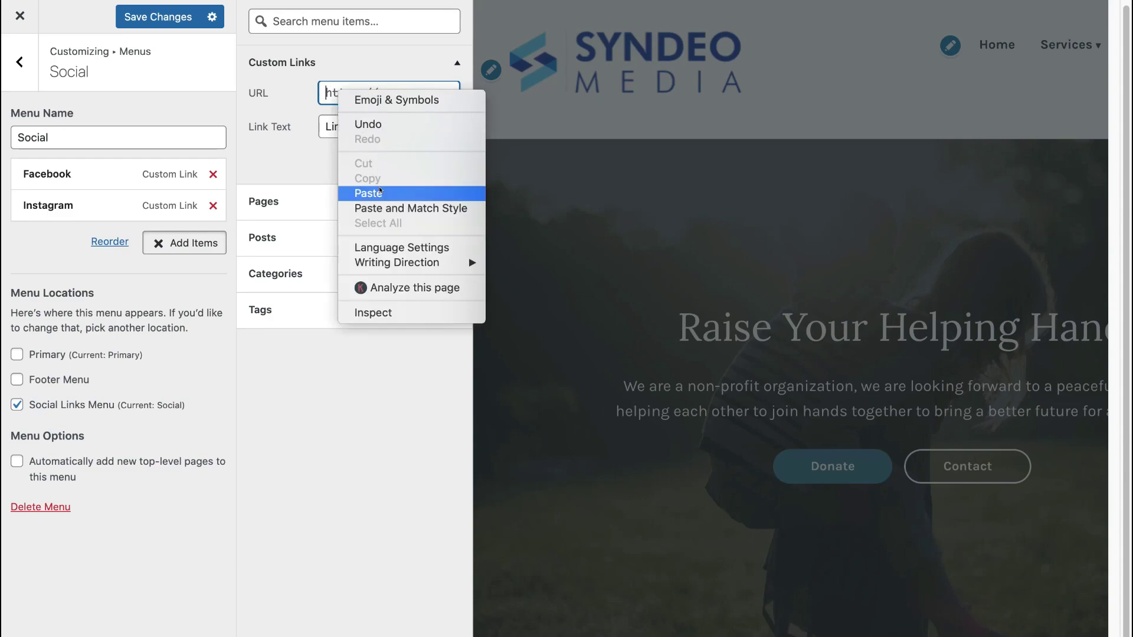
{"action": "left_click", "coordinate": [372, 193]}
{"action": "left_click", "coordinate": [384, 165]}
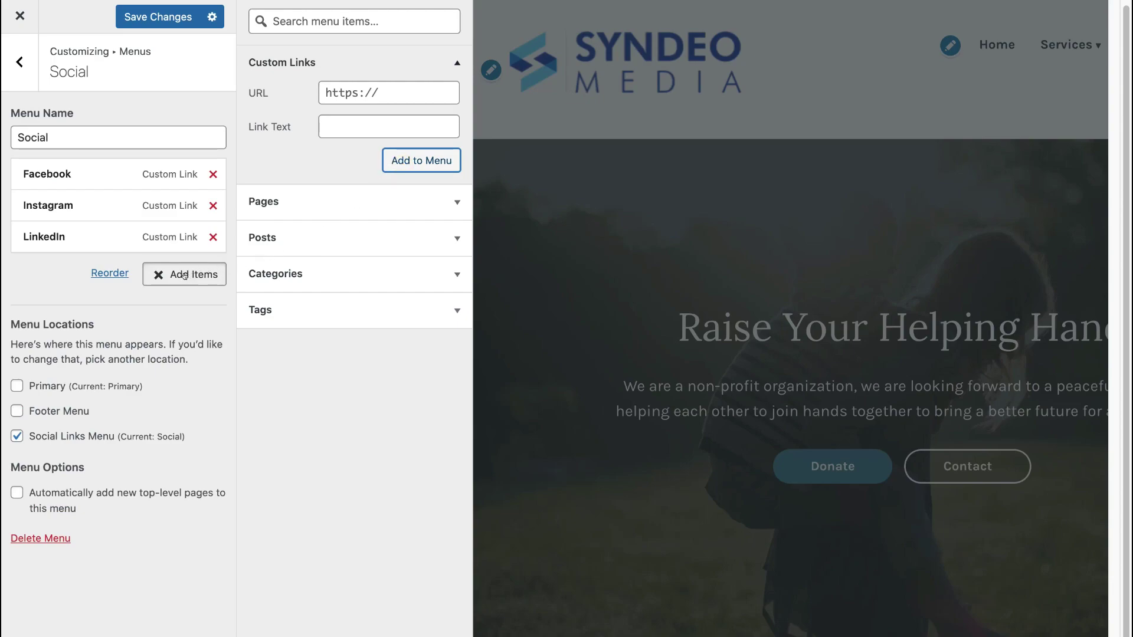
{"action": "left_click", "coordinate": [159, 274]}
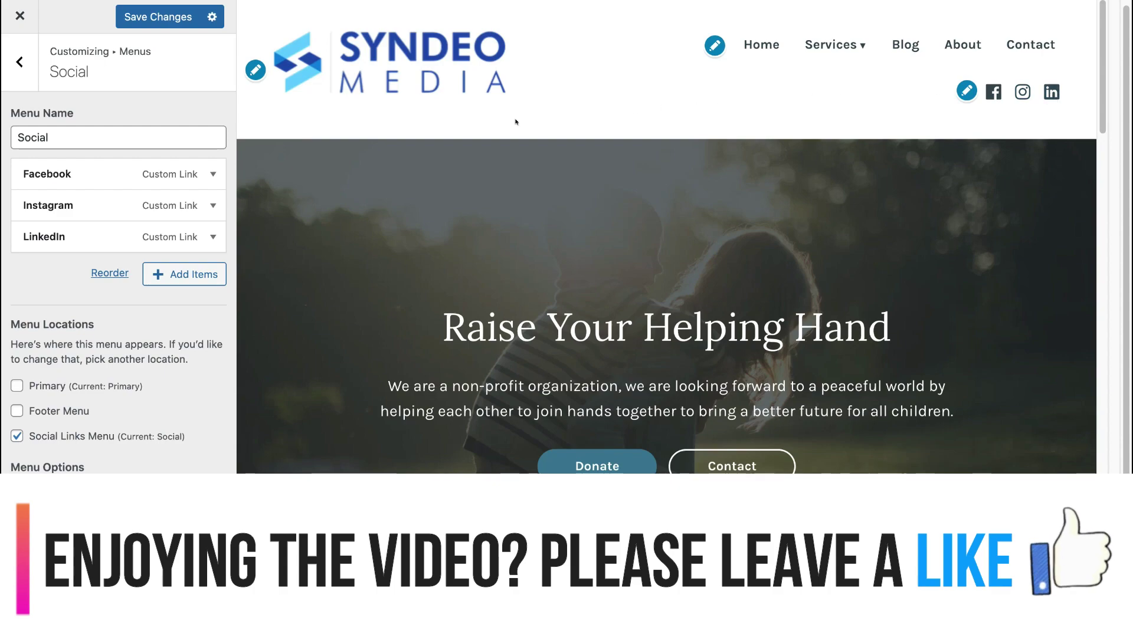
Step: Review the URL settings of the LinkedIn, Instagram and Facebook links in the Social menu
{"action": "left_click", "coordinate": [120, 236]}
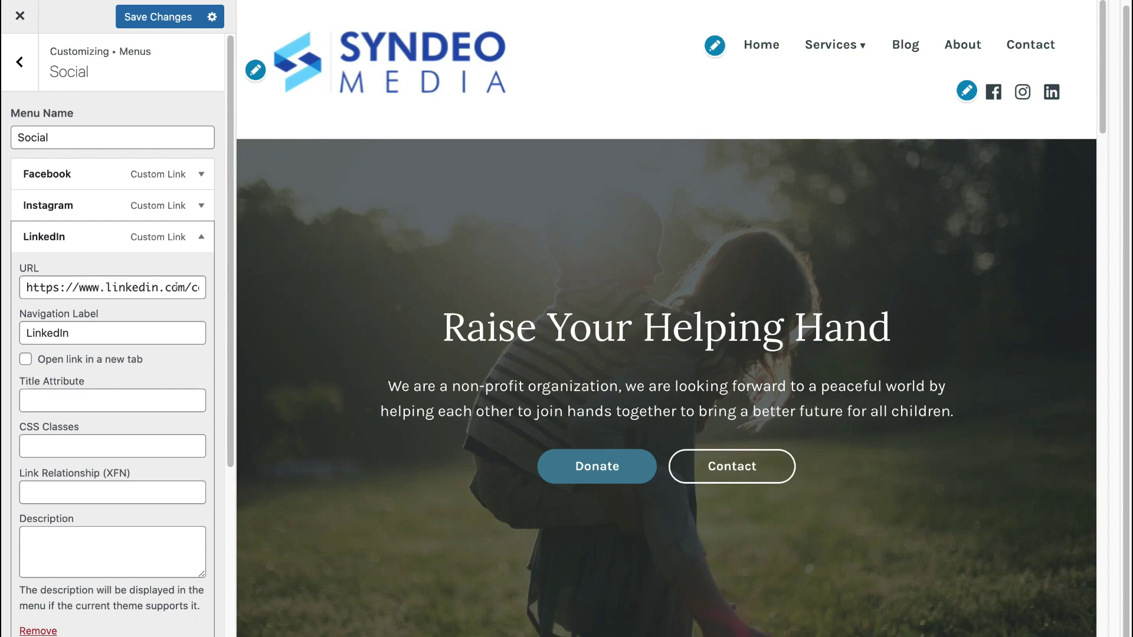
{"action": "left_click", "coordinate": [201, 236]}
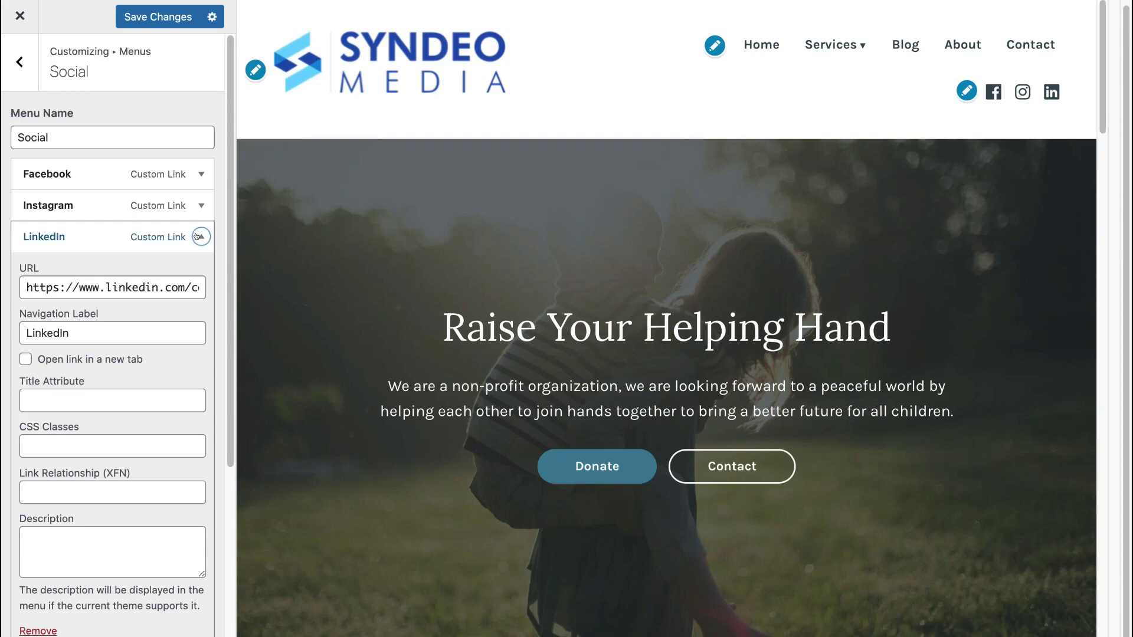
{"action": "left_click", "coordinate": [117, 207]}
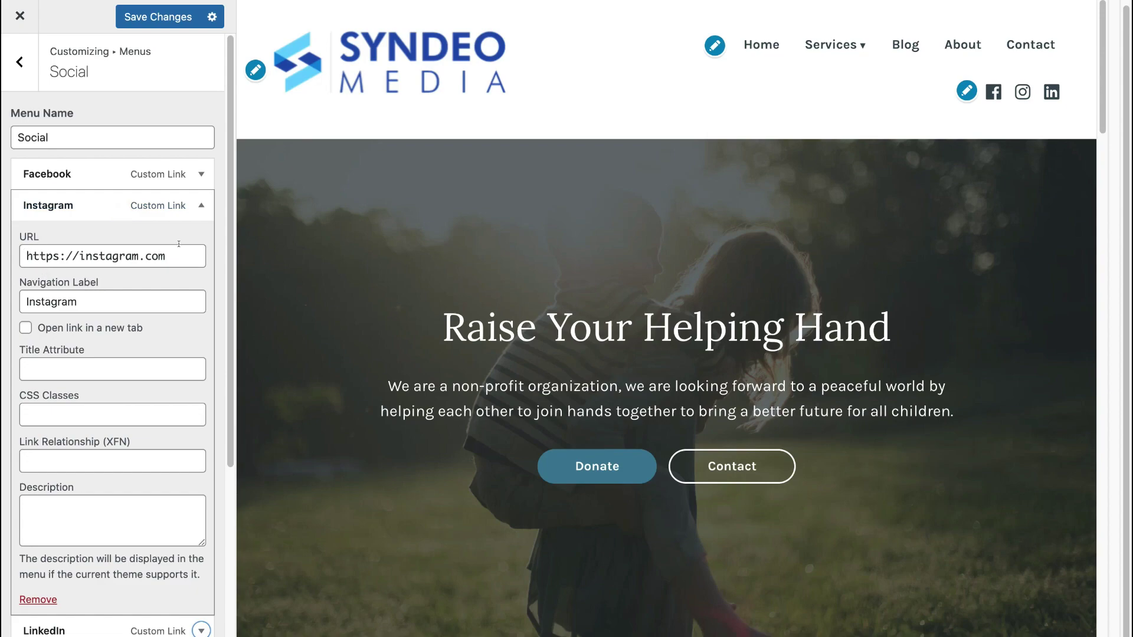
{"action": "left_click", "coordinate": [201, 205]}
{"action": "left_click", "coordinate": [201, 175]}
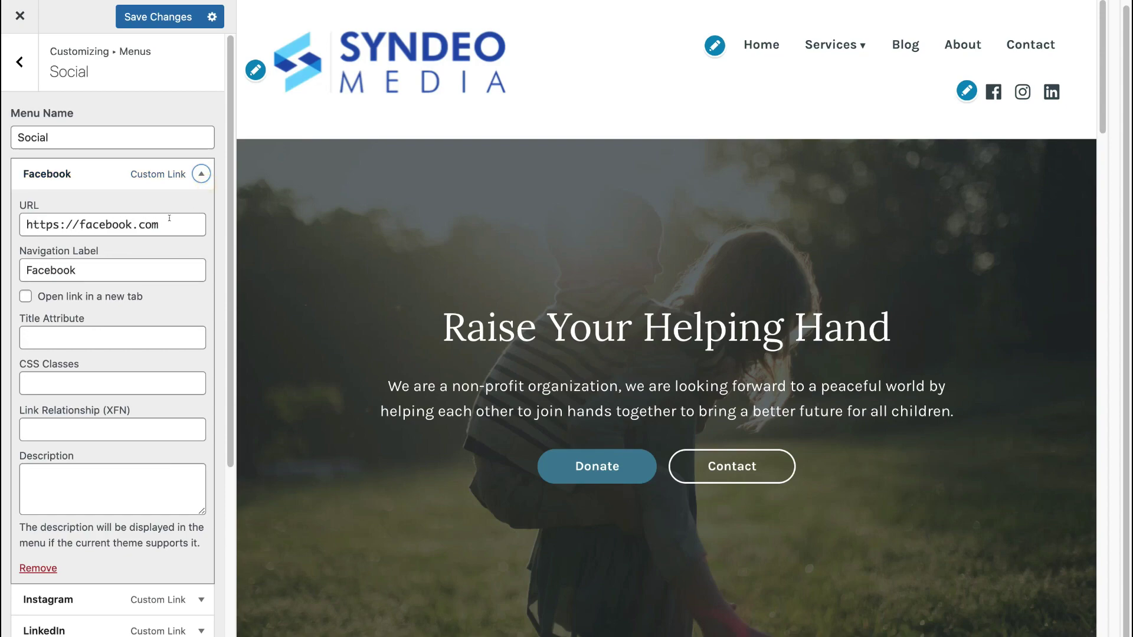
{"action": "left_click", "coordinate": [202, 174]}
Step: Save the customizer changes, then return to the site dashboard and view its Plugins page
{"action": "left_click", "coordinate": [157, 17]}
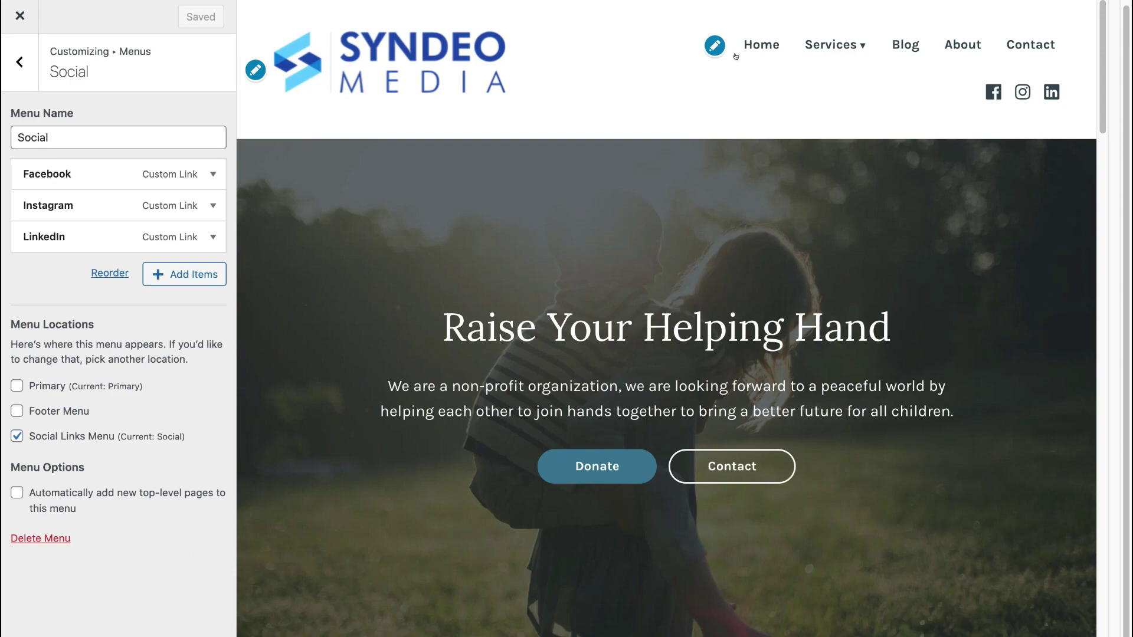
{"action": "mouse_move", "coordinate": [842, 57]}
{"action": "left_click", "coordinate": [20, 16]}
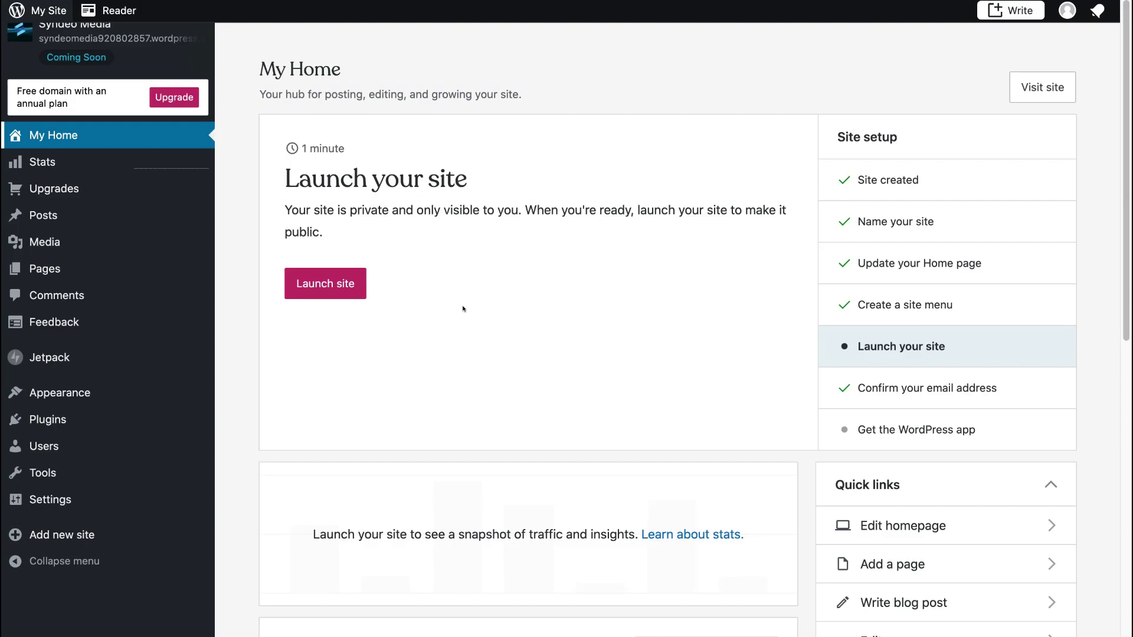
{"action": "left_click", "coordinate": [96, 420]}
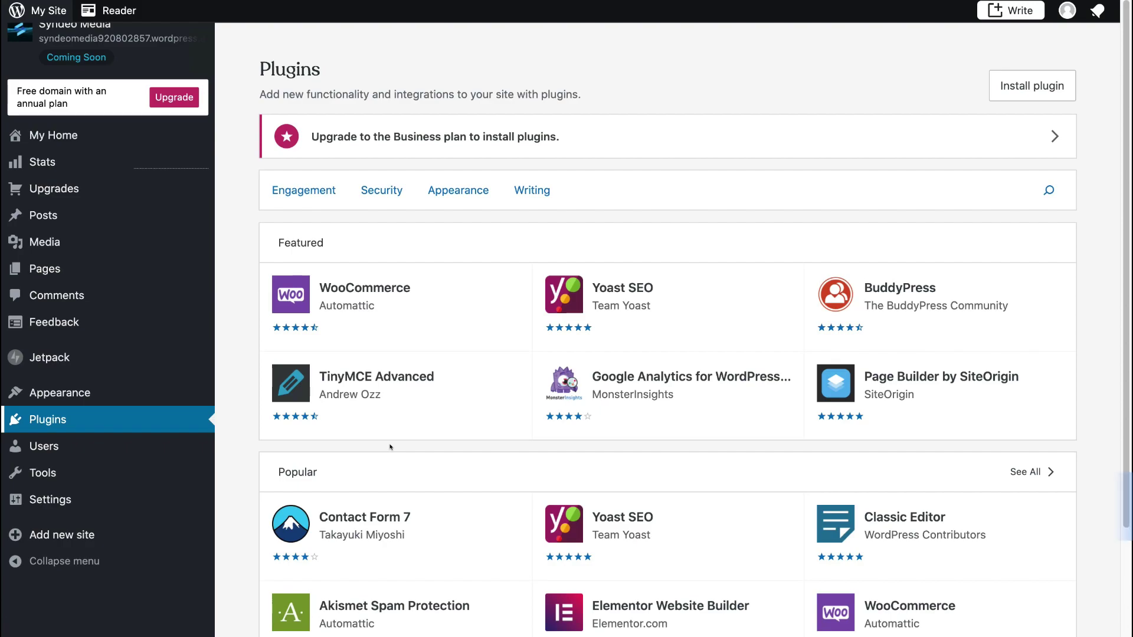
Step: Open the published Home page for editing from the page list and view the editor's recent pages
{"action": "left_click", "coordinate": [49, 273]}
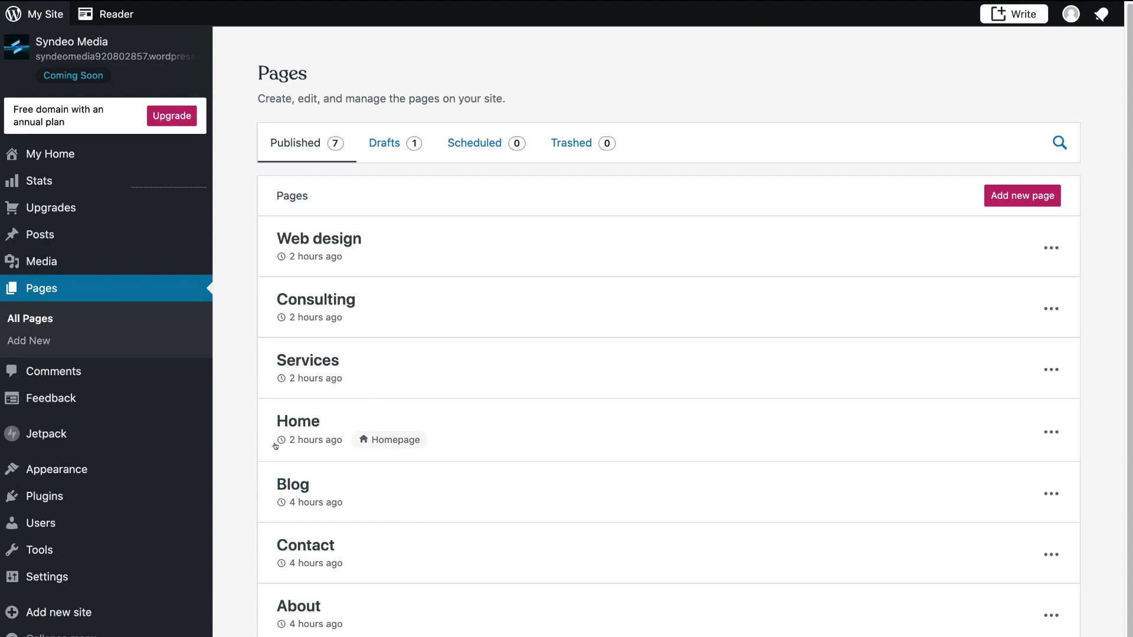
{"action": "left_click", "coordinate": [304, 426]}
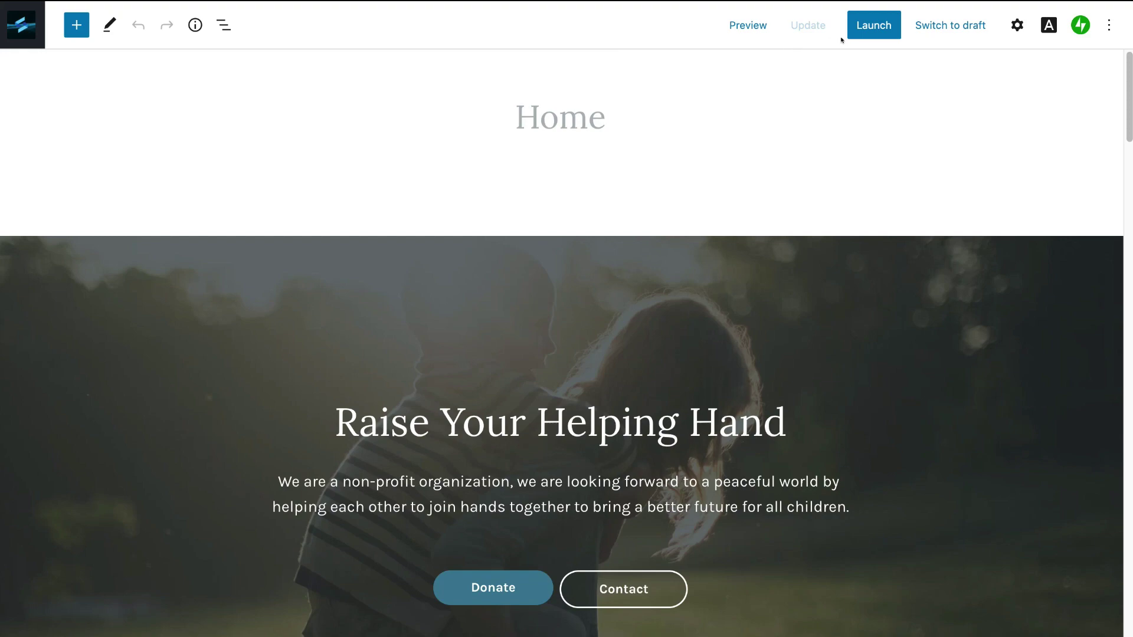
{"action": "left_click", "coordinate": [15, 29]}
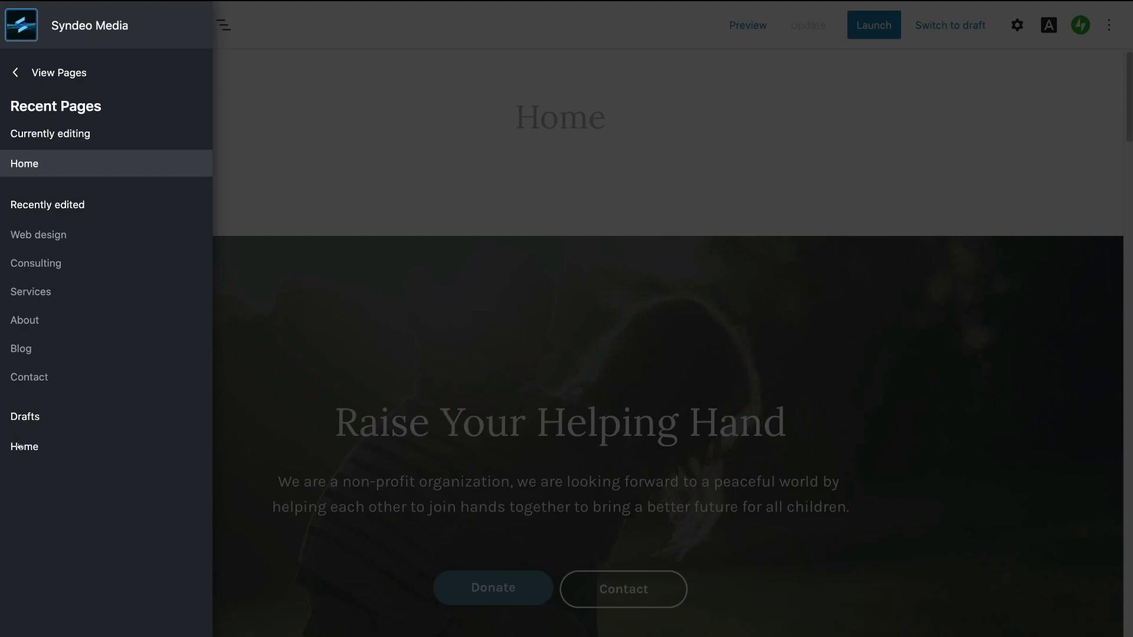
{"action": "left_click", "coordinate": [286, 141]}
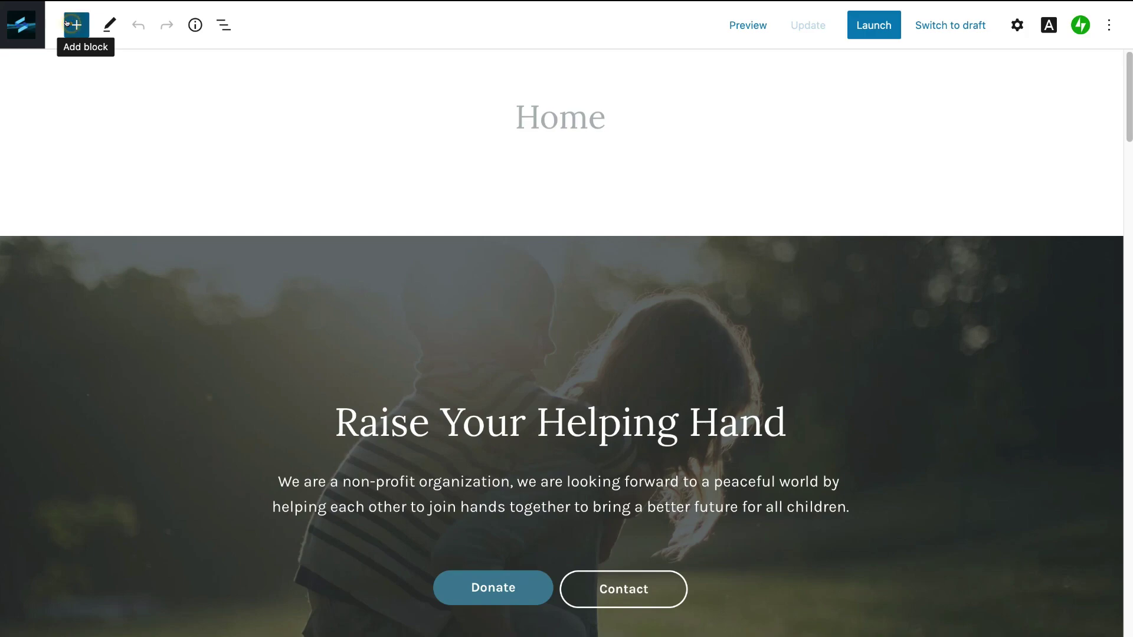
Step: Browse the text, media and design blocks available in the page editor and check its Edit and Select modes
{"action": "left_click", "coordinate": [68, 24]}
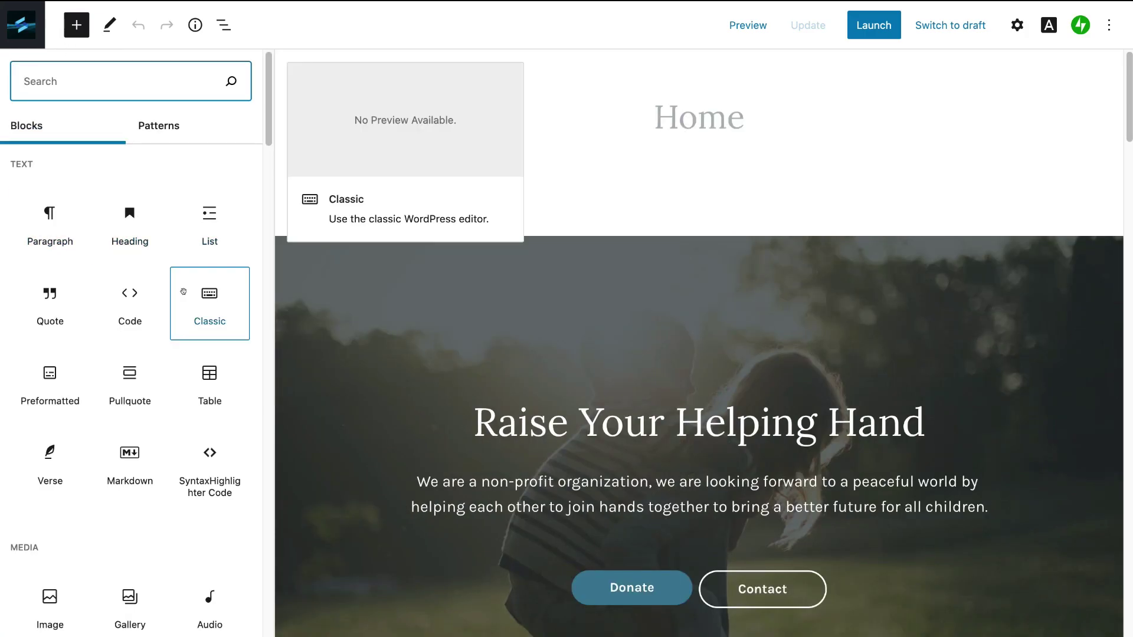
{"action": "mouse_move", "coordinate": [39, 221]}
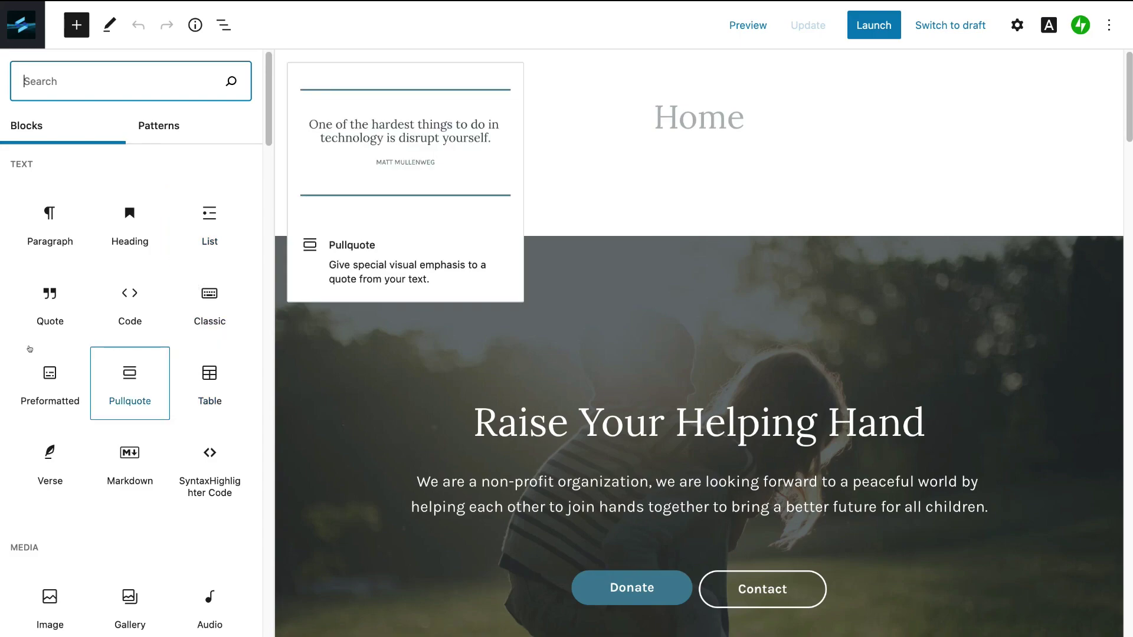
{"action": "scroll", "coordinate": [93, 422], "scroll_direction": "down", "scroll_amount": 2}
{"action": "scroll", "coordinate": [90, 417], "scroll_direction": "down", "scroll_amount": 10}
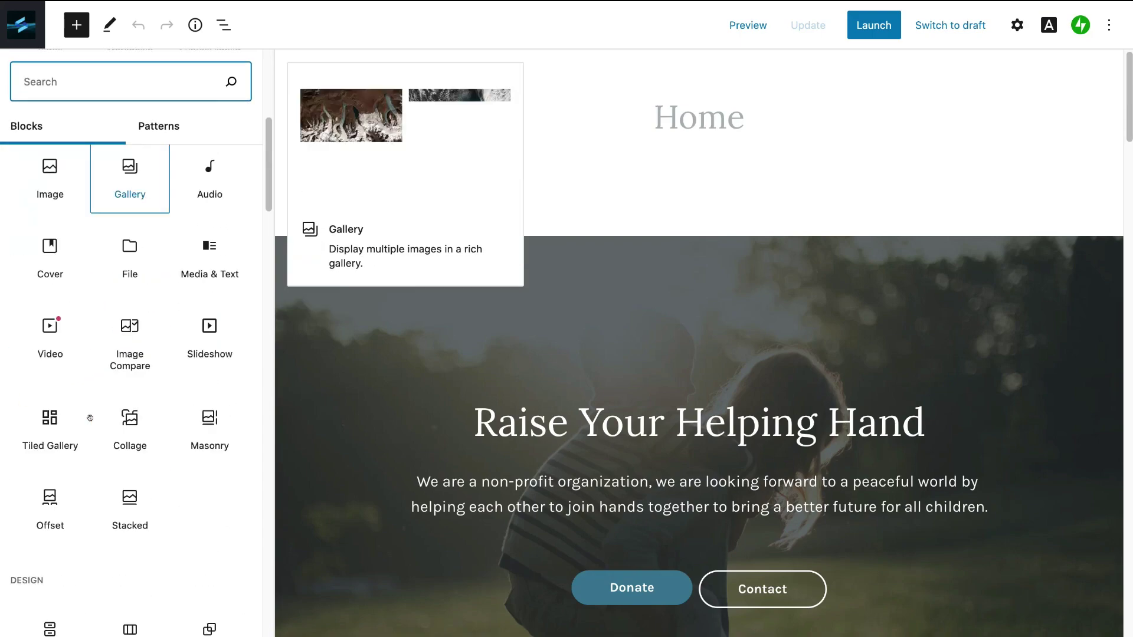
{"action": "scroll", "coordinate": [47, 193], "scroll_direction": "up", "scroll_amount": 1}
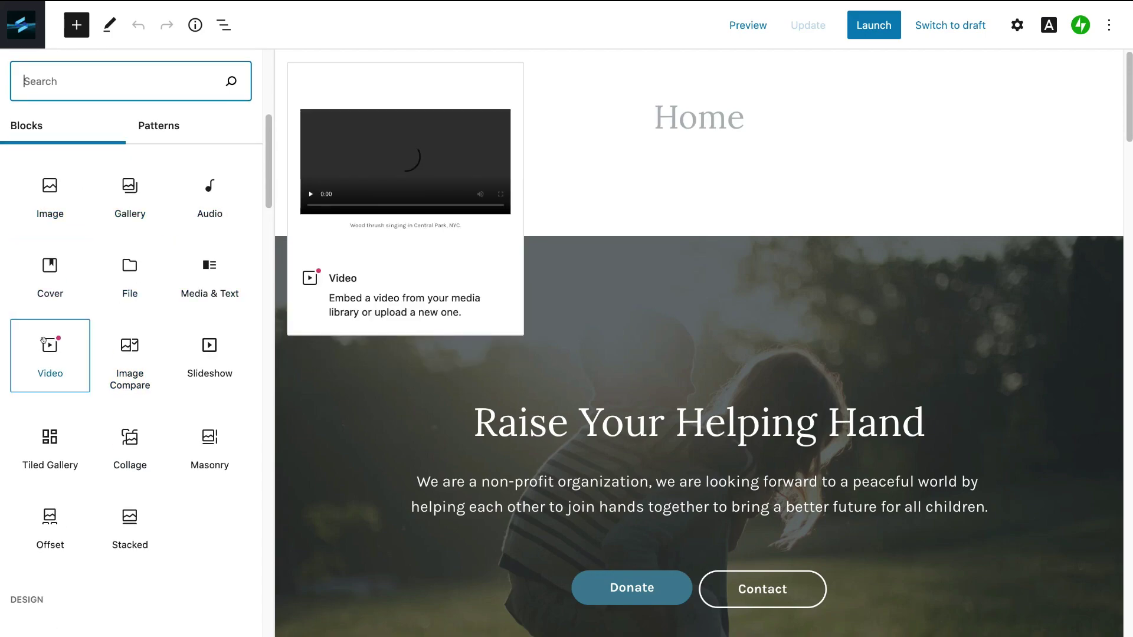
{"action": "scroll", "coordinate": [102, 347], "scroll_direction": "down", "scroll_amount": 2}
{"action": "scroll", "coordinate": [101, 347], "scroll_direction": "down", "scroll_amount": 5}
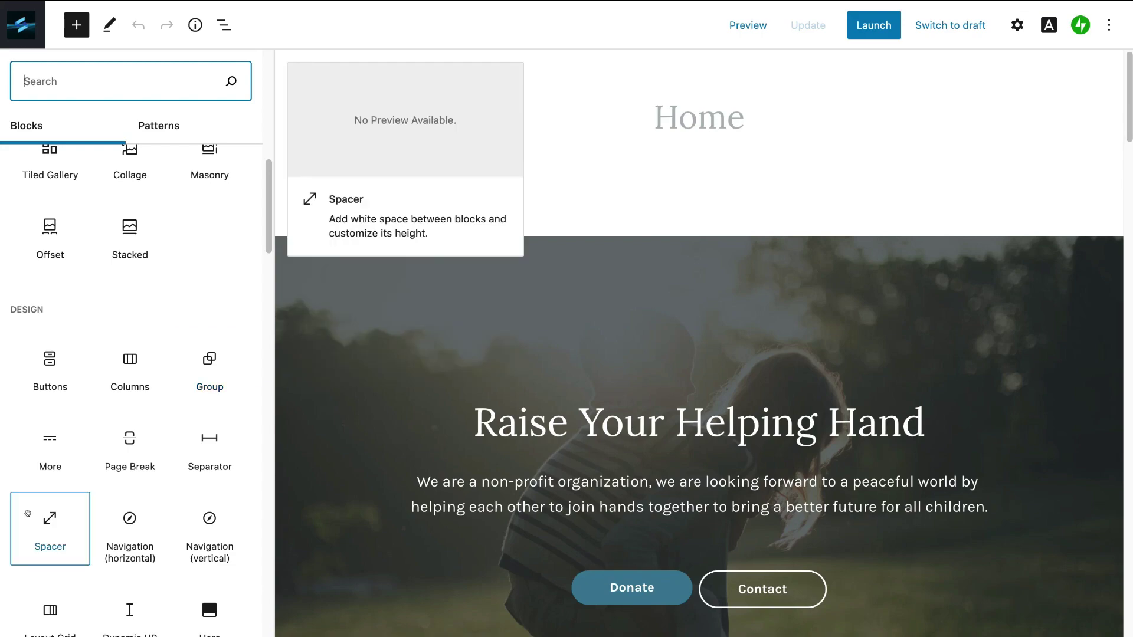
{"action": "scroll", "coordinate": [35, 490], "scroll_direction": "down", "scroll_amount": 10}
{"action": "scroll", "coordinate": [231, 384], "scroll_direction": "up", "scroll_amount": 20}
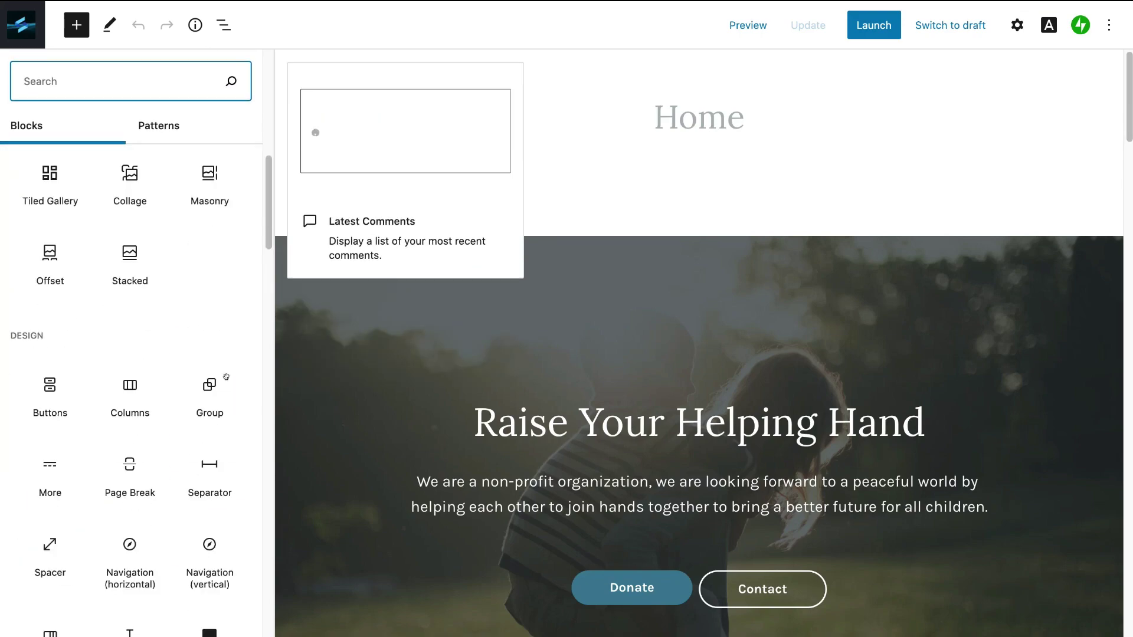
{"action": "scroll", "coordinate": [230, 384], "scroll_direction": "up", "scroll_amount": 3}
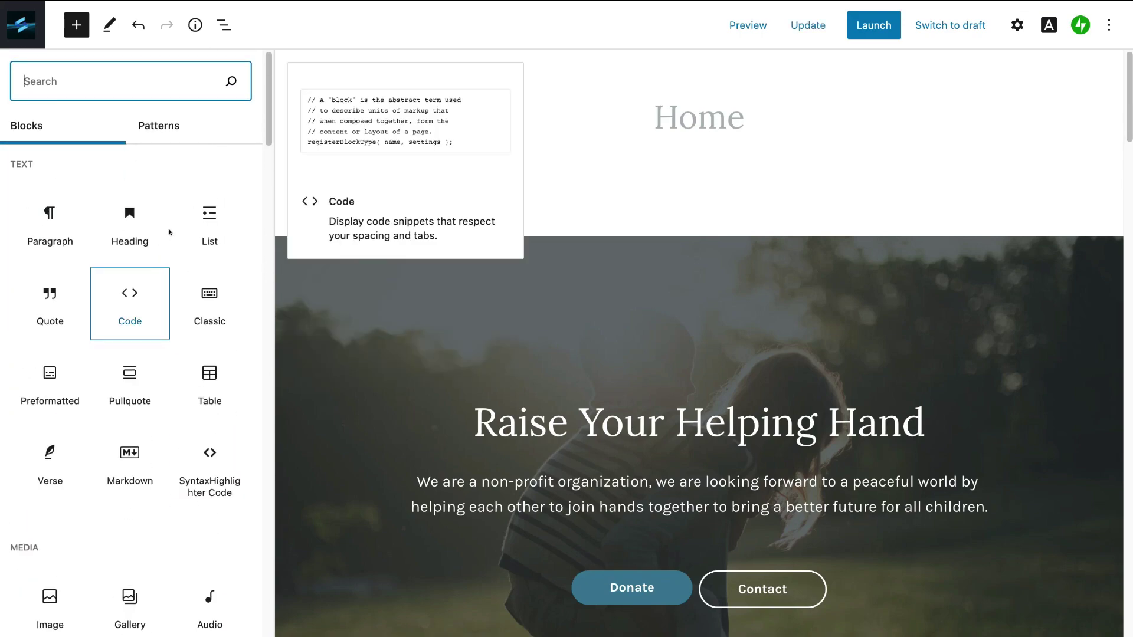
{"action": "left_click", "coordinate": [410, 166]}
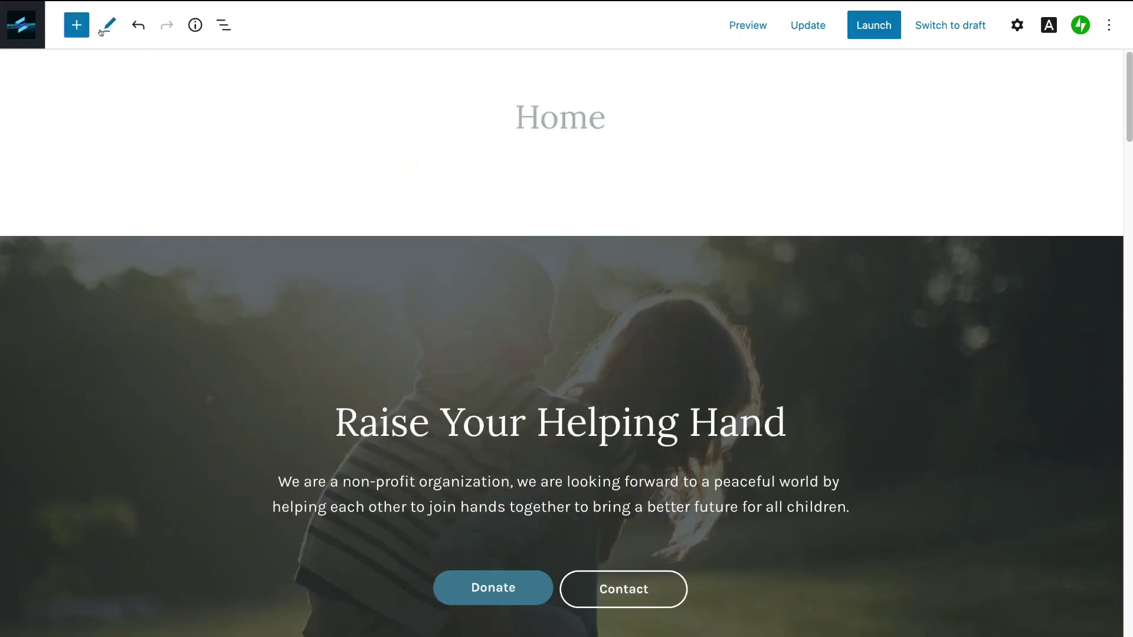
{"action": "left_click", "coordinate": [108, 26]}
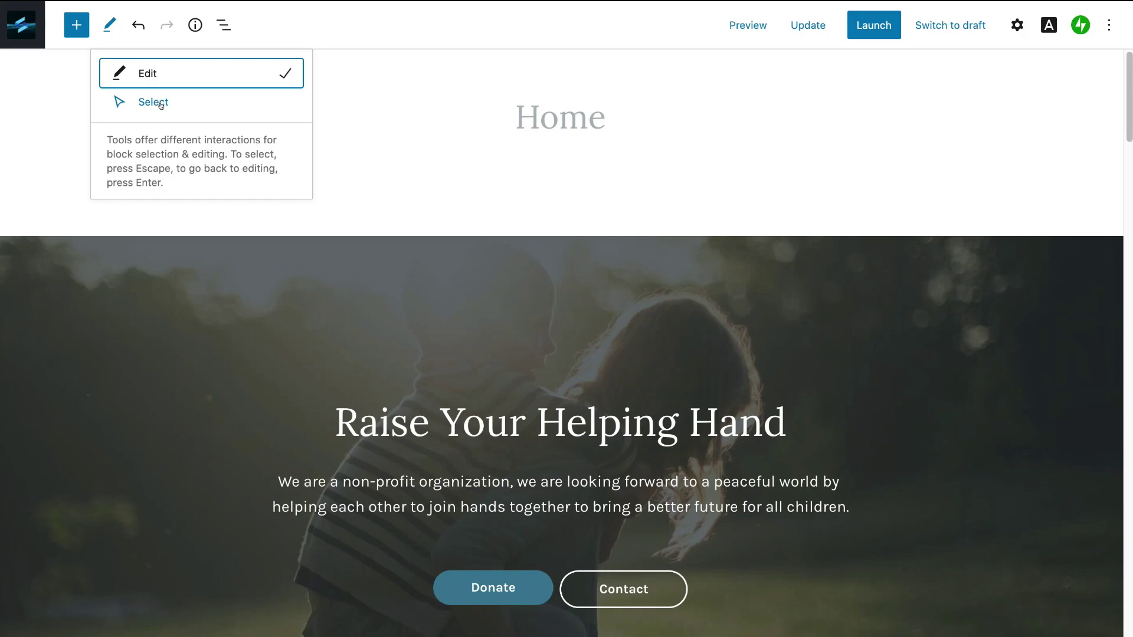
{"action": "left_click", "coordinate": [329, 94]}
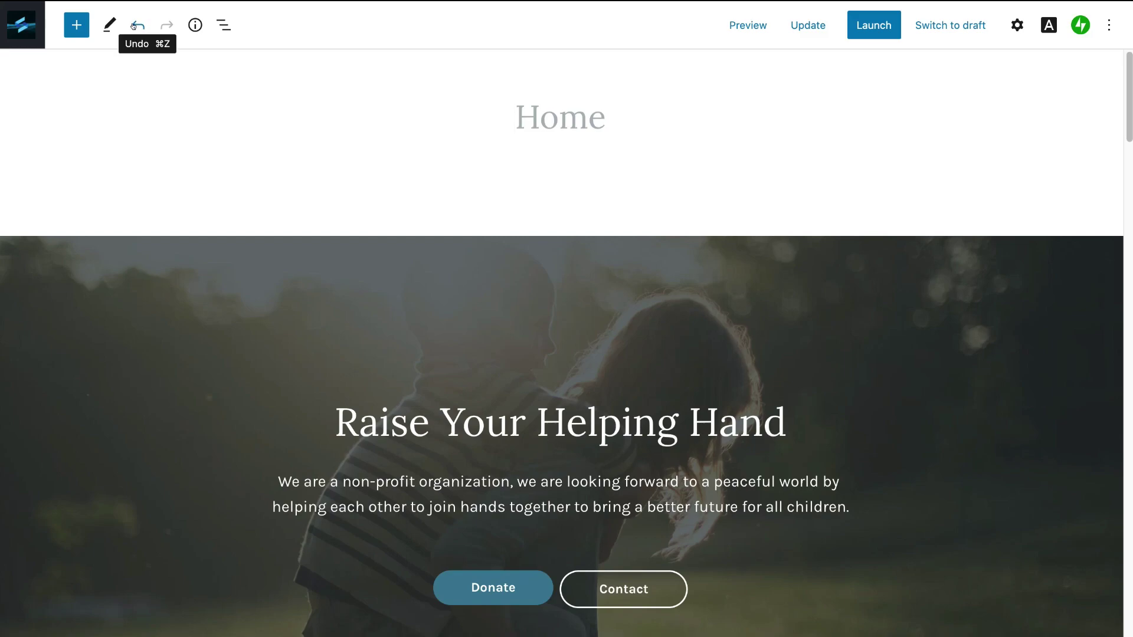
Step: Preview the Home page in the desktop layout, view the available device preview options, and close the preview
{"action": "left_click", "coordinate": [744, 28]}
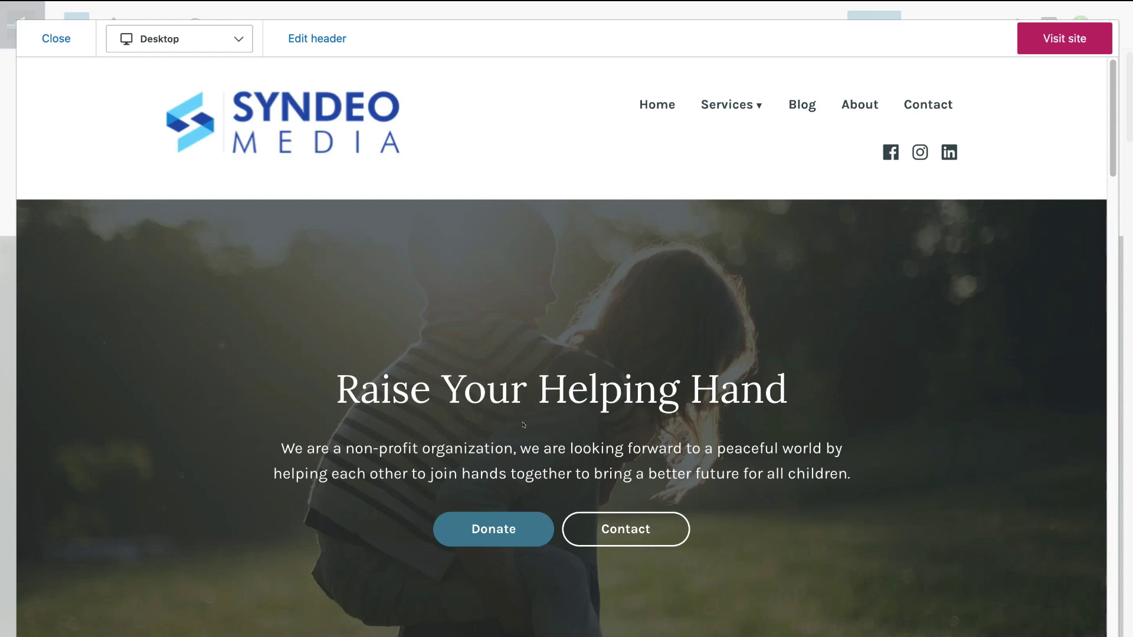
{"action": "scroll", "coordinate": [682, 521], "scroll_direction": "down", "scroll_amount": 10}
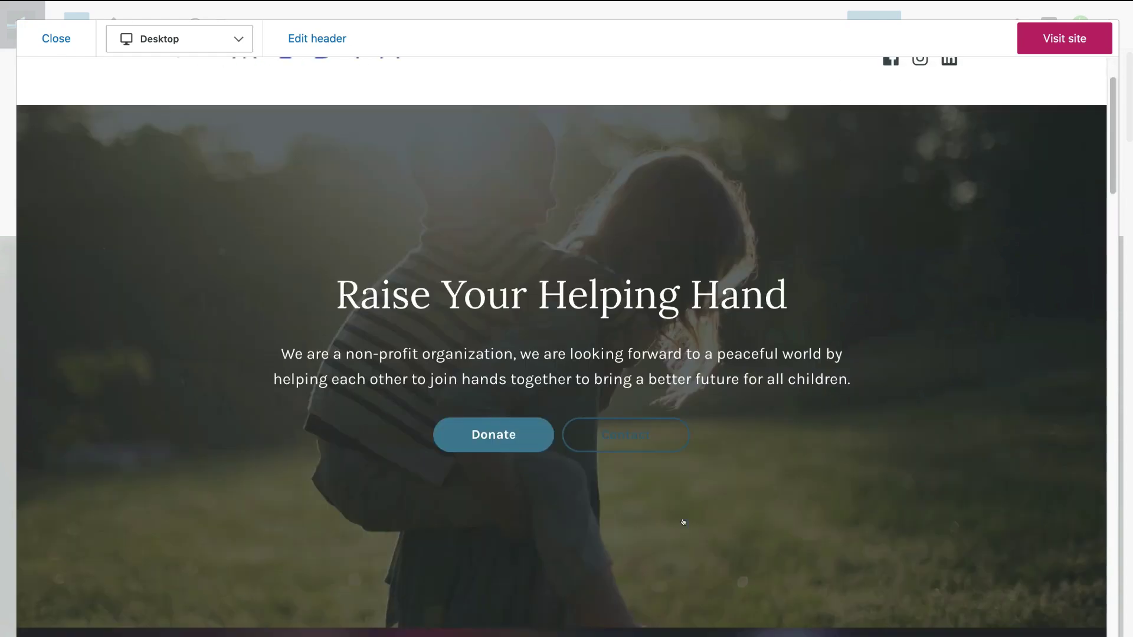
{"action": "scroll", "coordinate": [683, 520], "scroll_direction": "up", "scroll_amount": 10}
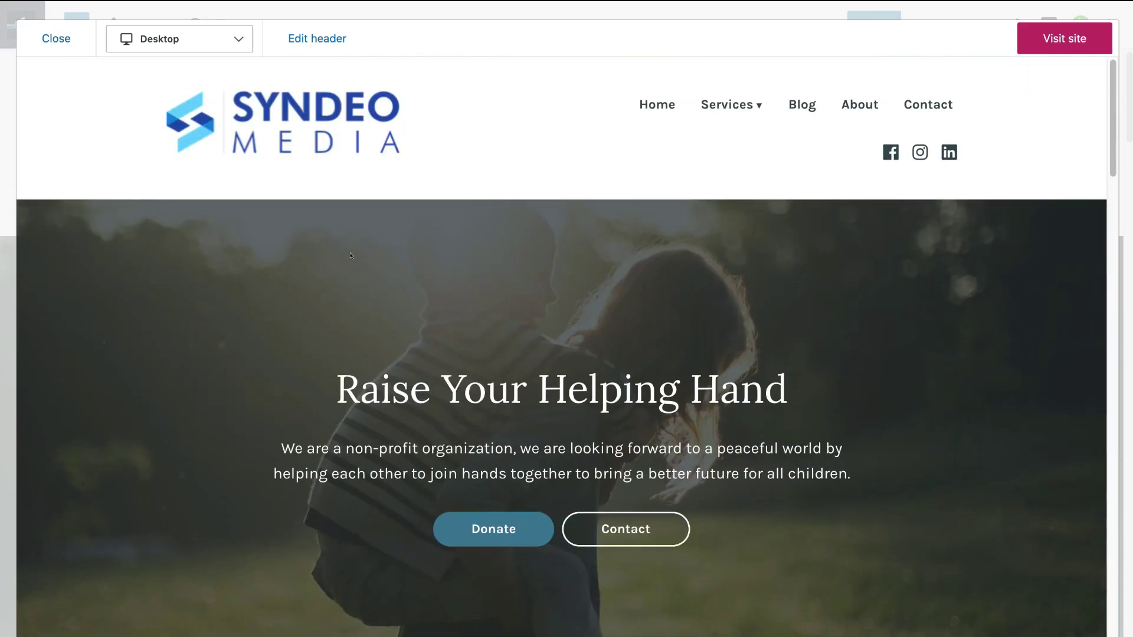
{"action": "left_click", "coordinate": [228, 45]}
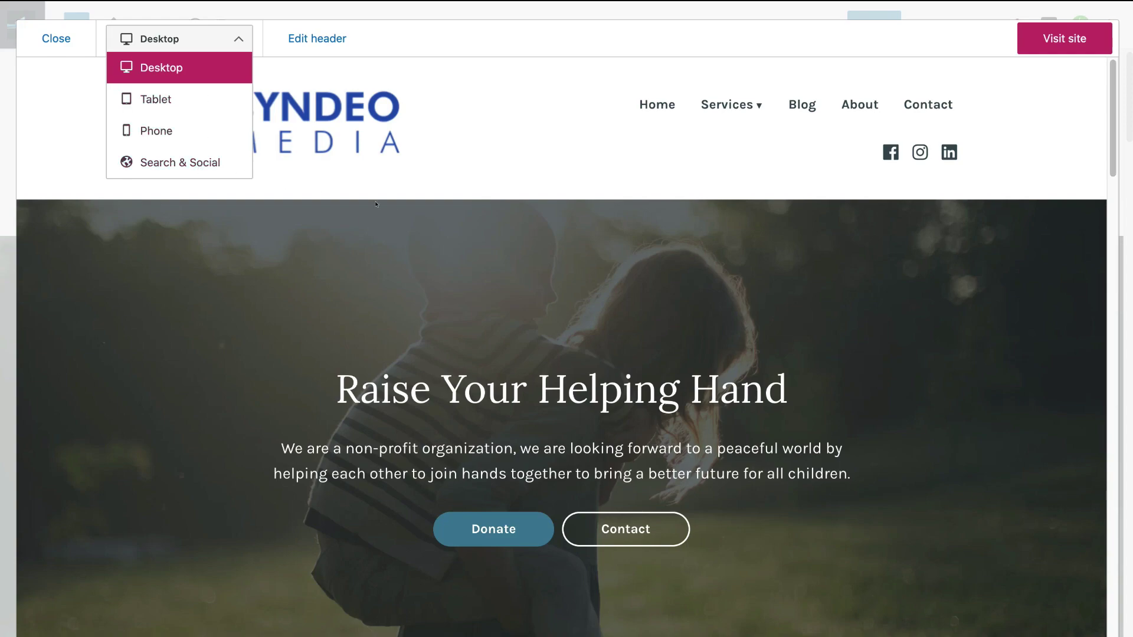
{"action": "left_click", "coordinate": [206, 54]}
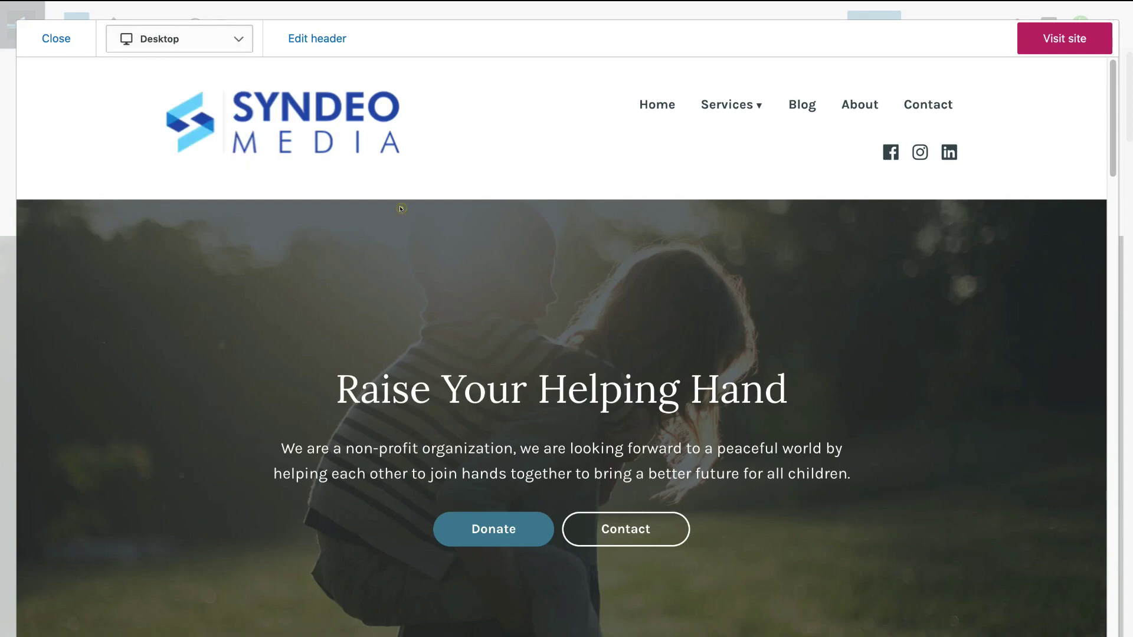
{"action": "left_click", "coordinate": [59, 45]}
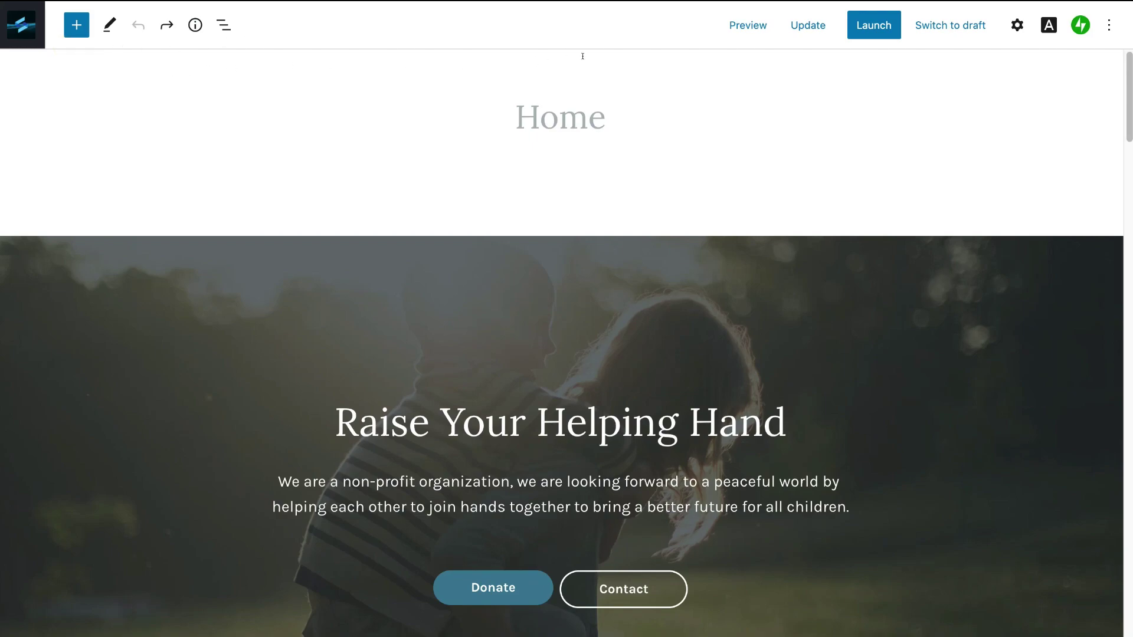
Step: Update the Home page and view its page settings, such as status, permalink and featured image
{"action": "left_click", "coordinate": [802, 25]}
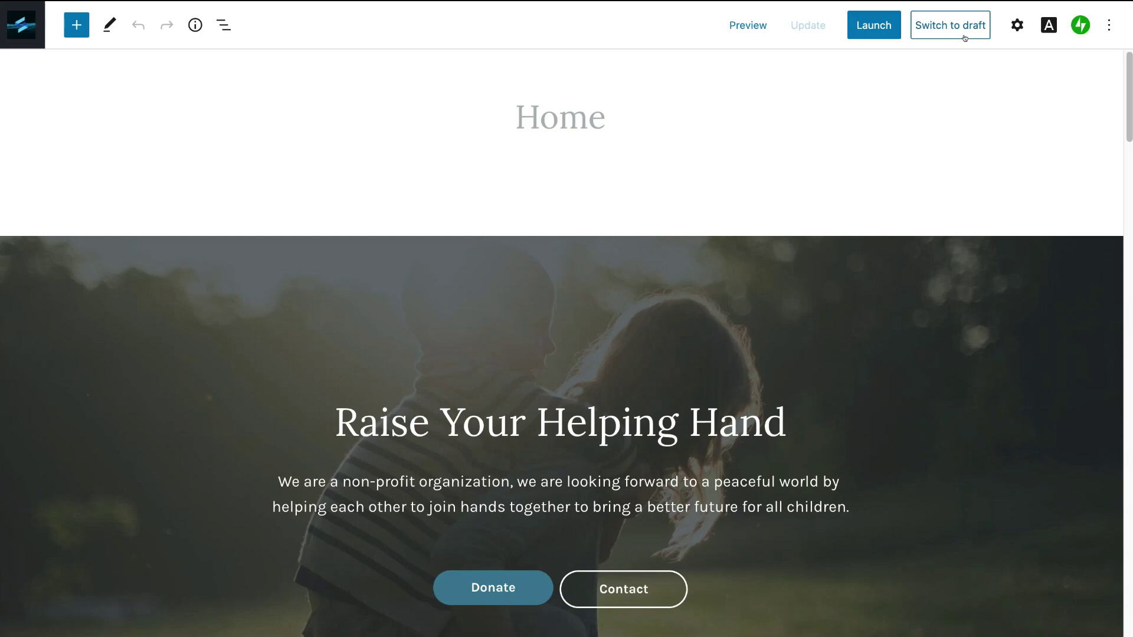
{"action": "left_click", "coordinate": [1007, 28]}
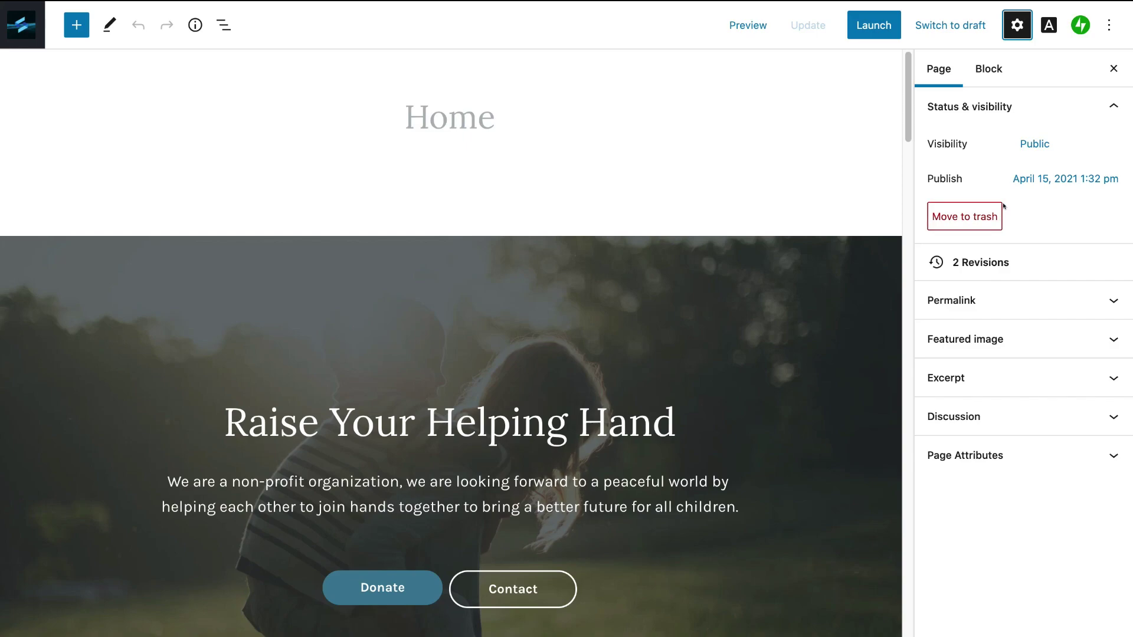
{"action": "left_click", "coordinate": [1113, 69]}
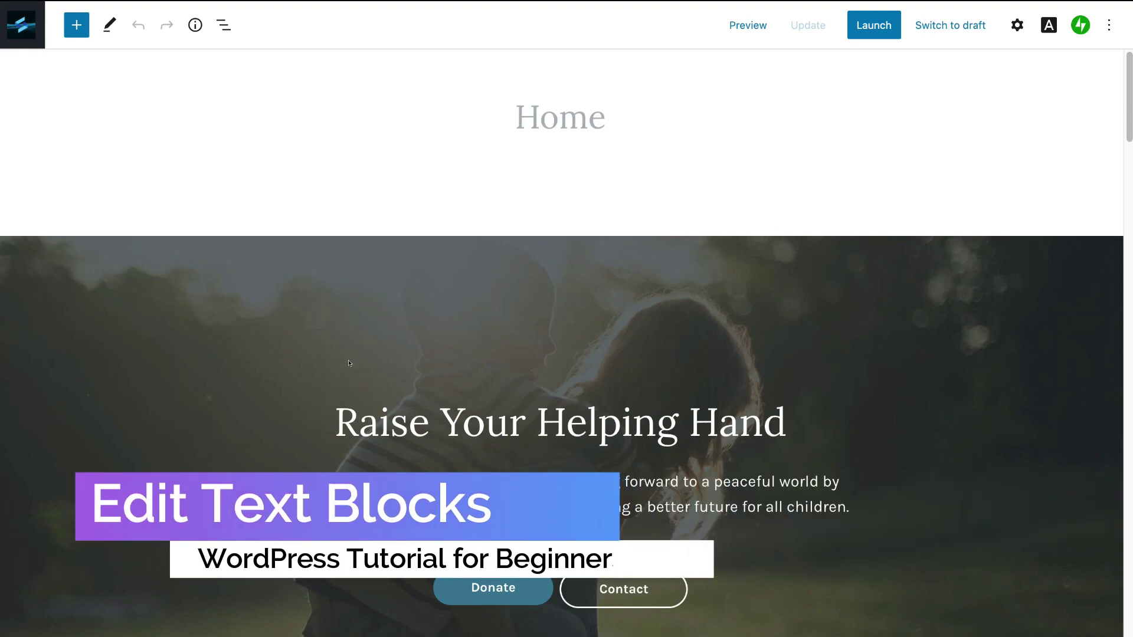
Step: Replace the "Raise Your Helping Hand" hero heading with "All-In-One Digital Solutions"
{"action": "scroll", "coordinate": [560, 437], "scroll_direction": "down", "scroll_amount": 2}
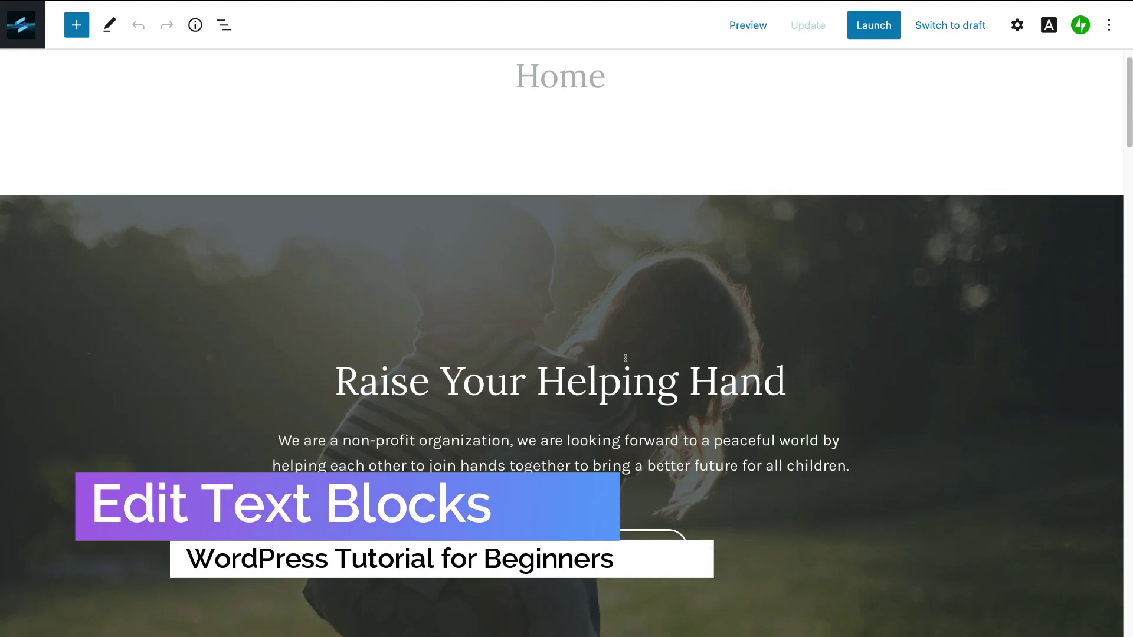
{"action": "left_click", "coordinate": [718, 381]}
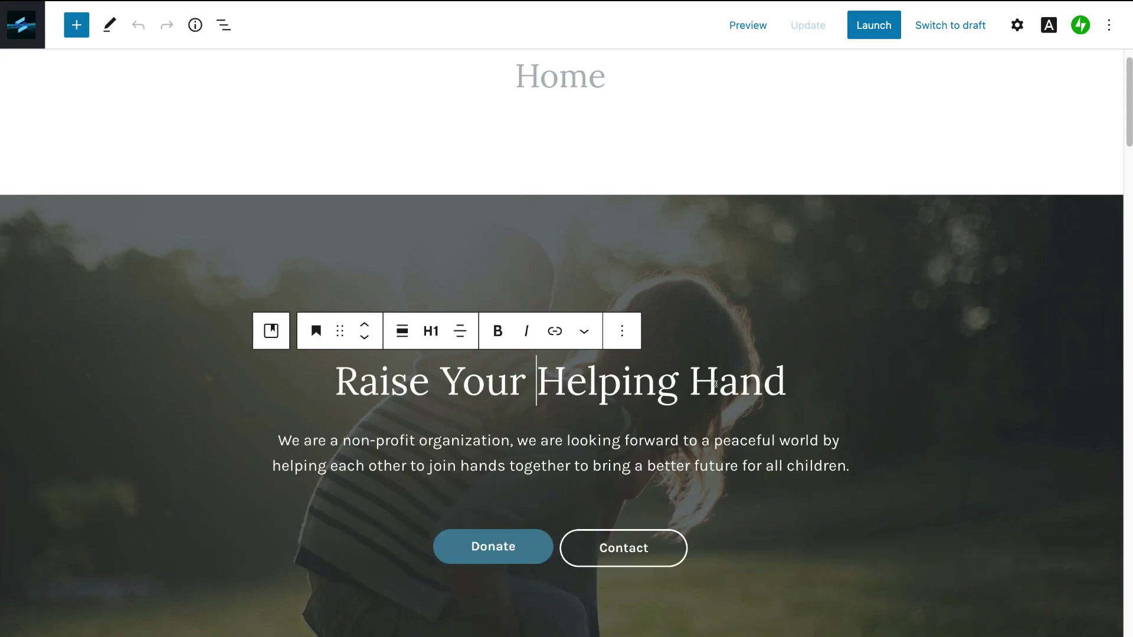
{"action": "left_click", "coordinate": [788, 382]}
{"action": "left_click_drag", "start_coordinate": [788, 382], "coordinate": [333, 387]}
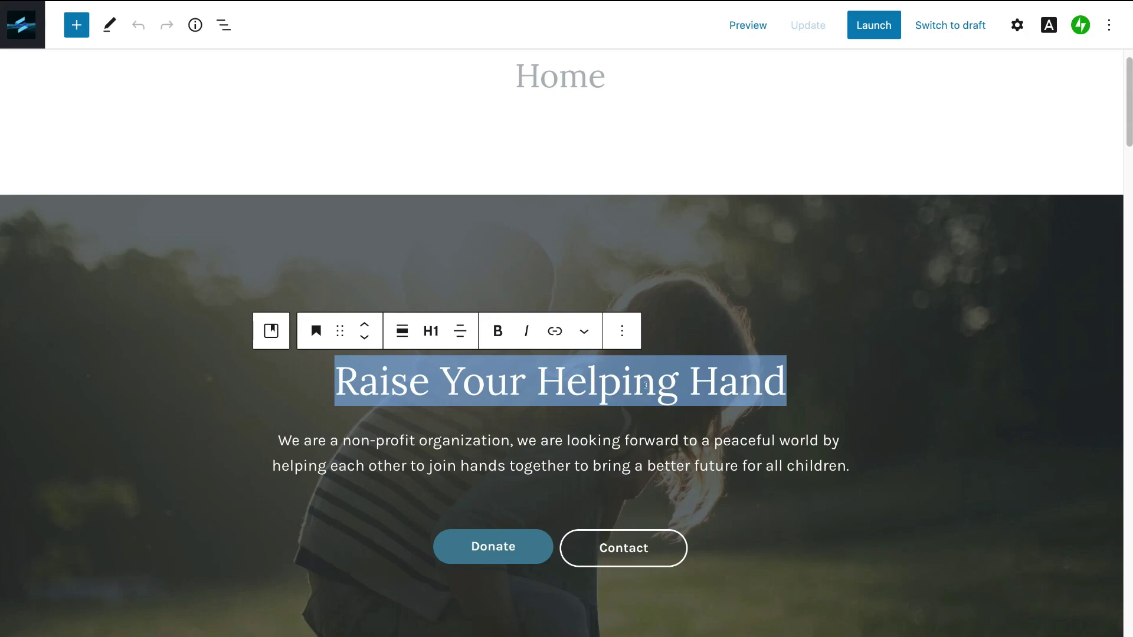
{"action": "type", "text": "All-In-One Digital Solutions"}
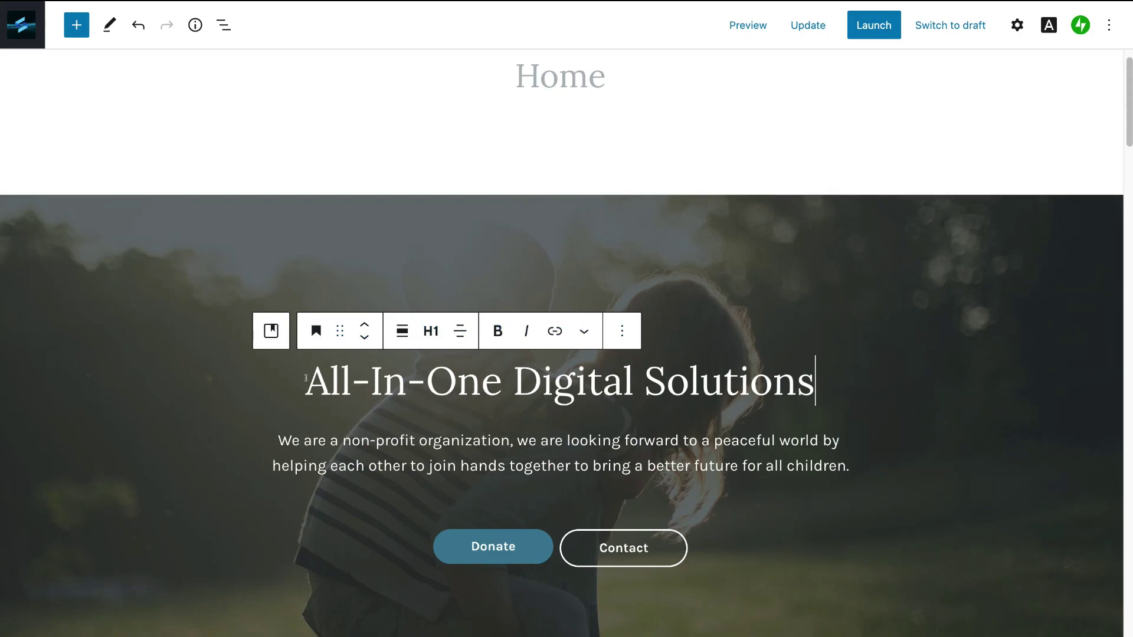
Step: Rewrite the hero paragraph: "We understand what small business owners want & need... A one-stop-shop that takes care of all the web design, digital media & online stuff!"
{"action": "left_click", "coordinate": [699, 466]}
{"action": "triple_click", "coordinate": [303, 441]}
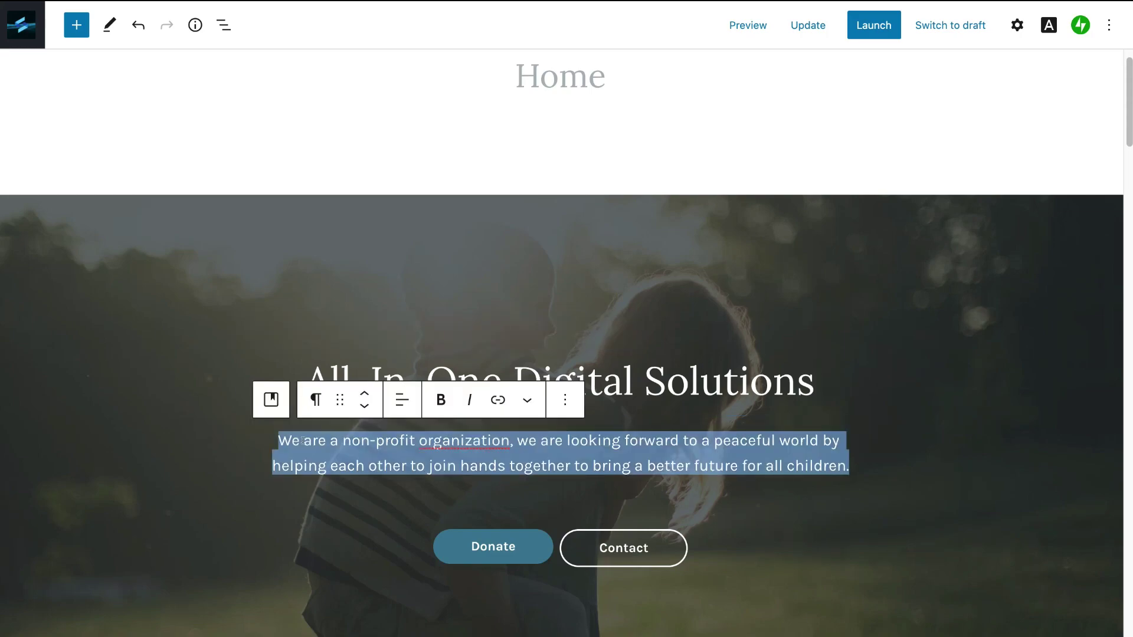
{"action": "type", "text": "We understand what small business owners want & need... A one-stop-shop that takes care of all the web design, digital media & online stuff!"}
Step: Link the hero's Contact button to the site's Contact page
{"action": "scroll", "coordinate": [302, 440], "scroll_direction": "down", "scroll_amount": 1}
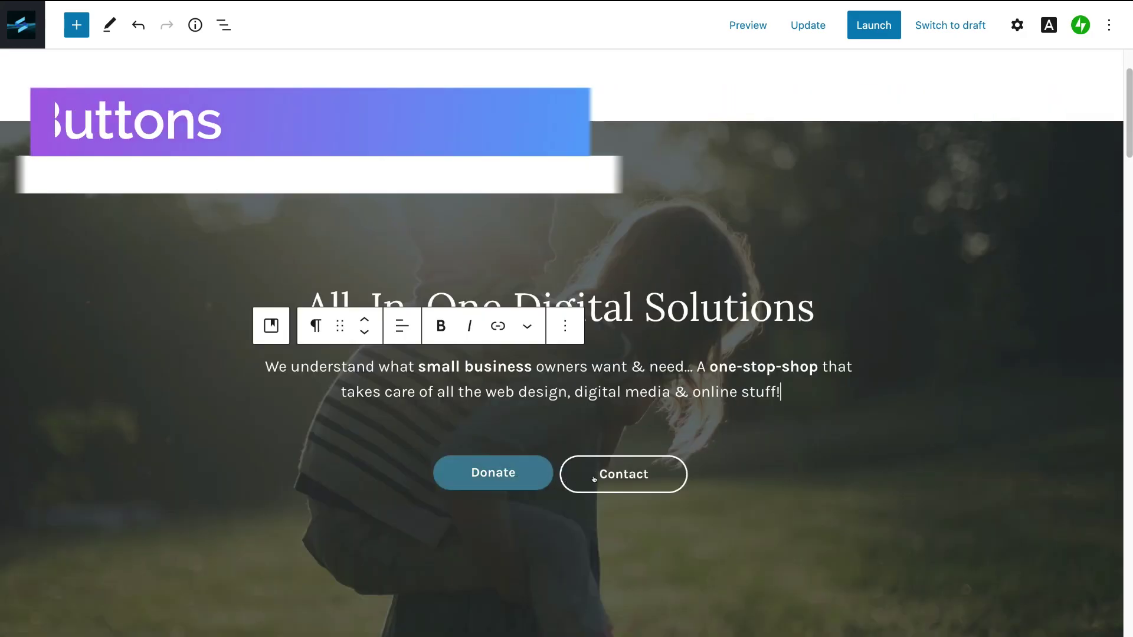
{"action": "left_click", "coordinate": [534, 457]}
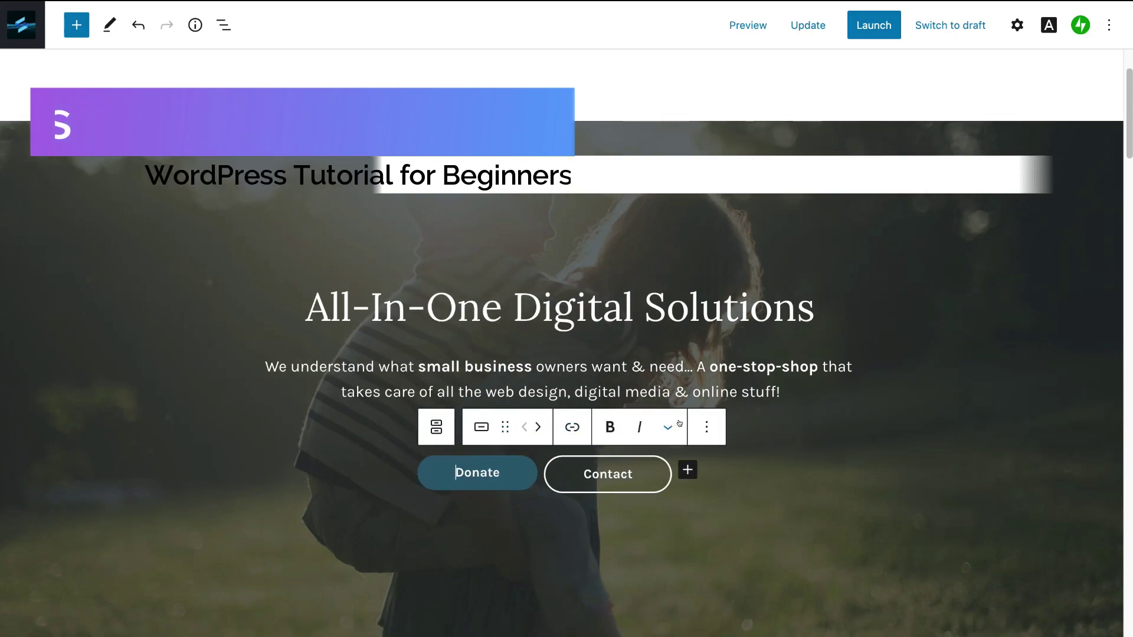
{"action": "left_click", "coordinate": [597, 475]}
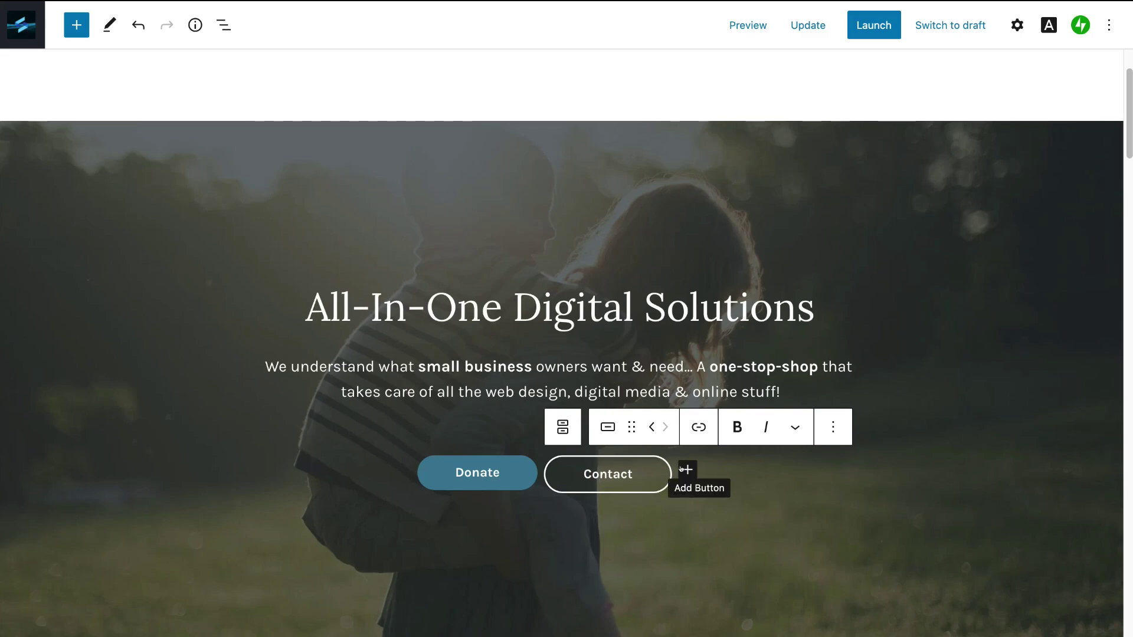
{"action": "left_click", "coordinate": [649, 472]}
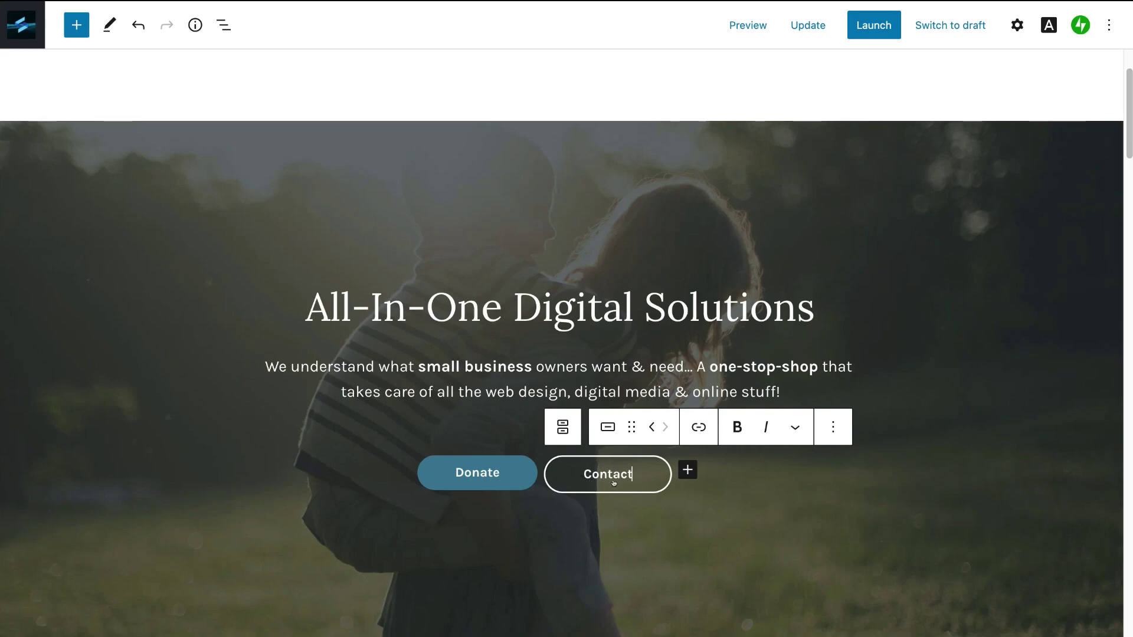
{"action": "left_click", "coordinate": [690, 429]}
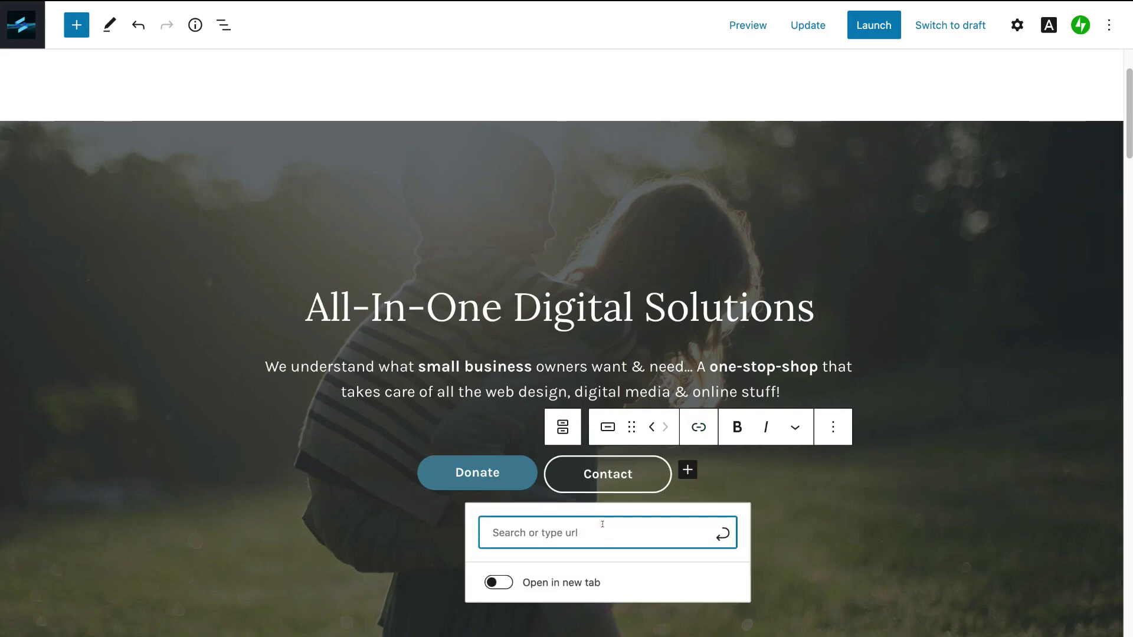
{"action": "type", "text": "con"}
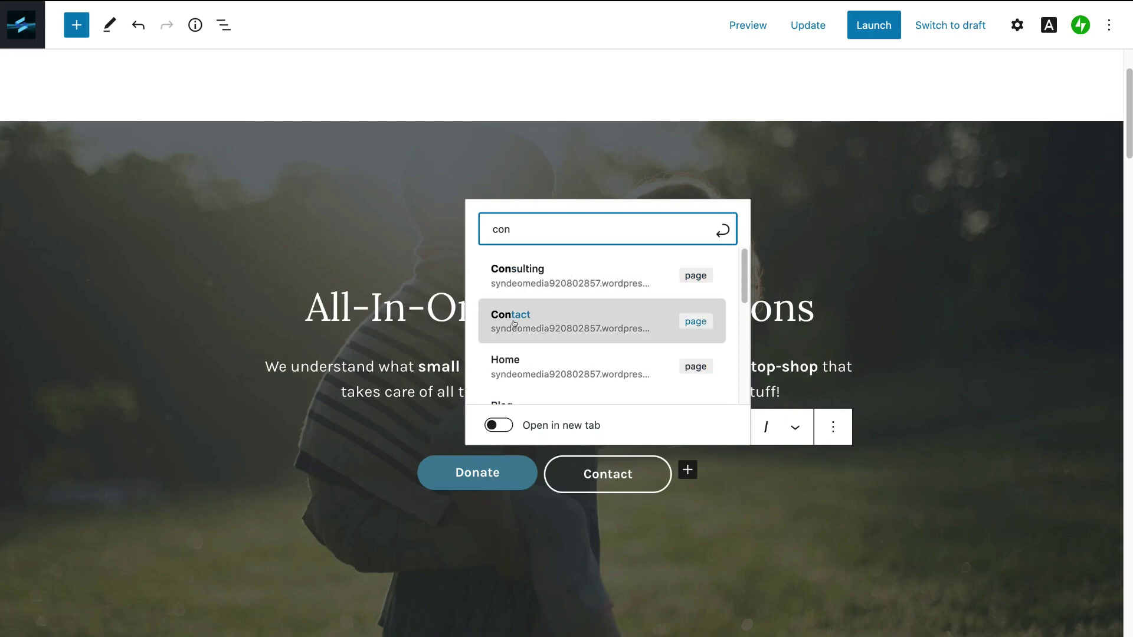
{"action": "left_click", "coordinate": [538, 322]}
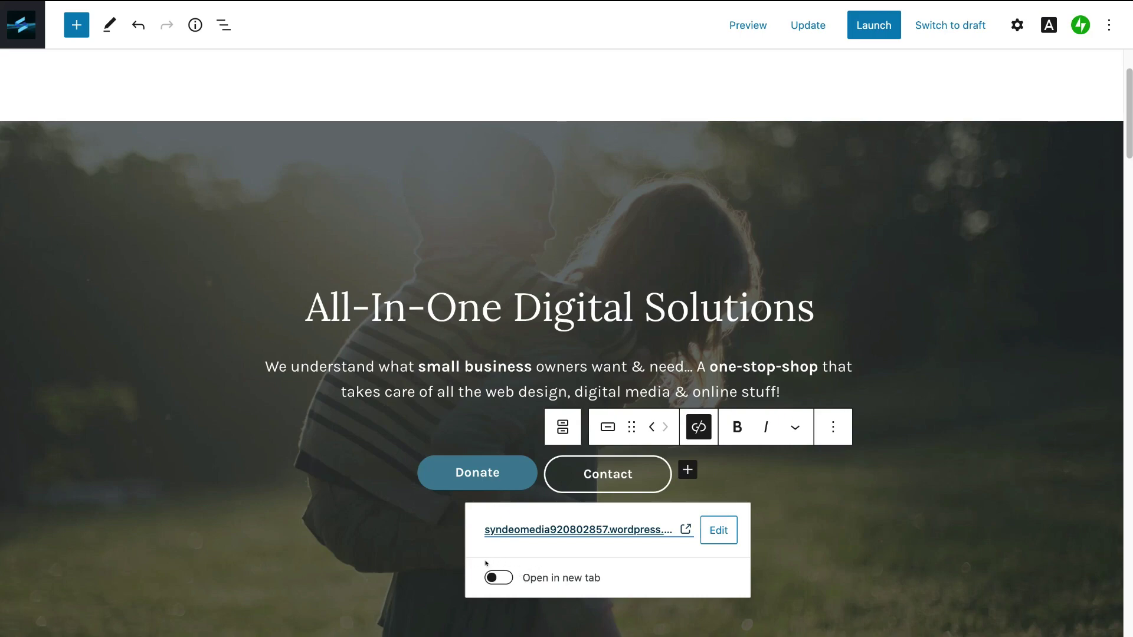
Step: Relabel the hero's Donate button as "Services" and link it to the Services page
{"action": "left_click", "coordinate": [479, 479]}
{"action": "double_click", "coordinate": [494, 472]}
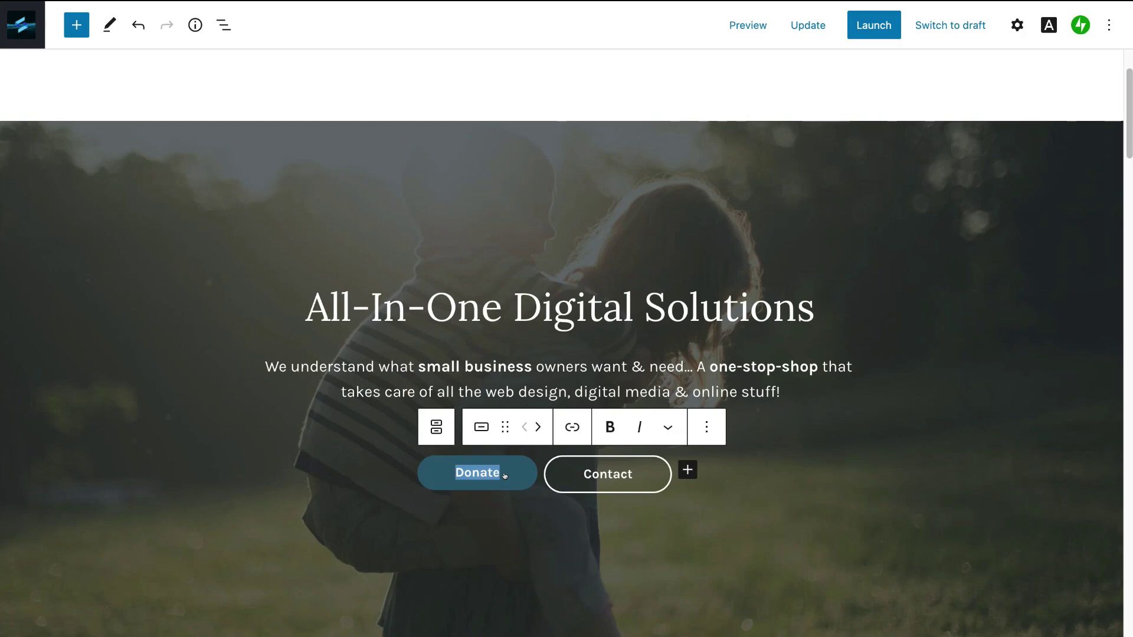
{"action": "type", "text": "Services"}
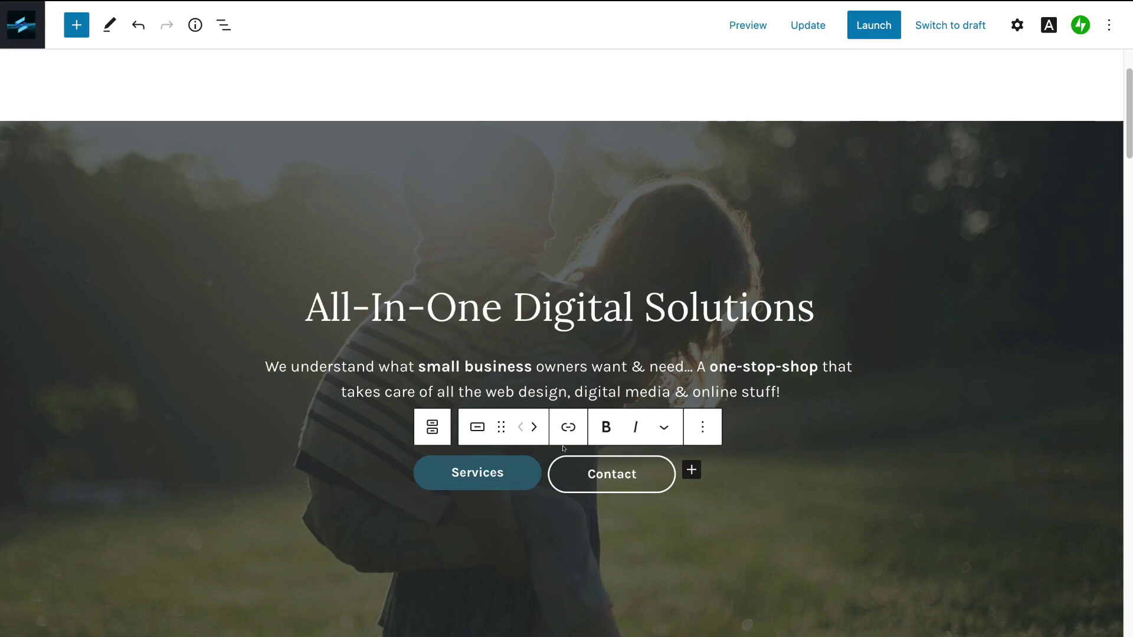
{"action": "left_click", "coordinate": [567, 426]}
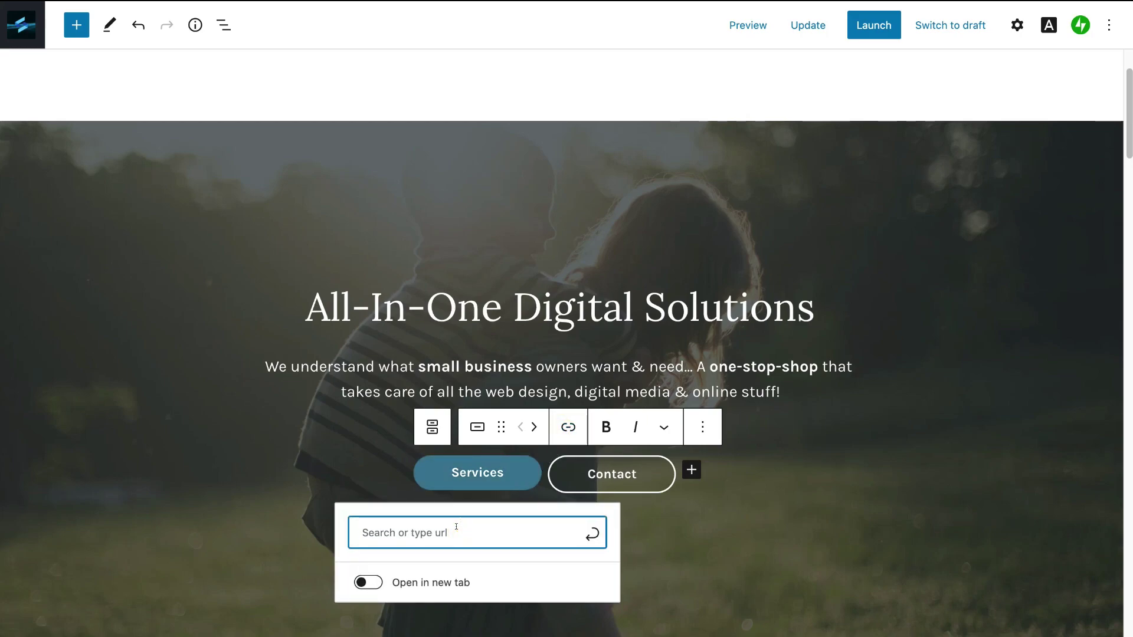
{"action": "type", "text": "ser"}
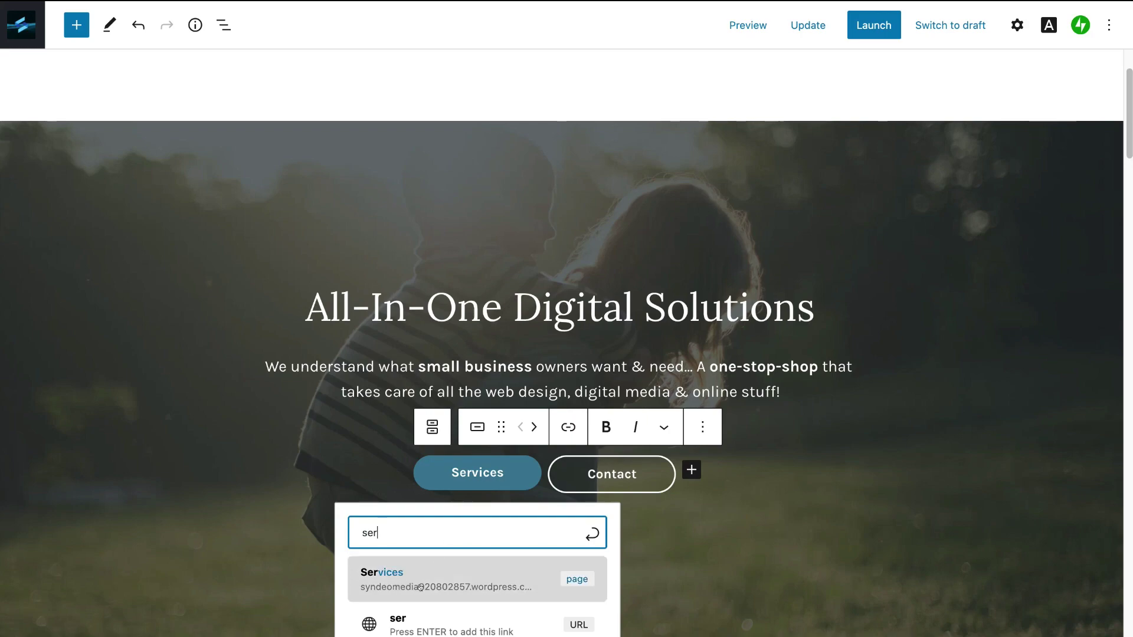
{"action": "left_click", "coordinate": [489, 584]}
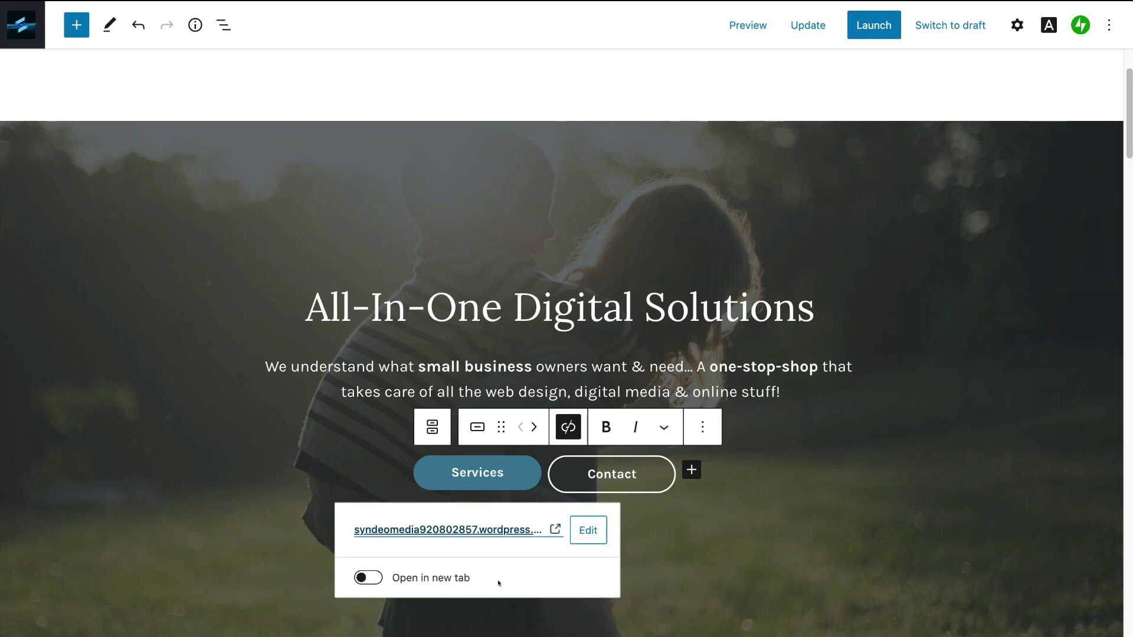
{"action": "left_click", "coordinate": [743, 555]}
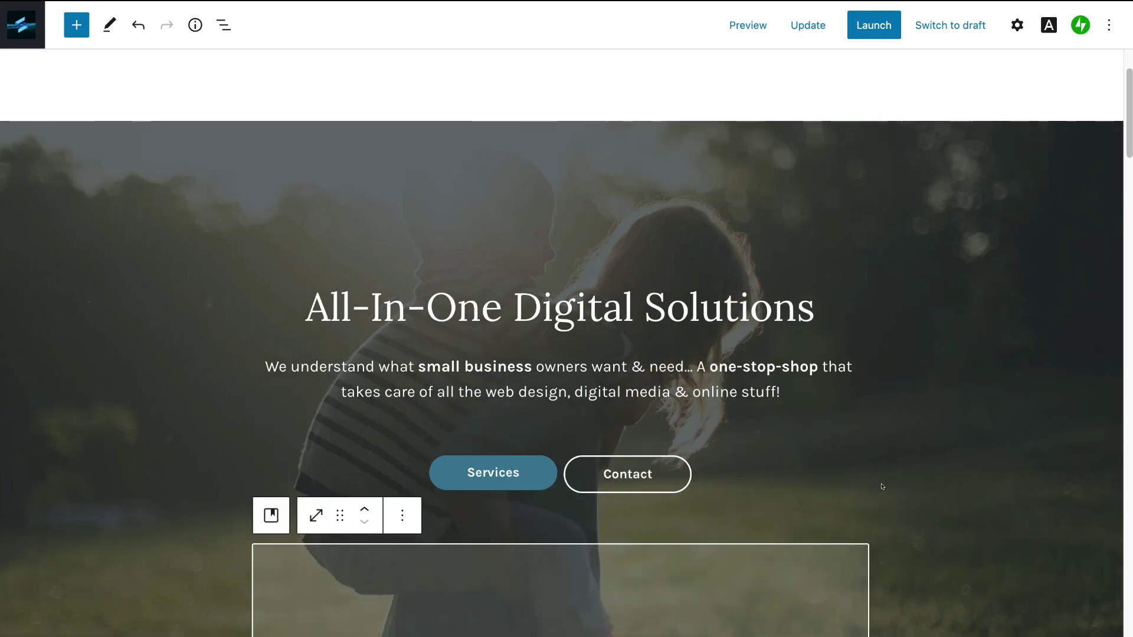
Step: Try moving the hero's buttons block above the paragraph, and return it below the text
{"action": "left_click", "coordinate": [632, 425]}
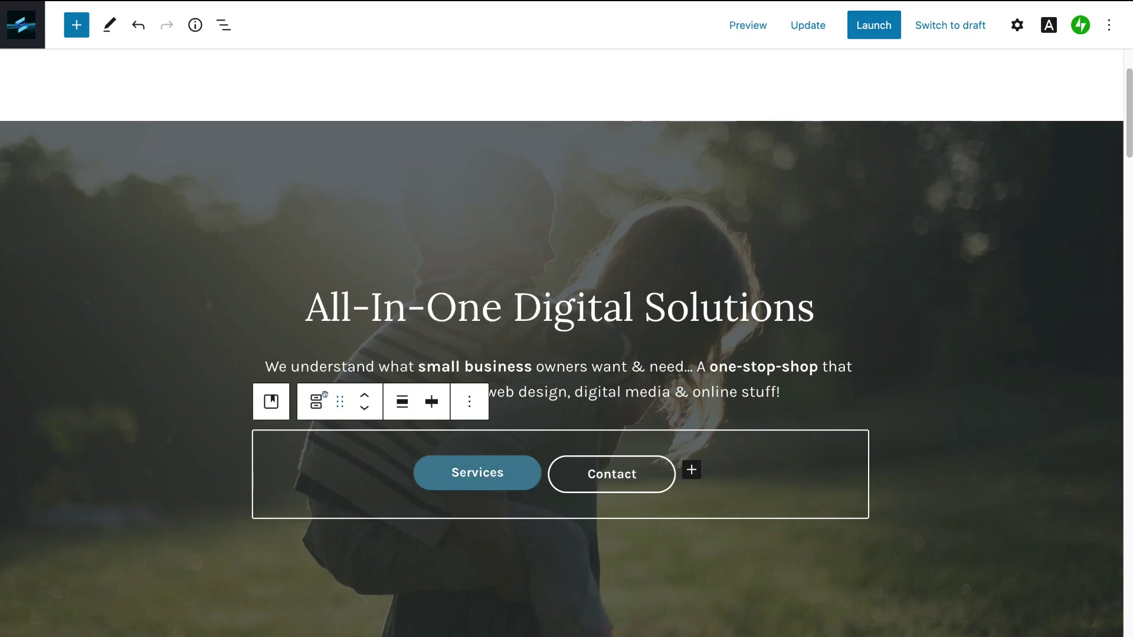
{"action": "left_click_drag", "start_coordinate": [340, 401], "coordinate": [370, 382]}
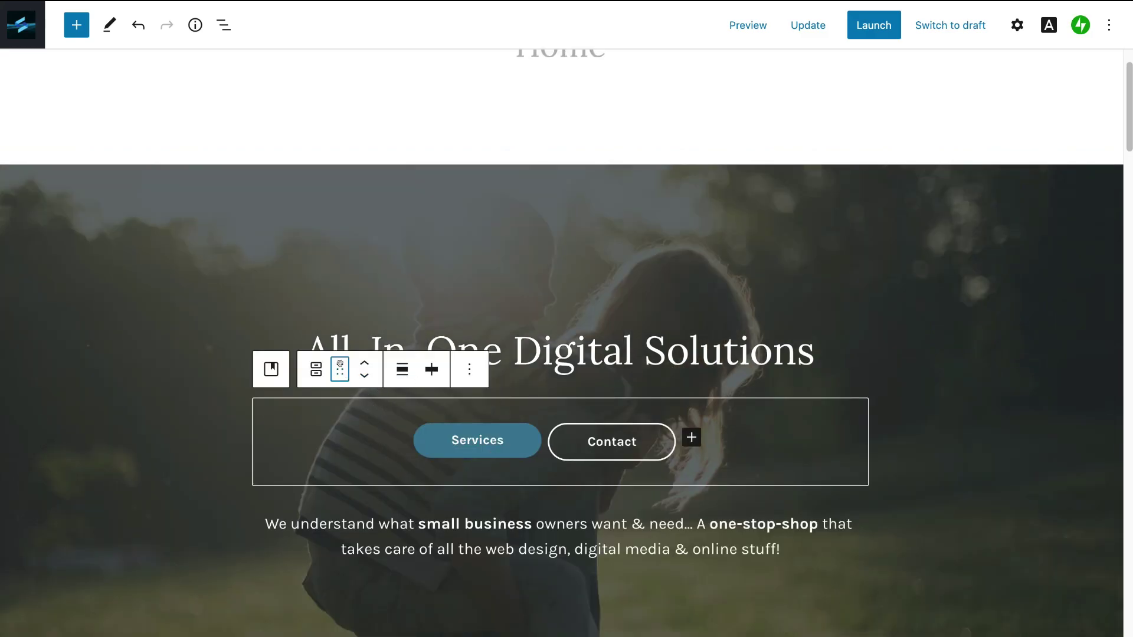
{"action": "left_click_drag", "start_coordinate": [339, 369], "coordinate": [402, 318]}
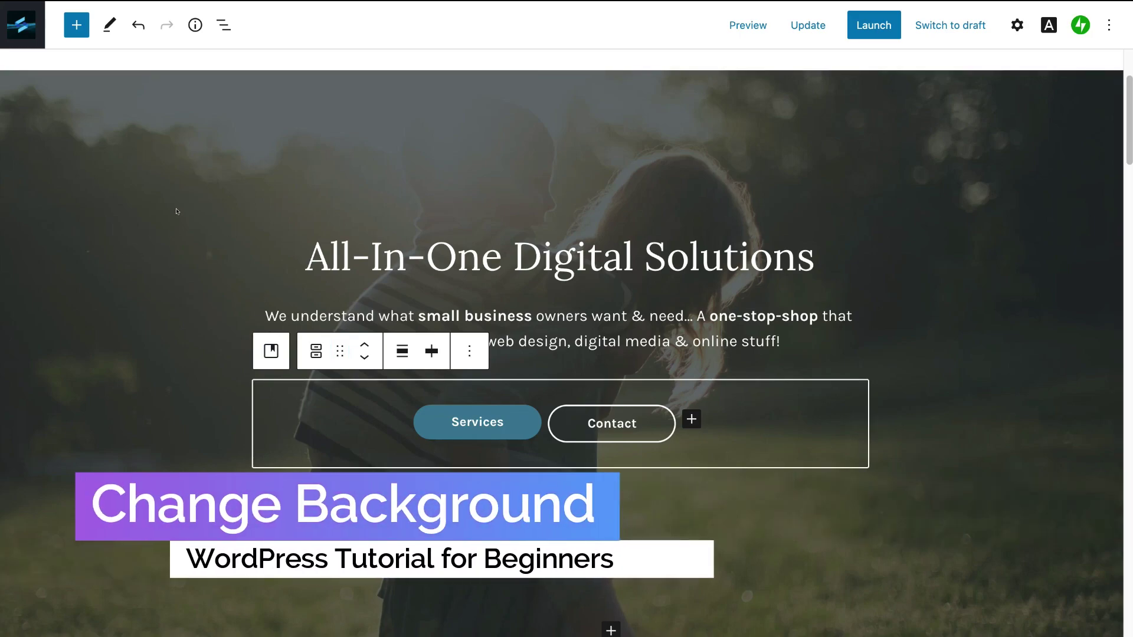
Step: Replace the hero's background with the Pexels free photo of a desk with a computer monitor and plants, found by searching "Marketing"
{"action": "left_click", "coordinate": [107, 159]}
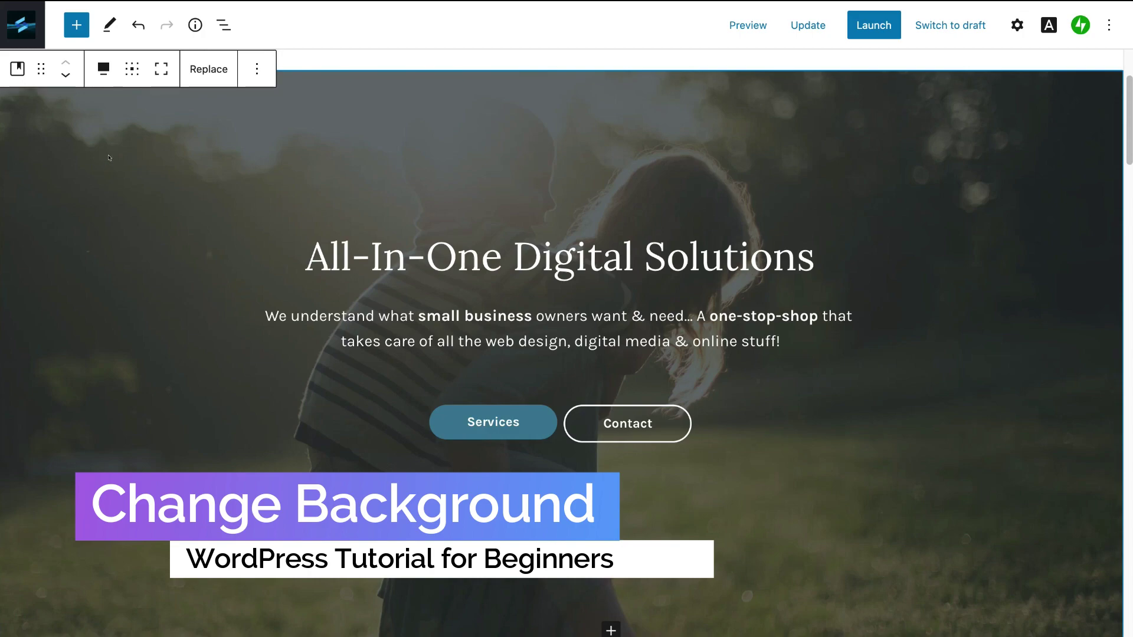
{"action": "left_click", "coordinate": [209, 69]}
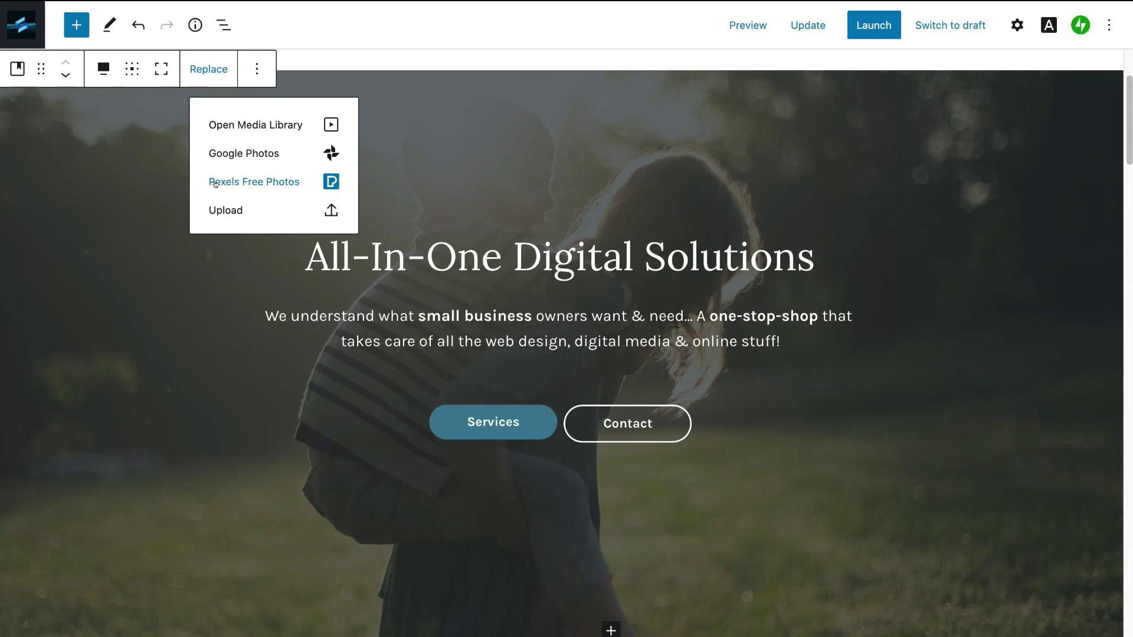
{"action": "left_click", "coordinate": [269, 184]}
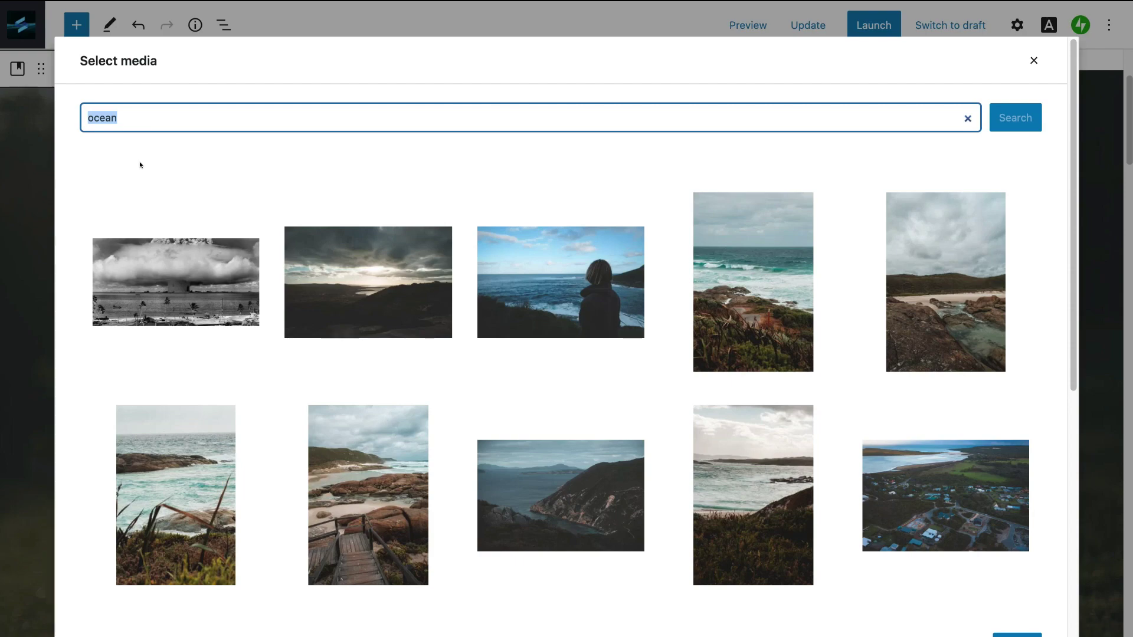
{"action": "double_click", "coordinate": [147, 115]}
{"action": "type", "text": "Marketing"}
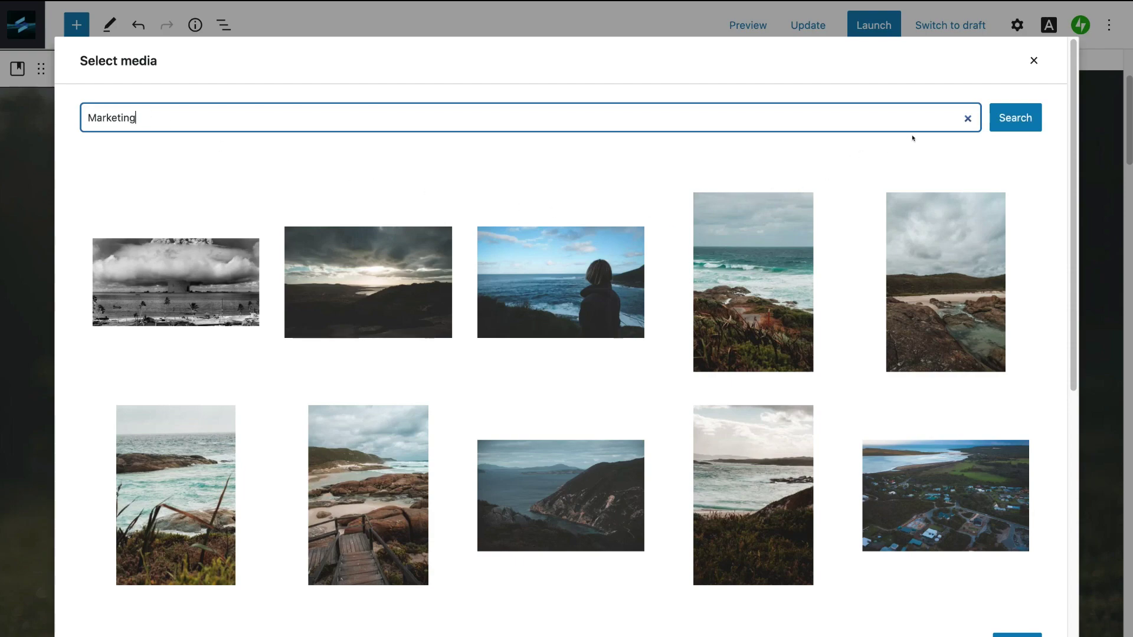
{"action": "left_click", "coordinate": [1015, 117]}
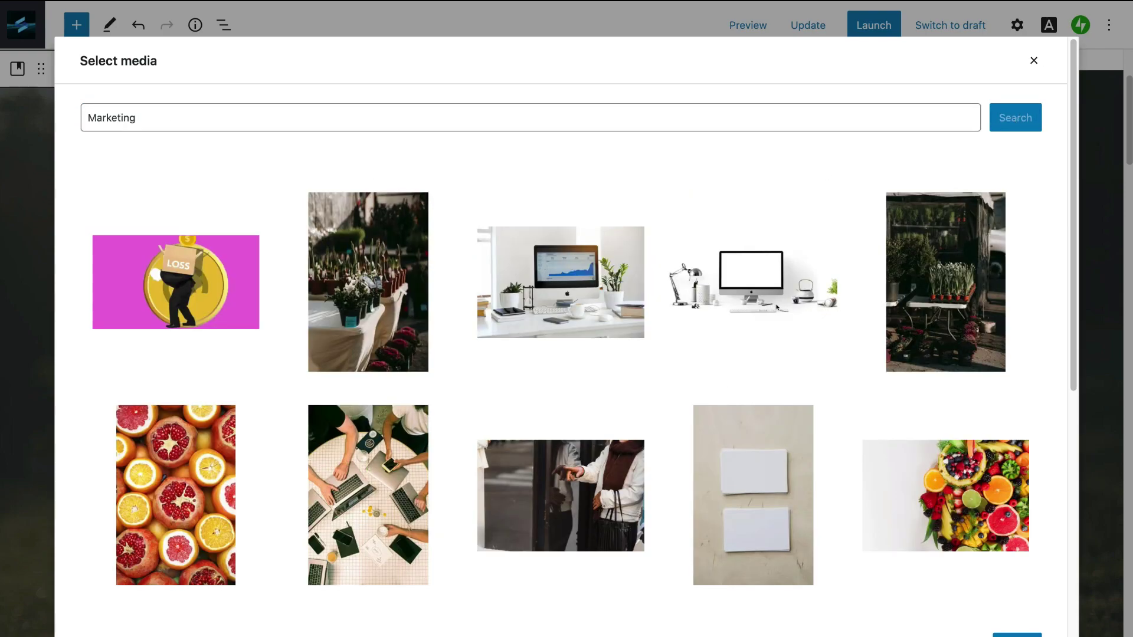
{"action": "left_click", "coordinate": [599, 282]}
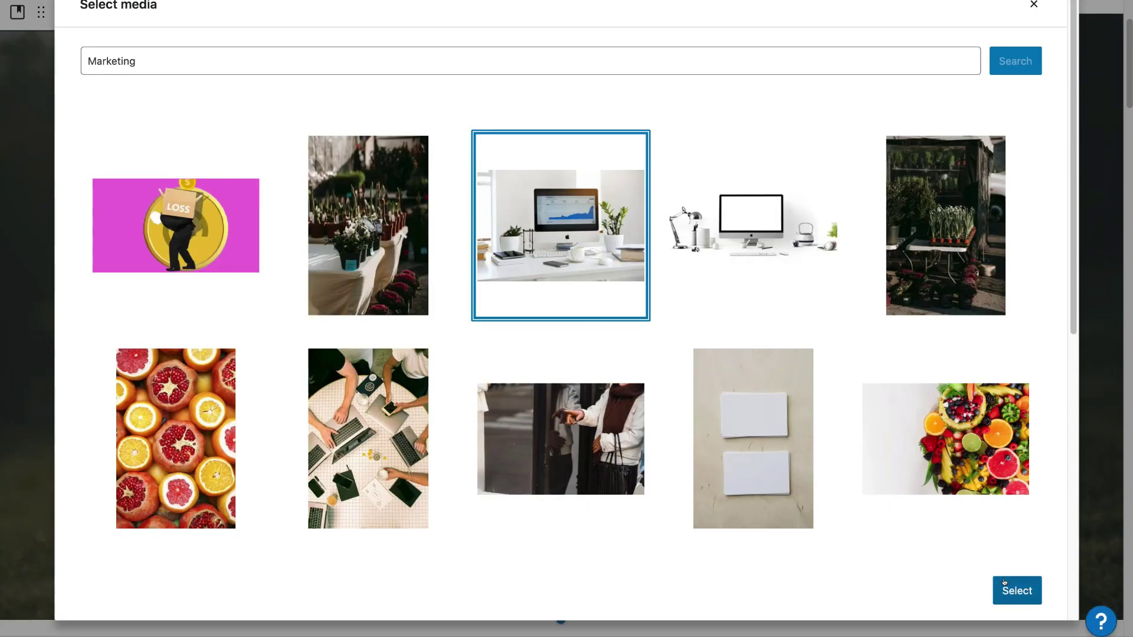
{"action": "left_click", "coordinate": [1007, 587]}
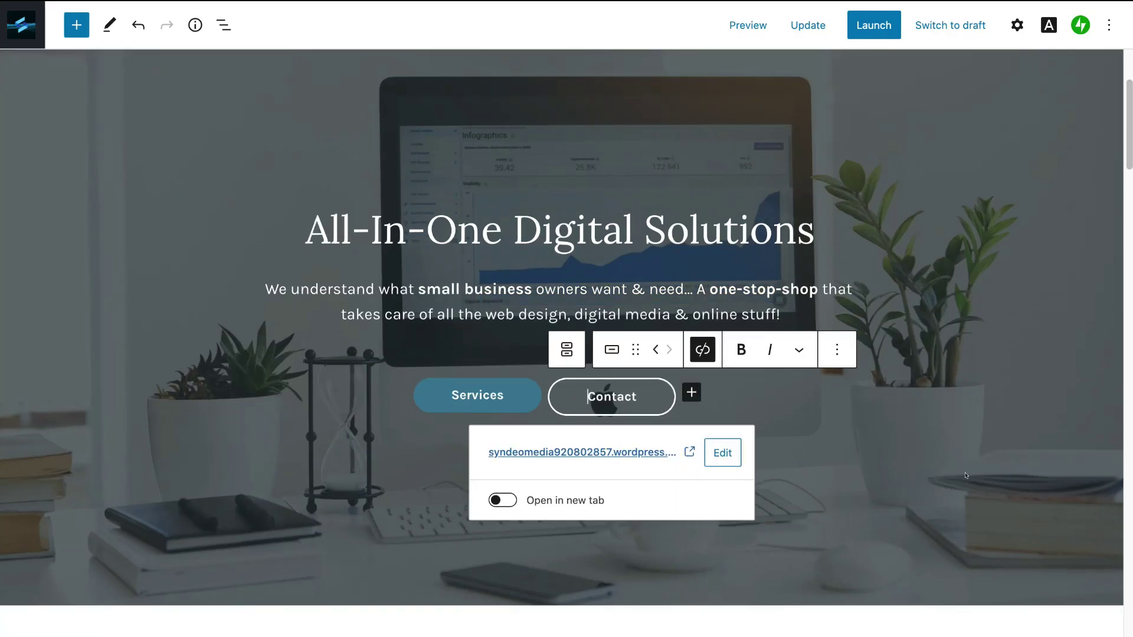
Step: Replace the About Us section's paragraph with the company description beginning "First of all, we call ourselves a digital business development group"
{"action": "scroll", "coordinate": [965, 476], "scroll_direction": "down", "scroll_amount": 2}
{"action": "scroll", "coordinate": [966, 476], "scroll_direction": "down", "scroll_amount": 6}
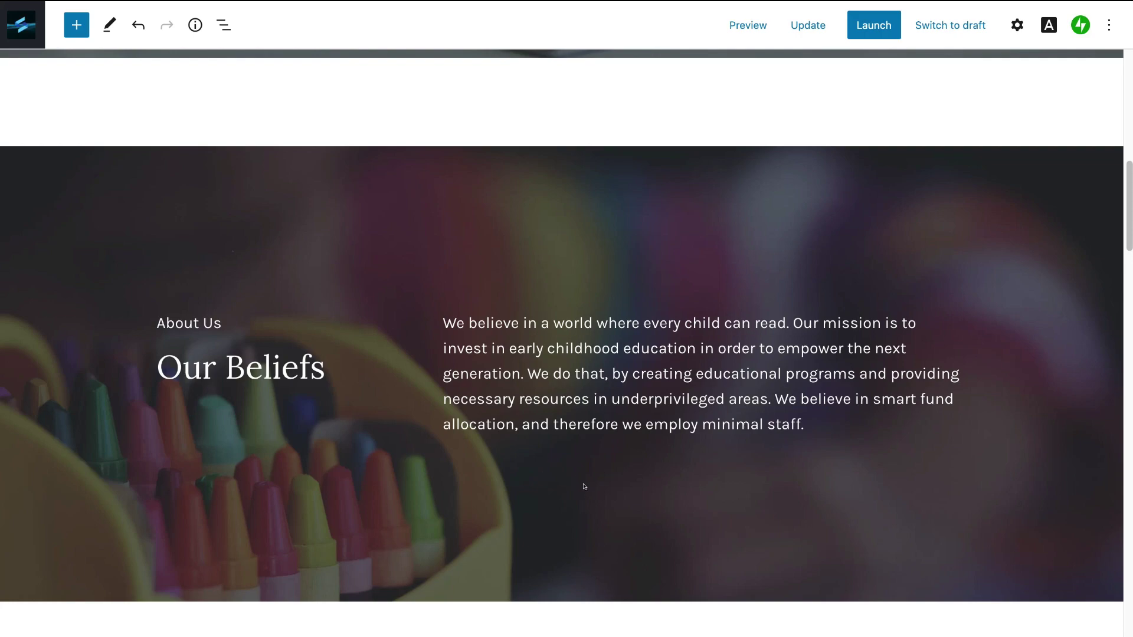
{"action": "triple_click", "coordinate": [655, 426]}
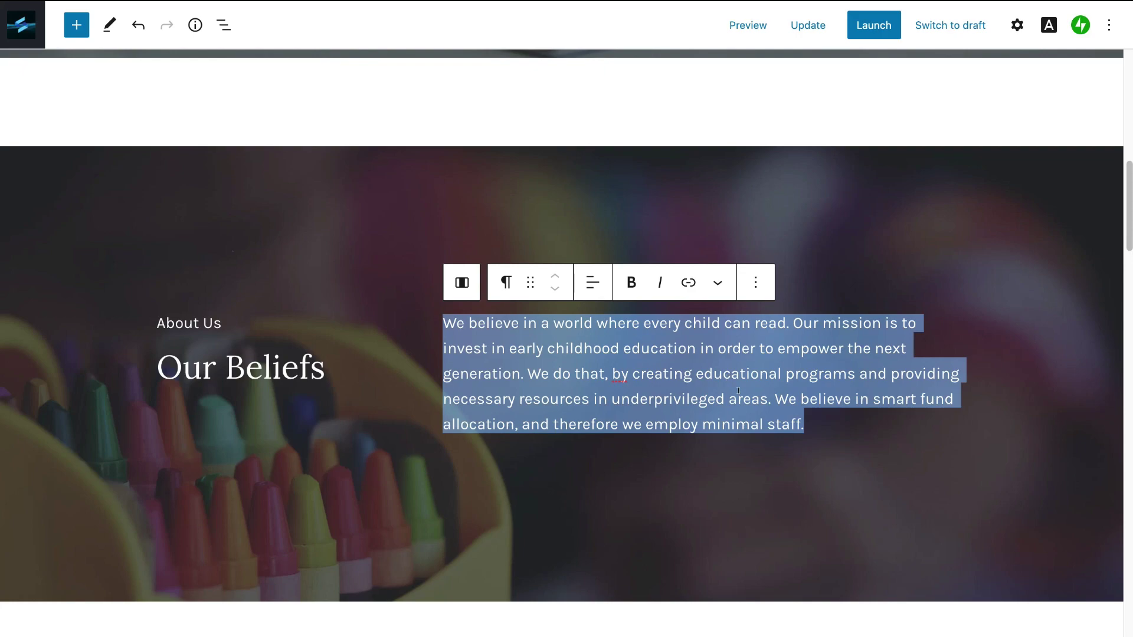
{"action": "key", "text": "ctrl+v"}
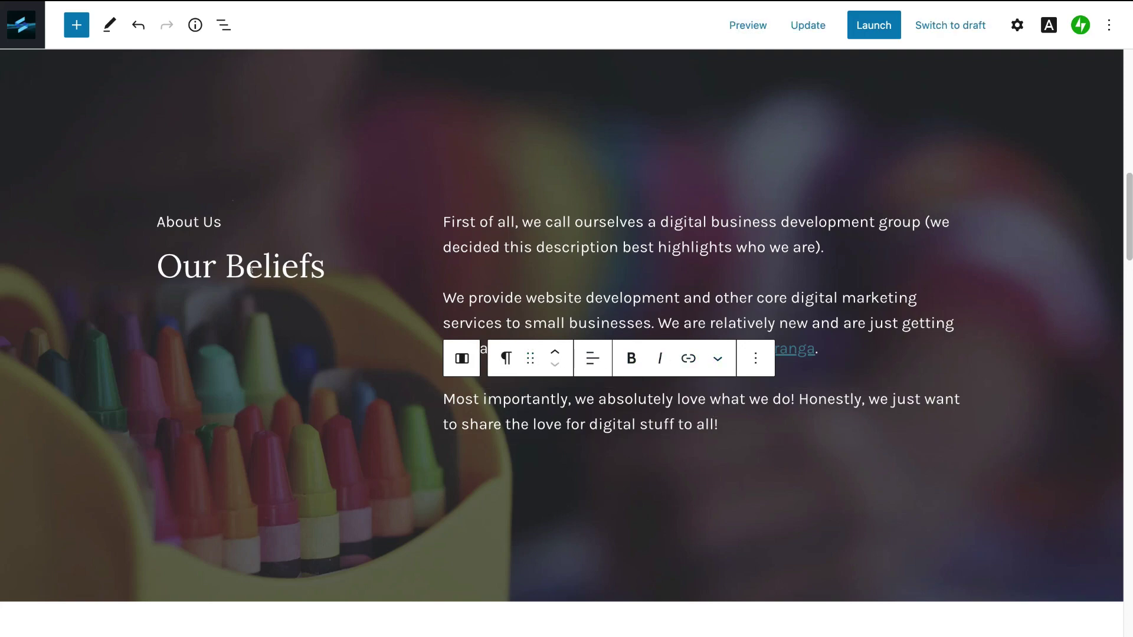
Step: Change the About Us section's "Our Beliefs" heading to "Digital Love"
{"action": "triple_click", "coordinate": [250, 270]}
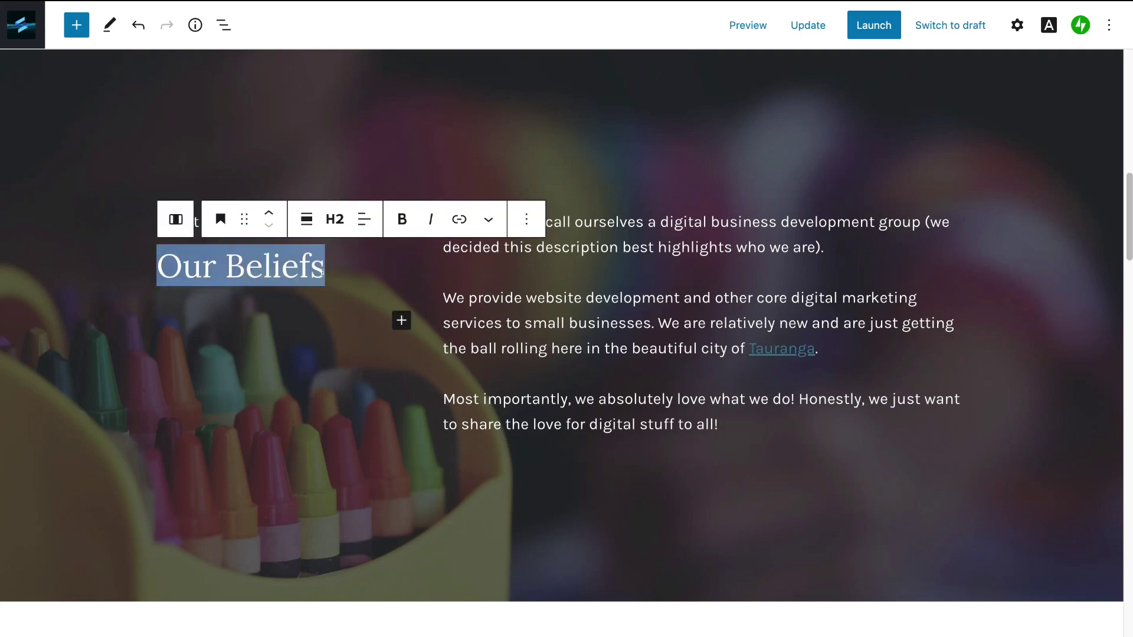
{"action": "type", "text": "Digital Love"}
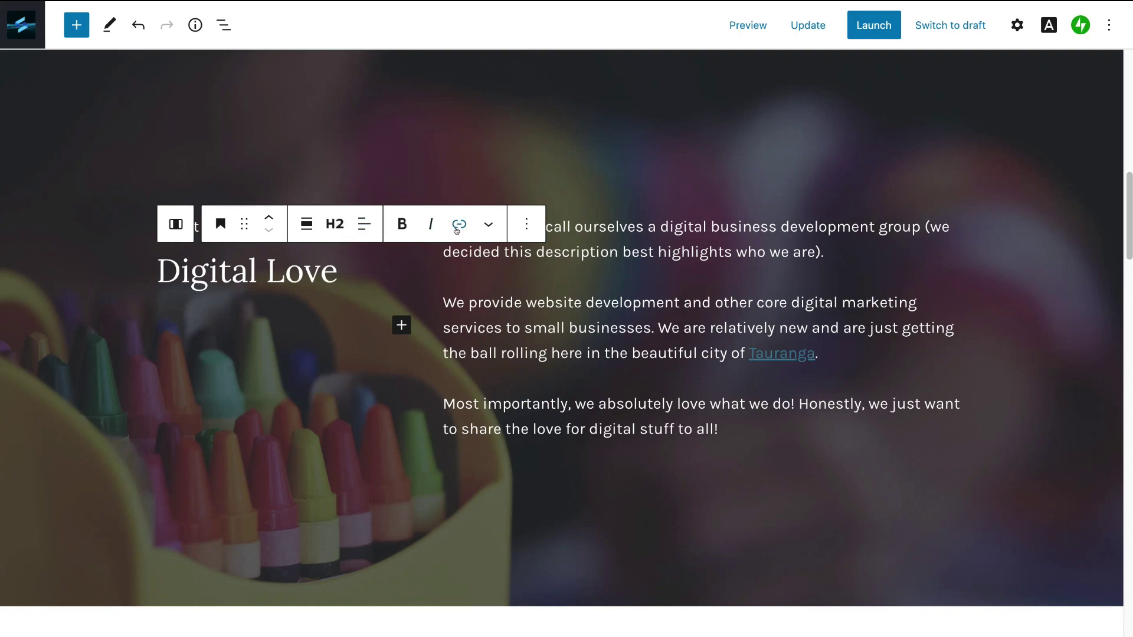
{"action": "left_click", "coordinate": [525, 224]}
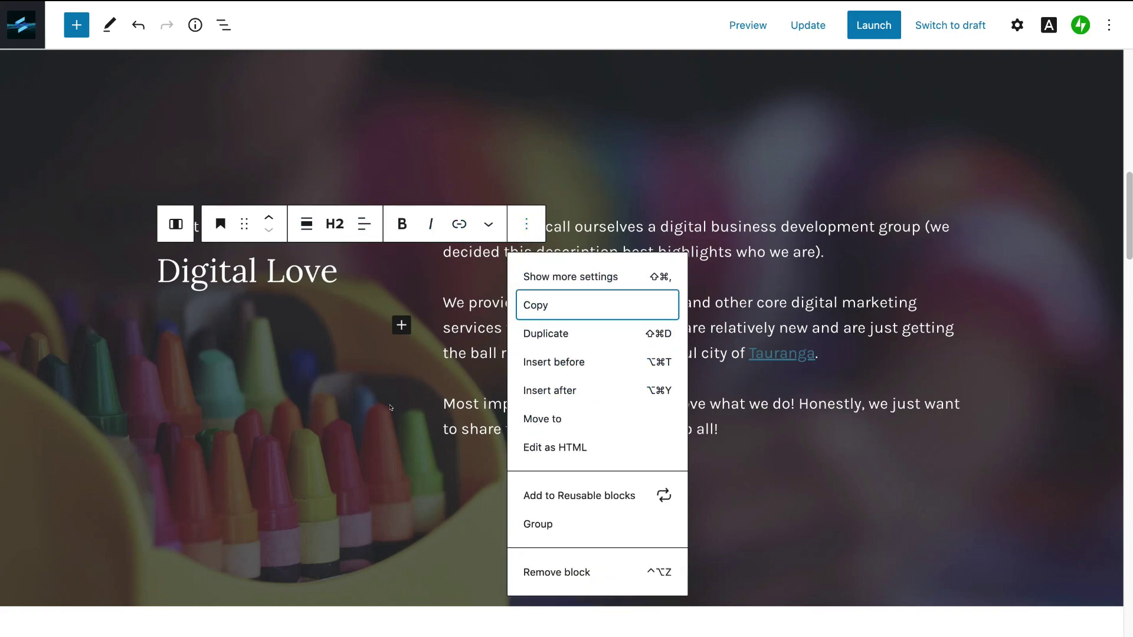
{"action": "left_click", "coordinate": [523, 316]}
{"action": "left_click", "coordinate": [361, 270]}
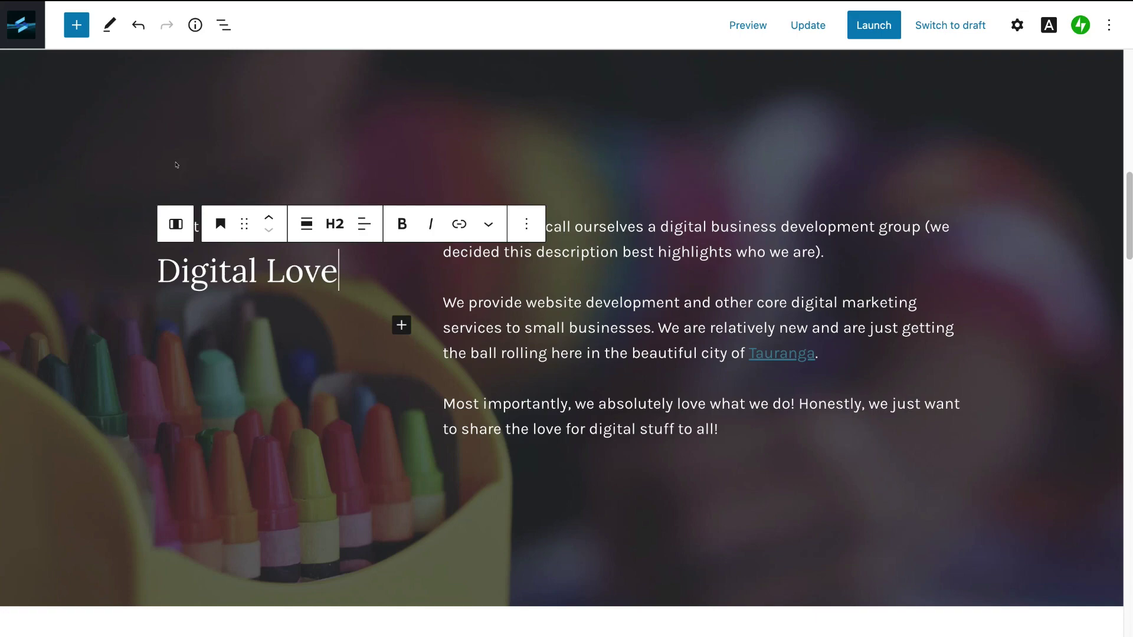
Step: Replace the About Us section's background with the Pexels photo of a woman reading a notebook beside envelopes, found by searching "Business"
{"action": "left_click", "coordinate": [94, 149]}
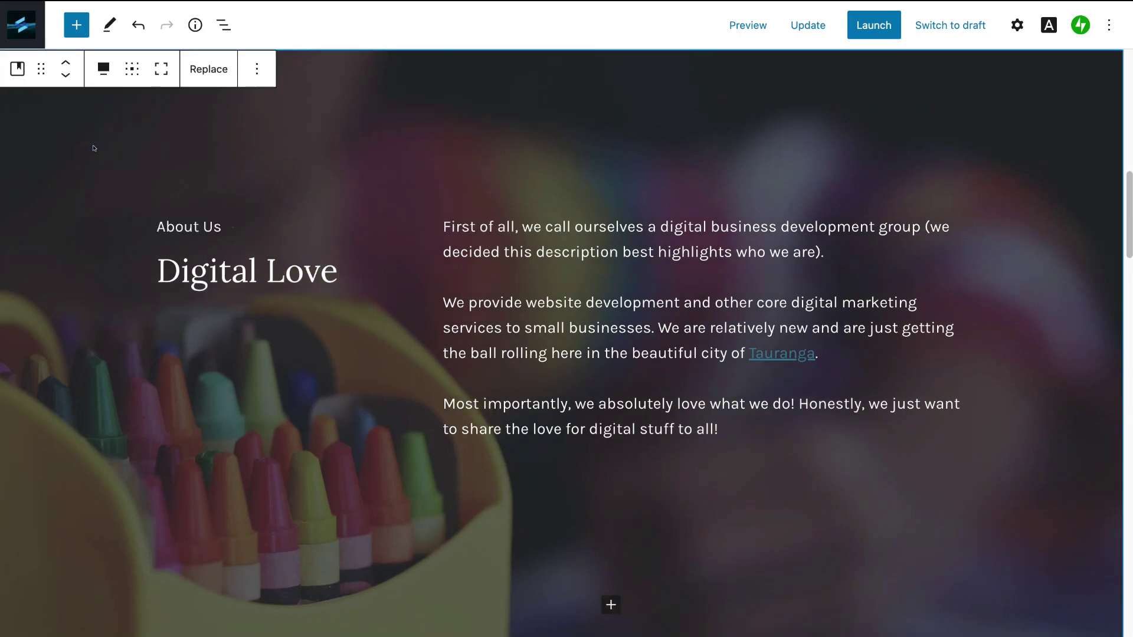
{"action": "left_click", "coordinate": [209, 71]}
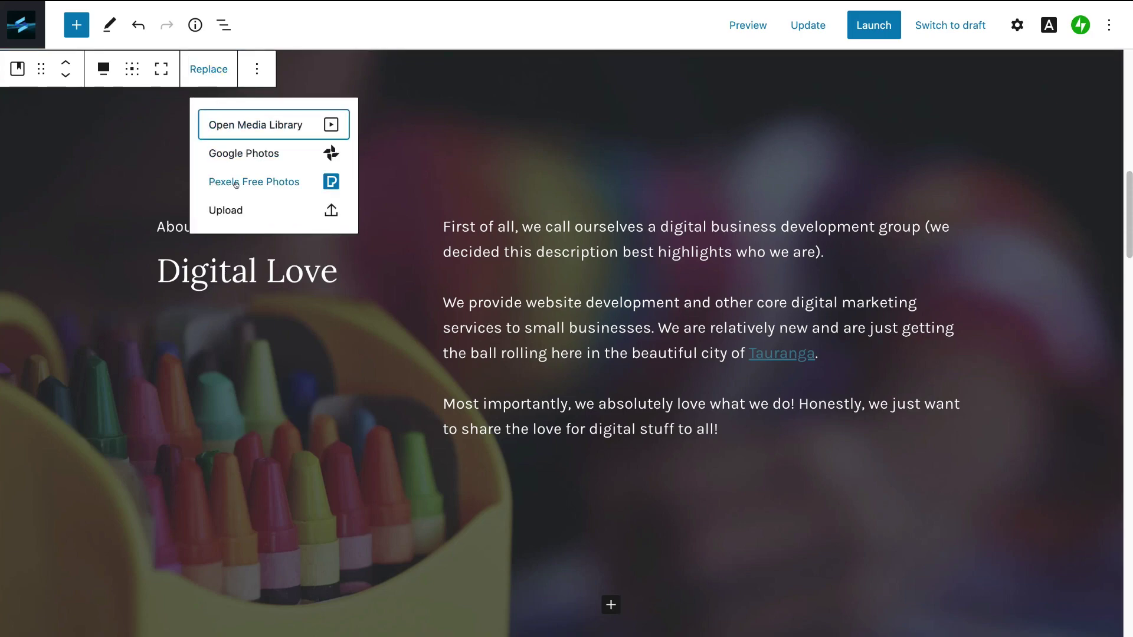
{"action": "left_click", "coordinate": [264, 182]}
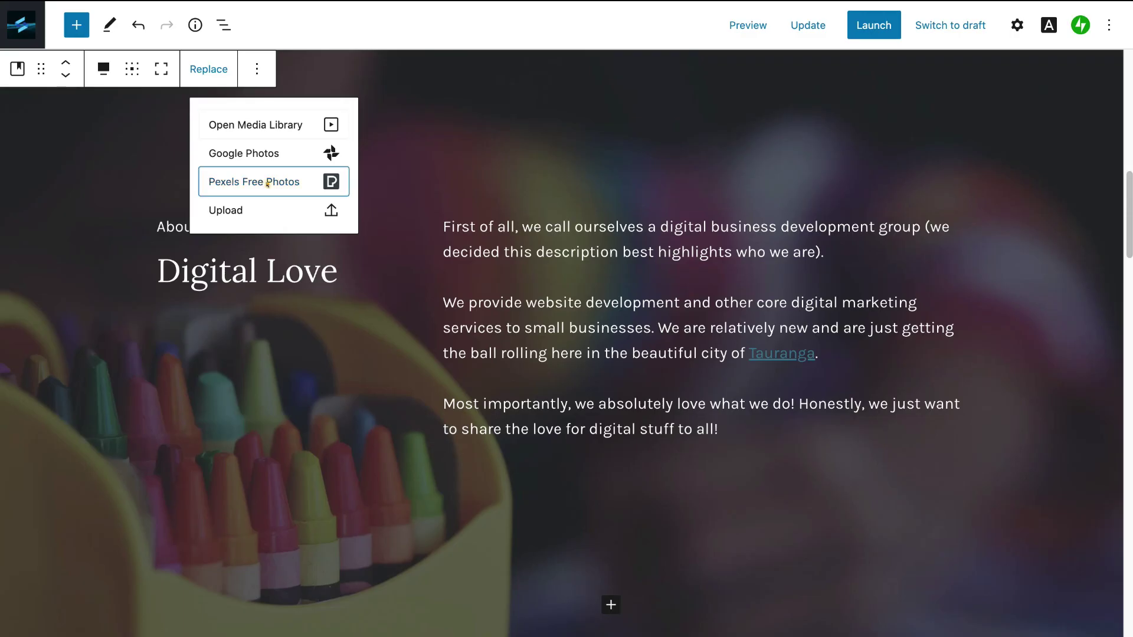
{"action": "type", "text": "Business"}
{"action": "left_click", "coordinate": [1014, 118]}
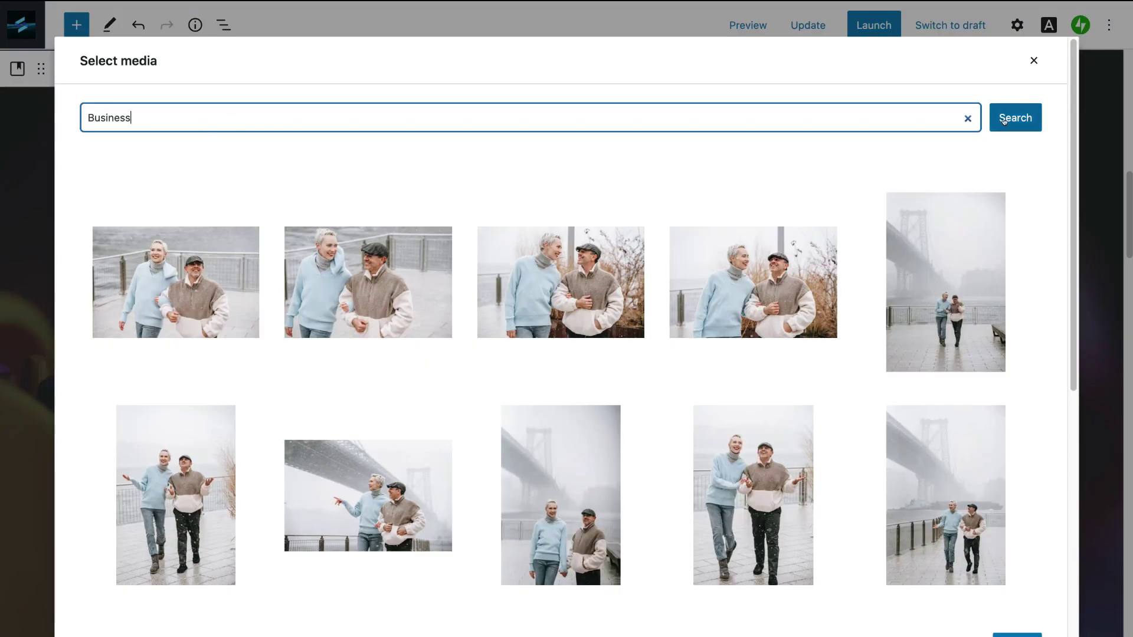
{"action": "scroll", "coordinate": [857, 299], "scroll_direction": "down", "scroll_amount": 2}
{"action": "scroll", "coordinate": [856, 299], "scroll_direction": "down", "scroll_amount": 7}
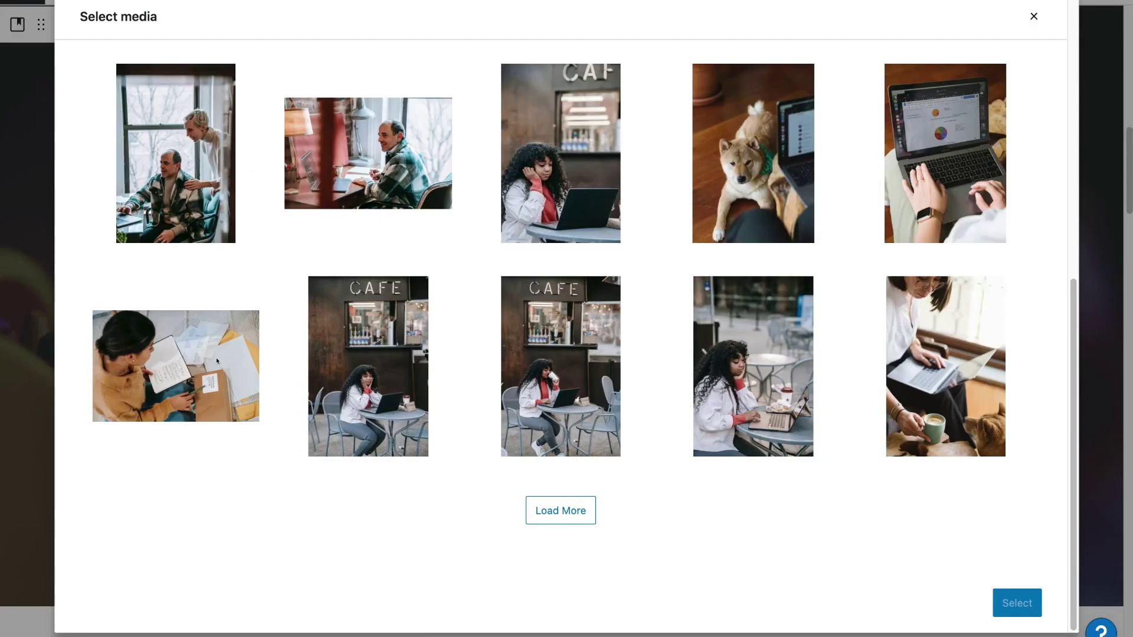
{"action": "left_click", "coordinate": [217, 361]}
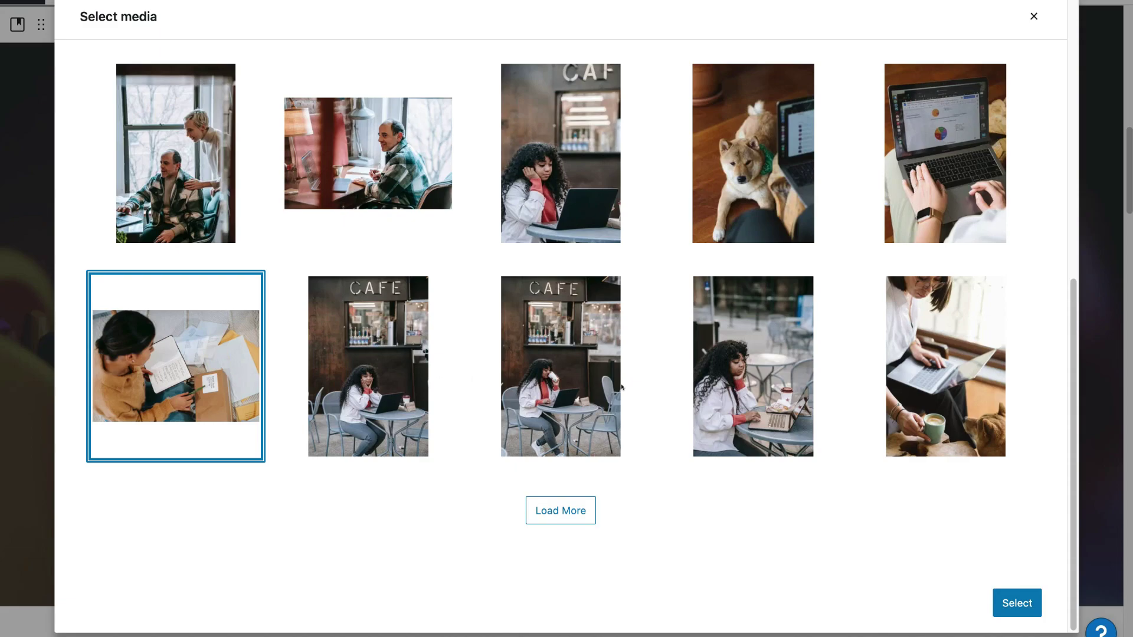
{"action": "left_click", "coordinate": [1005, 596]}
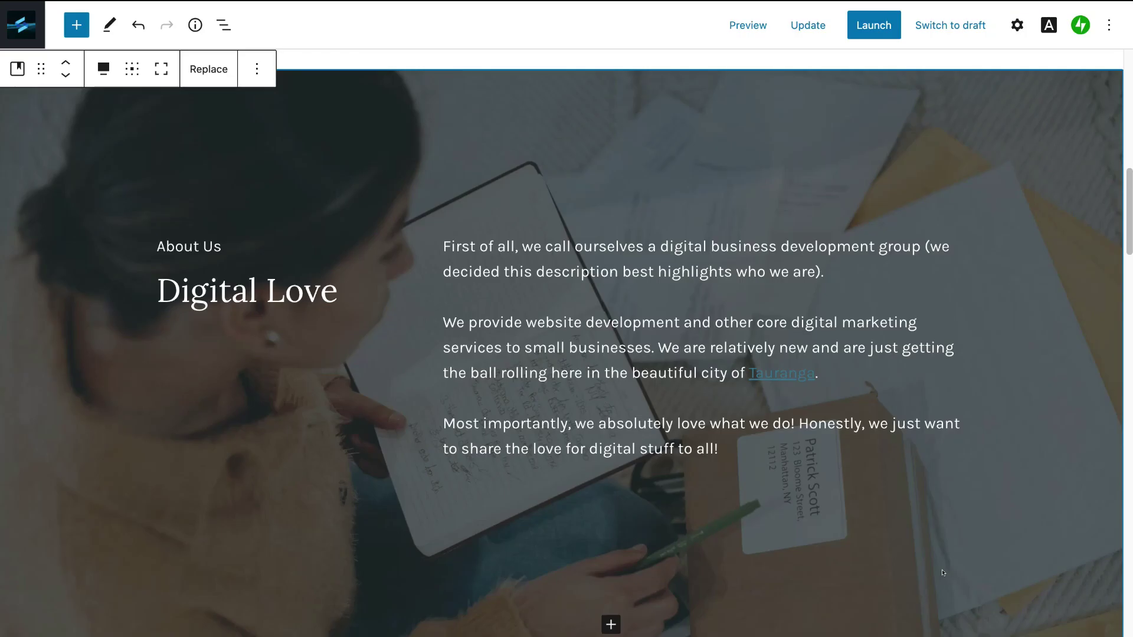
Step: Change the "How You Can Help" heading to "Why Us"
{"action": "scroll", "coordinate": [942, 573], "scroll_direction": "down", "scroll_amount": 15}
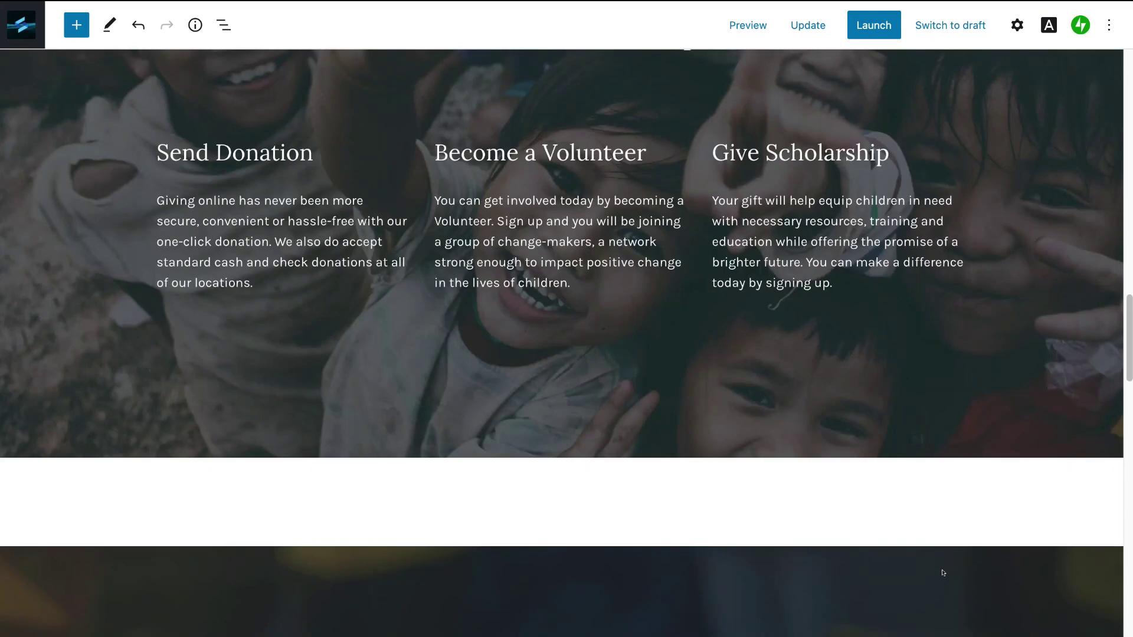
{"action": "scroll", "coordinate": [942, 573], "scroll_direction": "up", "scroll_amount": 3}
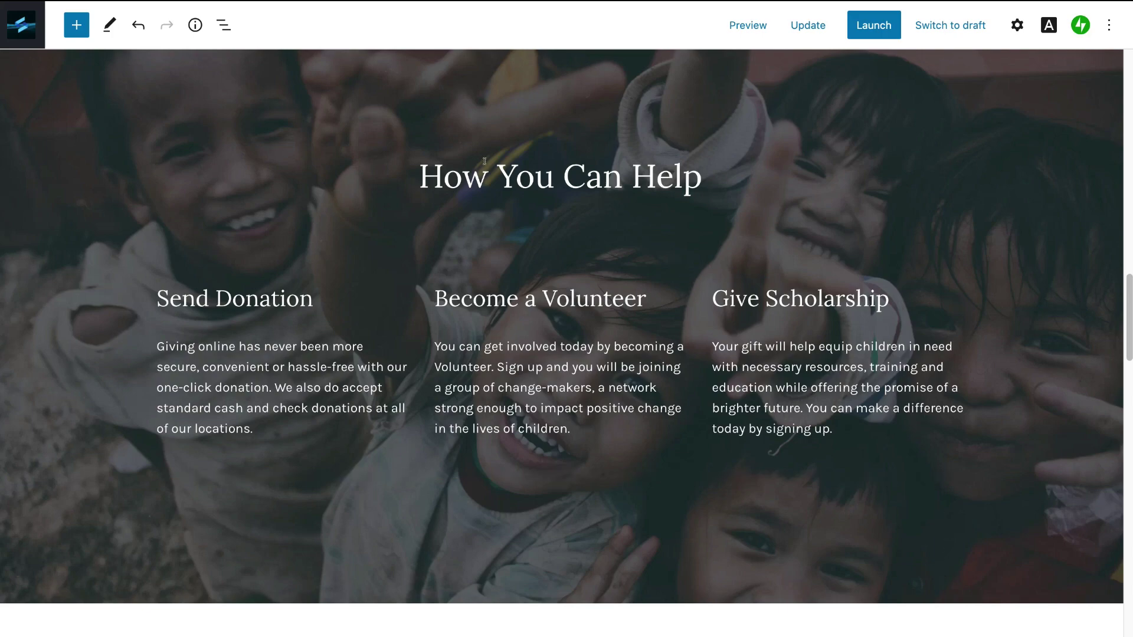
{"action": "triple_click", "coordinate": [491, 168]}
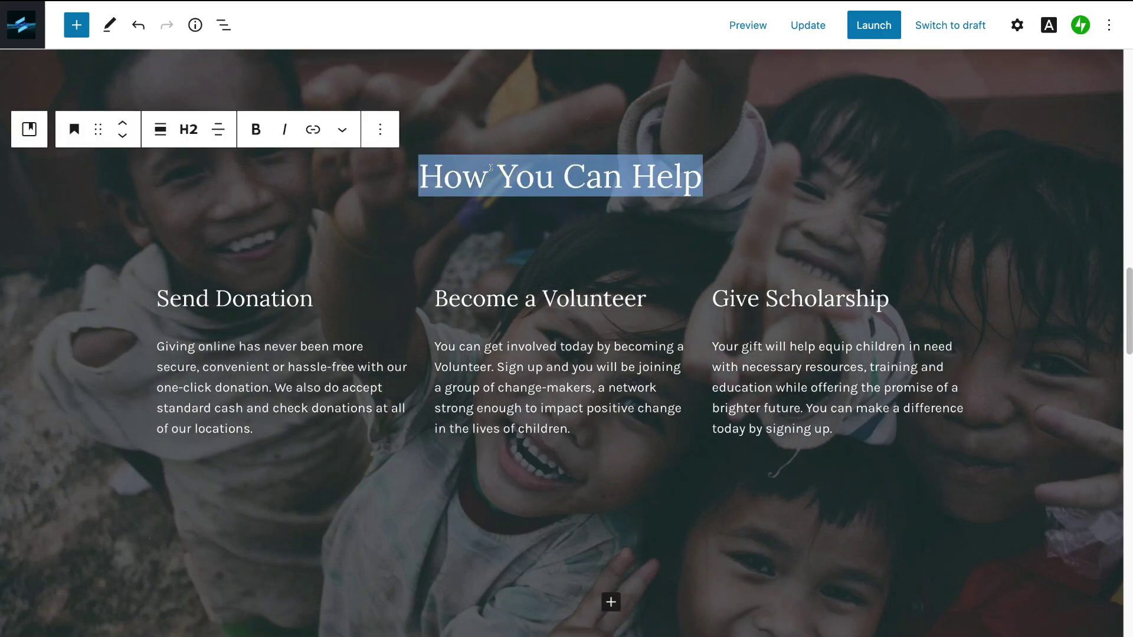
{"action": "type", "text": "Why Us"}
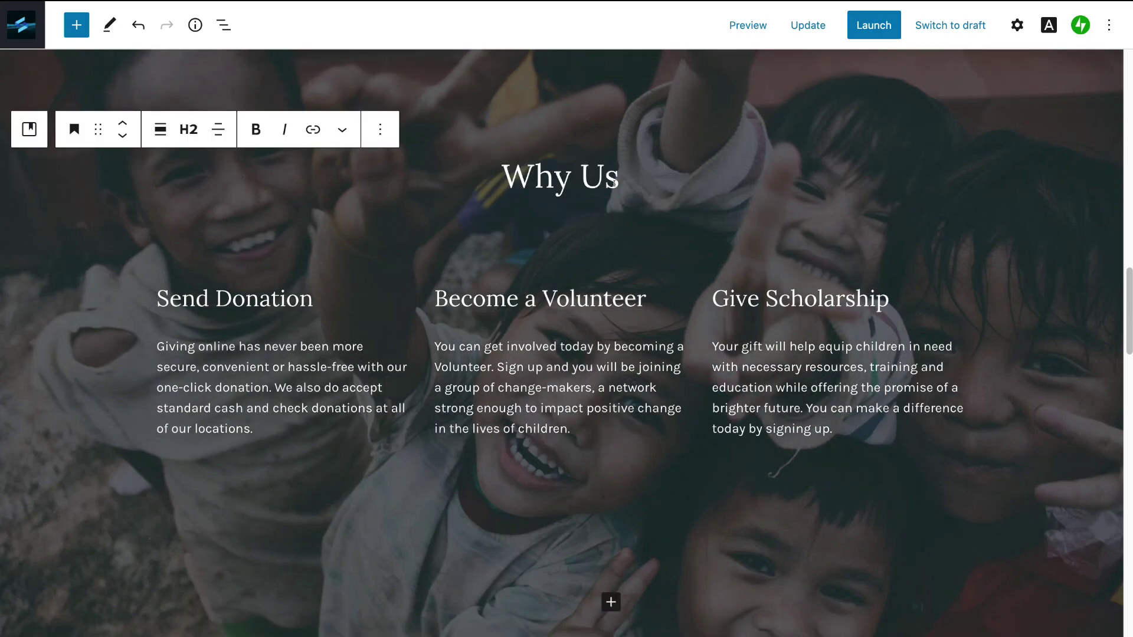
Step: Retitle the Why Us section's three columns "Professional", "Package Solutions" and "Results Focused", and replace their descriptions with the company's own text
{"action": "left_click", "coordinate": [285, 299]}
{"action": "left_click", "coordinate": [565, 301]}
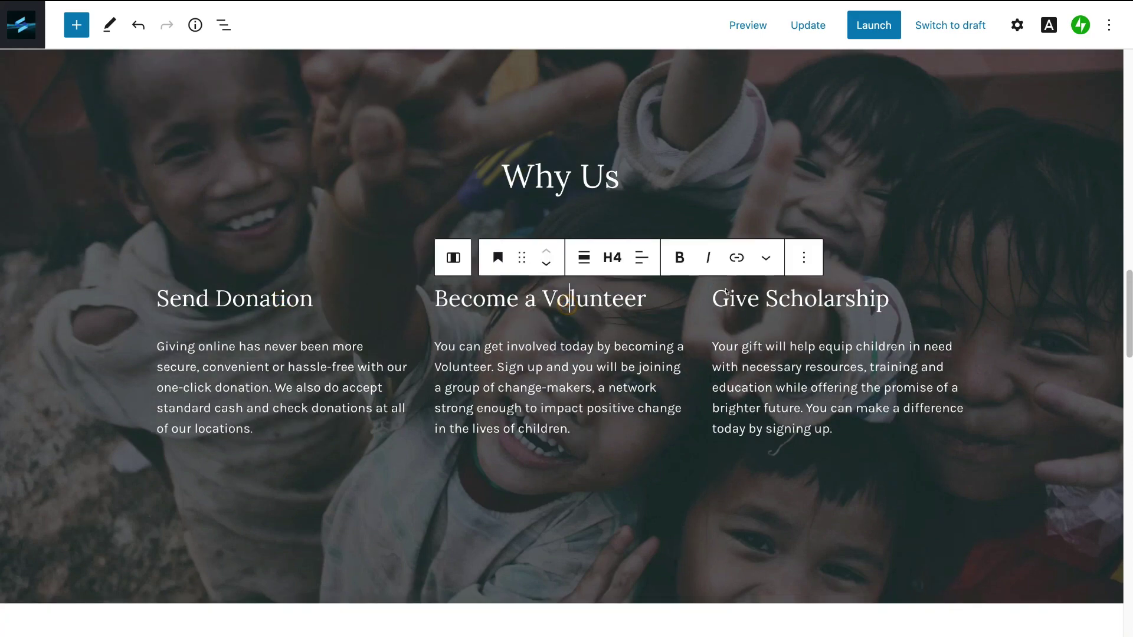
{"action": "left_click", "coordinate": [805, 299]}
{"action": "left_click", "coordinate": [827, 375]}
{"action": "left_click", "coordinate": [573, 372]}
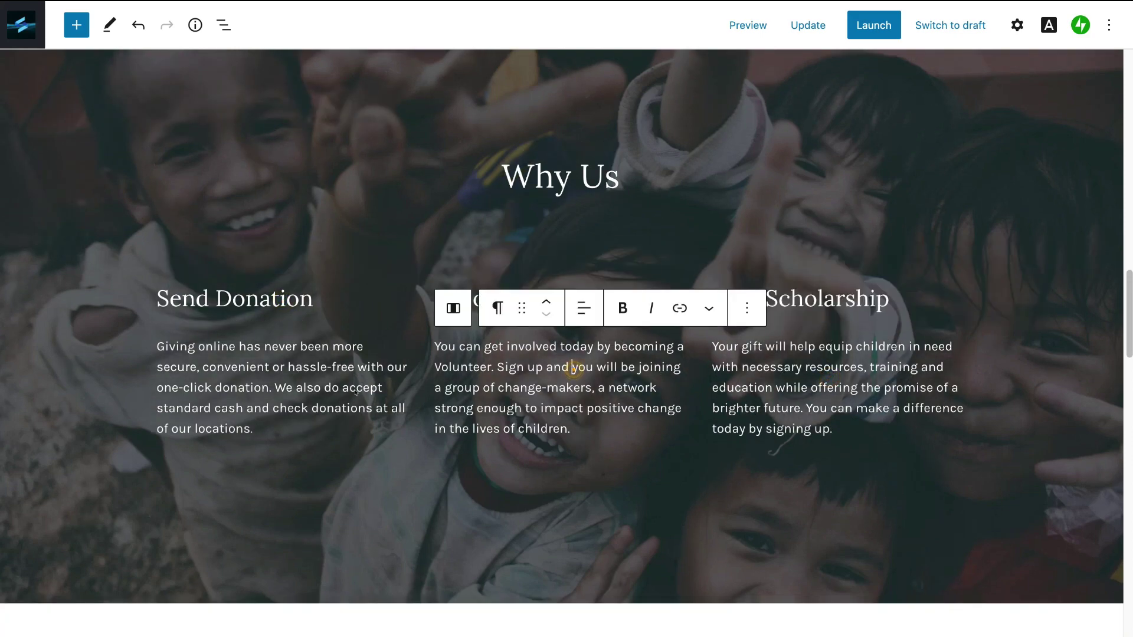
{"action": "left_click", "coordinate": [300, 388]}
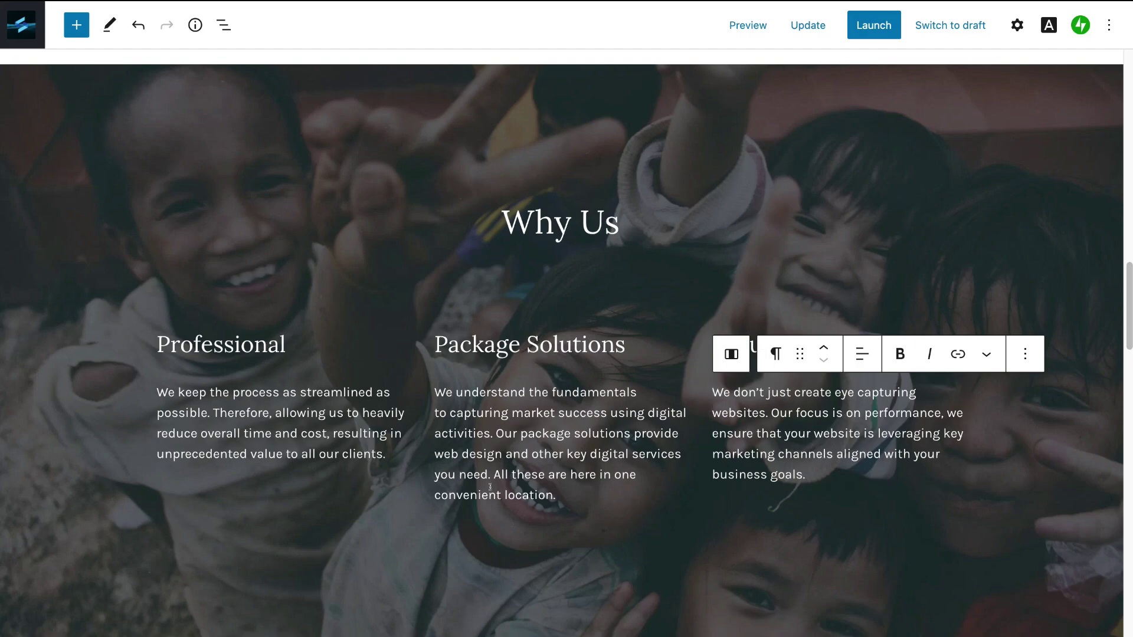
Step: Replace the Why Us section's background with the Pexels free photo of a turquoise lake below red-lit mountains
{"action": "left_click", "coordinate": [100, 180]}
{"action": "left_click", "coordinate": [202, 76]}
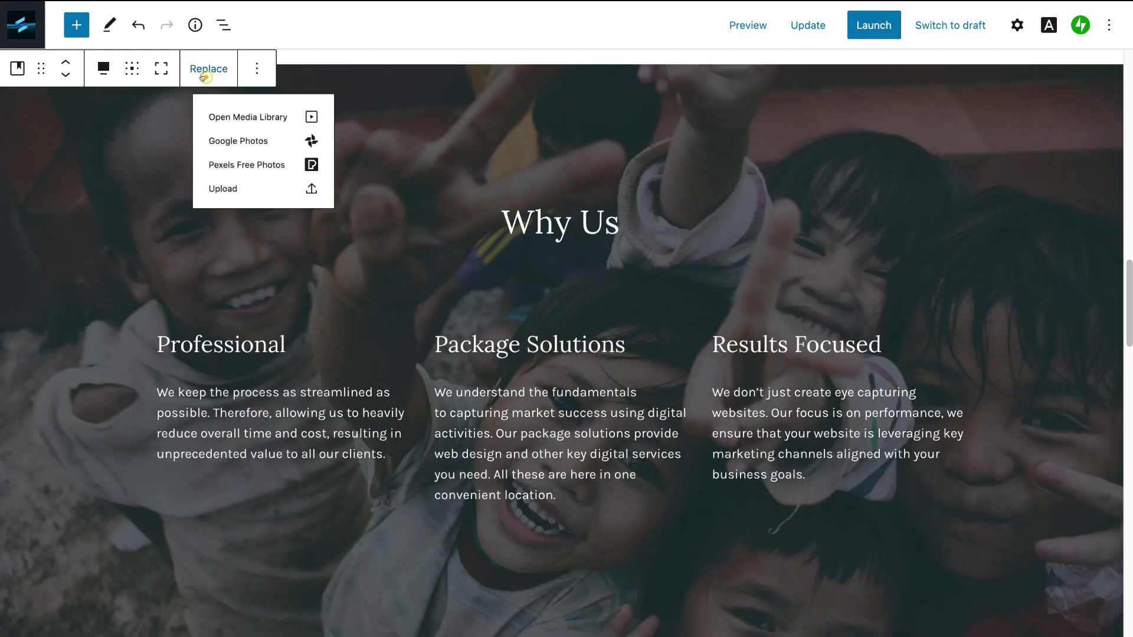
{"action": "left_click", "coordinate": [236, 167]}
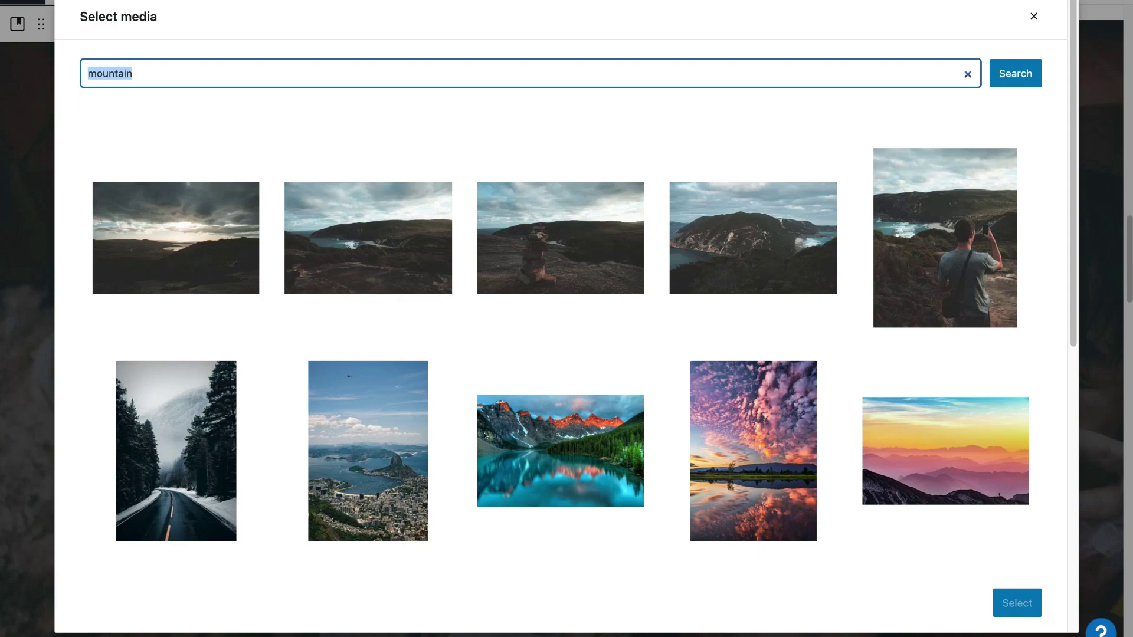
{"action": "left_click", "coordinate": [541, 440]}
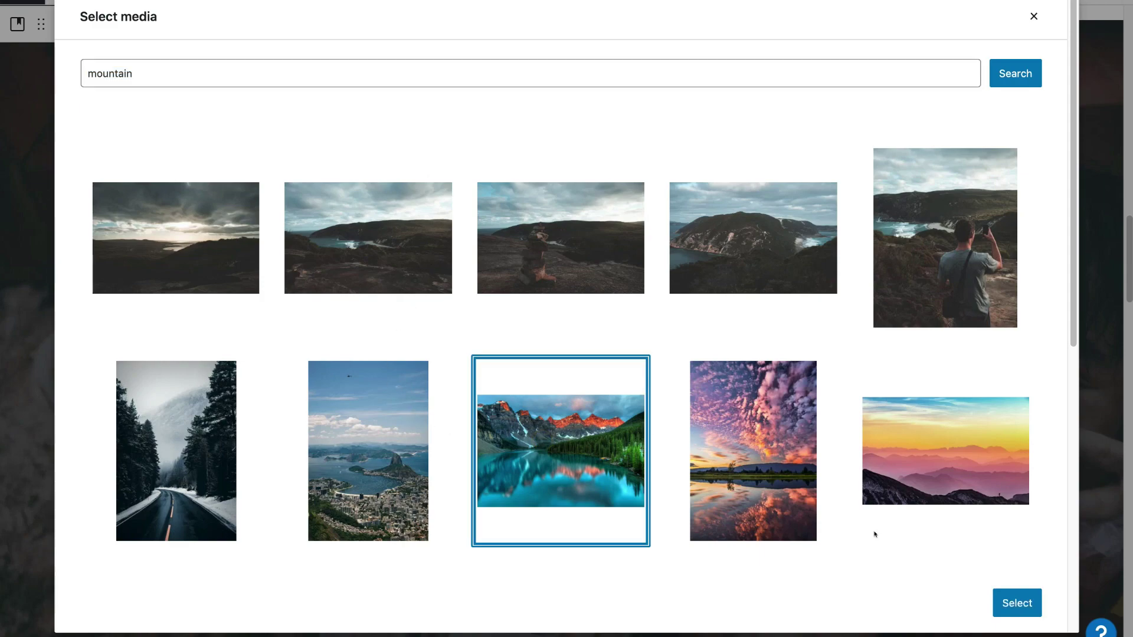
{"action": "left_click", "coordinate": [1030, 604]}
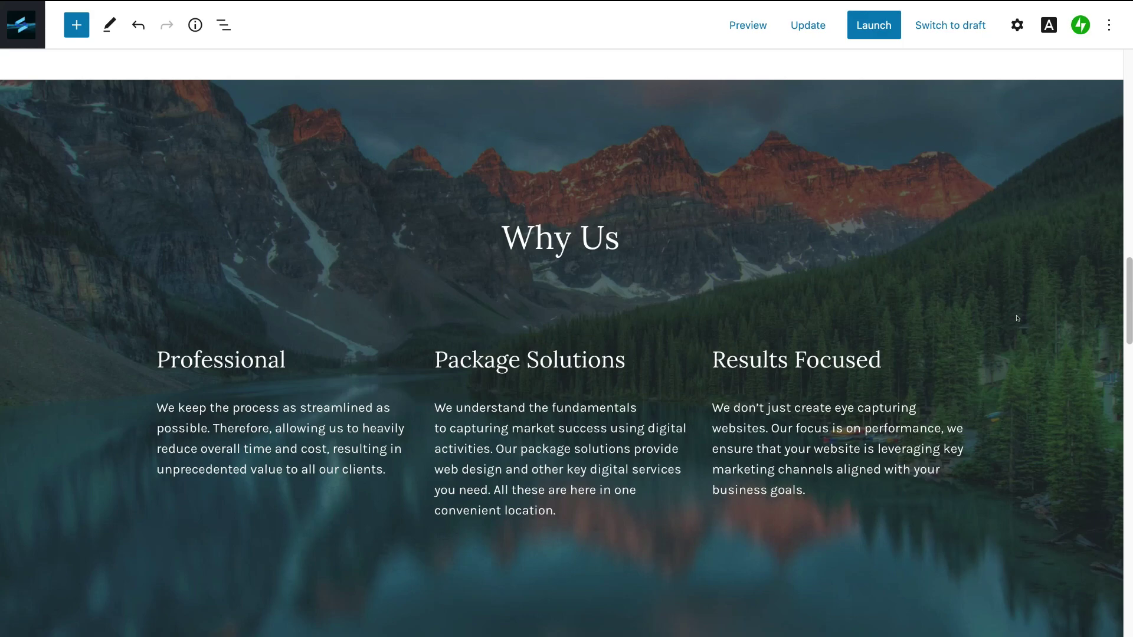
Step: Remove the "Become a Volunteer" section at the end of the Home page
{"action": "scroll", "coordinate": [1017, 319], "scroll_direction": "down", "scroll_amount": 10}
{"action": "scroll", "coordinate": [1017, 331], "scroll_direction": "down", "scroll_amount": 15}
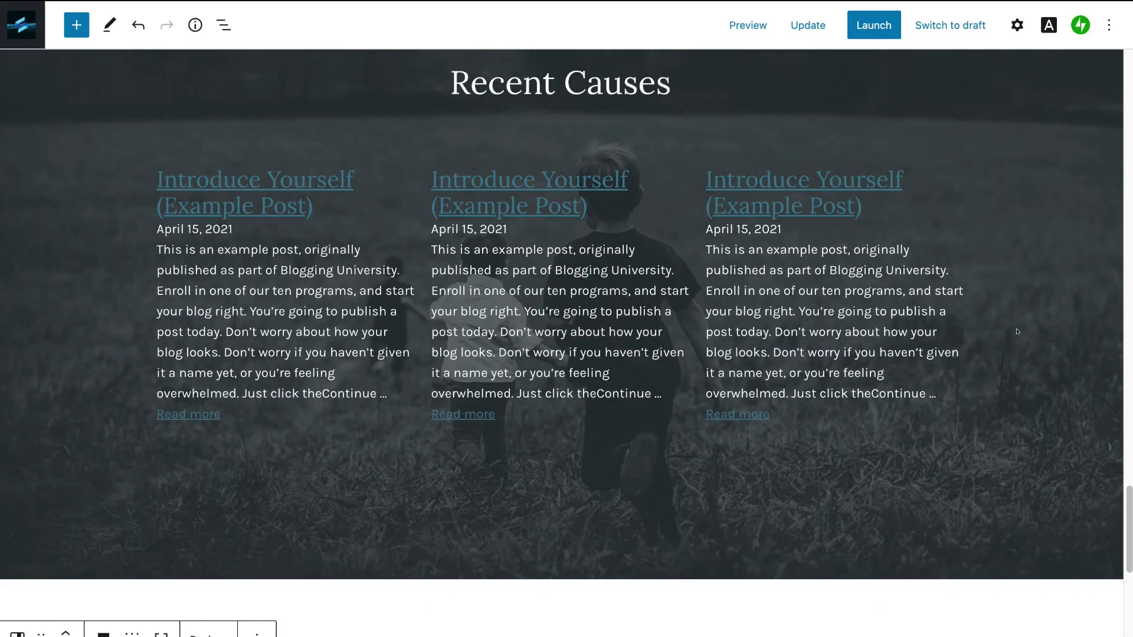
{"action": "scroll", "coordinate": [1017, 332], "scroll_direction": "down", "scroll_amount": 13}
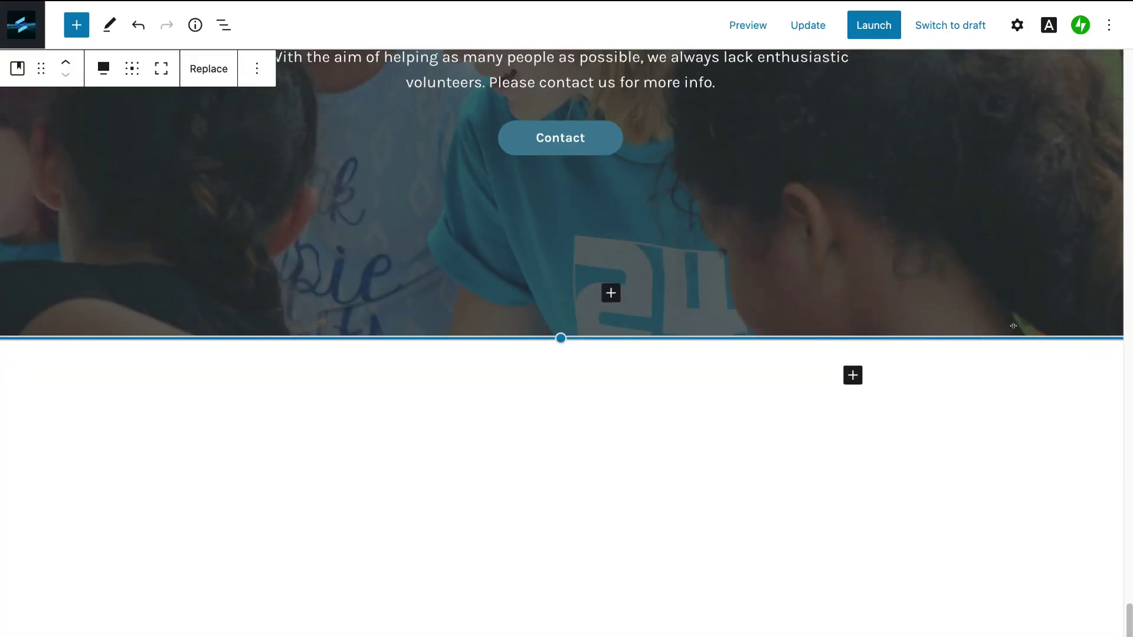
{"action": "scroll", "coordinate": [1013, 325], "scroll_direction": "up", "scroll_amount": 4}
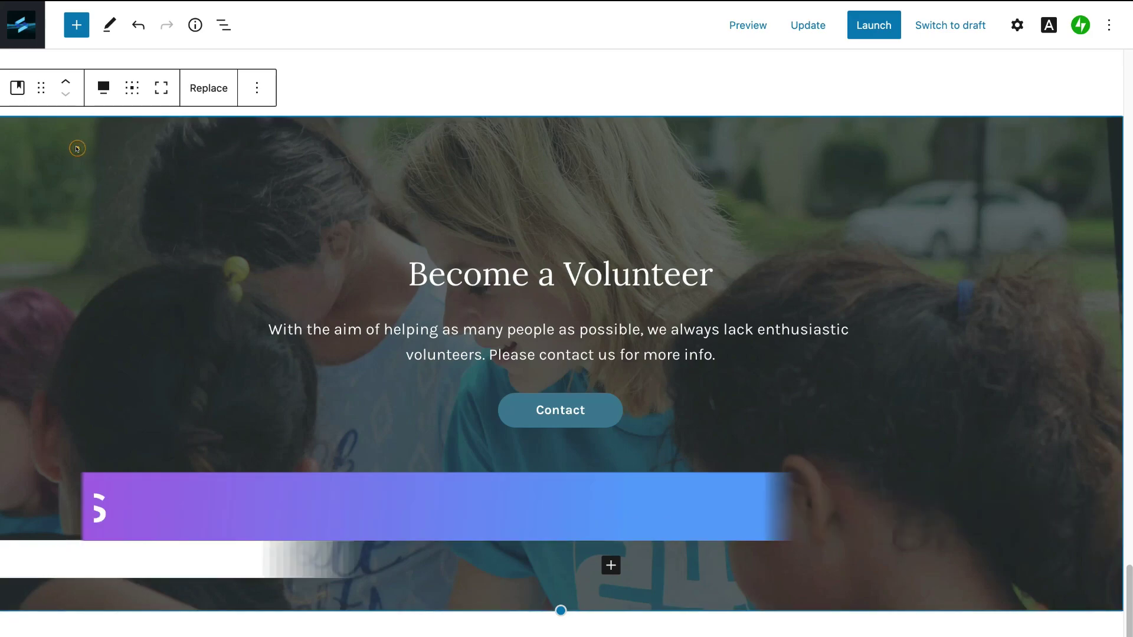
{"action": "left_click", "coordinate": [256, 93]}
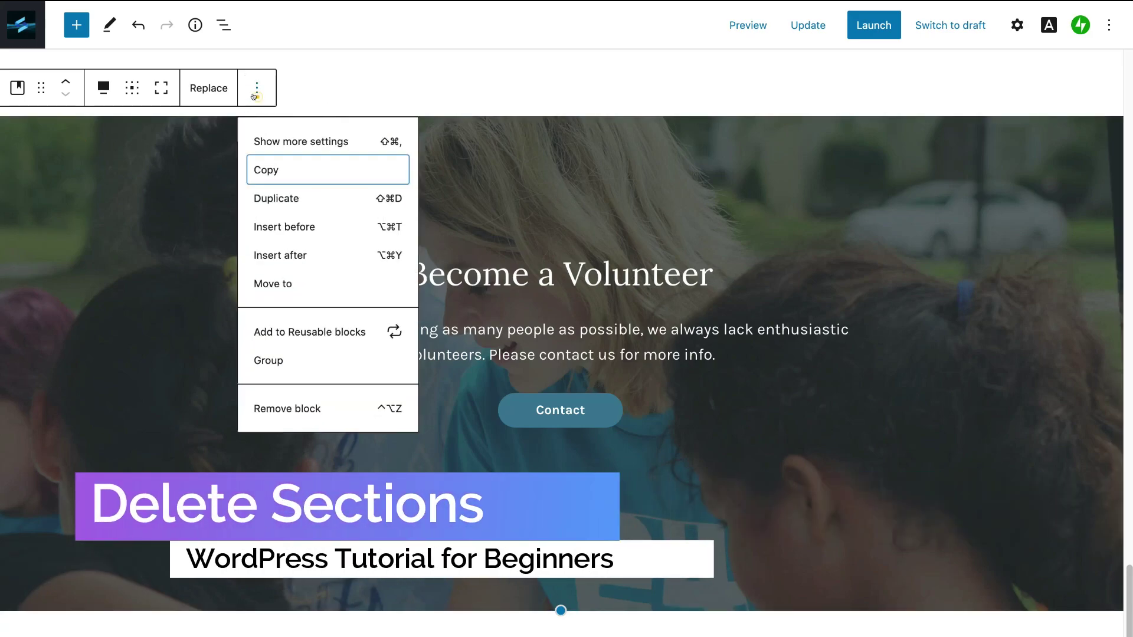
{"action": "left_click", "coordinate": [273, 409]}
Step: Remove the "Recent Causes" news section from the page
{"action": "scroll", "coordinate": [297, 398], "scroll_direction": "down", "scroll_amount": 4}
{"action": "scroll", "coordinate": [298, 398], "scroll_direction": "up", "scroll_amount": 6}
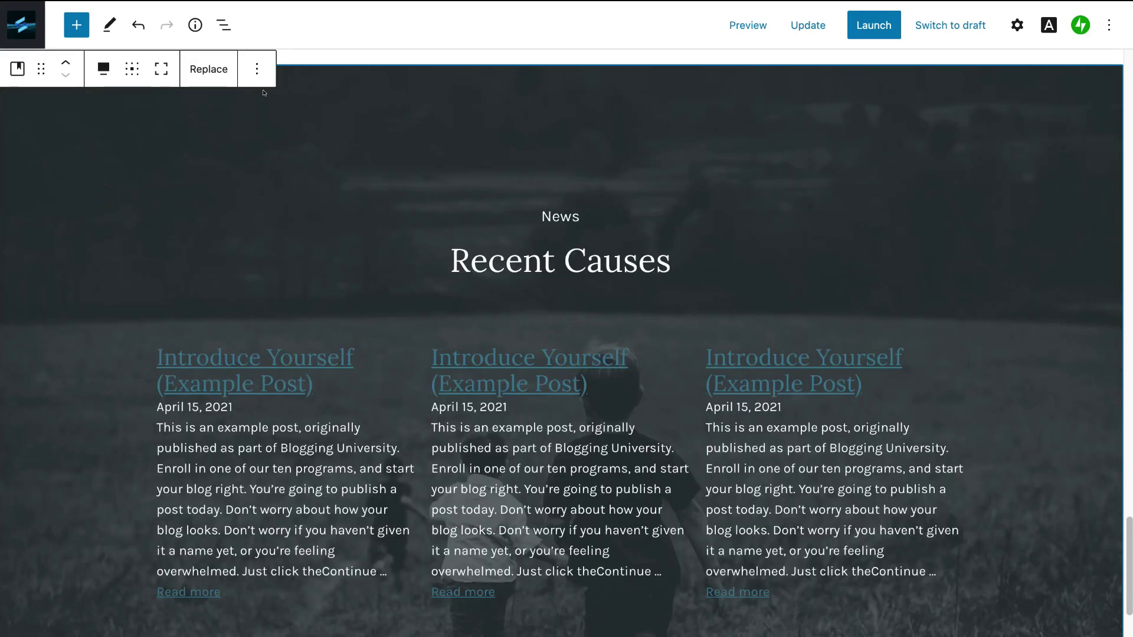
{"action": "left_click", "coordinate": [257, 70]}
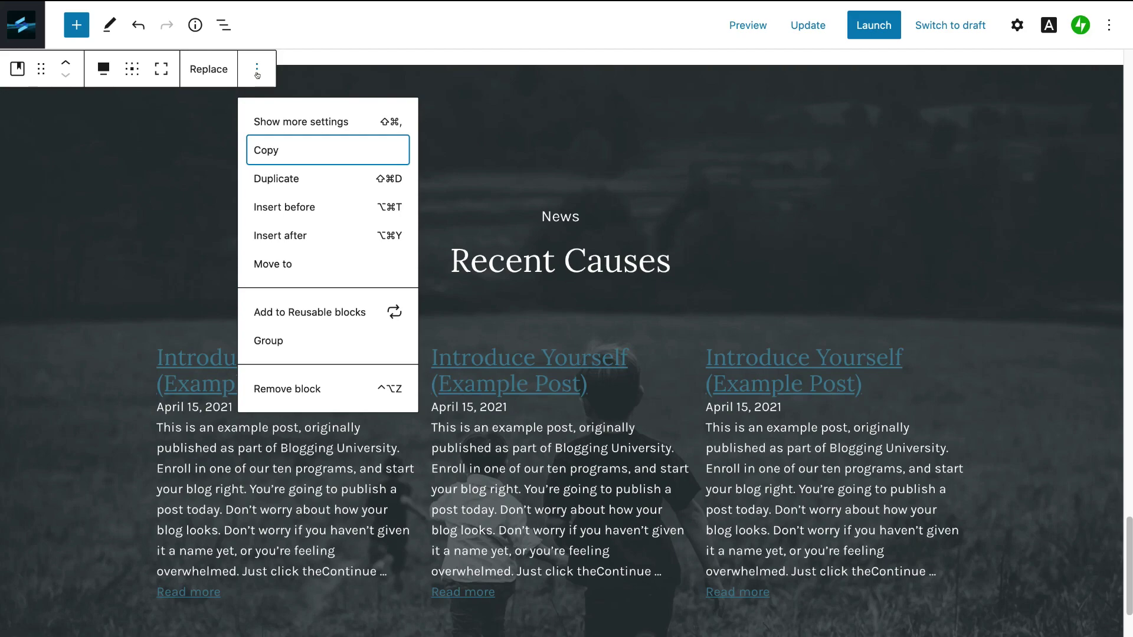
{"action": "left_click", "coordinate": [284, 386]}
Step: Remove the "What People Say" testimonials section below Why Us
{"action": "scroll", "coordinate": [283, 385], "scroll_direction": "up", "scroll_amount": 10}
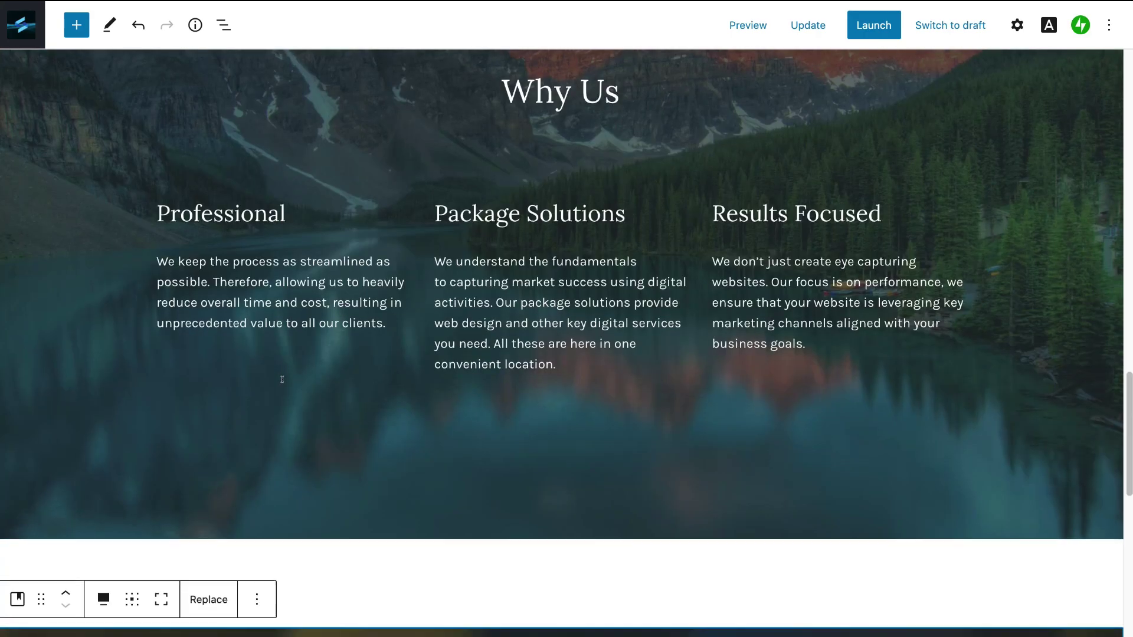
{"action": "scroll", "coordinate": [283, 384], "scroll_direction": "down", "scroll_amount": 14}
{"action": "scroll", "coordinate": [283, 384], "scroll_direction": "up", "scroll_amount": 4}
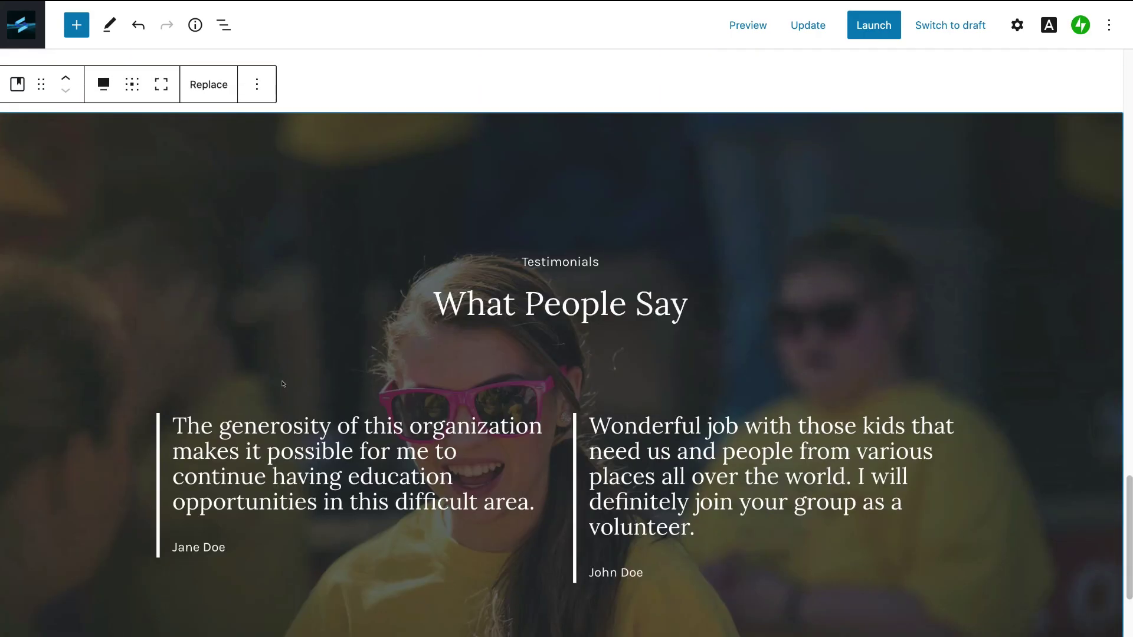
{"action": "left_click", "coordinate": [257, 84]}
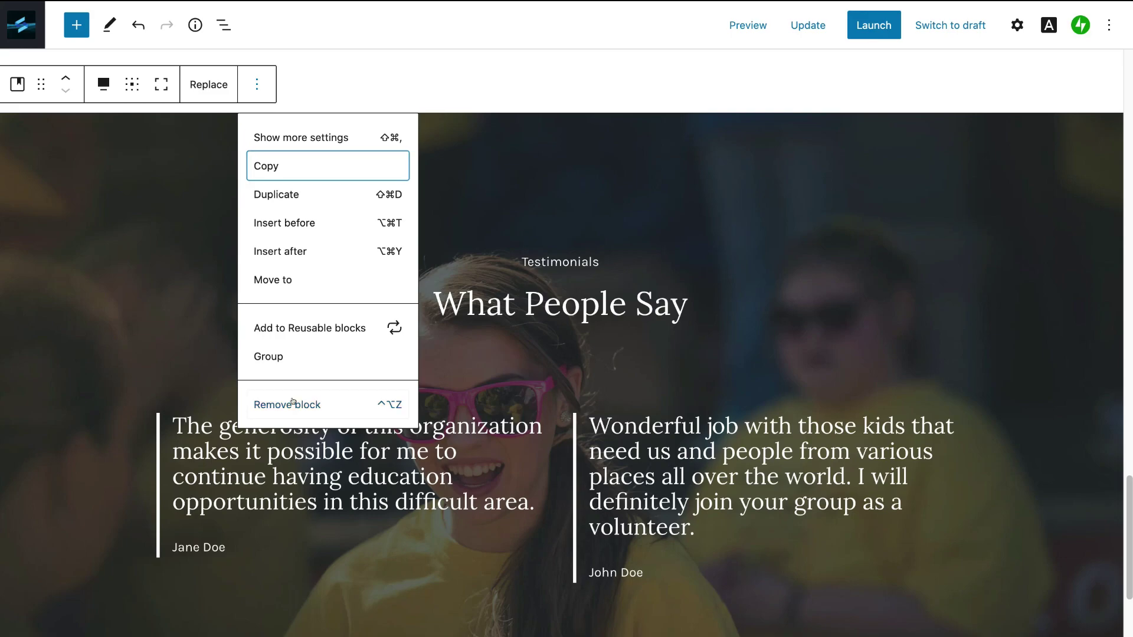
{"action": "left_click", "coordinate": [292, 404]}
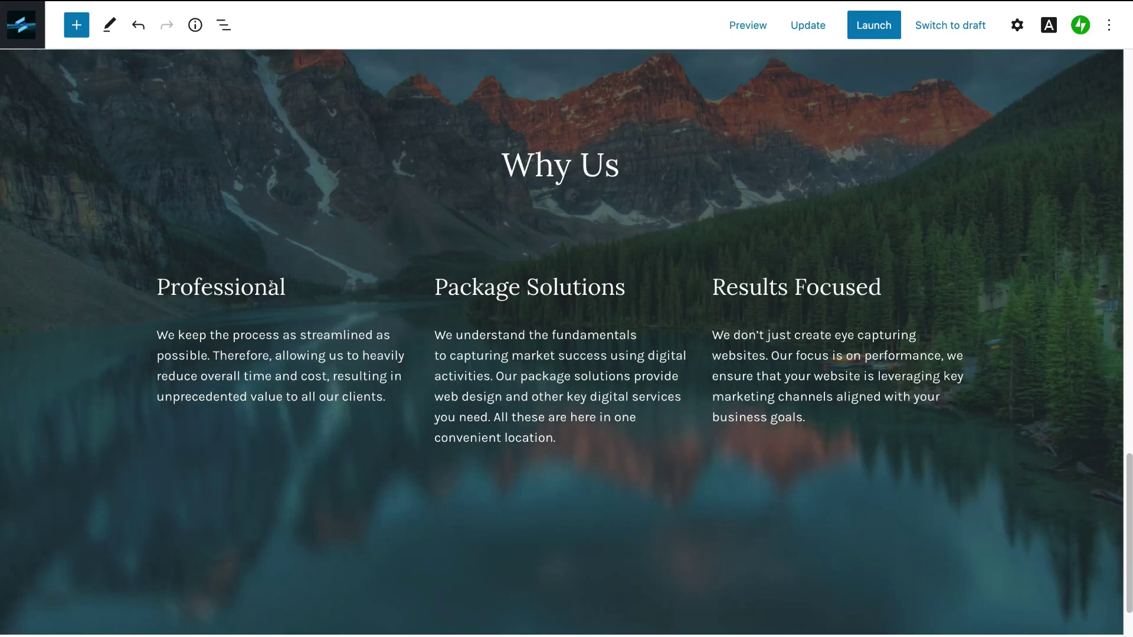
Step: Add a button labelled "Learn more" to the About Us section's column that holds the "Digital Love" heading
{"action": "scroll", "coordinate": [270, 284], "scroll_direction": "up", "scroll_amount": 15}
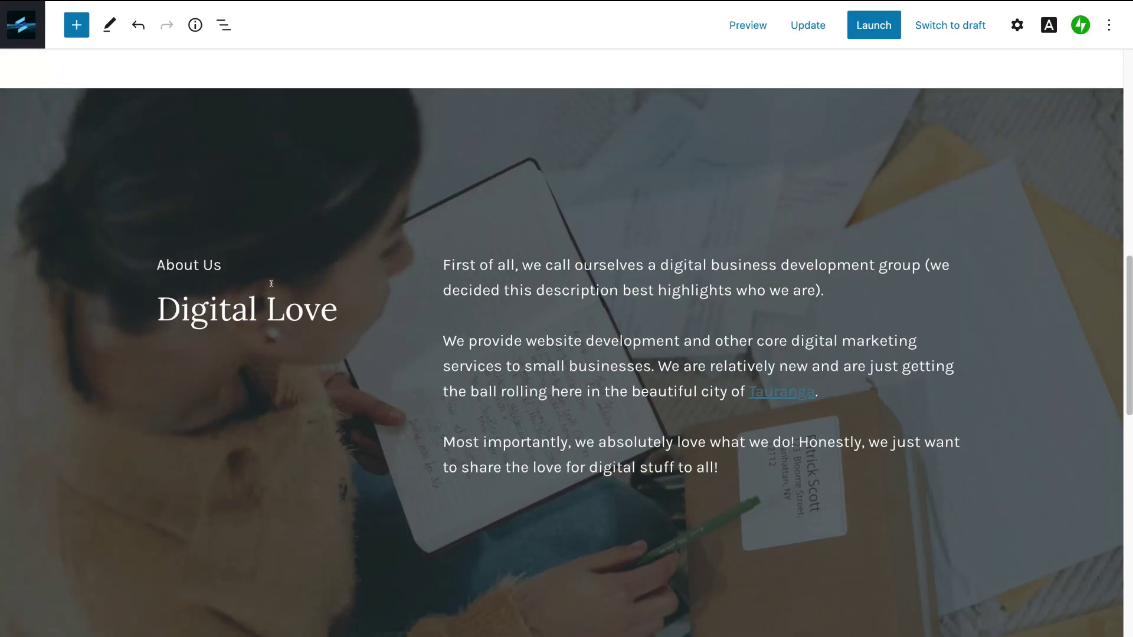
{"action": "scroll", "coordinate": [271, 284], "scroll_direction": "up", "scroll_amount": 4}
{"action": "scroll", "coordinate": [271, 284], "scroll_direction": "up", "scroll_amount": 6}
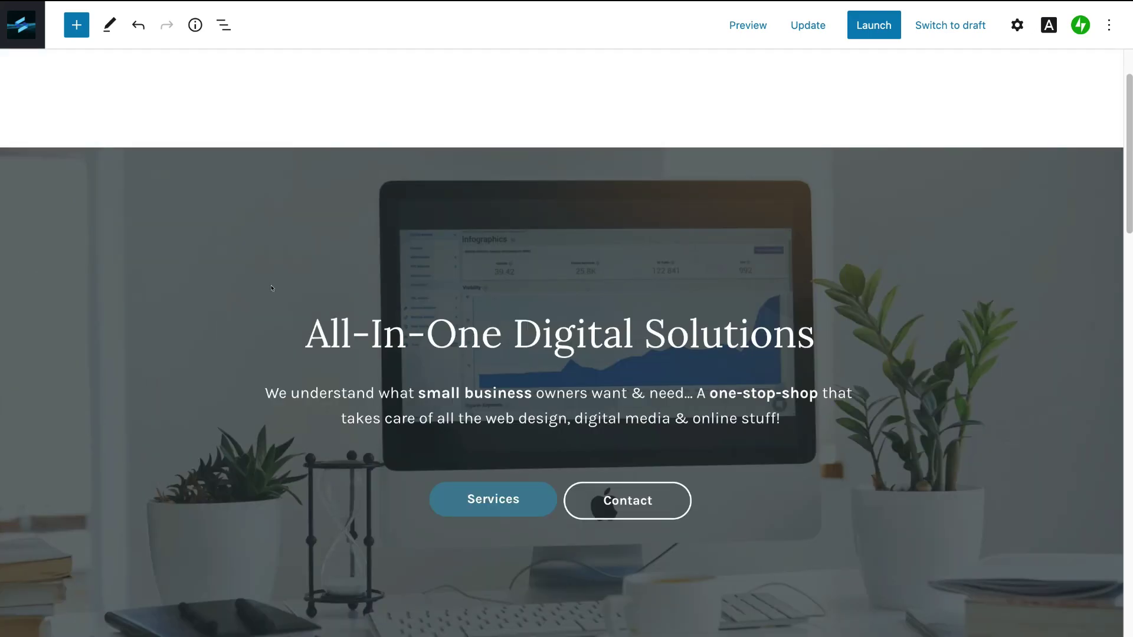
{"action": "scroll", "coordinate": [271, 288], "scroll_direction": "up", "scroll_amount": 2}
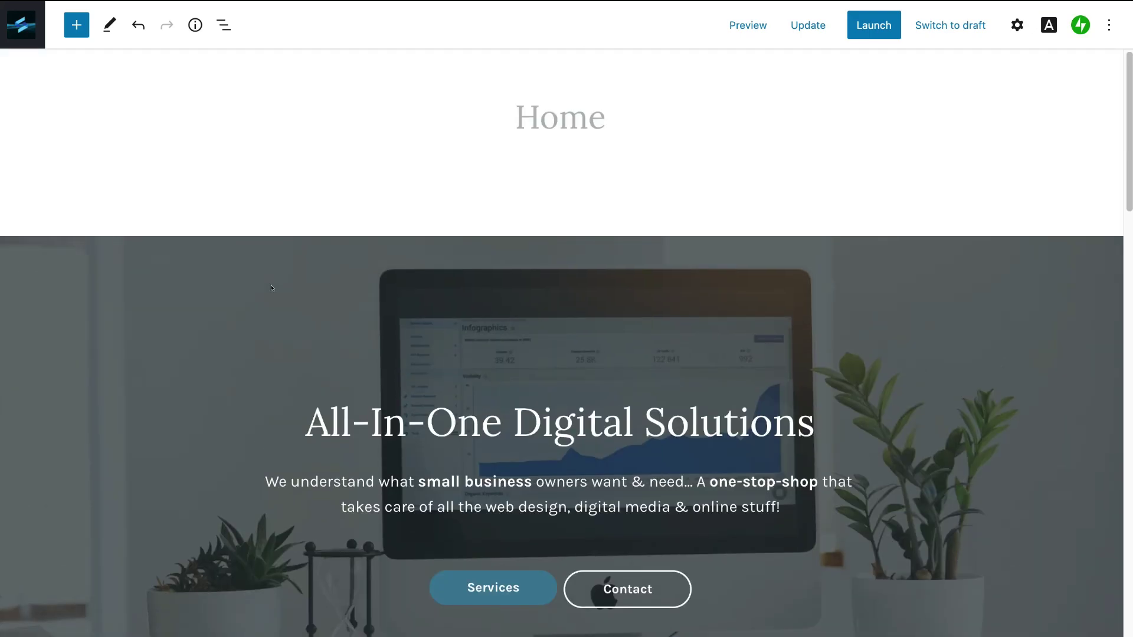
{"action": "scroll", "coordinate": [271, 288], "scroll_direction": "down", "scroll_amount": 2}
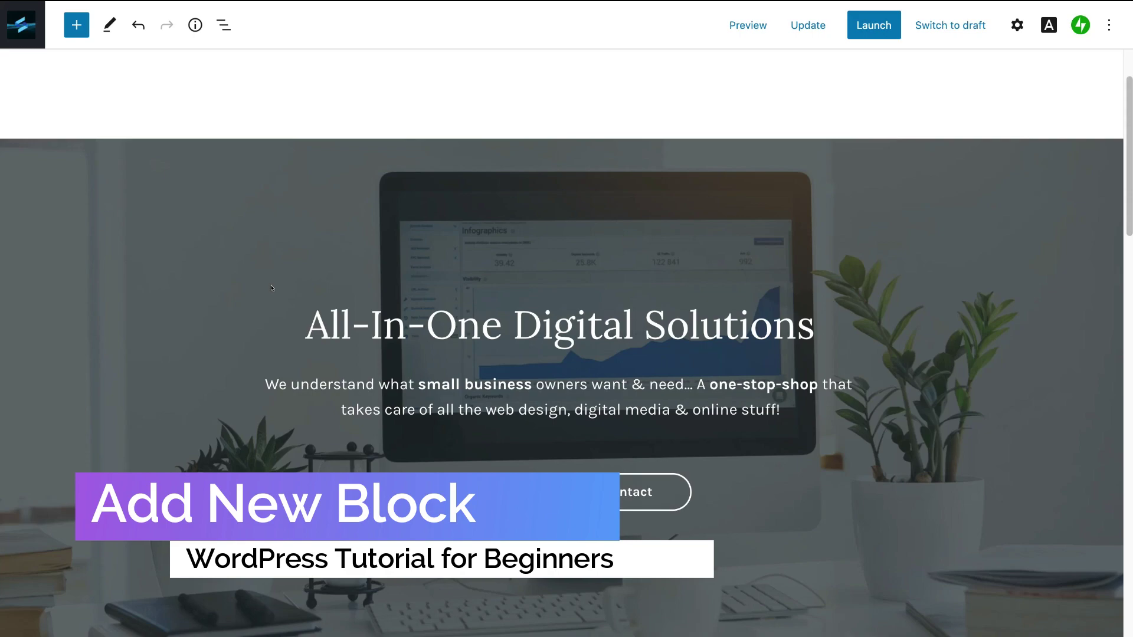
{"action": "scroll", "coordinate": [272, 287], "scroll_direction": "down", "scroll_amount": 6}
{"action": "scroll", "coordinate": [272, 288], "scroll_direction": "down", "scroll_amount": 5}
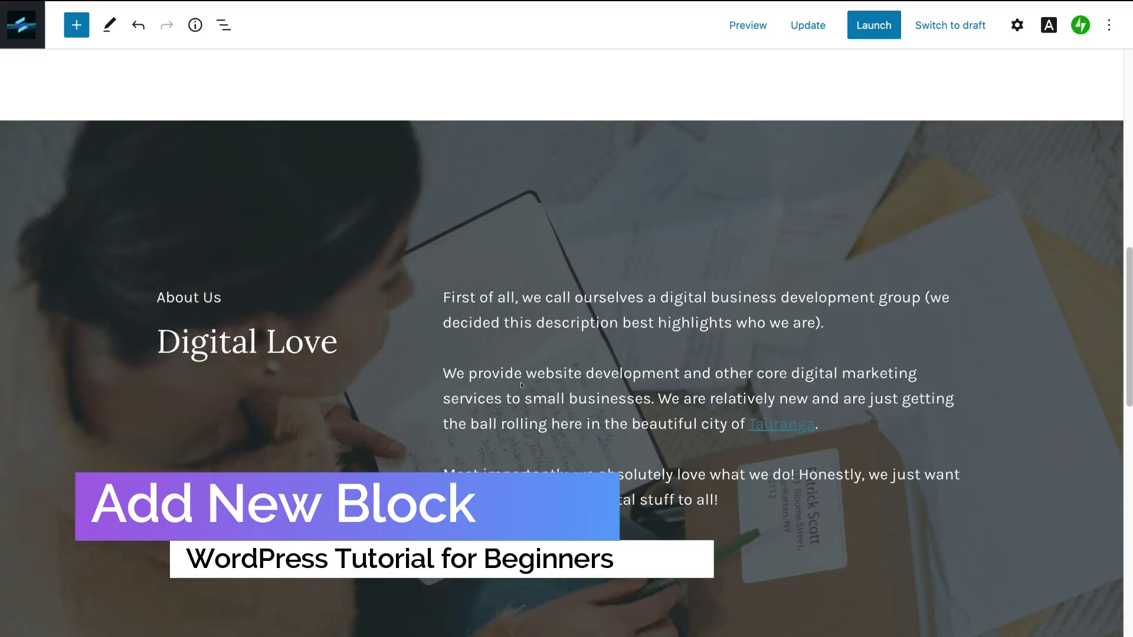
{"action": "left_click", "coordinate": [347, 344]}
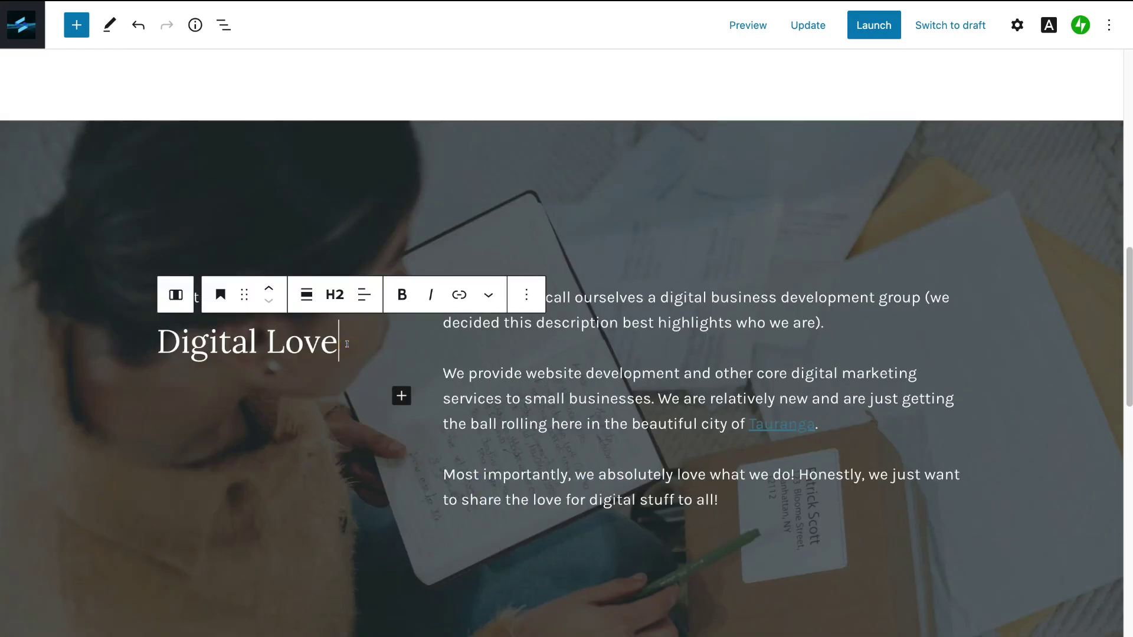
{"action": "left_click", "coordinate": [401, 395]}
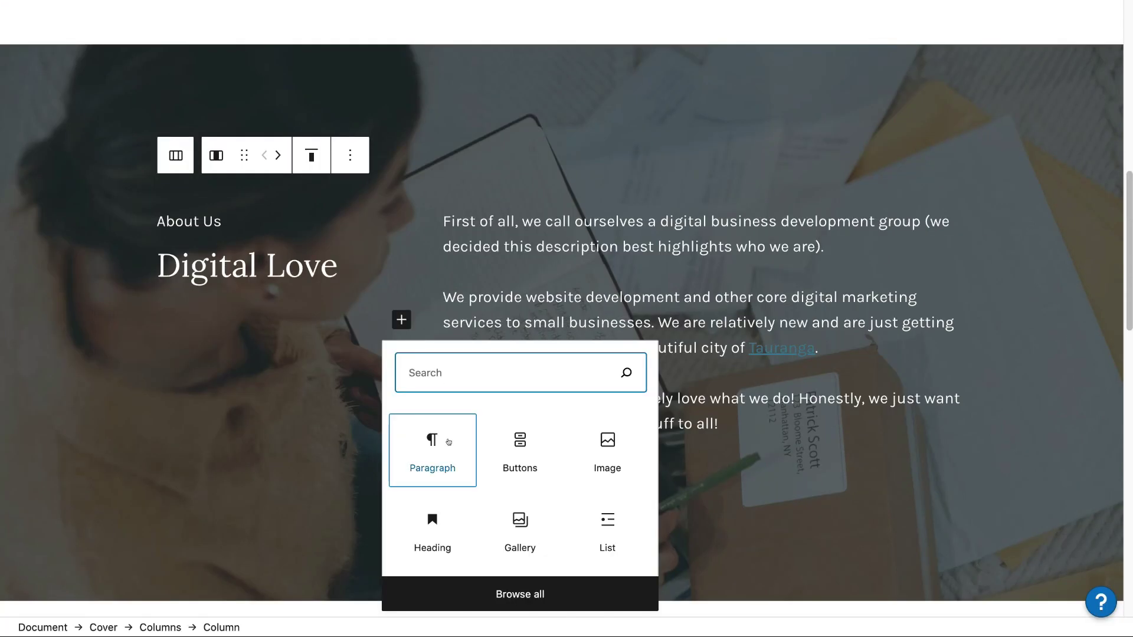
{"action": "left_click", "coordinate": [530, 592]}
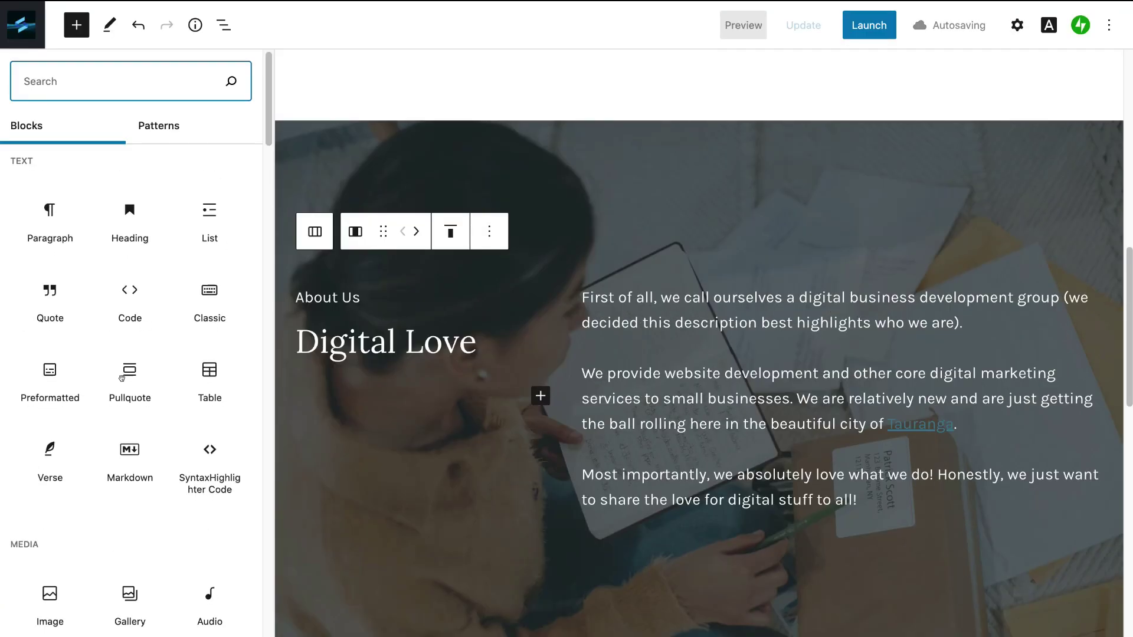
{"action": "scroll", "coordinate": [122, 378], "scroll_direction": "down", "scroll_amount": 10}
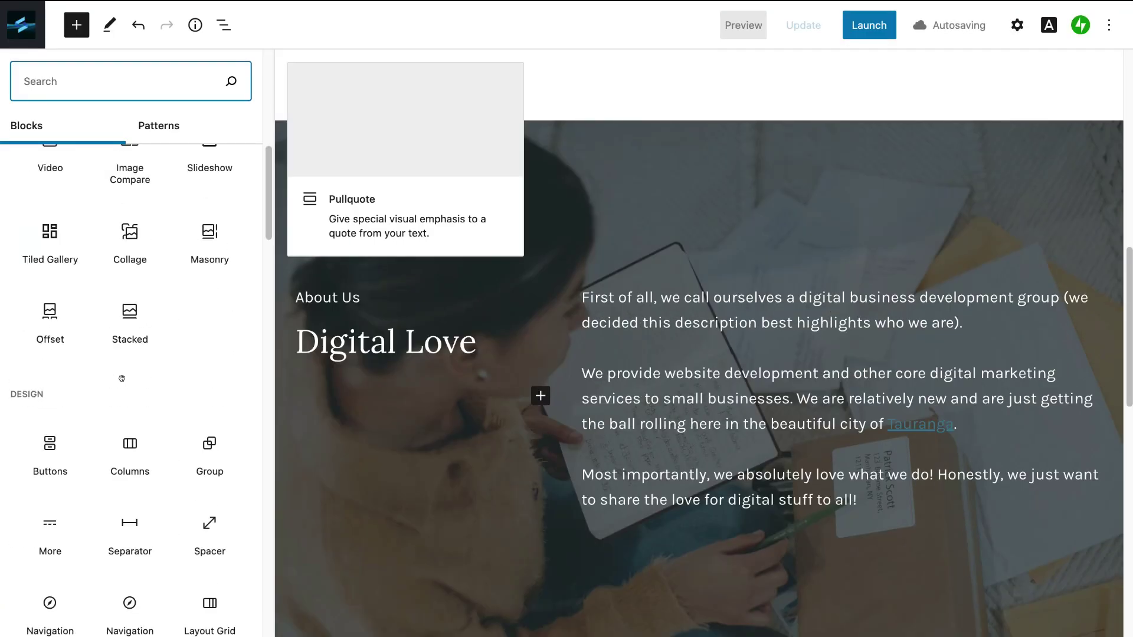
{"action": "scroll", "coordinate": [122, 378], "scroll_direction": "down", "scroll_amount": 1}
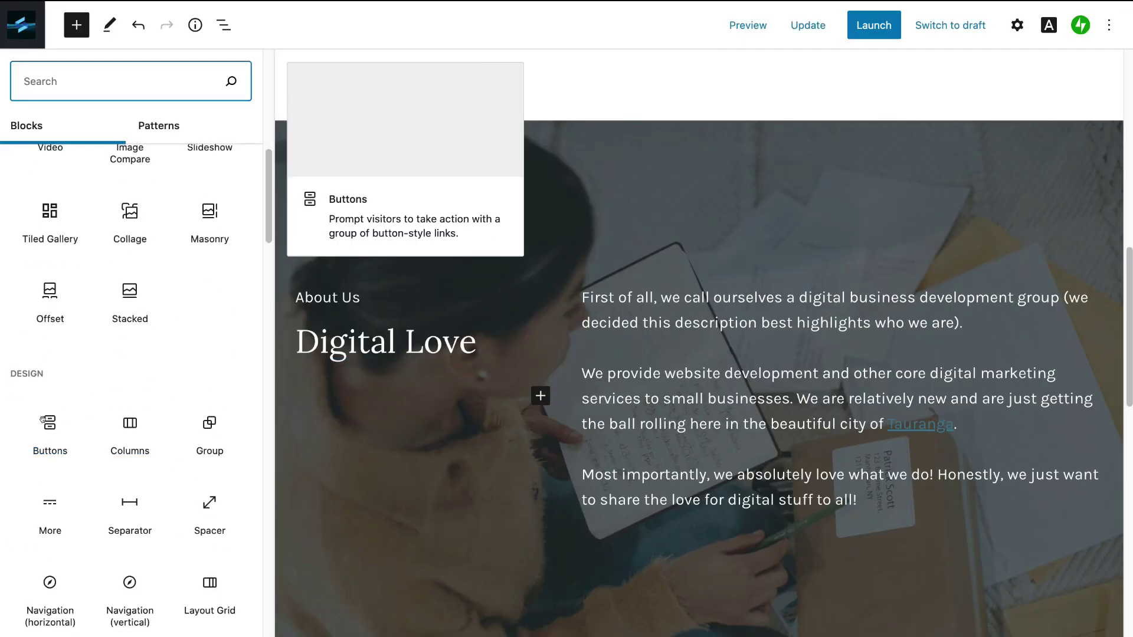
{"action": "left_click", "coordinate": [42, 420]}
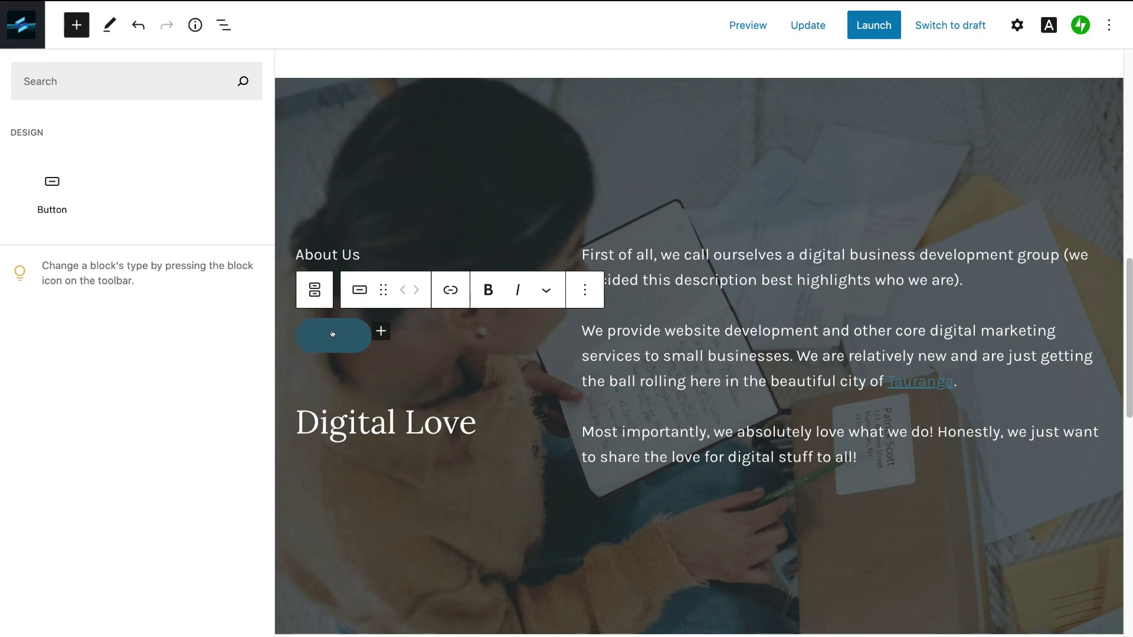
{"action": "type", "text": "Learn more"}
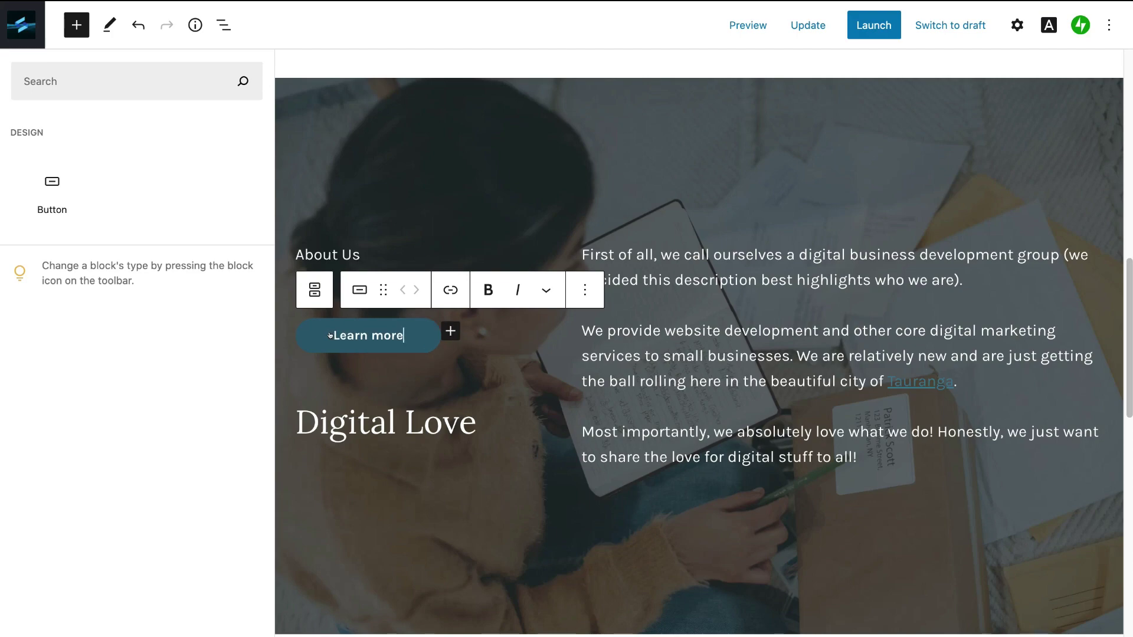
Step: Link the "Learn more" button to the site's About page
{"action": "left_click", "coordinate": [449, 293]}
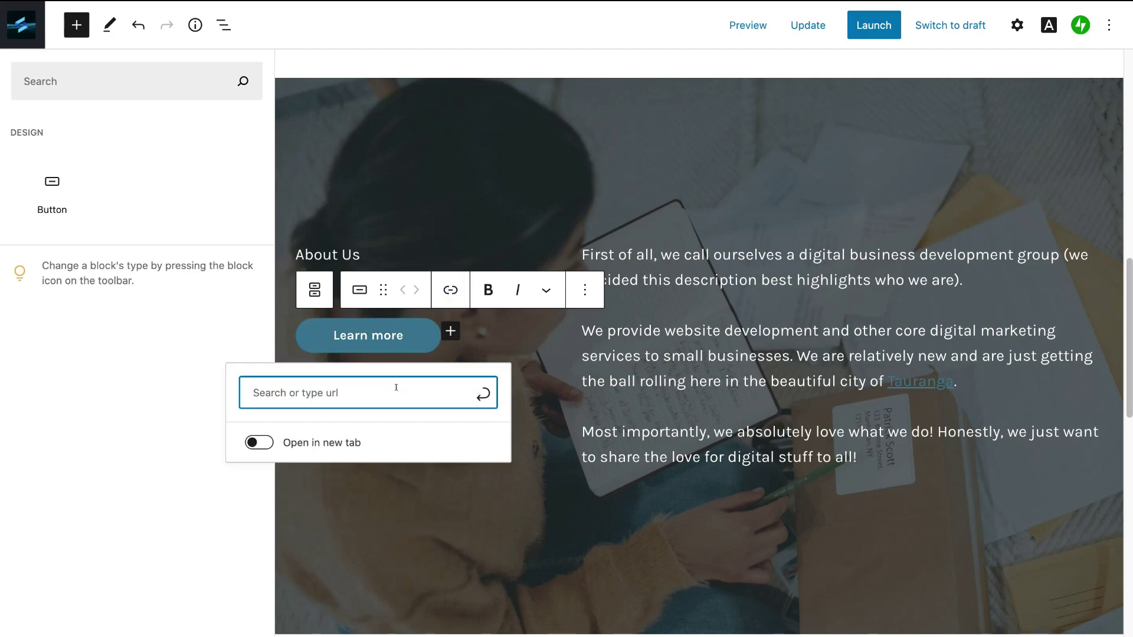
{"action": "type", "text": "abo"}
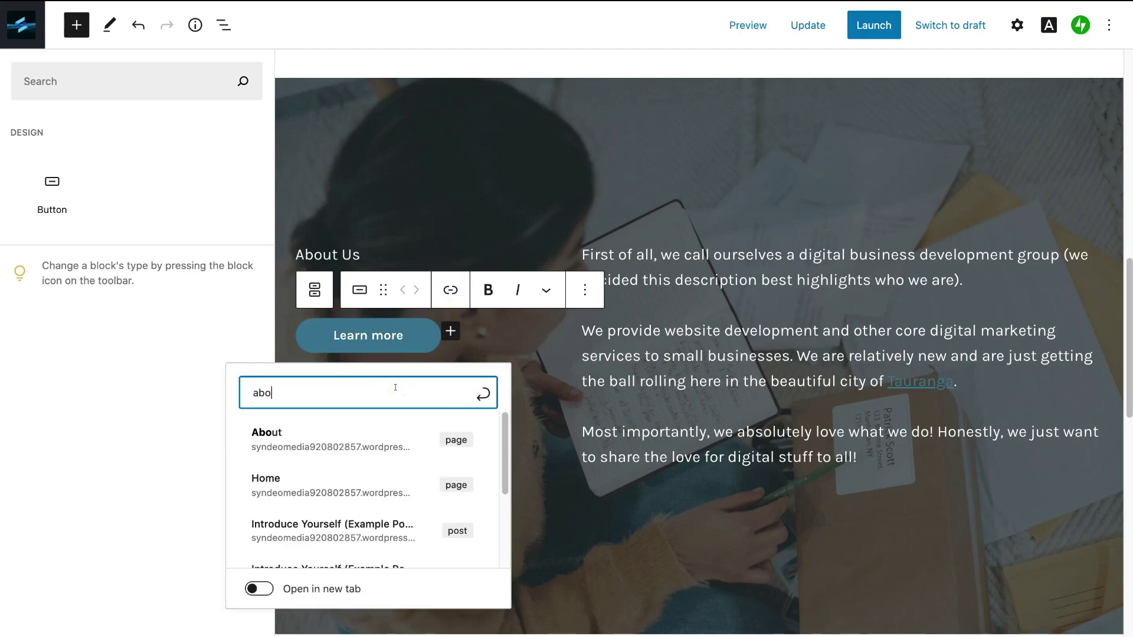
{"action": "left_click", "coordinate": [338, 442]}
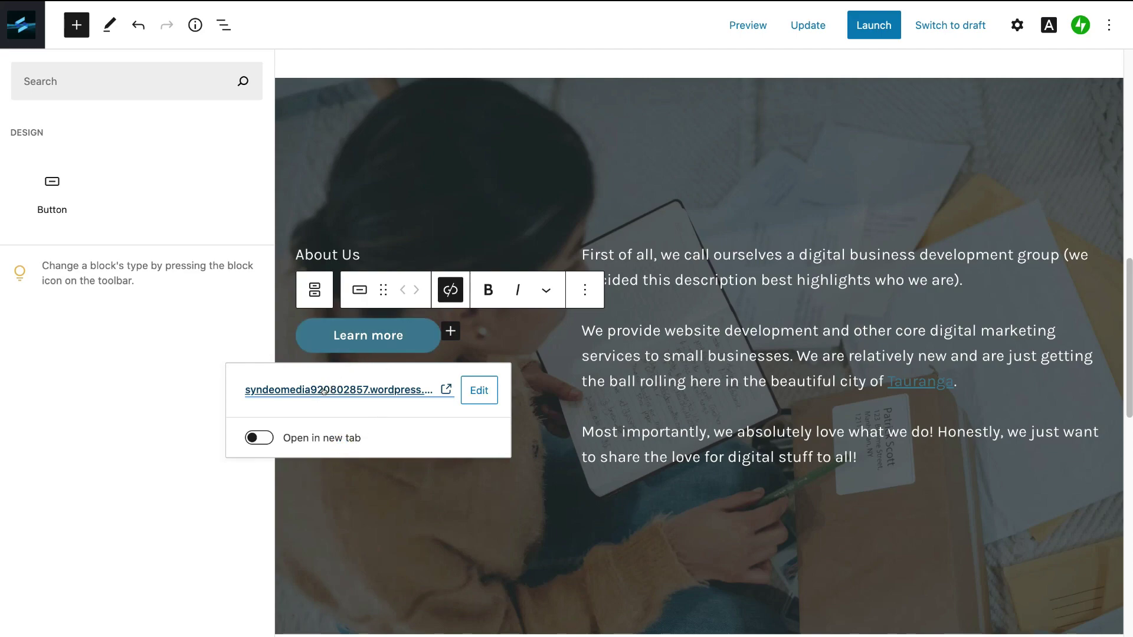
{"action": "left_click", "coordinate": [421, 535]}
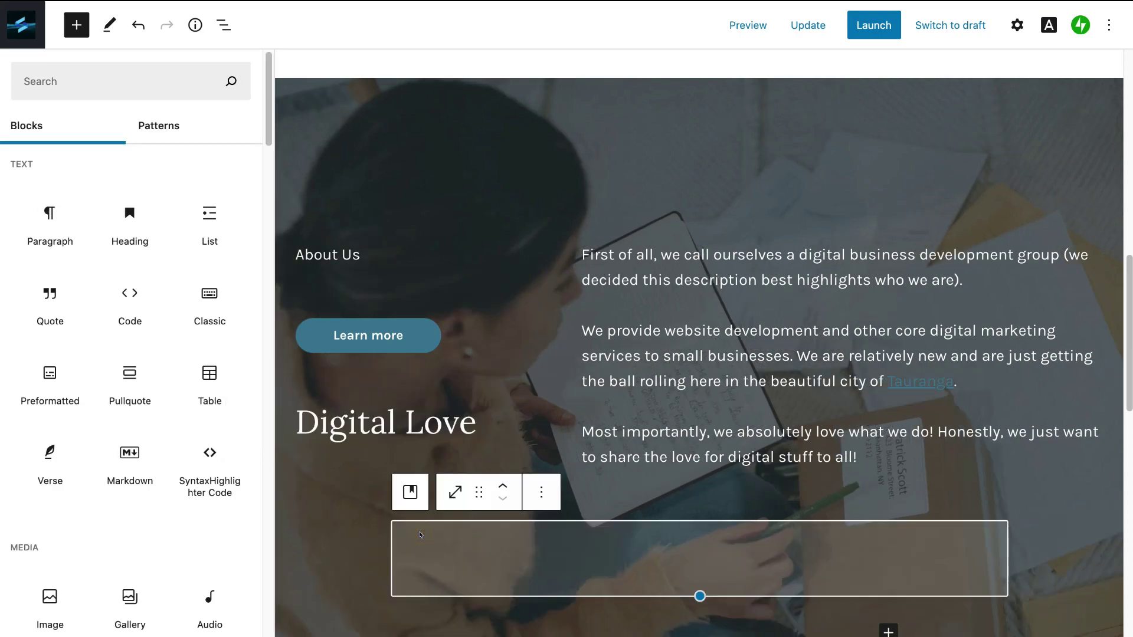
Step: Move the "Digital Love" heading up one place so it sits above the "Learn more" button
{"action": "left_click", "coordinate": [384, 422]}
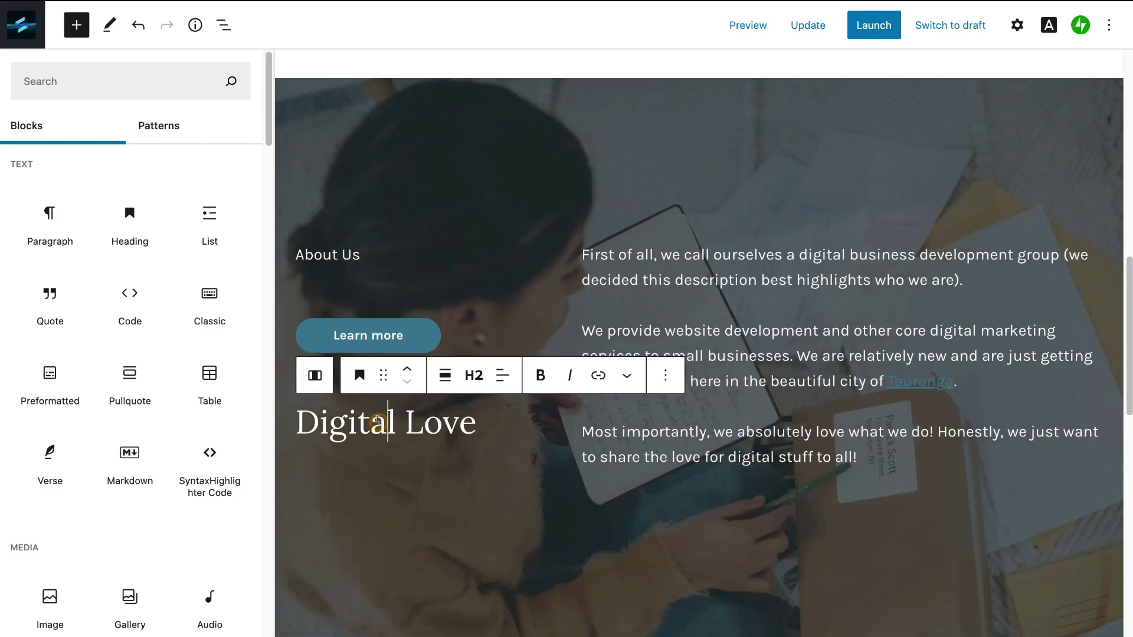
{"action": "left_click", "coordinate": [403, 369]}
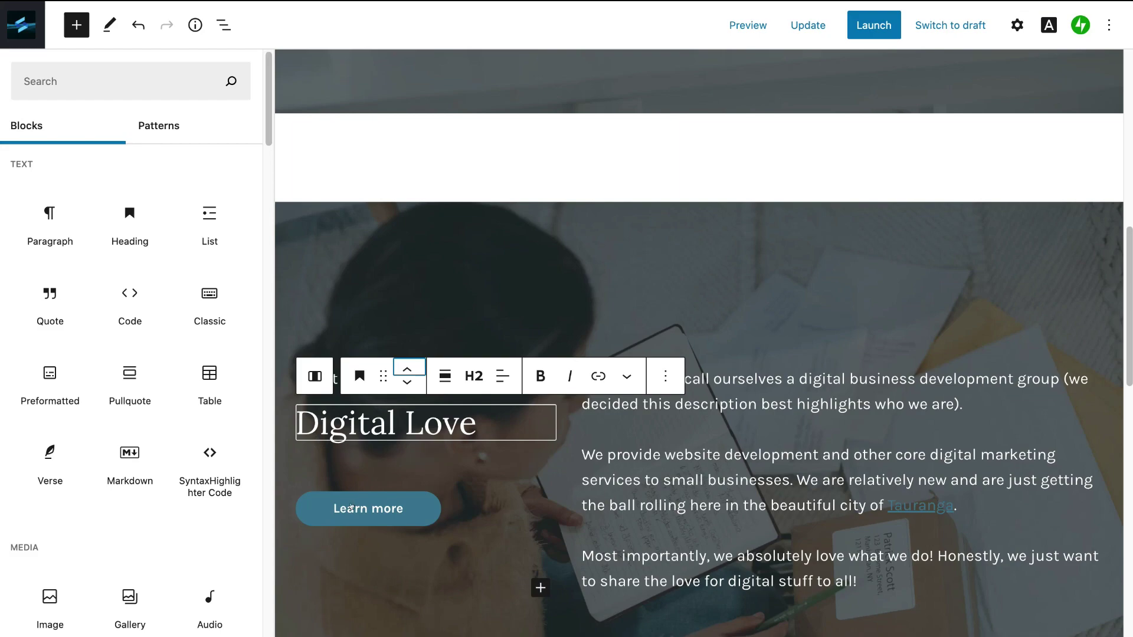
{"action": "scroll", "coordinate": [815, 562], "scroll_direction": "down", "scroll_amount": 1}
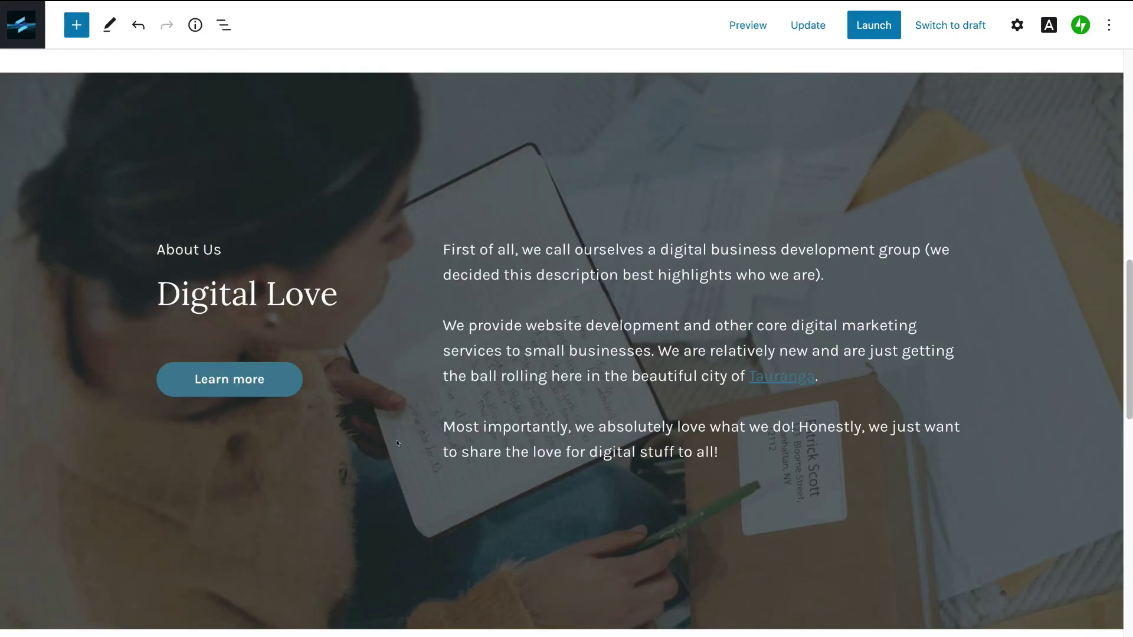
Step: Between the hero and About Us sections, insert the bold paragraph "Our focus is to support small and local business development through the use of digital activities."
{"action": "scroll", "coordinate": [397, 442], "scroll_direction": "up", "scroll_amount": 4}
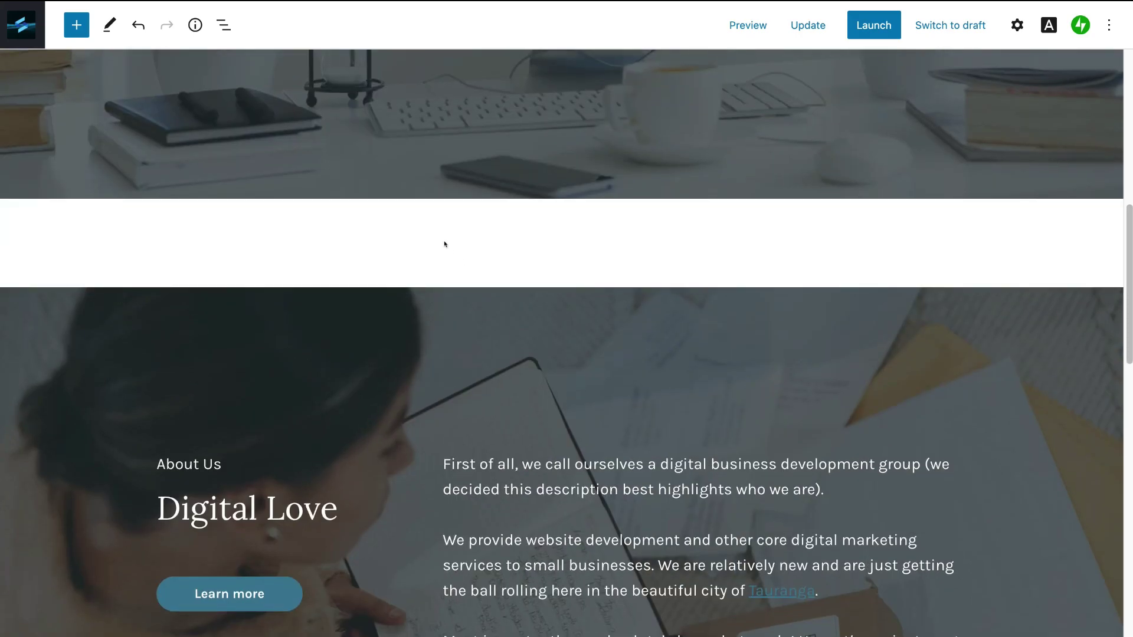
{"action": "left_click", "coordinate": [557, 242]}
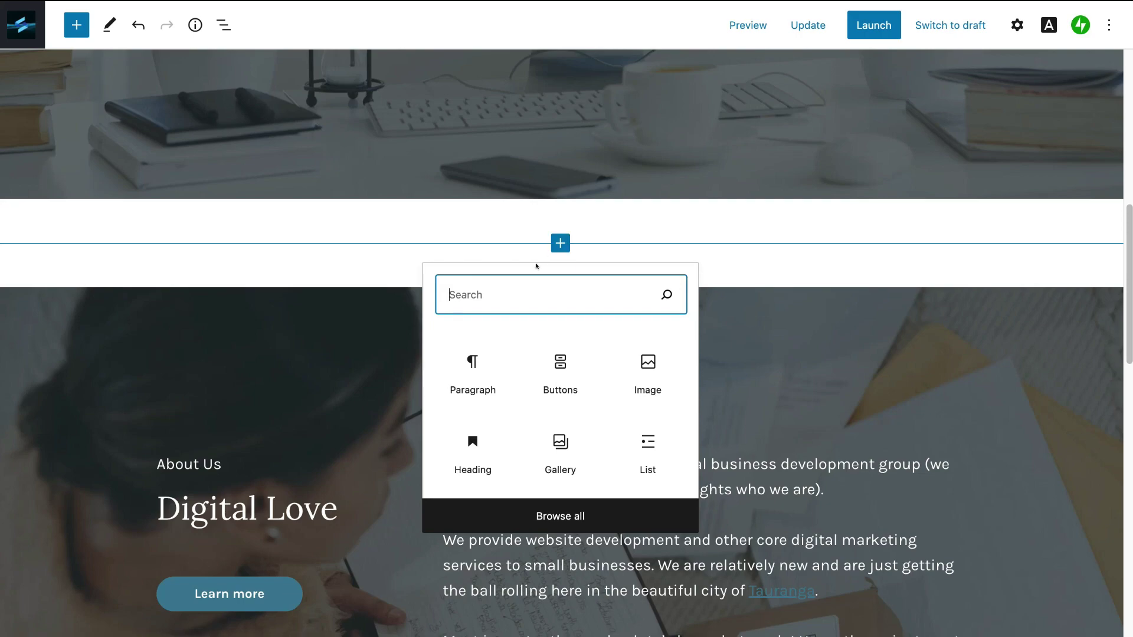
{"action": "left_click", "coordinate": [467, 362]}
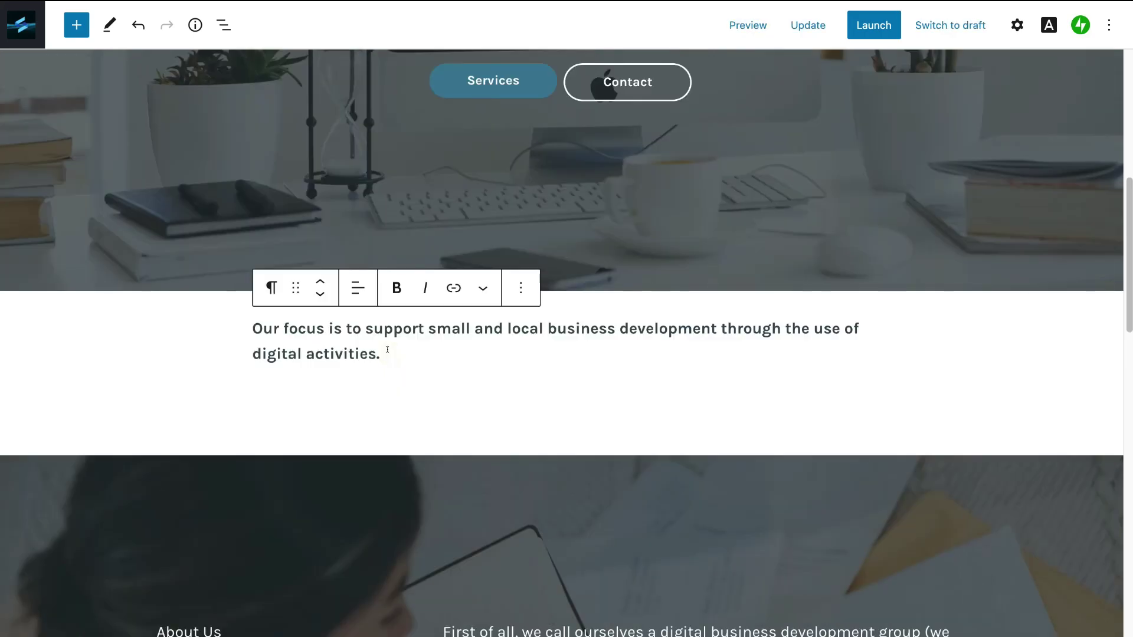
Step: Center the text of the new "Our focus" paragraph
{"action": "left_click_drag", "start_coordinate": [387, 353], "coordinate": [245, 318]}
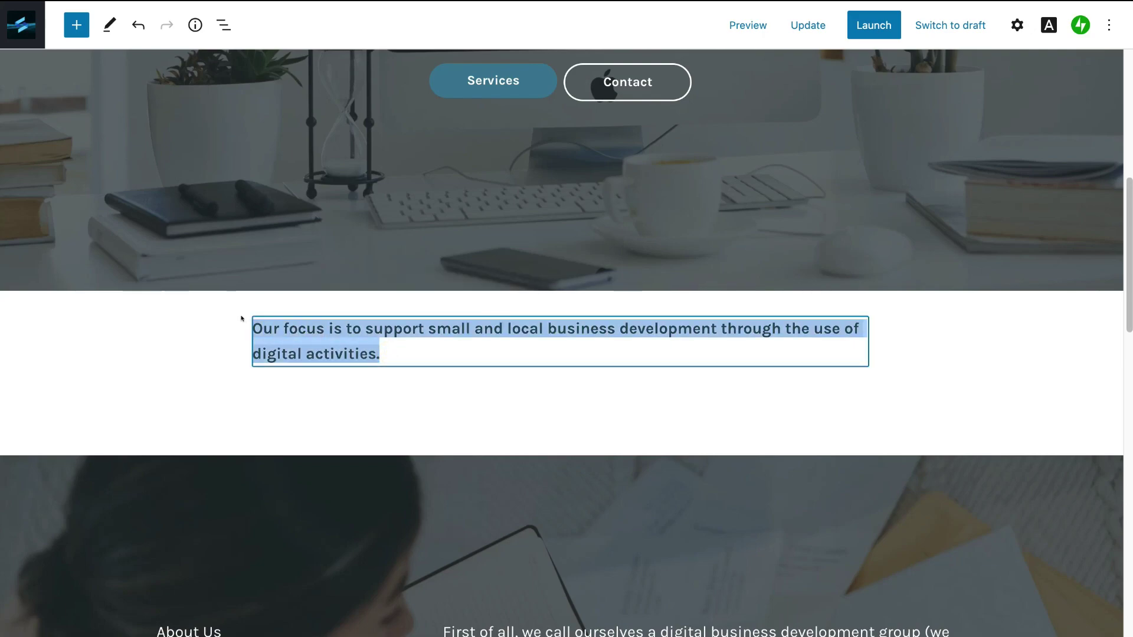
{"action": "left_click", "coordinate": [355, 292]}
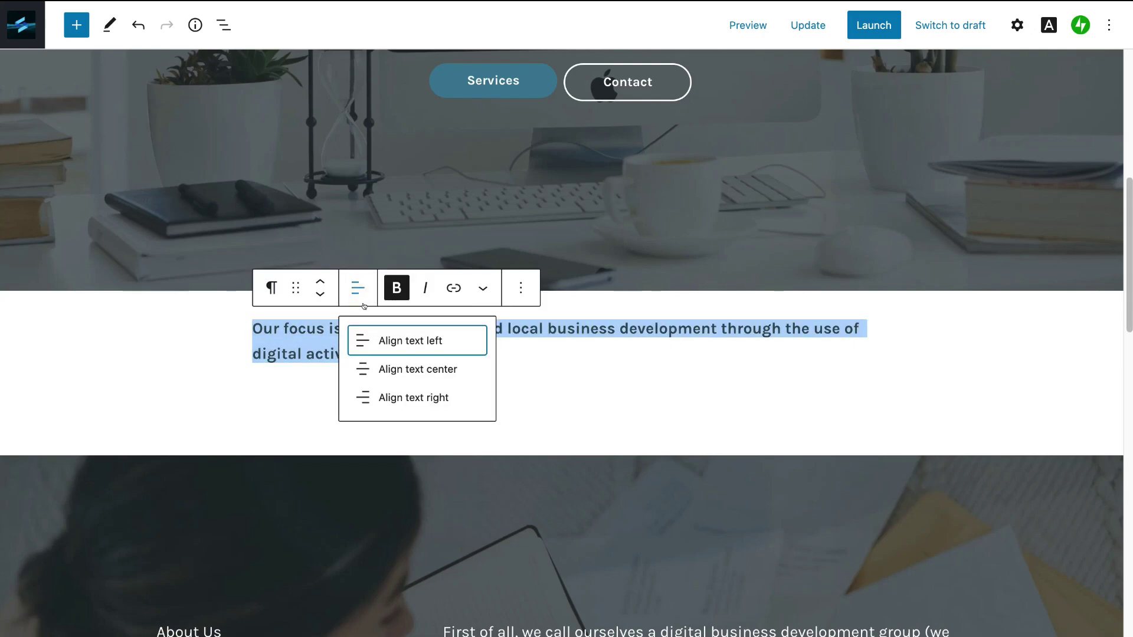
{"action": "left_click", "coordinate": [394, 364]}
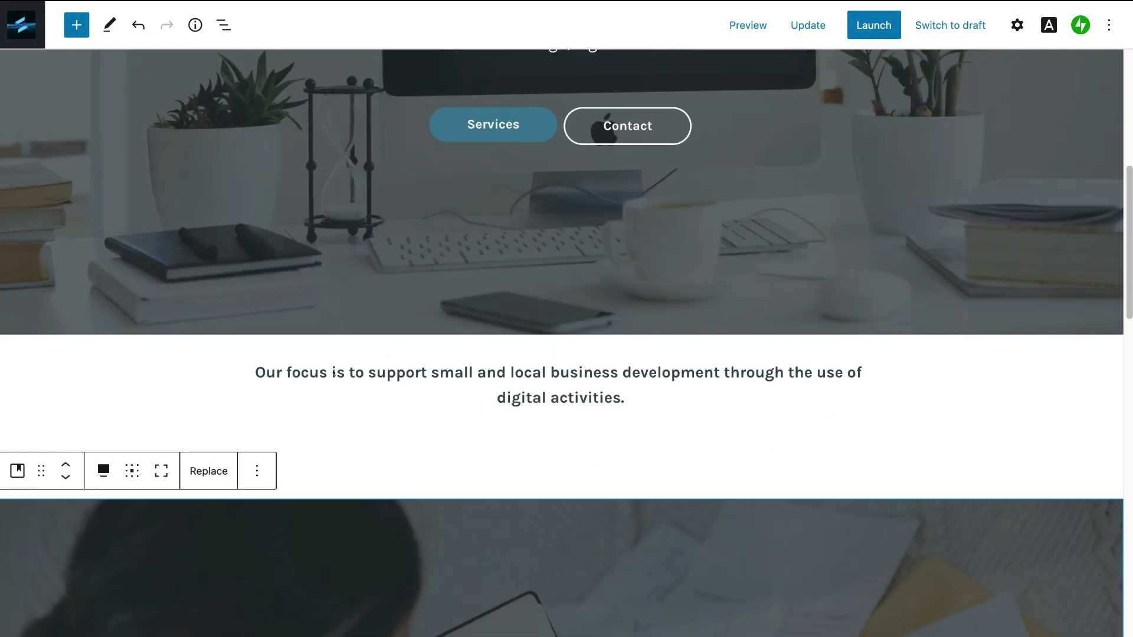
Step: Insert a YouTube embed block in the gap between the About Us and Why Us sections
{"action": "scroll", "coordinate": [586, 493], "scroll_direction": "down", "scroll_amount": 12}
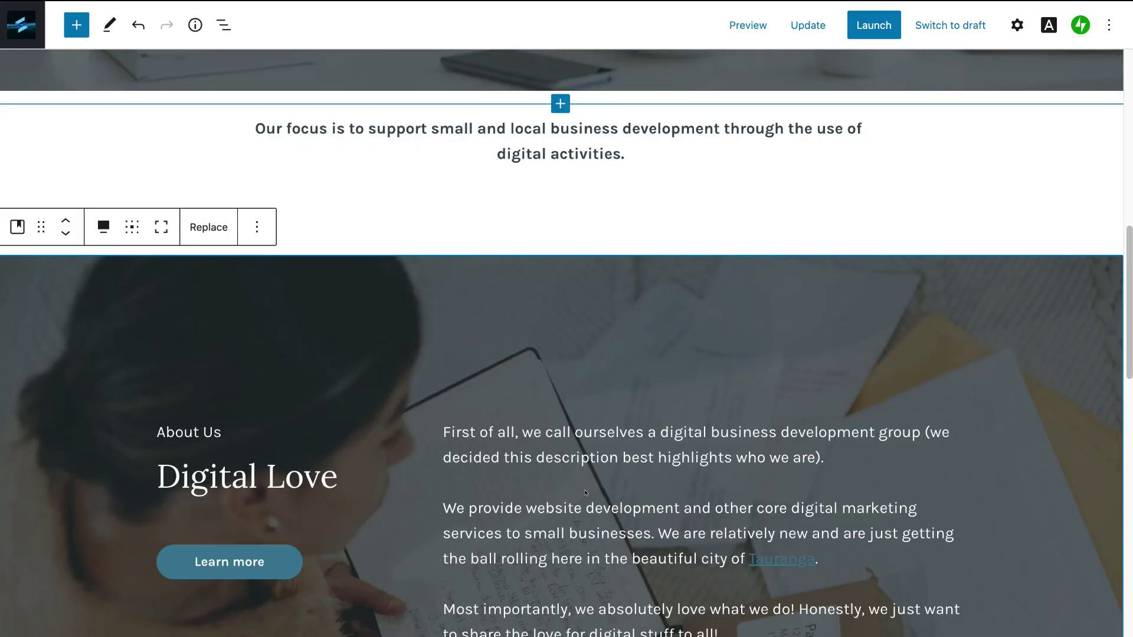
{"action": "scroll", "coordinate": [586, 493], "scroll_direction": "down", "scroll_amount": 3}
{"action": "scroll", "coordinate": [567, 413], "scroll_direction": "up", "scroll_amount": 3}
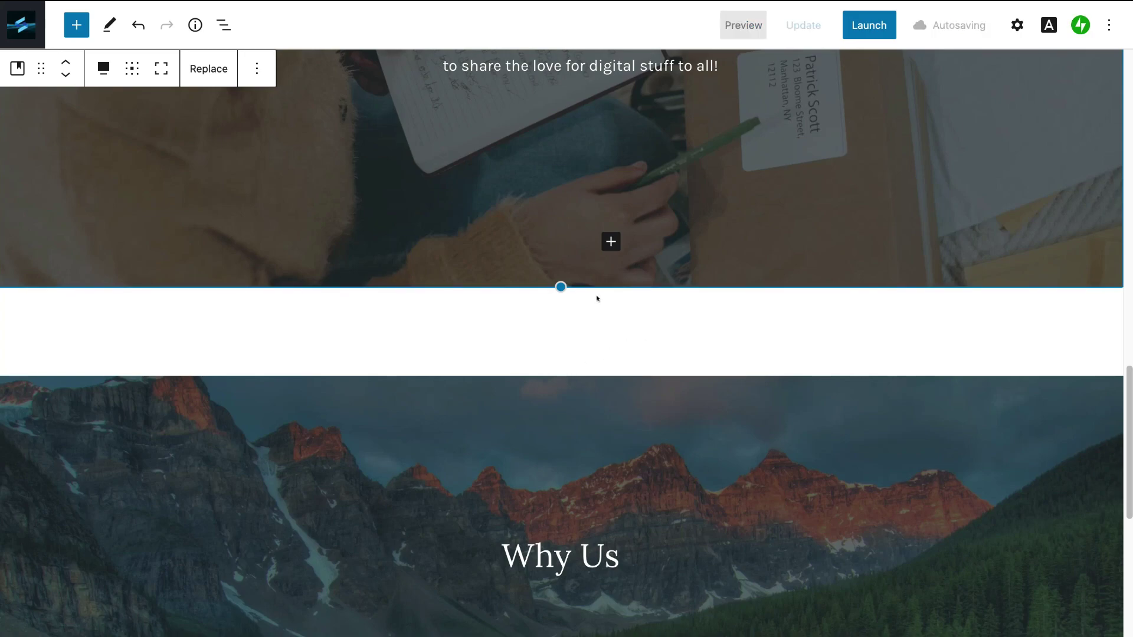
{"action": "left_click", "coordinate": [559, 332]}
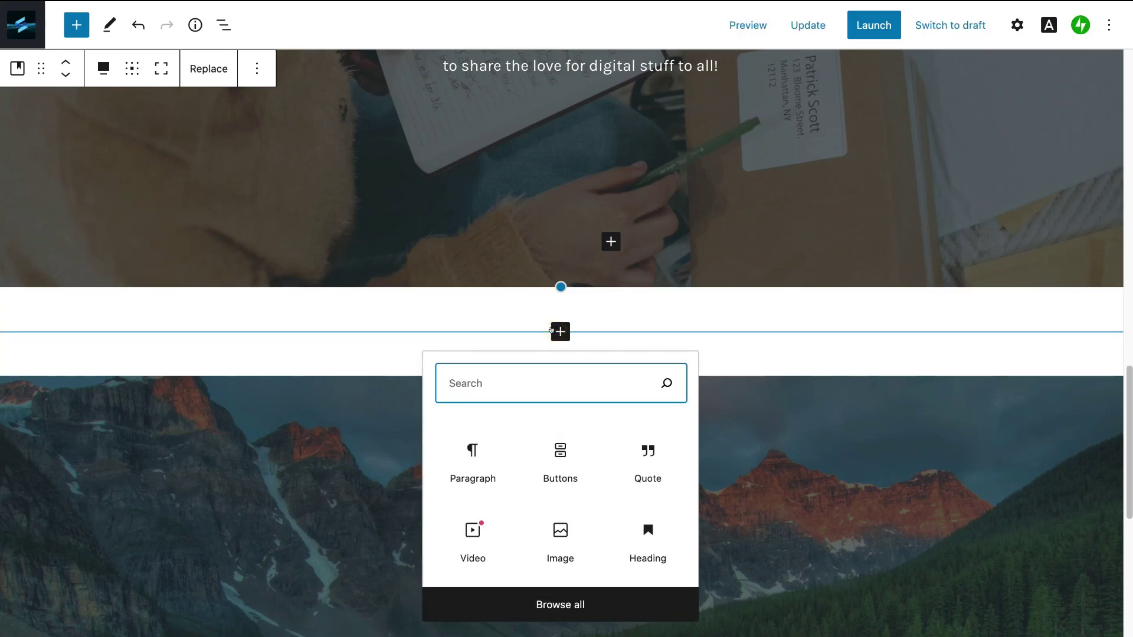
{"action": "left_click", "coordinate": [596, 608]}
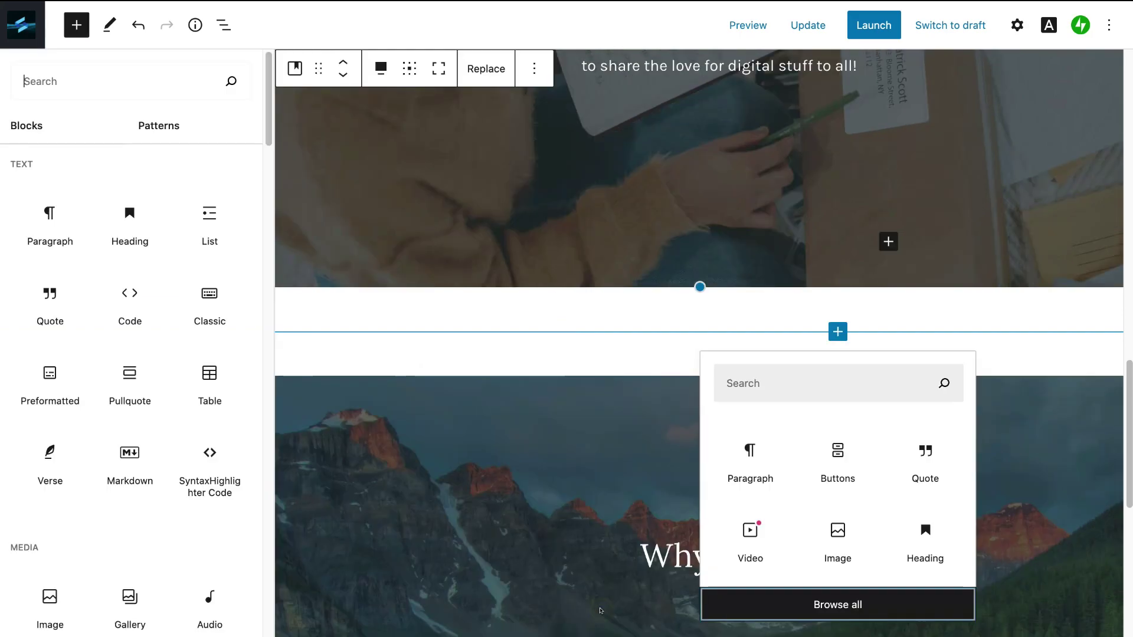
{"action": "scroll", "coordinate": [202, 459], "scroll_direction": "down", "scroll_amount": 4}
{"action": "scroll", "coordinate": [202, 459], "scroll_direction": "down", "scroll_amount": 4}
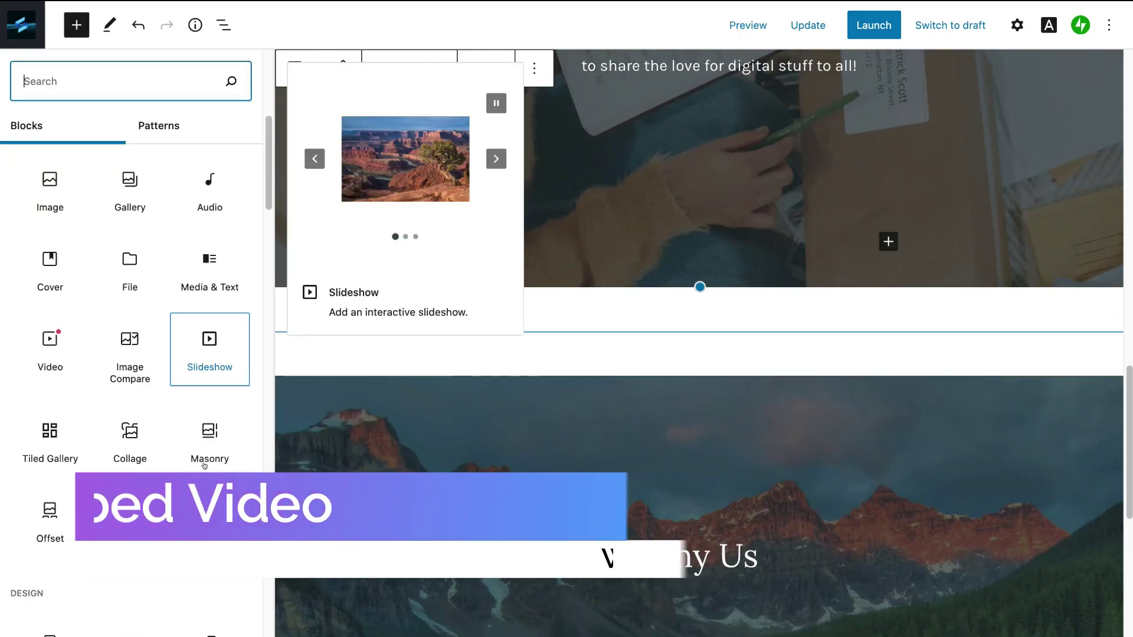
{"action": "scroll", "coordinate": [204, 466], "scroll_direction": "down", "scroll_amount": 12}
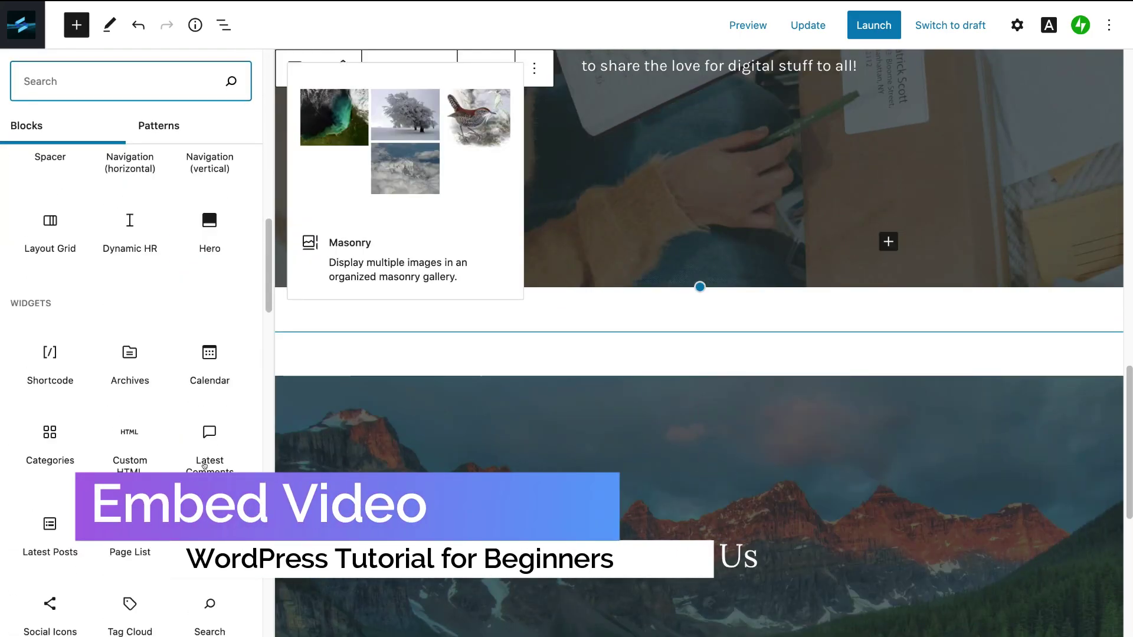
{"action": "scroll", "coordinate": [204, 466], "scroll_direction": "down", "scroll_amount": 7}
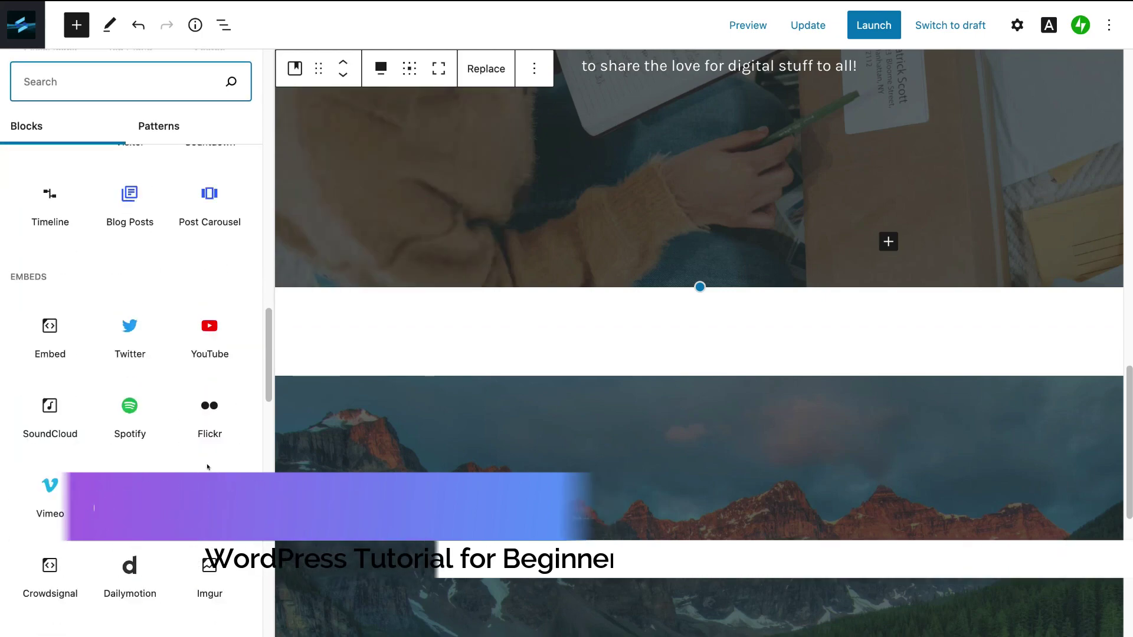
{"action": "left_click", "coordinate": [209, 245]}
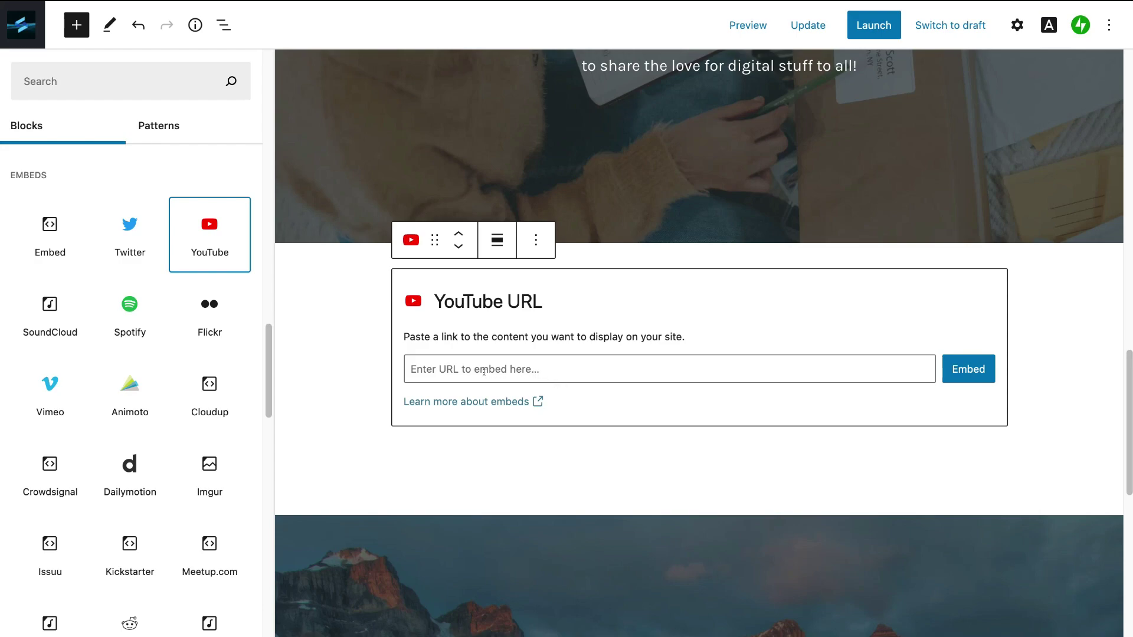
{"action": "key", "text": "super+Tab"}
{"action": "left_click", "coordinate": [496, 368]}
{"action": "type", "text": "https://www.youtube.com/watch?v=vxmC9Yoaz44"}
{"action": "left_click", "coordinate": [947, 378]}
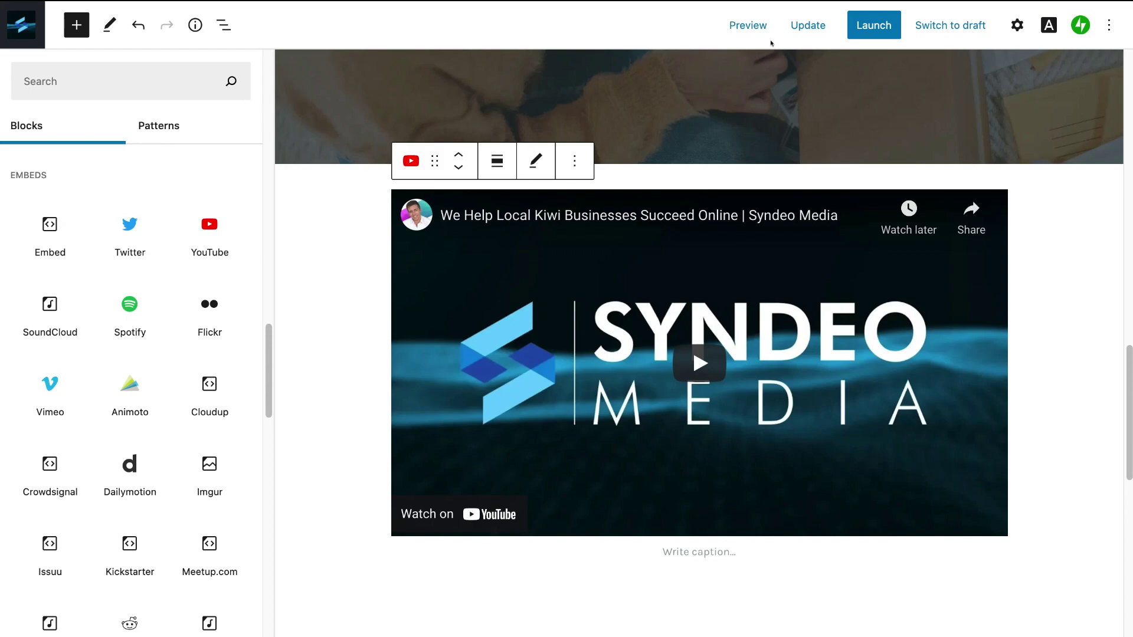
Step: Preview the Home page in desktop view and examine its layout from the header through the Why Us section
{"action": "left_click", "coordinate": [754, 27]}
{"action": "scroll", "coordinate": [870, 274], "scroll_direction": "down", "scroll_amount": 1}
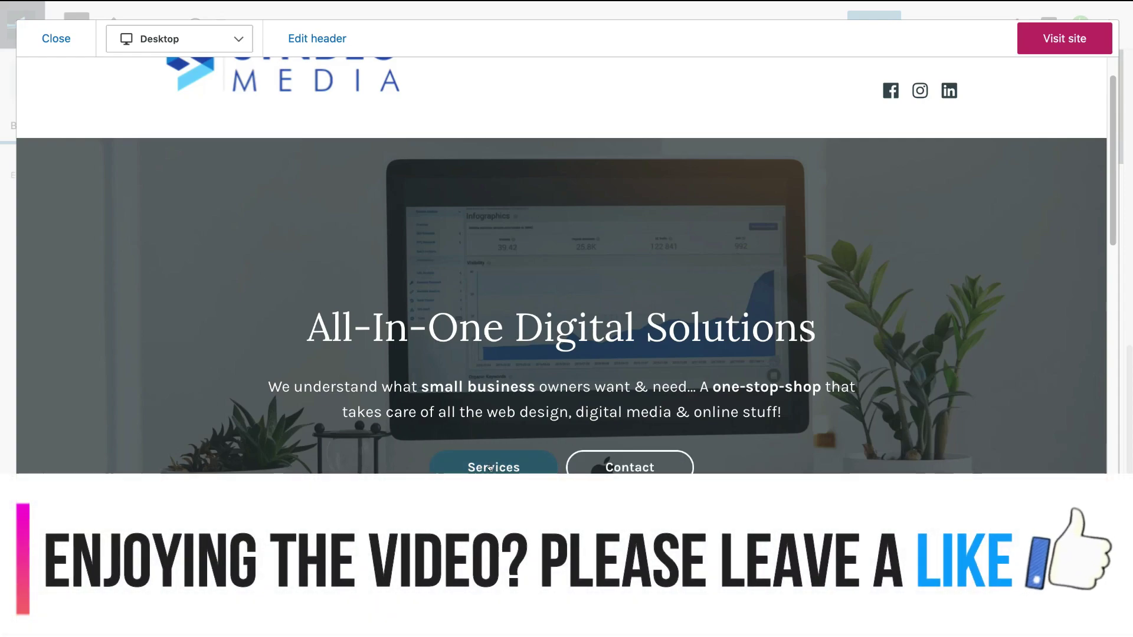
{"action": "scroll", "coordinate": [489, 467], "scroll_direction": "down", "scroll_amount": 4}
{"action": "scroll", "coordinate": [582, 350], "scroll_direction": "down", "scroll_amount": 2}
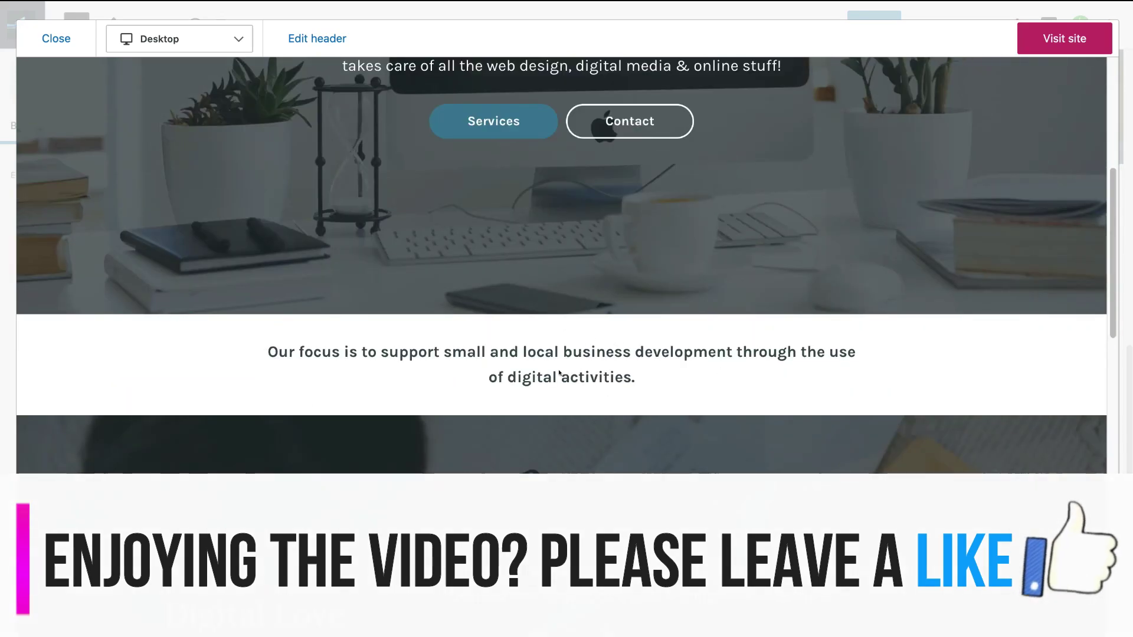
{"action": "scroll", "coordinate": [582, 350], "scroll_direction": "down", "scroll_amount": 5}
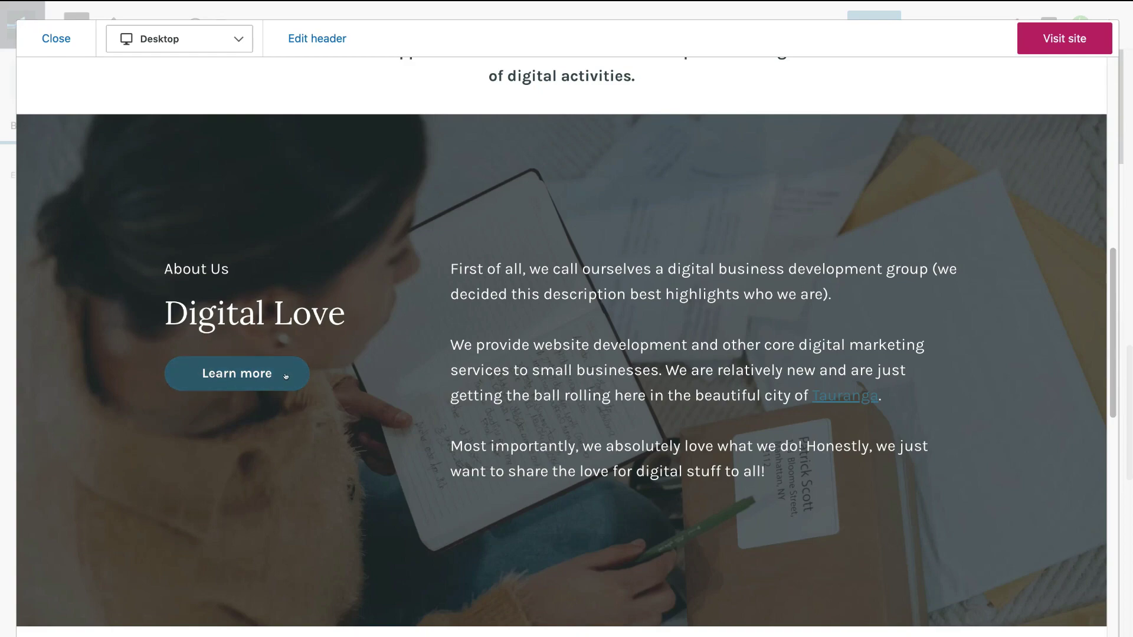
{"action": "scroll", "coordinate": [704, 392], "scroll_direction": "down", "scroll_amount": 8}
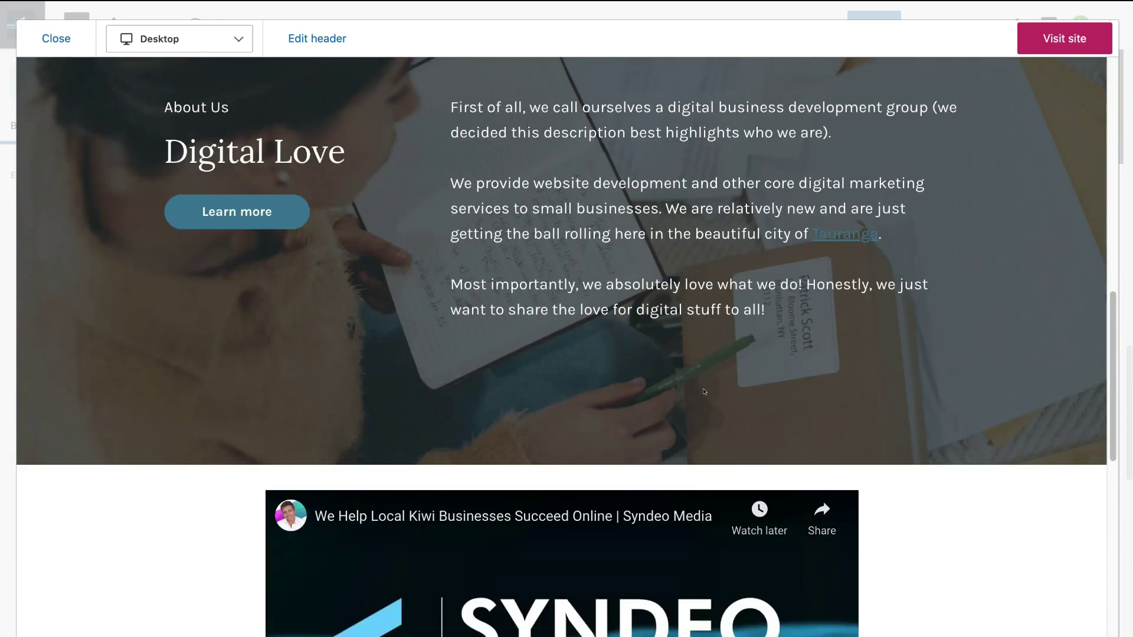
{"action": "scroll", "coordinate": [704, 391], "scroll_direction": "up", "scroll_amount": 1}
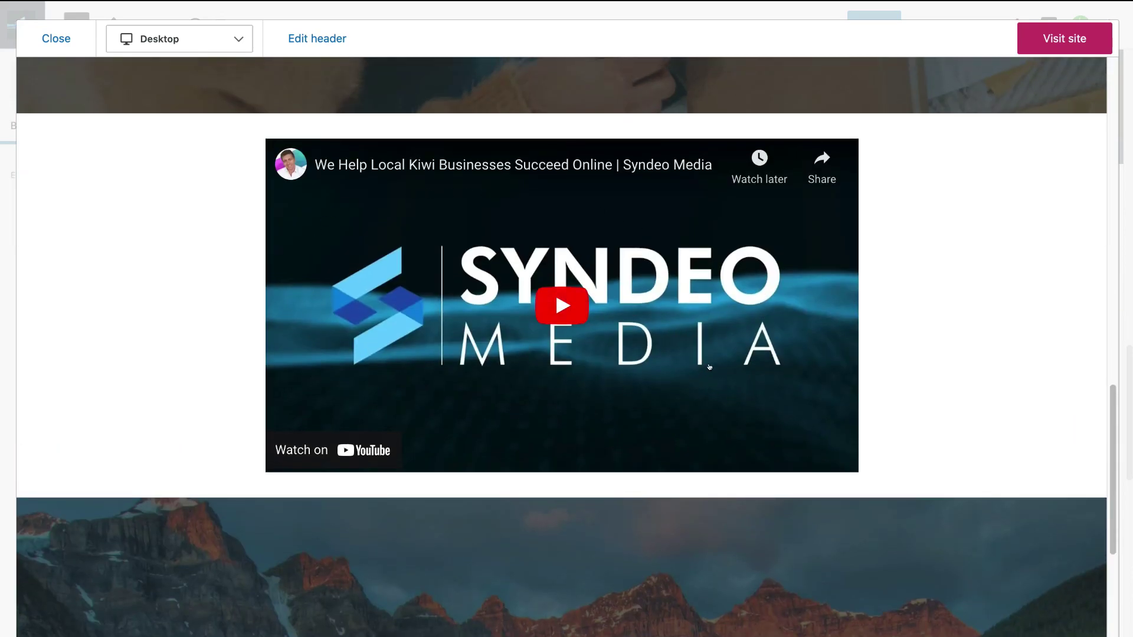
{"action": "scroll", "coordinate": [946, 375], "scroll_direction": "down", "scroll_amount": 5}
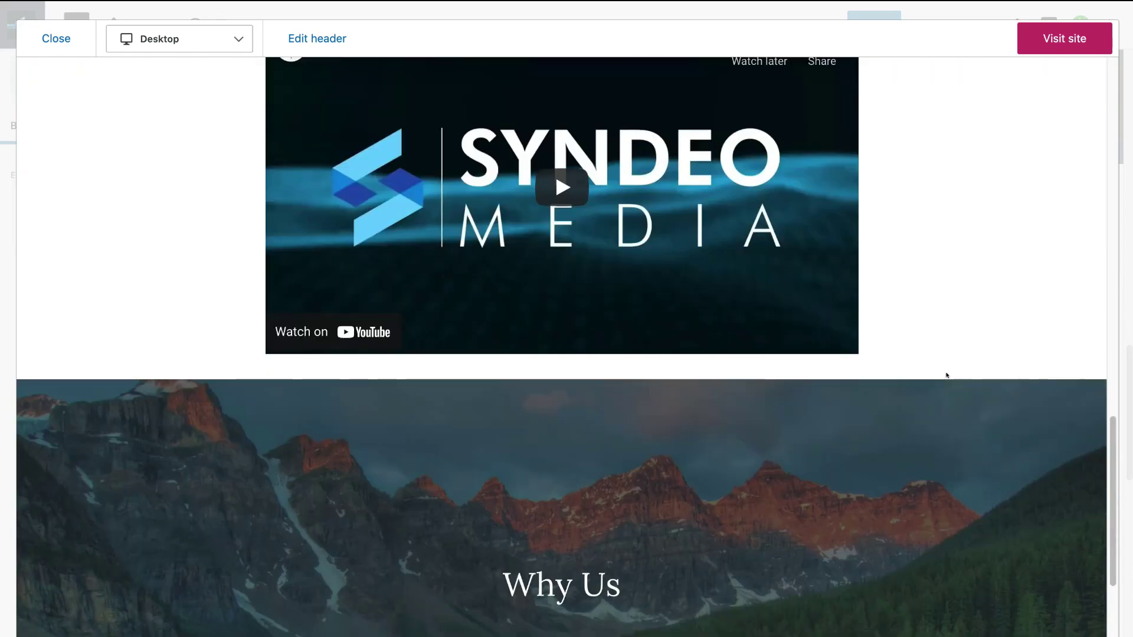
{"action": "scroll", "coordinate": [816, 522], "scroll_direction": "down", "scroll_amount": 3}
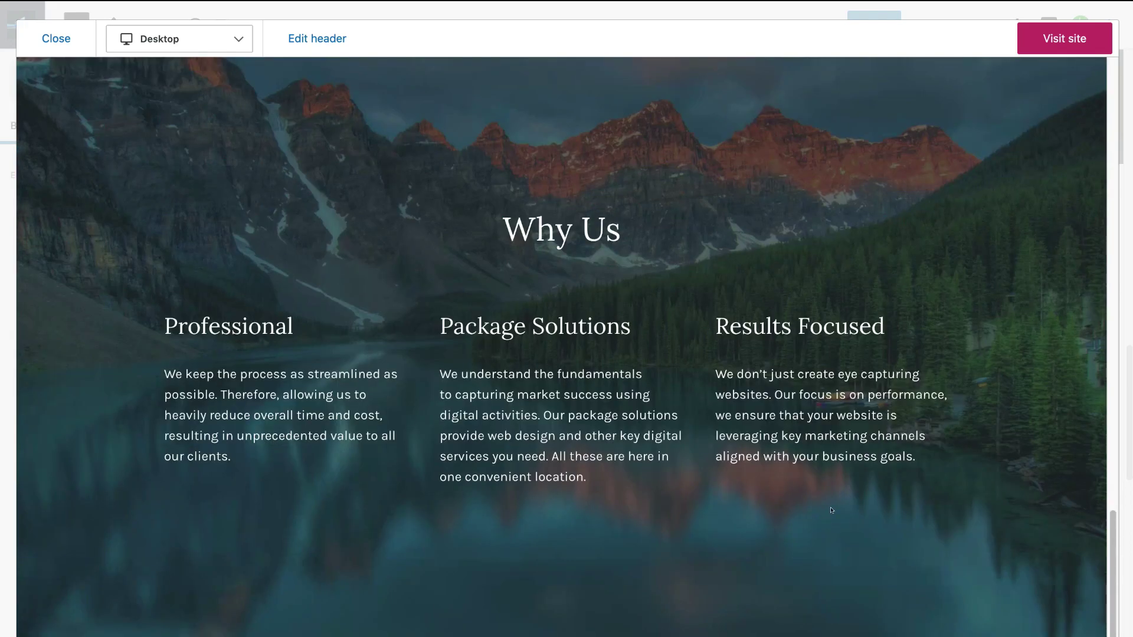
{"action": "scroll", "coordinate": [691, 552], "scroll_direction": "down", "scroll_amount": 2}
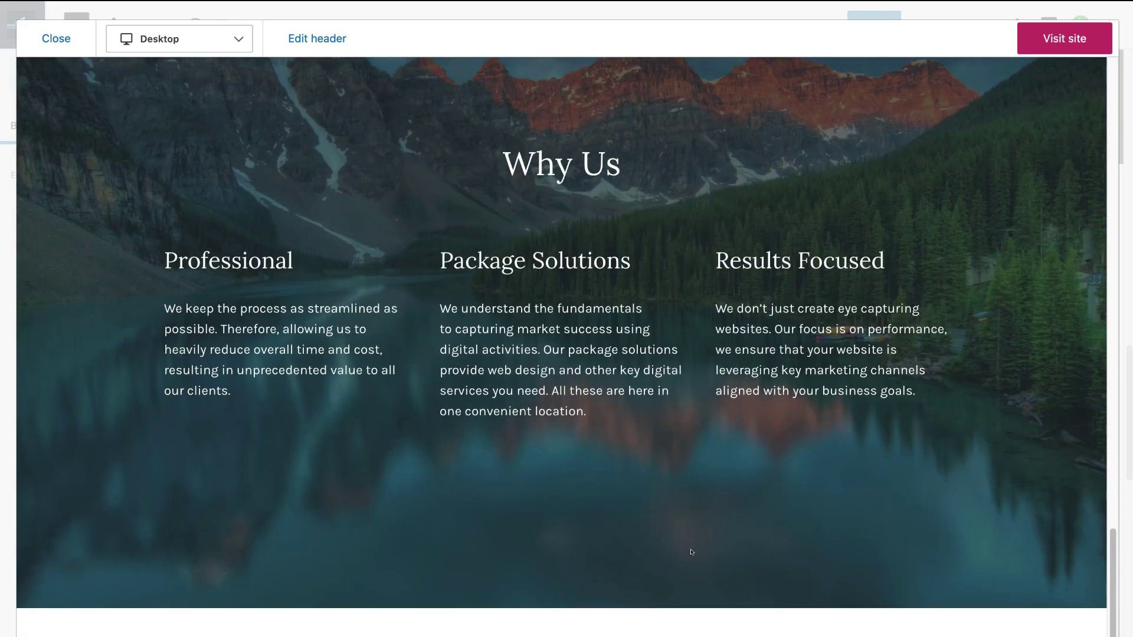
{"action": "scroll", "coordinate": [691, 552], "scroll_direction": "up", "scroll_amount": 4}
{"action": "scroll", "coordinate": [691, 552], "scroll_direction": "up", "scroll_amount": 15}
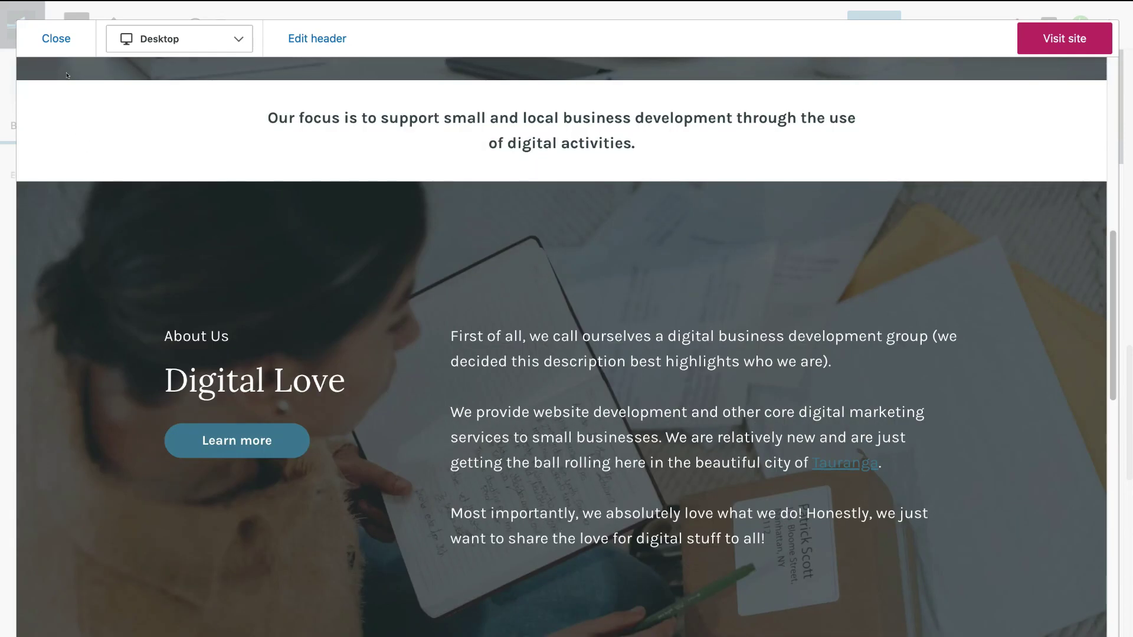
{"action": "left_click", "coordinate": [55, 43]}
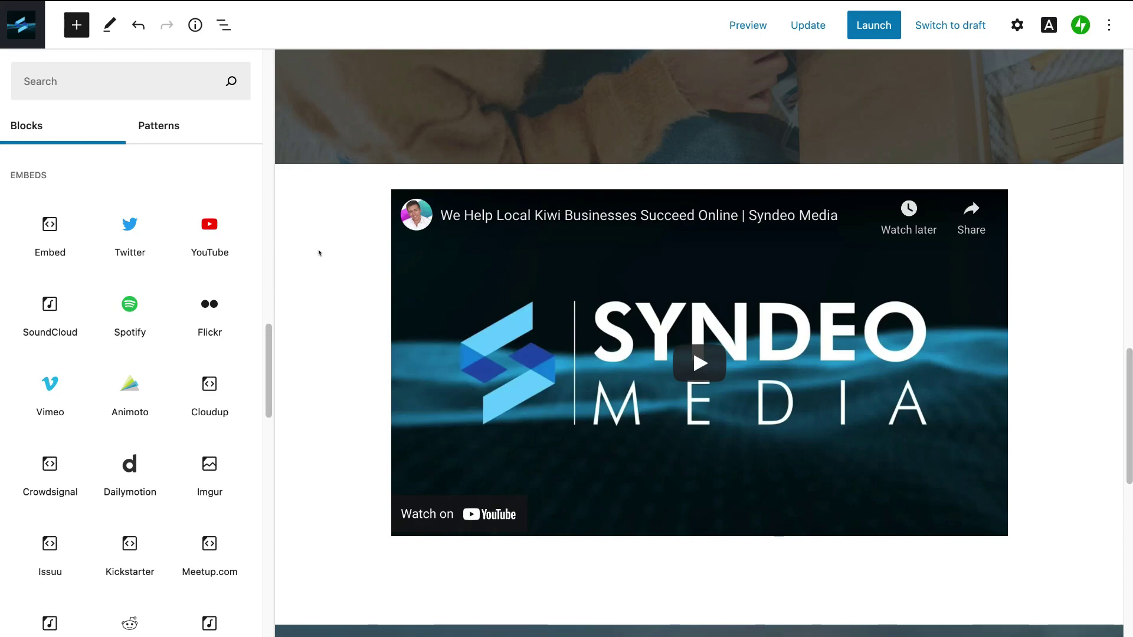
Step: Save the changes to the Home page and open the Blog page for editing
{"action": "left_click", "coordinate": [15, 20]}
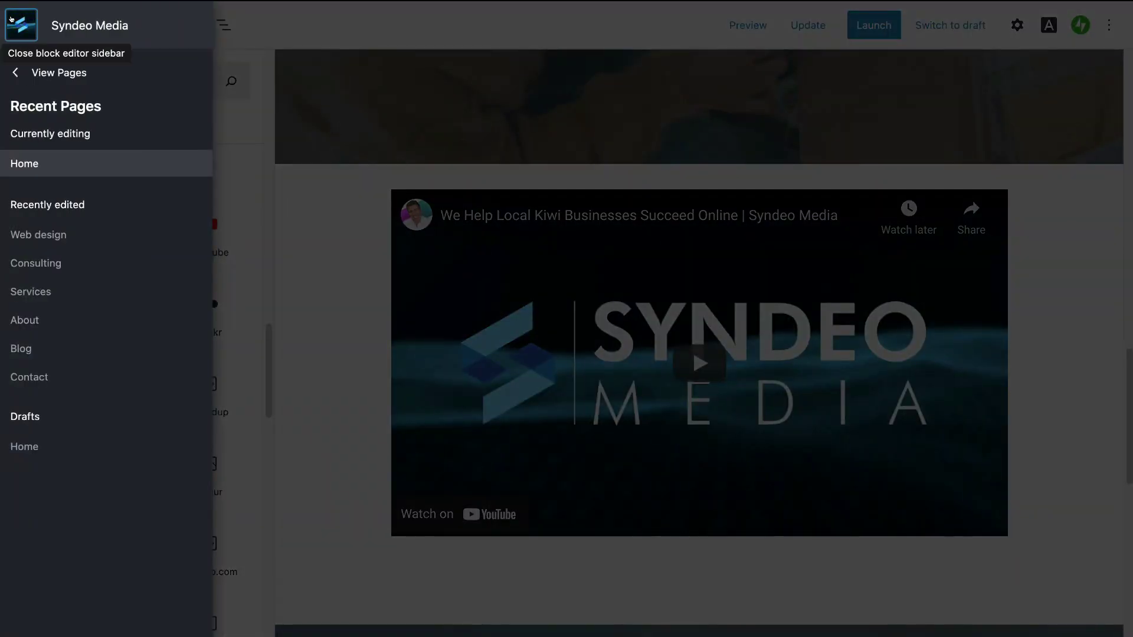
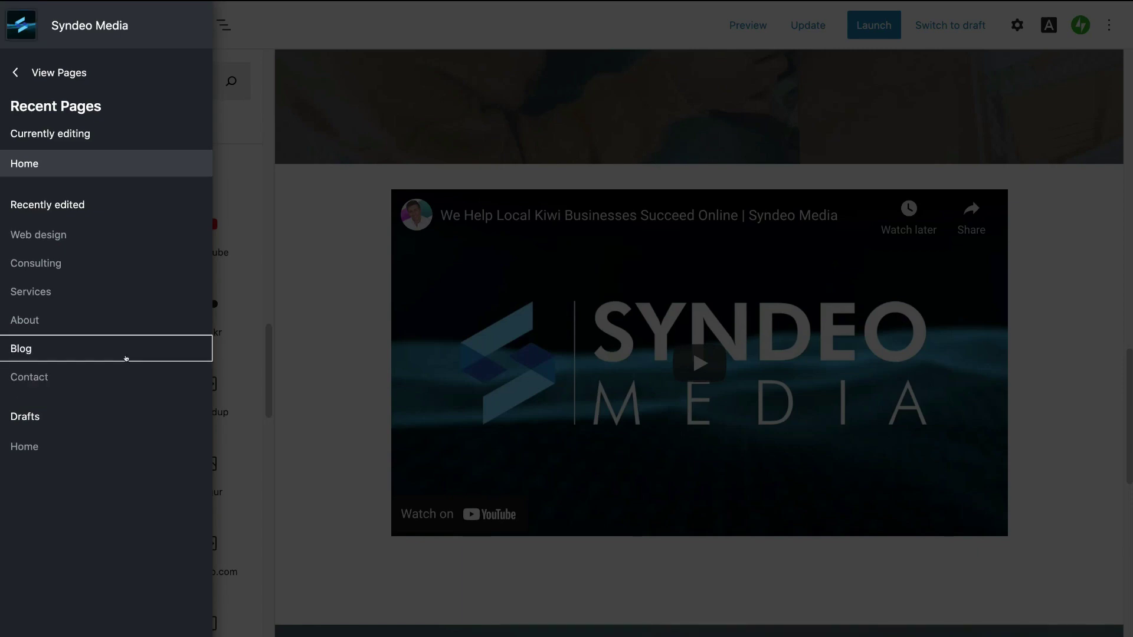
{"action": "left_click", "coordinate": [354, 213]}
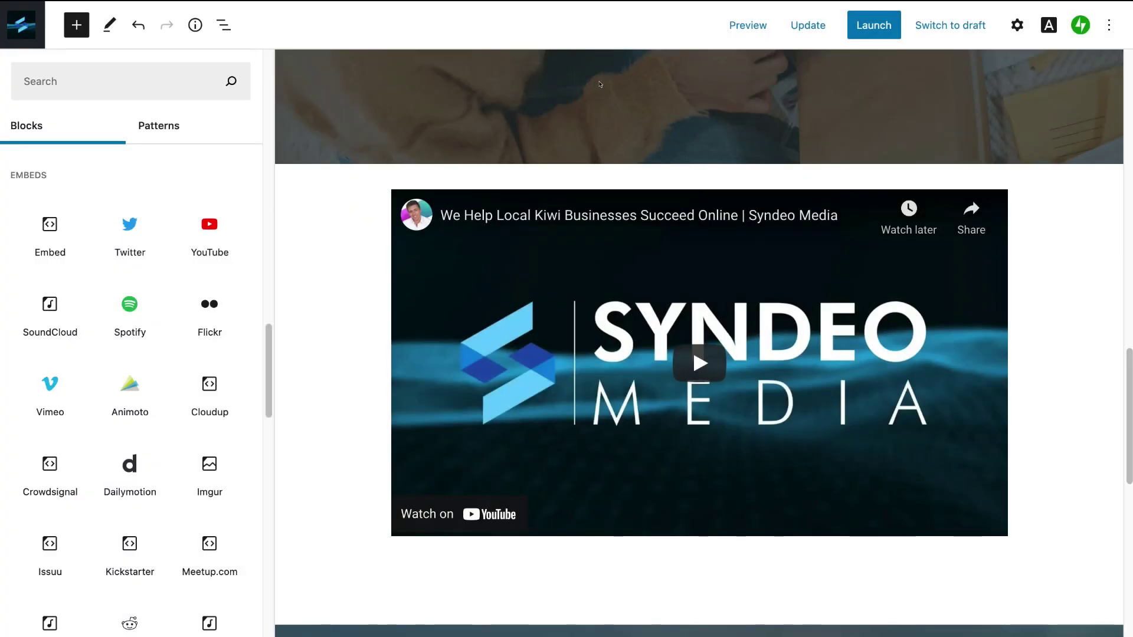
{"action": "left_click", "coordinate": [814, 28]}
{"action": "left_click", "coordinate": [22, 25]}
{"action": "left_click", "coordinate": [22, 348]}
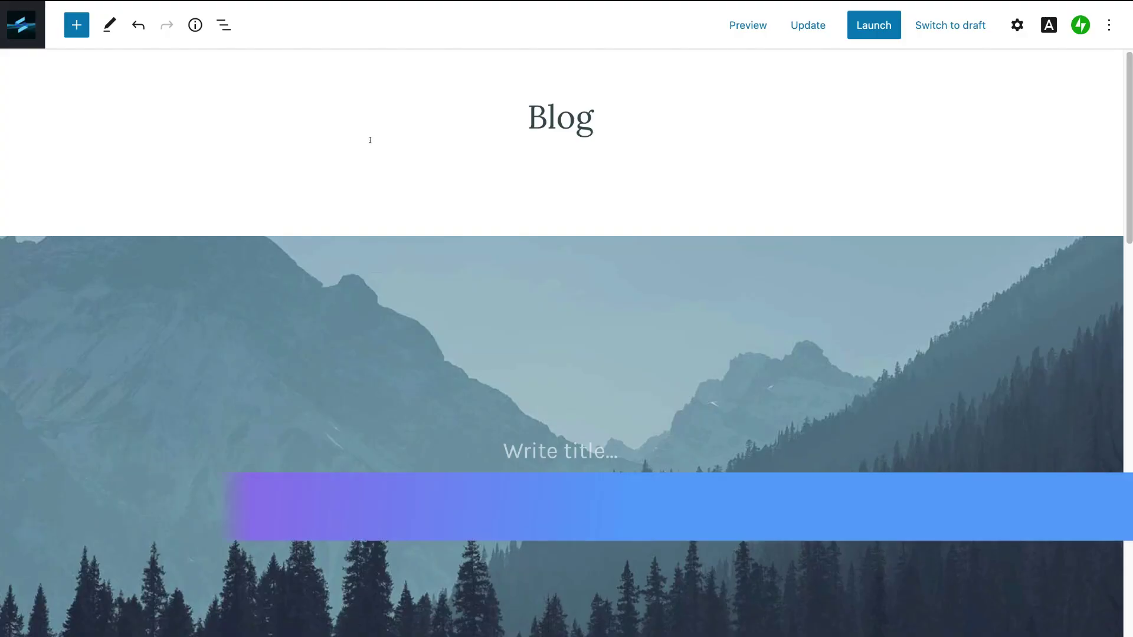
Step: Write "Education for Small Business" in bold as the title on the Blog page's mountain cover, then update the page
{"action": "scroll", "coordinate": [419, 301], "scroll_direction": "down", "scroll_amount": 3}
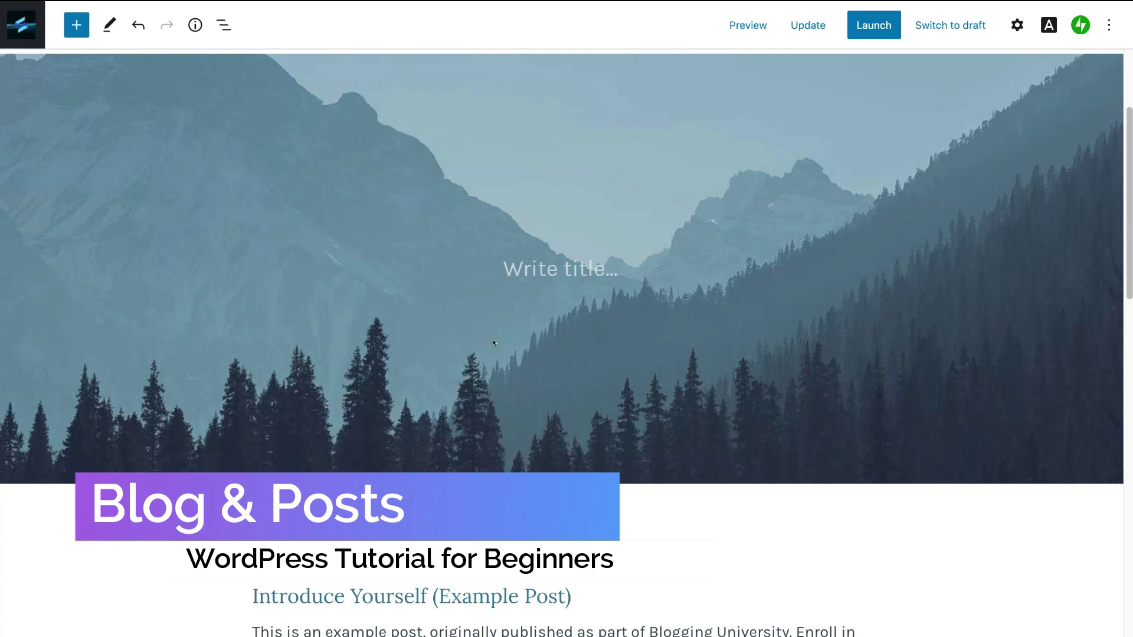
{"action": "scroll", "coordinate": [493, 343], "scroll_direction": "down", "scroll_amount": 4}
{"action": "scroll", "coordinate": [448, 338], "scroll_direction": "down", "scroll_amount": 6}
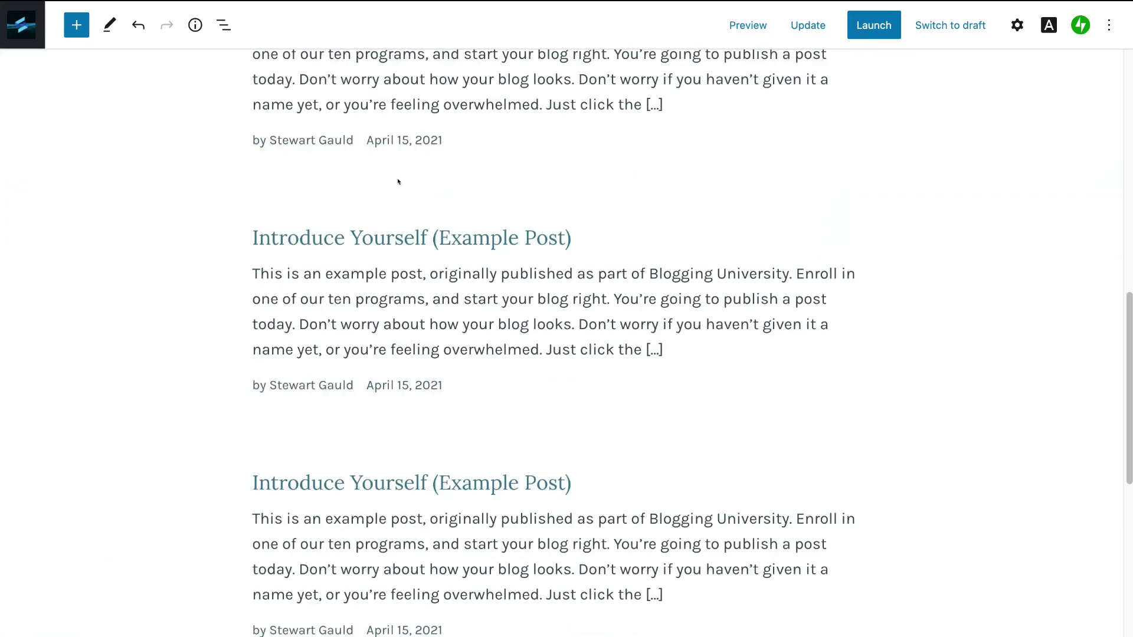
{"action": "scroll", "coordinate": [417, 407], "scroll_direction": "up", "scroll_amount": 3}
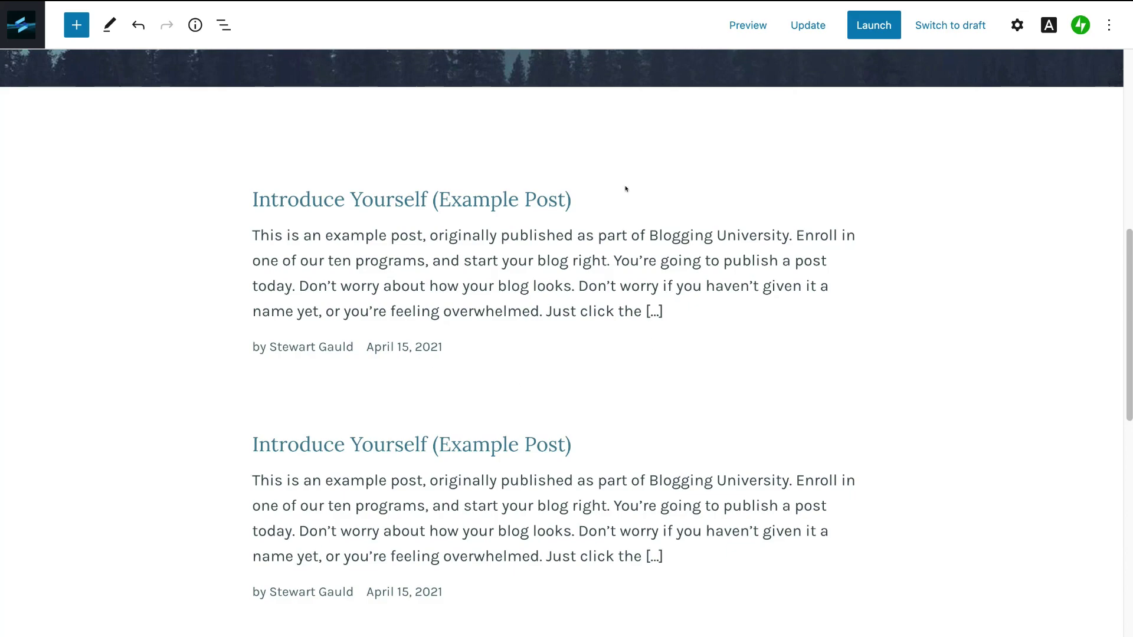
{"action": "scroll", "coordinate": [461, 367], "scroll_direction": "up", "scroll_amount": 10}
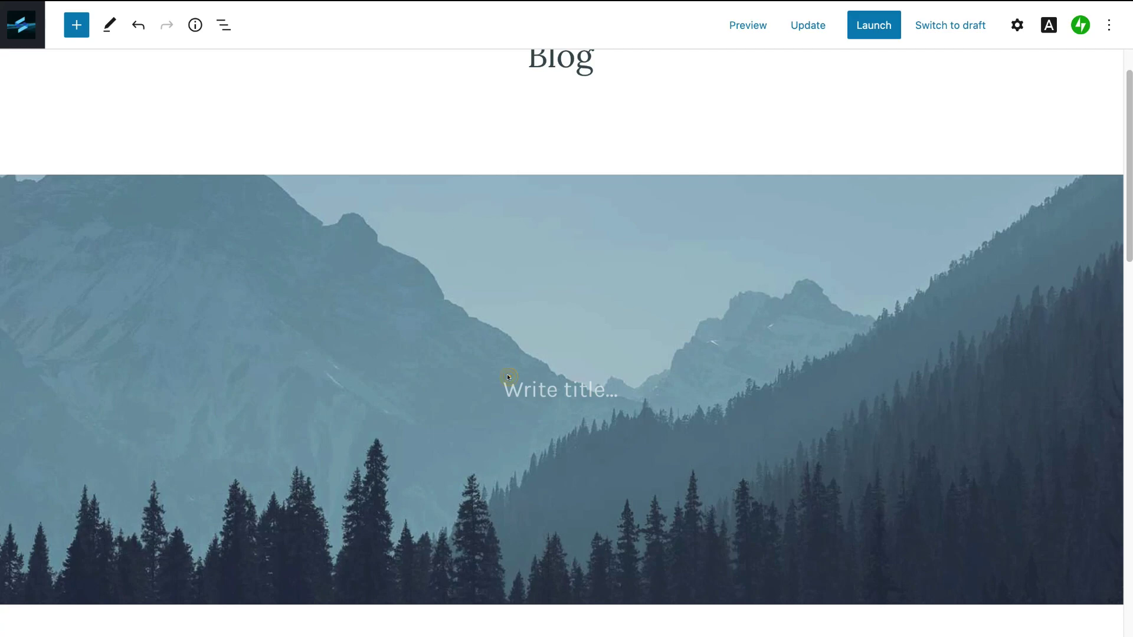
{"action": "left_click", "coordinate": [507, 374]}
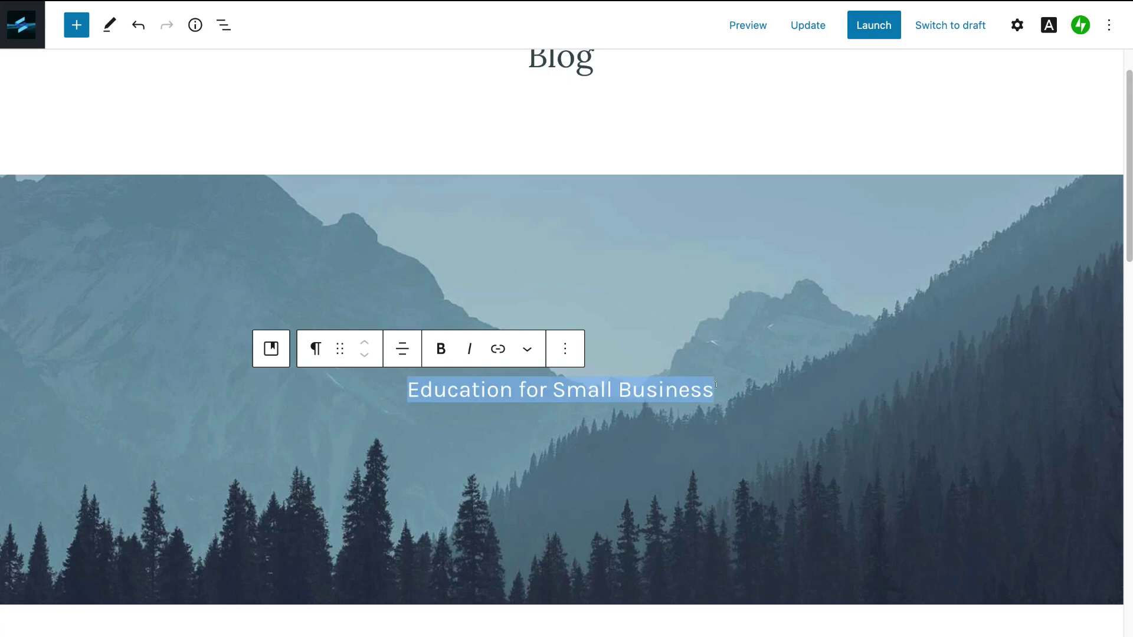
{"action": "left_click", "coordinate": [437, 350]}
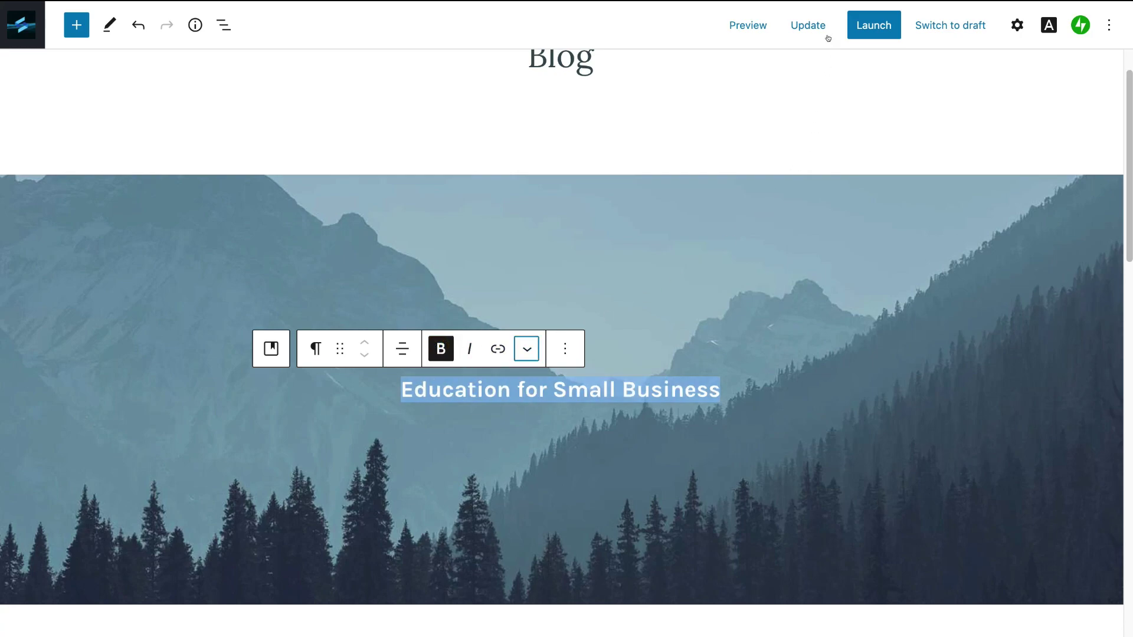
{"action": "left_click", "coordinate": [811, 25]}
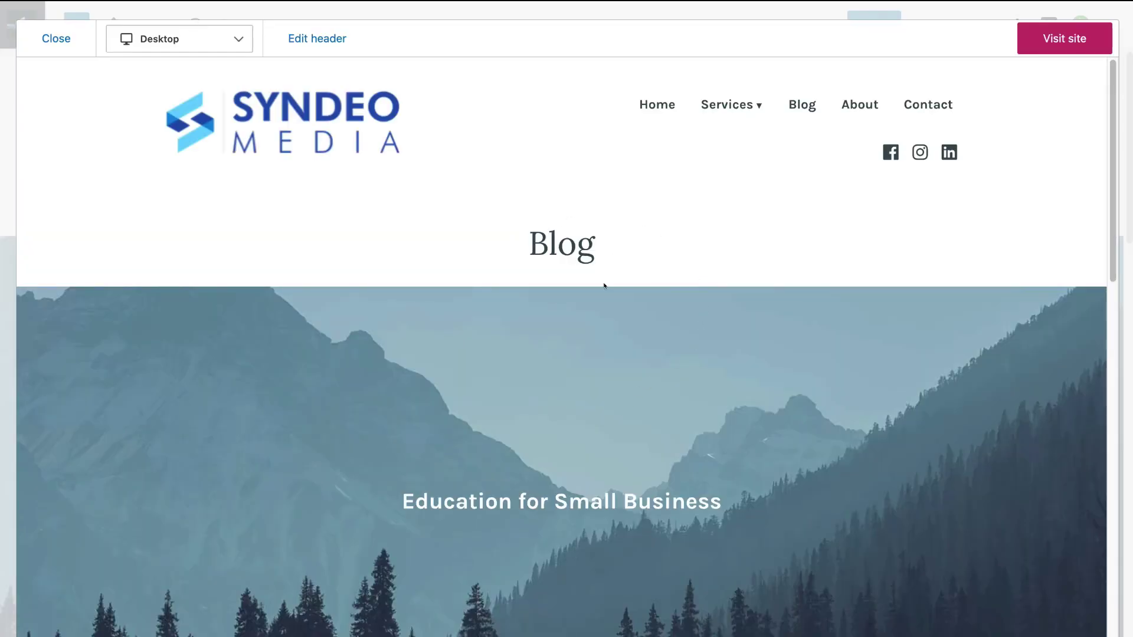
{"action": "left_click", "coordinate": [61, 40]}
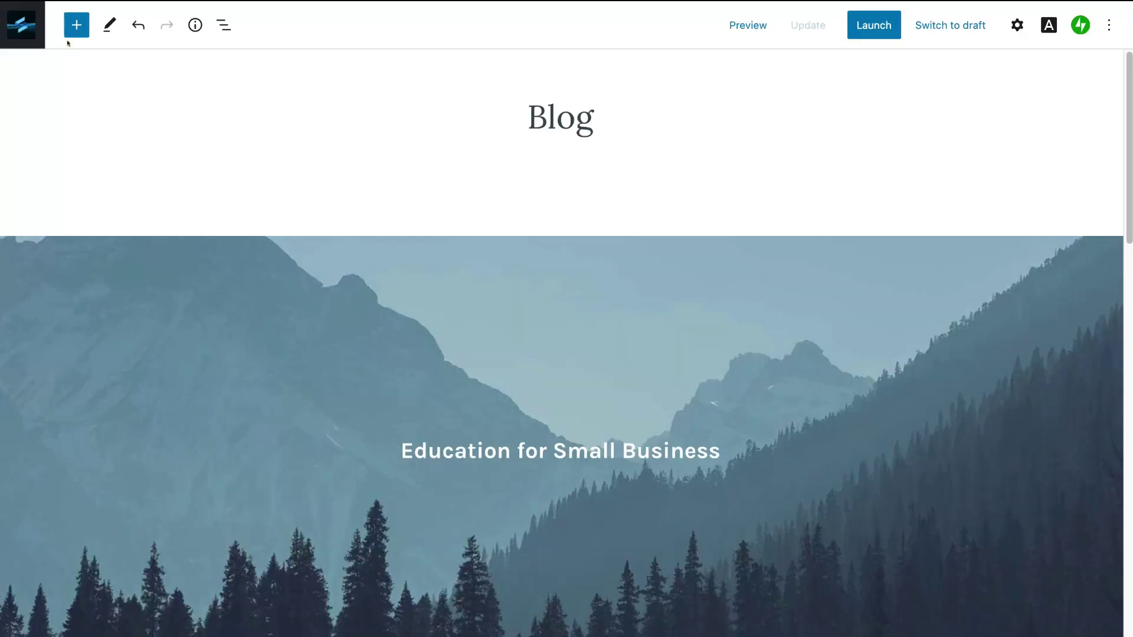
Step: Delete the "Blog" page title above the cover and check the page in the desktop preview
{"action": "left_click", "coordinate": [555, 118]}
{"action": "double_click", "coordinate": [554, 127]}
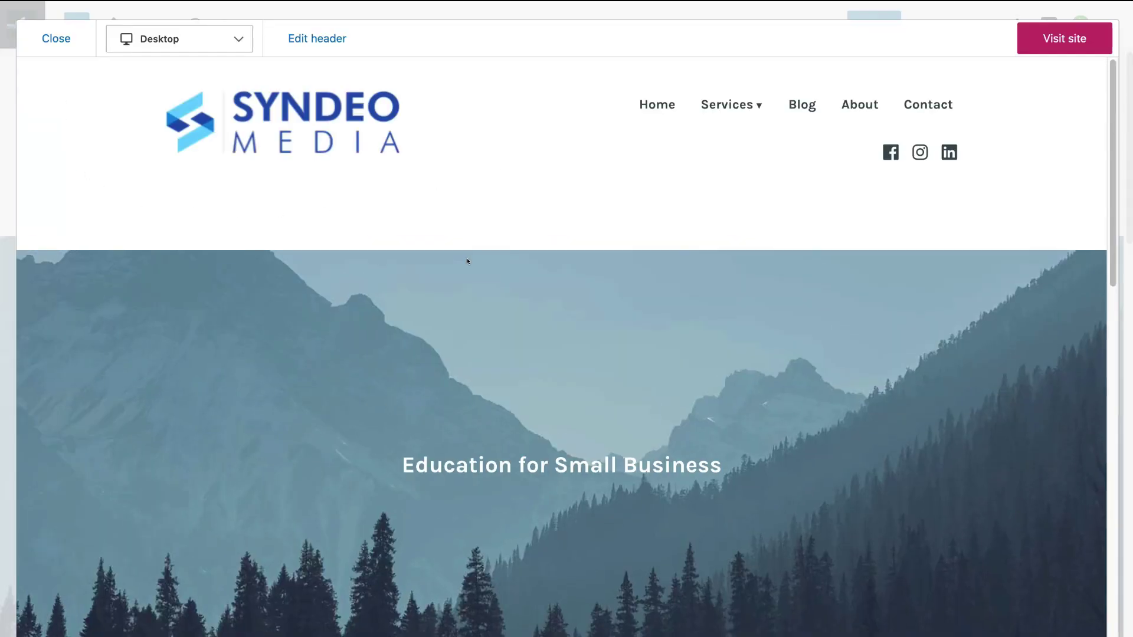
{"action": "scroll", "coordinate": [710, 362], "scroll_direction": "down", "scroll_amount": 2}
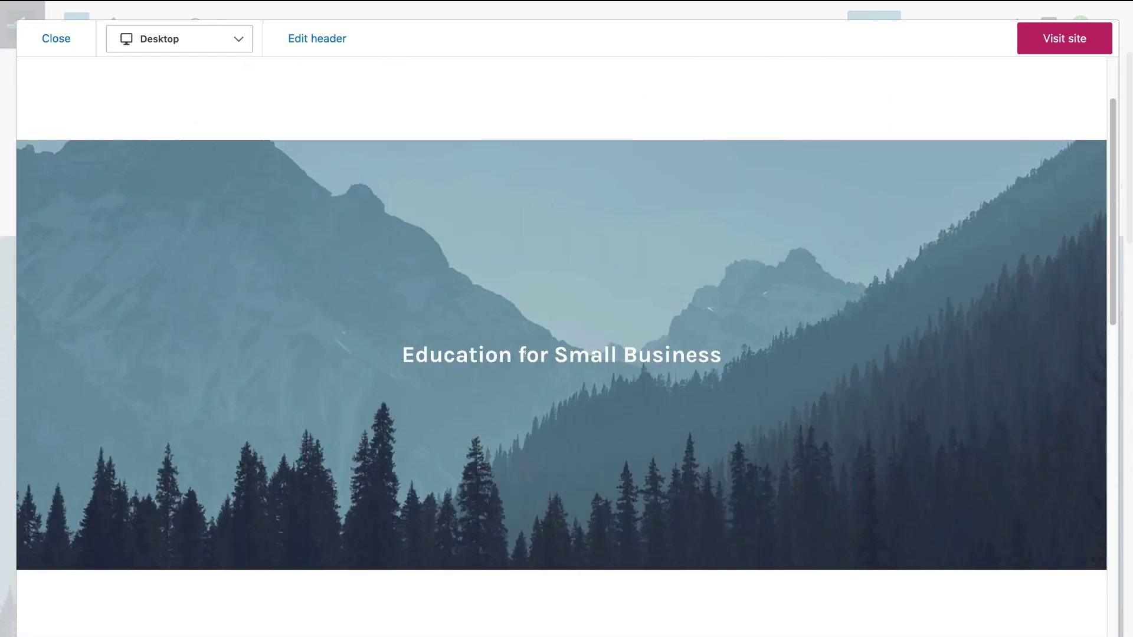
{"action": "scroll", "coordinate": [766, 370], "scroll_direction": "down", "scroll_amount": 4}
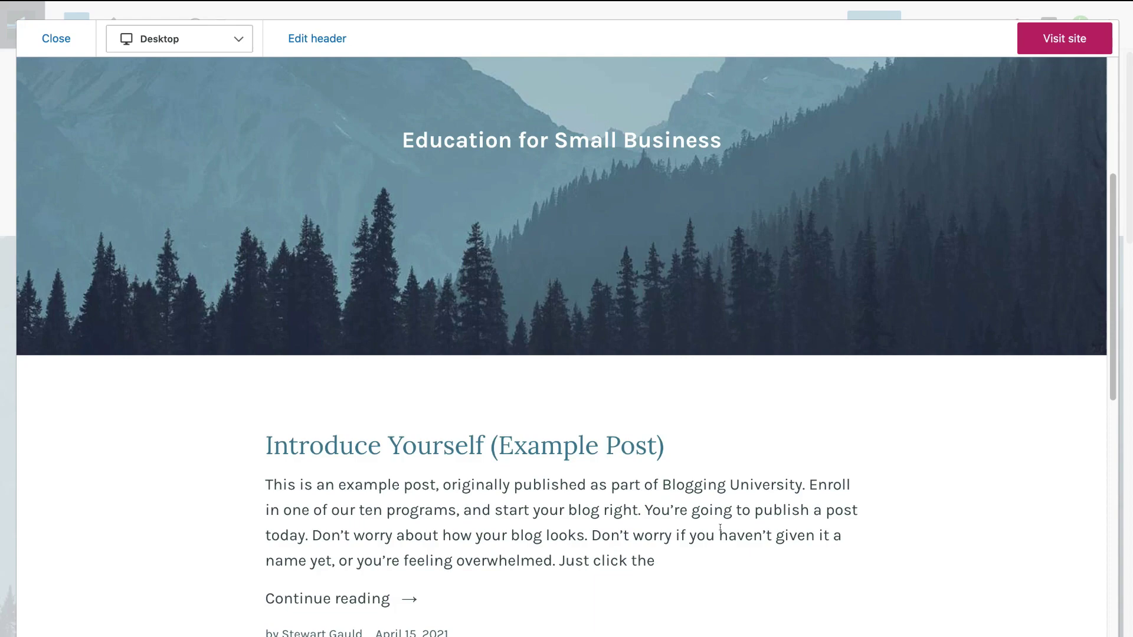
{"action": "scroll", "coordinate": [720, 528], "scroll_direction": "up", "scroll_amount": 6}
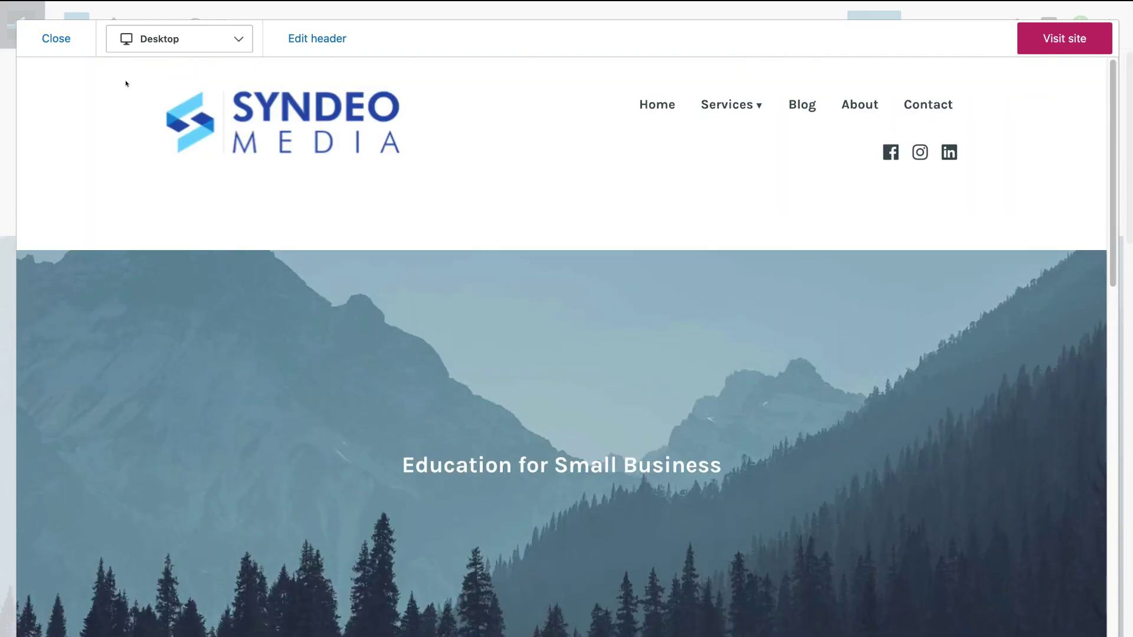
Step: Close the preview, update the Blog page and return to the site's list of pages
{"action": "left_click", "coordinate": [43, 31]}
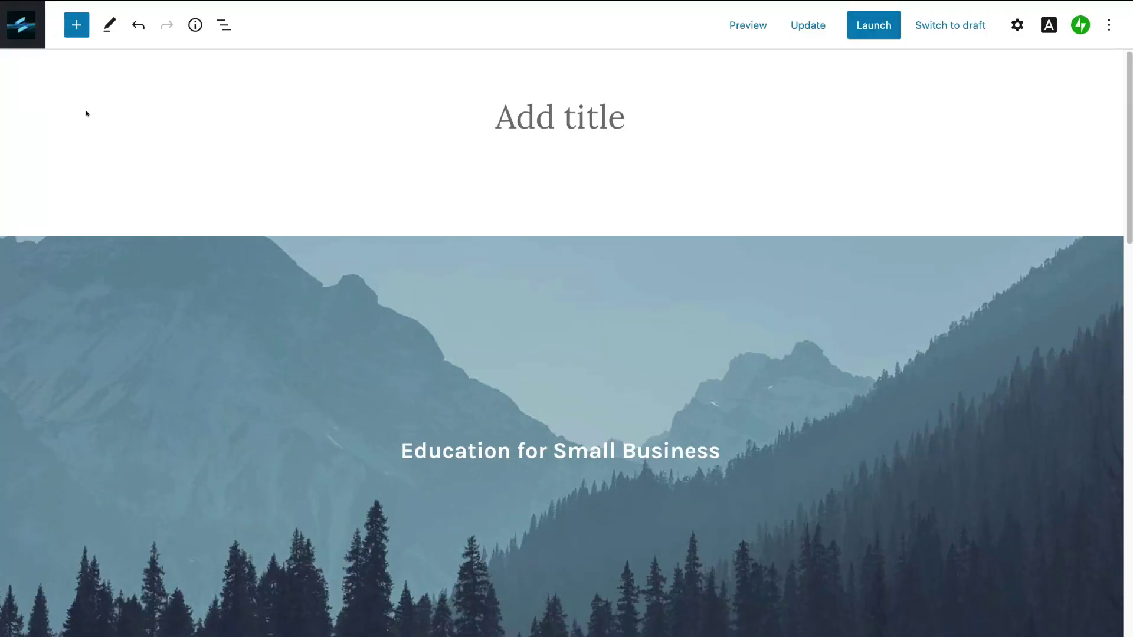
{"action": "left_click", "coordinate": [806, 24]}
{"action": "left_click", "coordinate": [21, 39]}
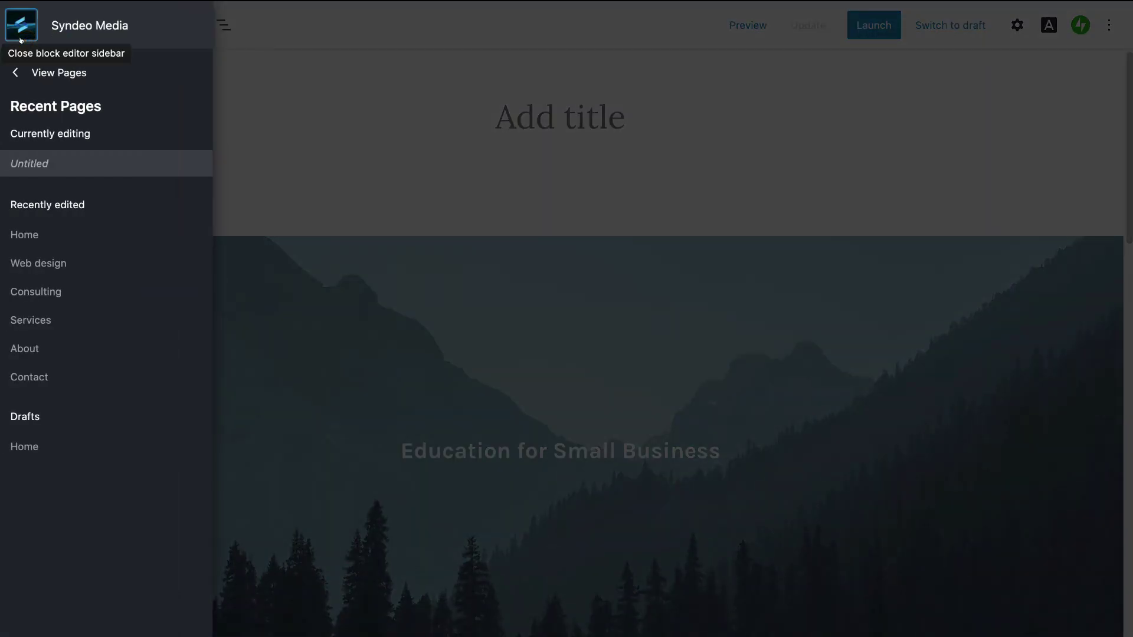
{"action": "left_click", "coordinate": [66, 72]}
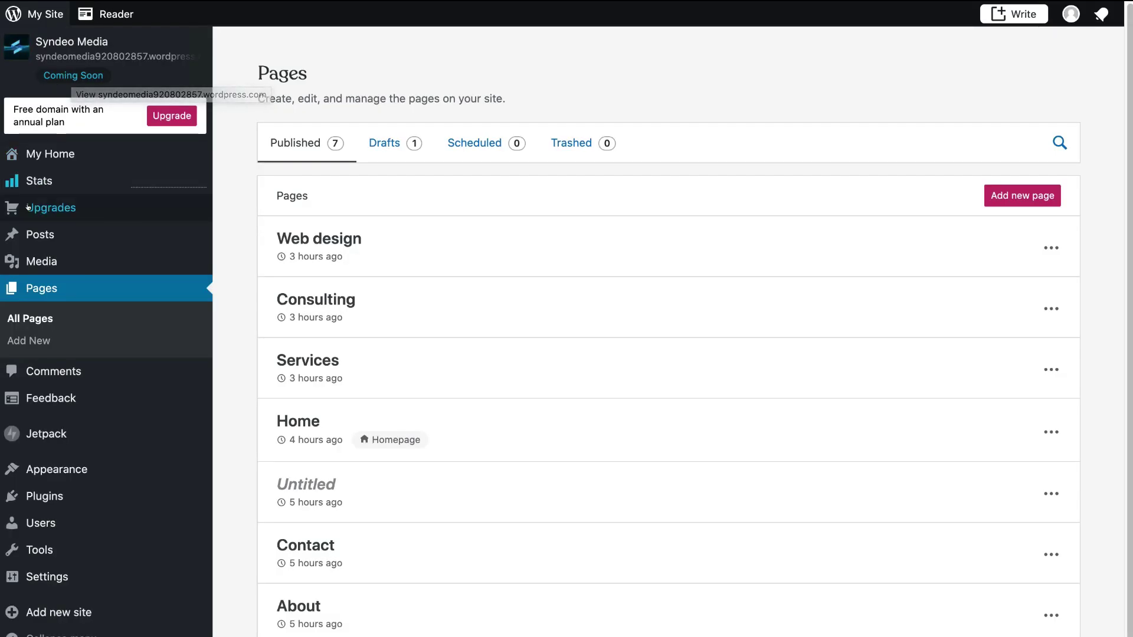
Step: Open the site's list of posts and move the first "Introduce Yourself (Example Post)" to the trash
{"action": "mouse_move", "coordinate": [34, 227]}
{"action": "left_click", "coordinate": [80, 234]}
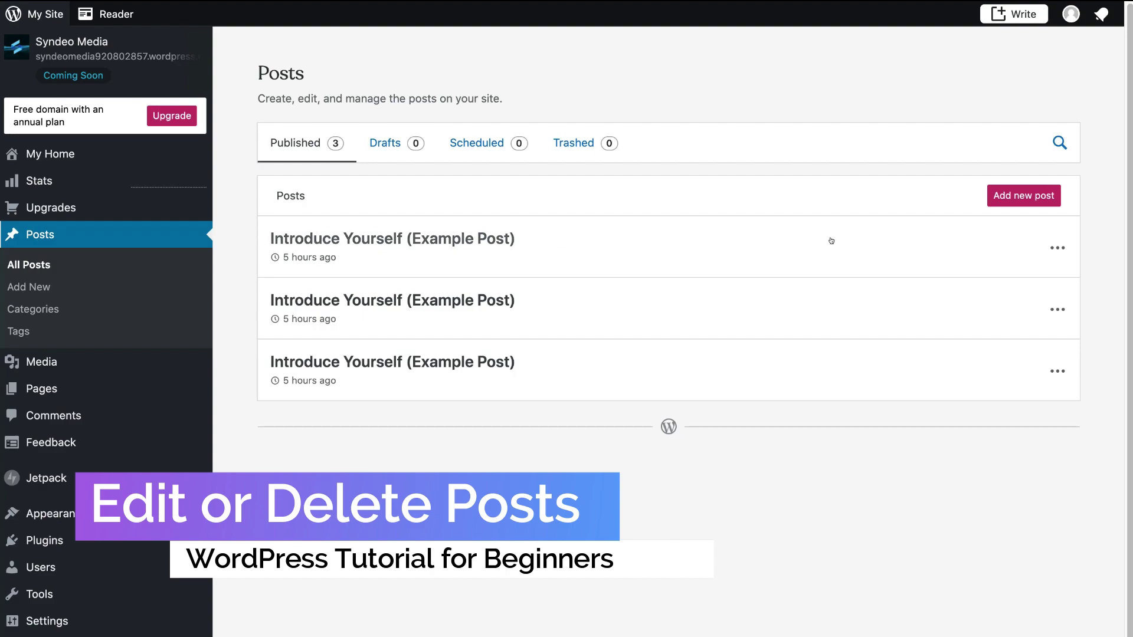
{"action": "left_click", "coordinate": [1047, 247]}
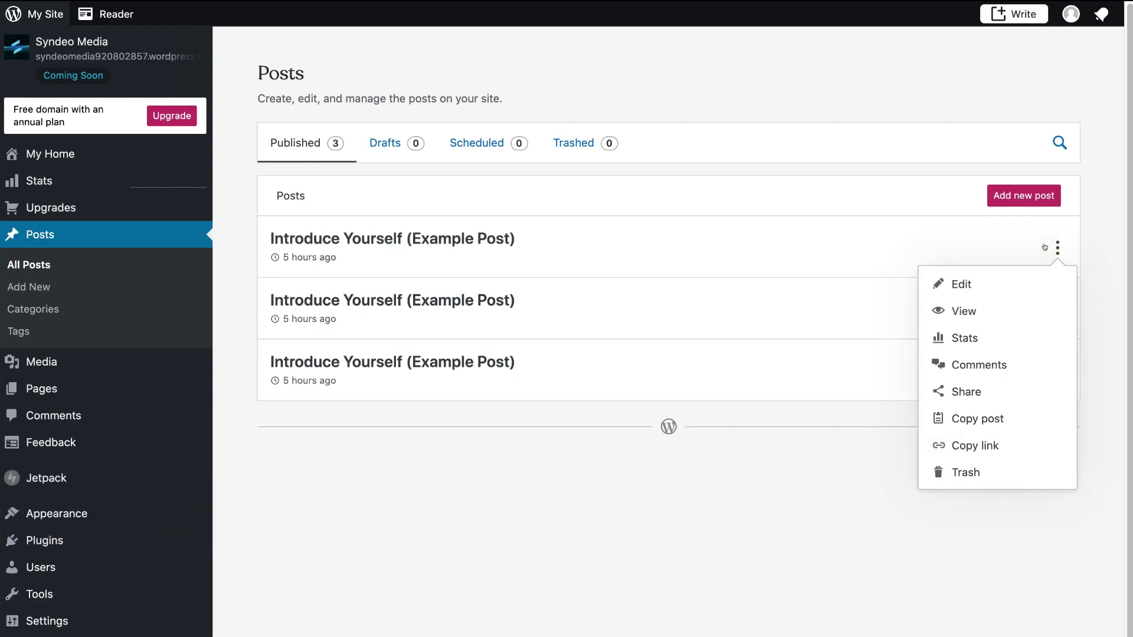
{"action": "left_click", "coordinate": [980, 467]}
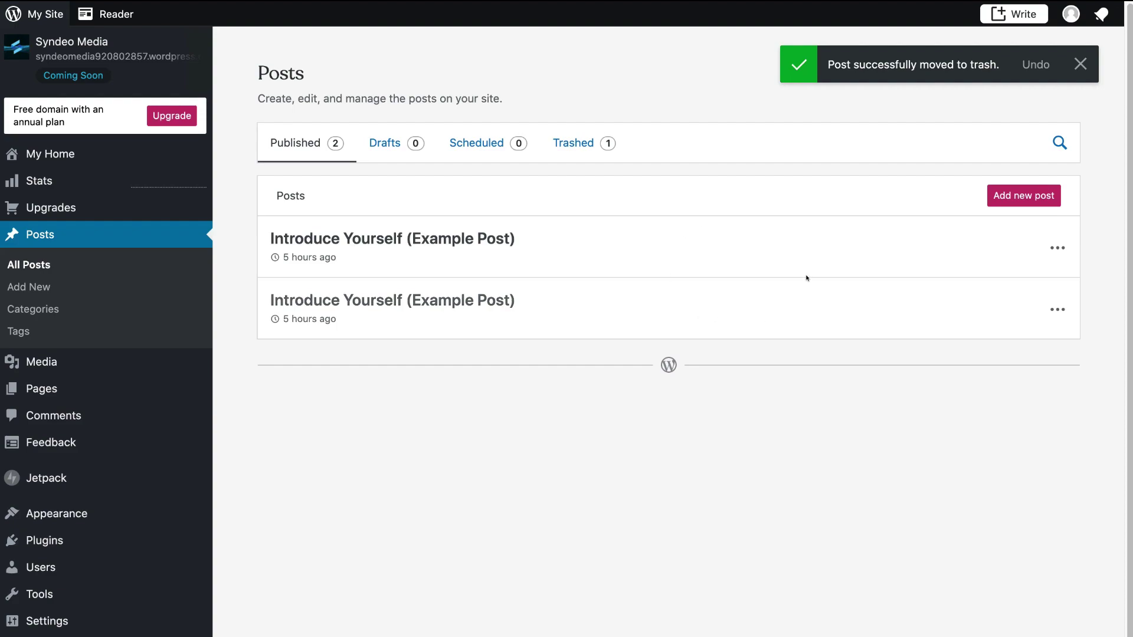
Step: Open the first remaining example post, look through its editable text to the end, and return to the list of posts
{"action": "left_click", "coordinate": [367, 234]}
{"action": "left_click", "coordinate": [614, 317]}
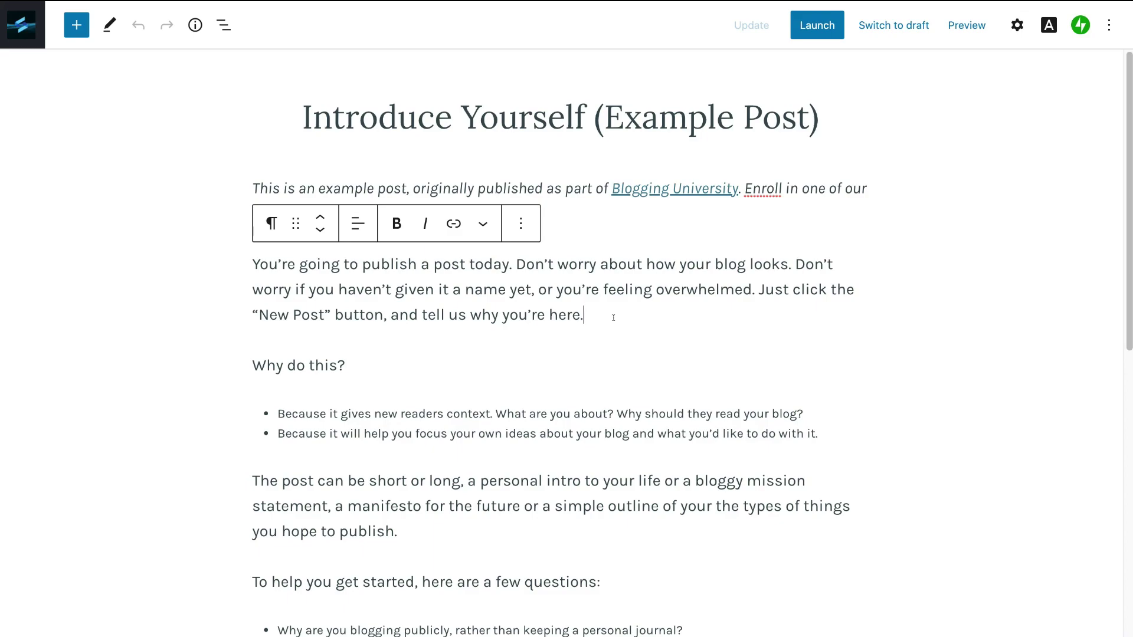
{"action": "left_click_drag", "start_coordinate": [614, 317], "coordinate": [424, 264]}
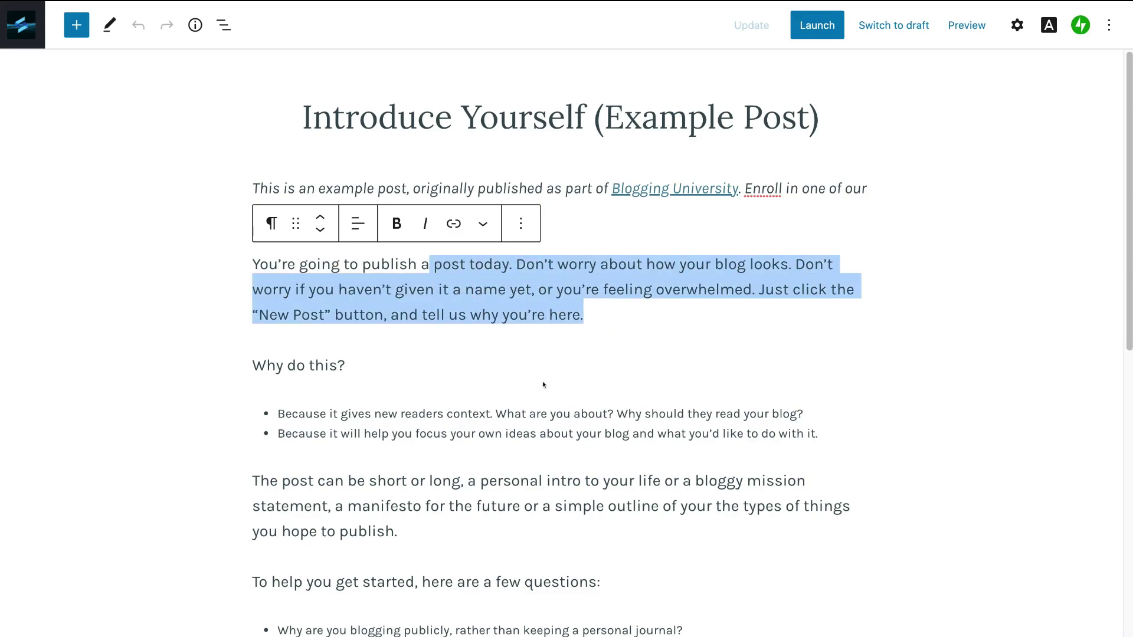
{"action": "scroll", "coordinate": [543, 384], "scroll_direction": "down", "scroll_amount": 10}
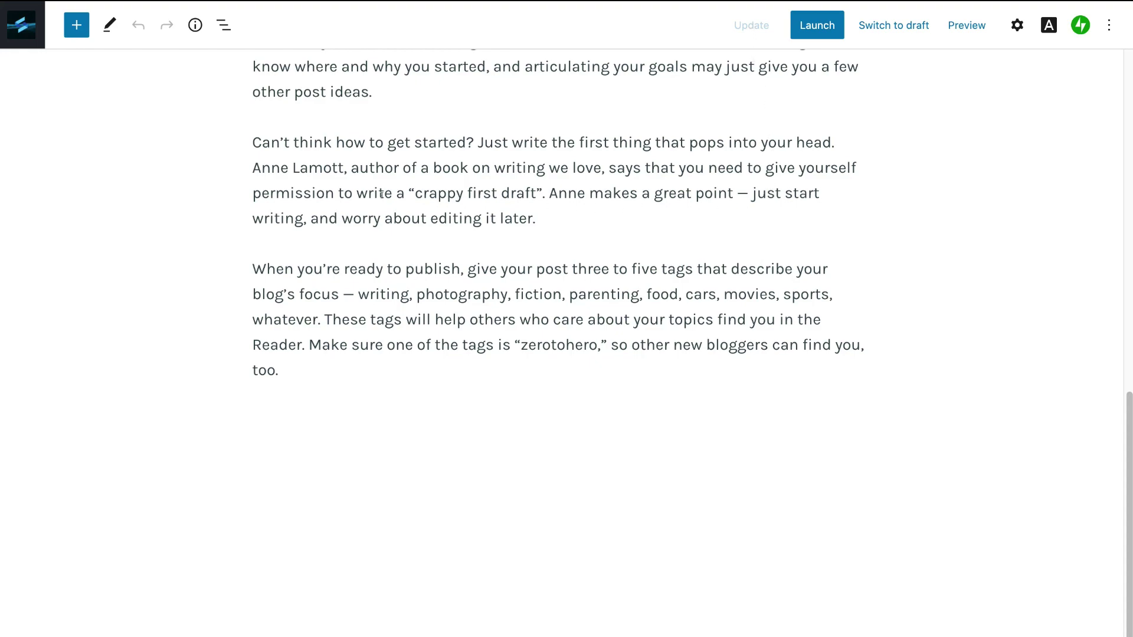
{"action": "left_click", "coordinate": [22, 30]}
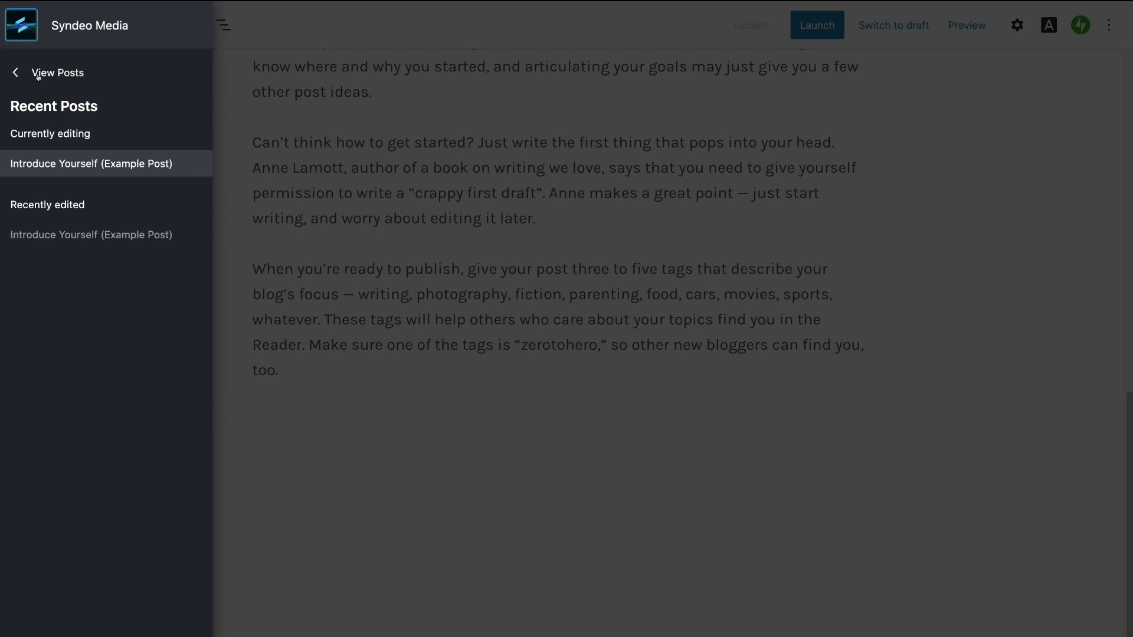
{"action": "left_click", "coordinate": [59, 72]}
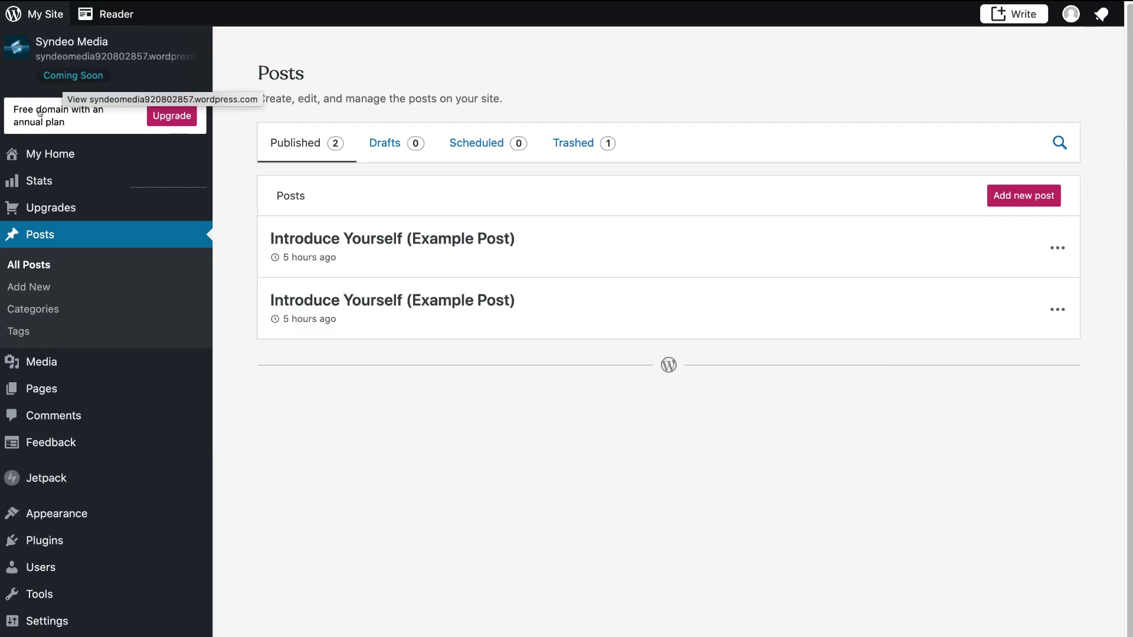
Step: Launch the site with its current free WordPress.com address and the free plan, declining a custom domain, and visit the live site
{"action": "left_click", "coordinate": [71, 153]}
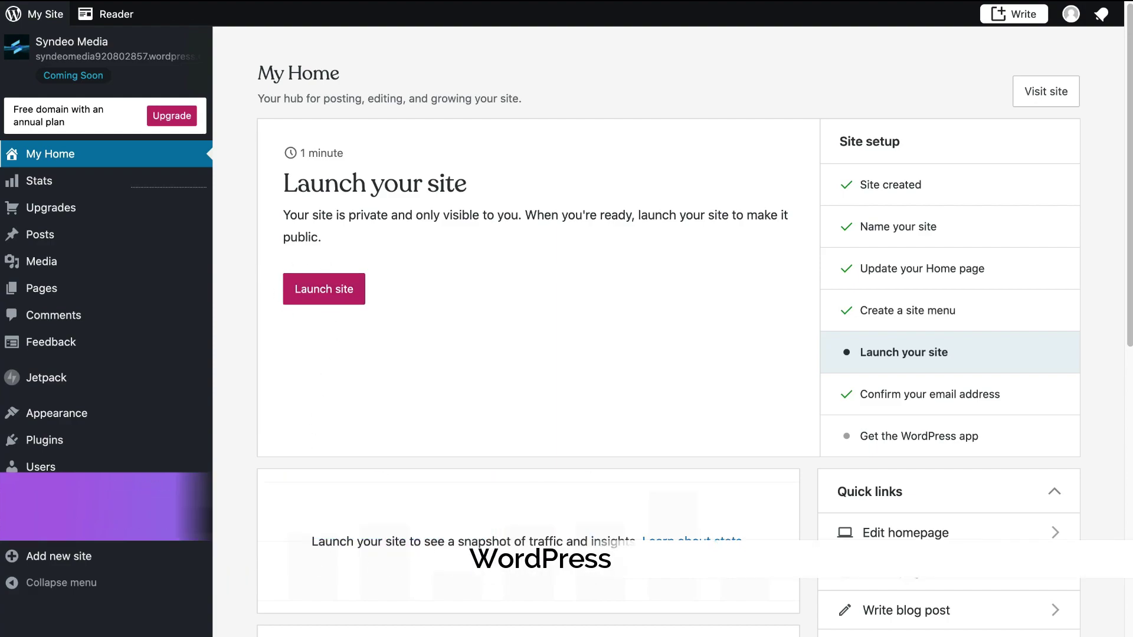
{"action": "mouse_move", "coordinate": [103, 513]}
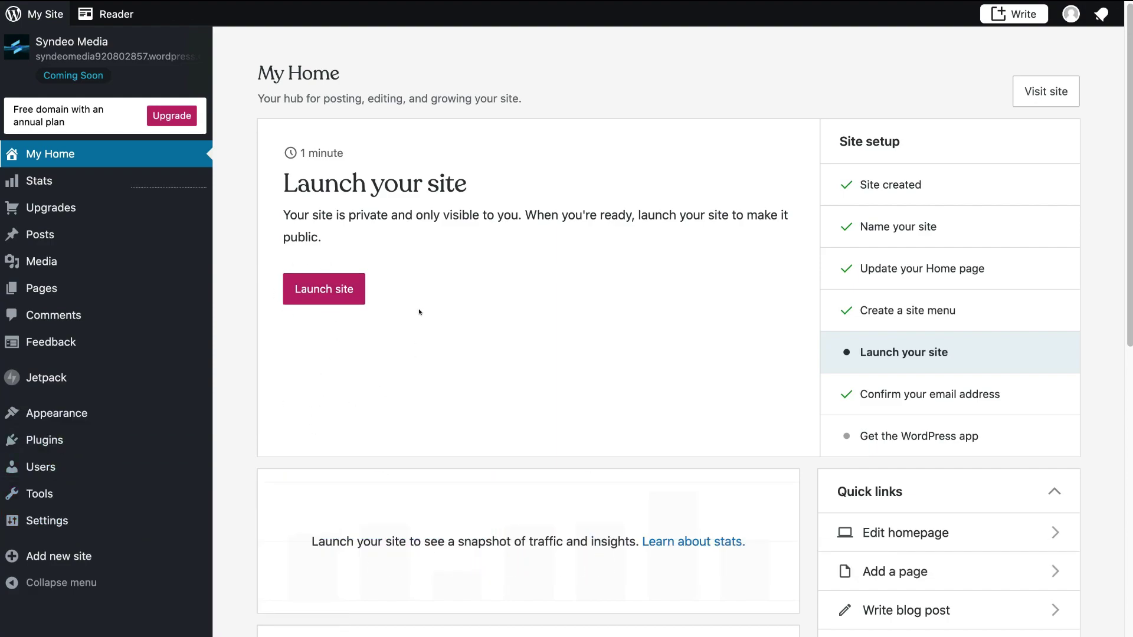
{"action": "left_click", "coordinate": [318, 291]}
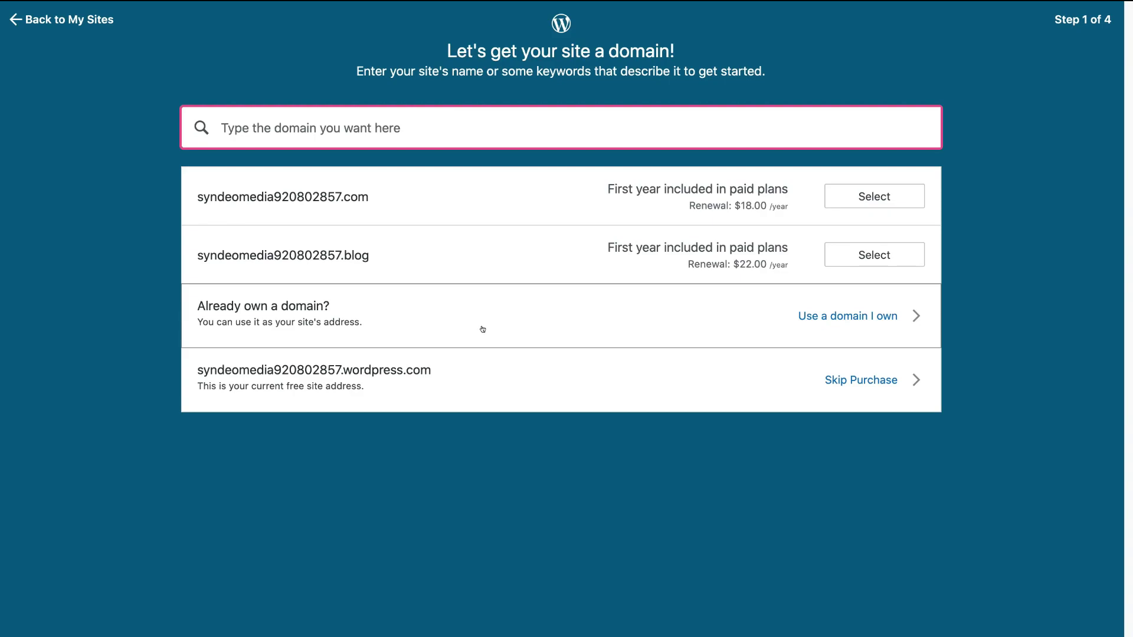
{"action": "left_click", "coordinate": [841, 381]}
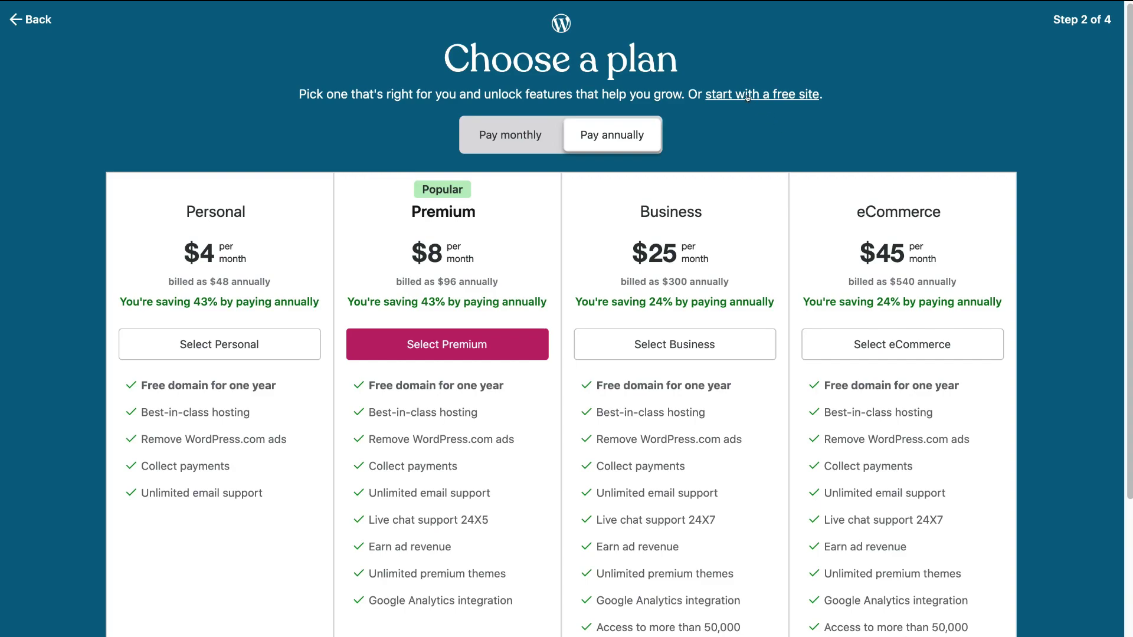
{"action": "left_click", "coordinate": [760, 96]}
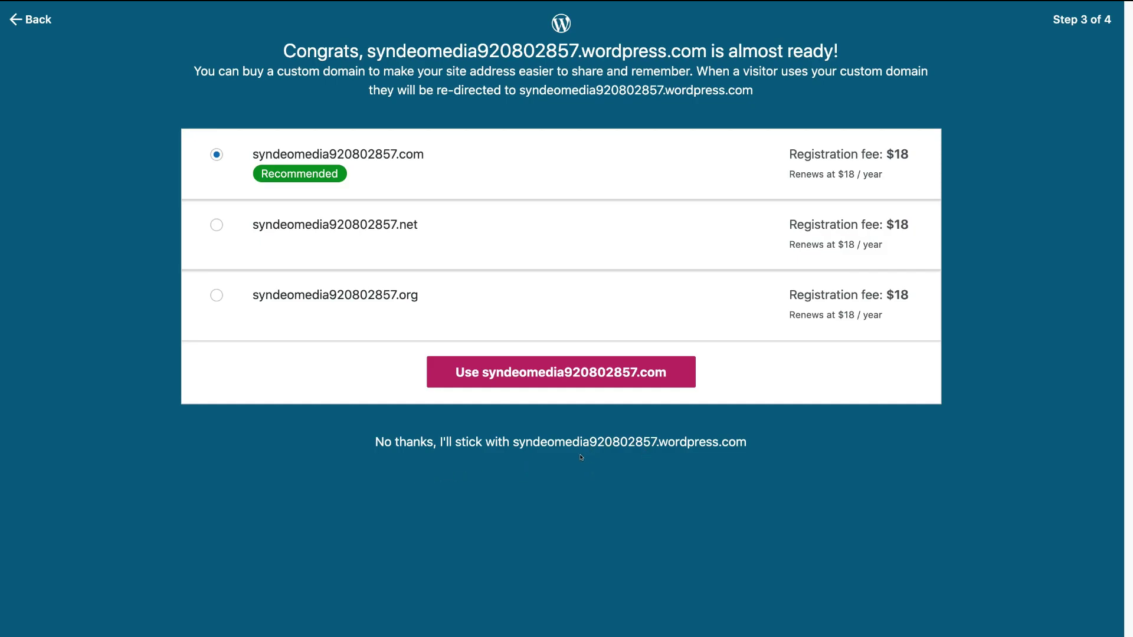
{"action": "left_click", "coordinate": [670, 443]}
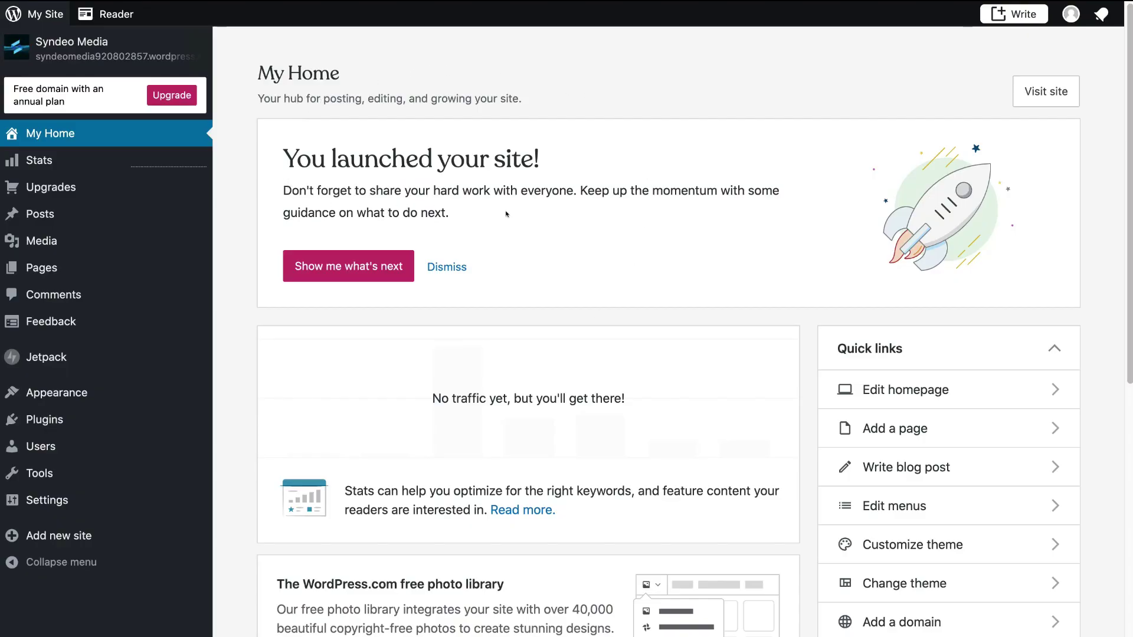
{"action": "left_click", "coordinate": [1053, 99]}
{"action": "mouse_move", "coordinate": [1129, 27]}
{"action": "left_mouse_down"}
{"action": "mouse_move", "coordinate": [1114, 286]}
{"action": "mouse_move", "coordinate": [1127, 473]}
{"action": "mouse_move", "coordinate": [1125, 39]}
{"action": "left_mouse_up"}
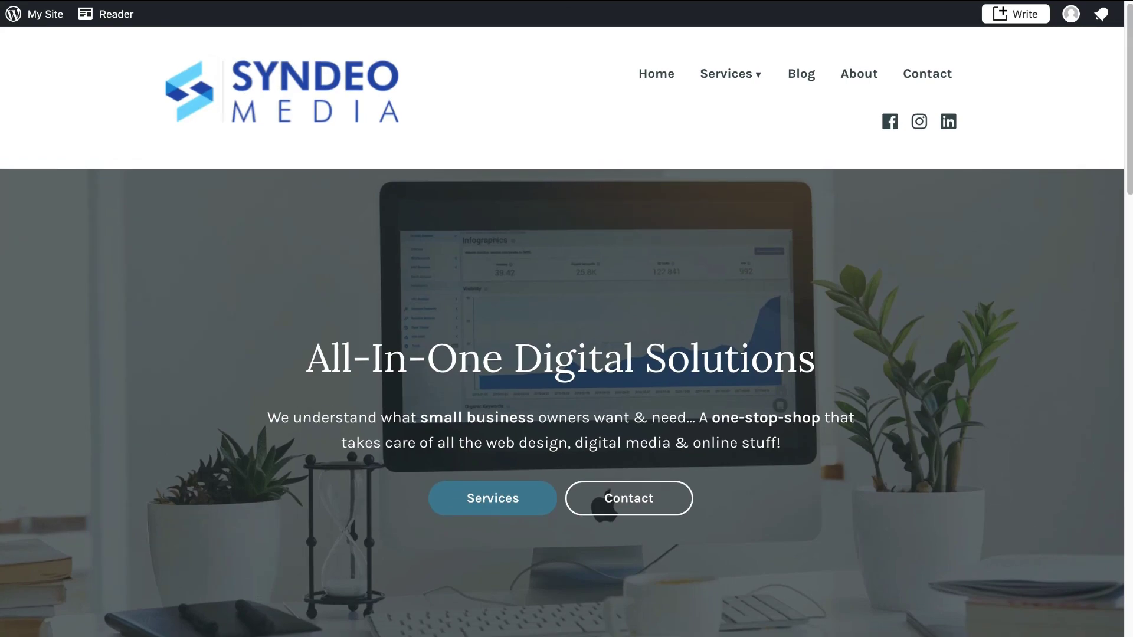